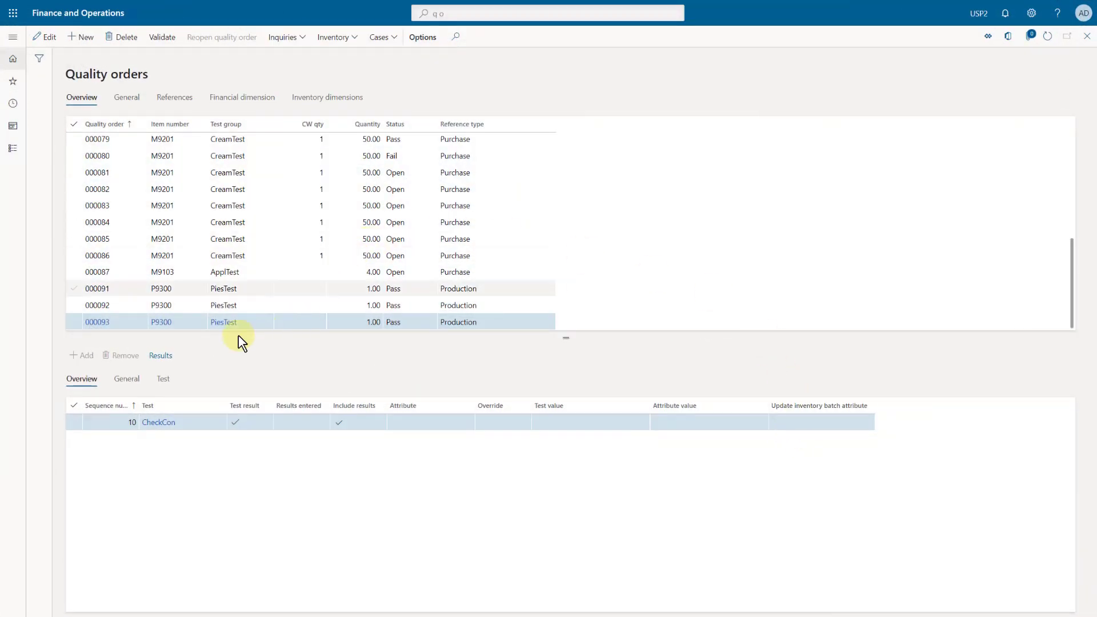
- Review the CheckDirt and CheckRipe line results of the open ApplTest quality order for item M9103
click(107, 274)
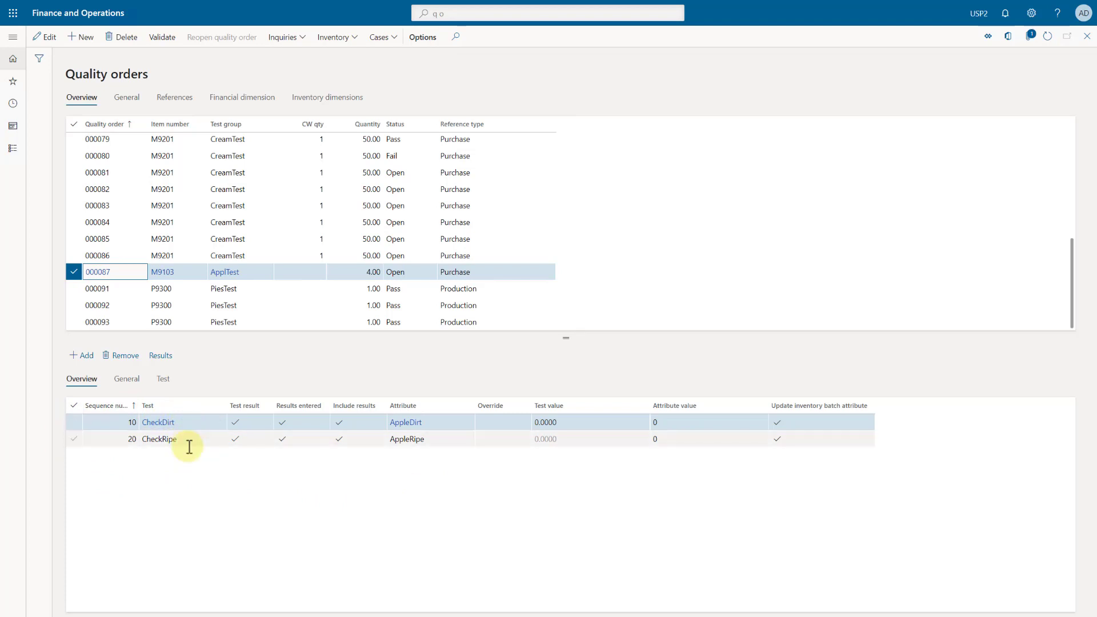
click(161, 356)
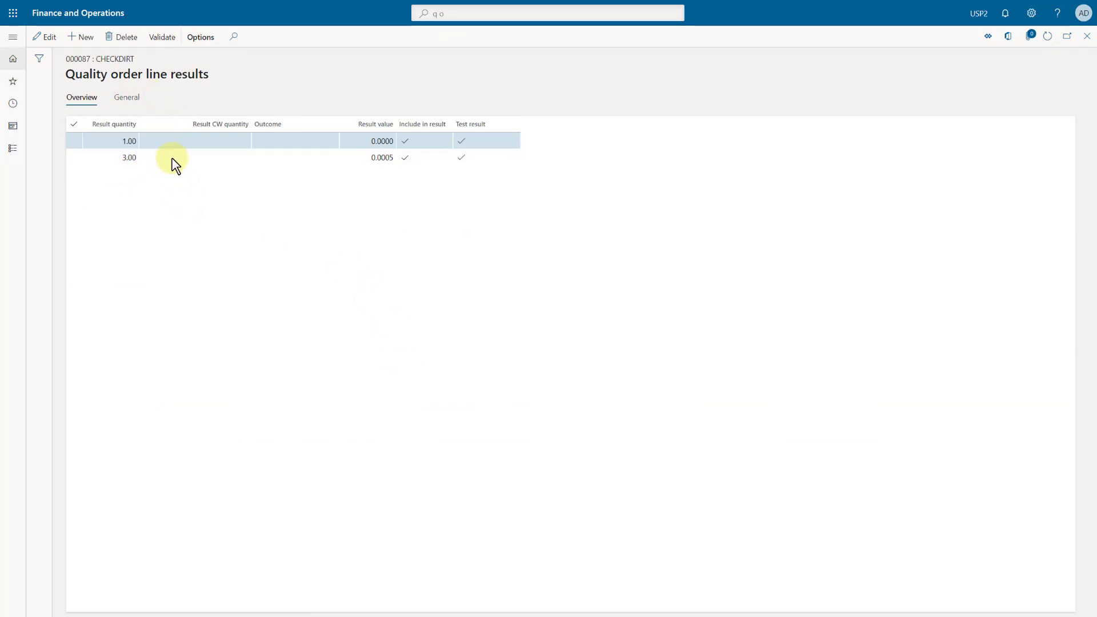
key(Escape)
click(220, 439)
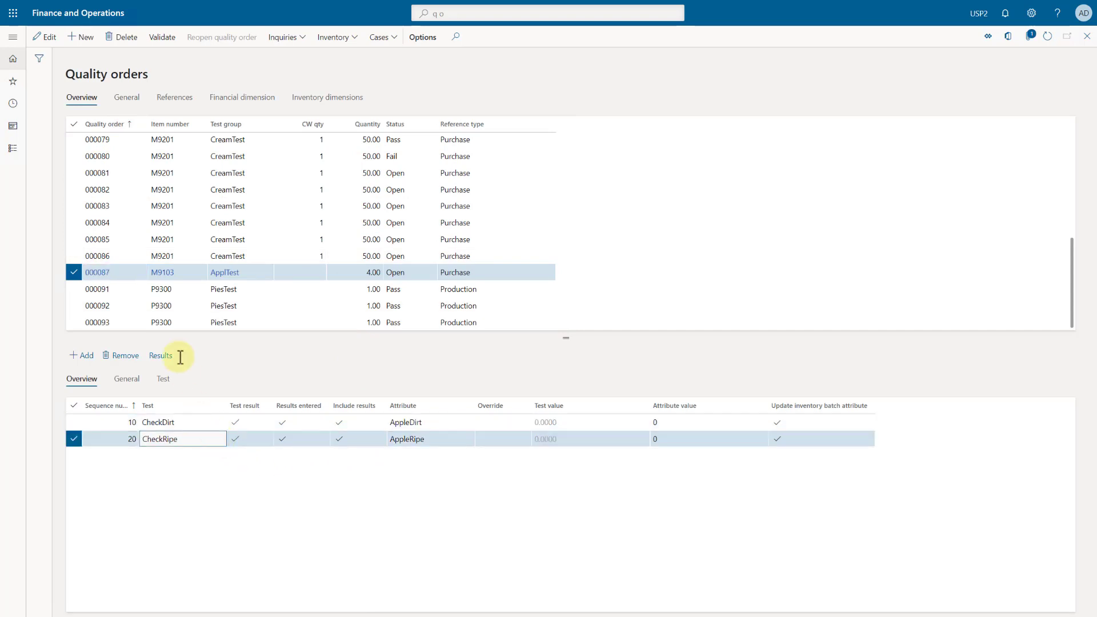
click(160, 357)
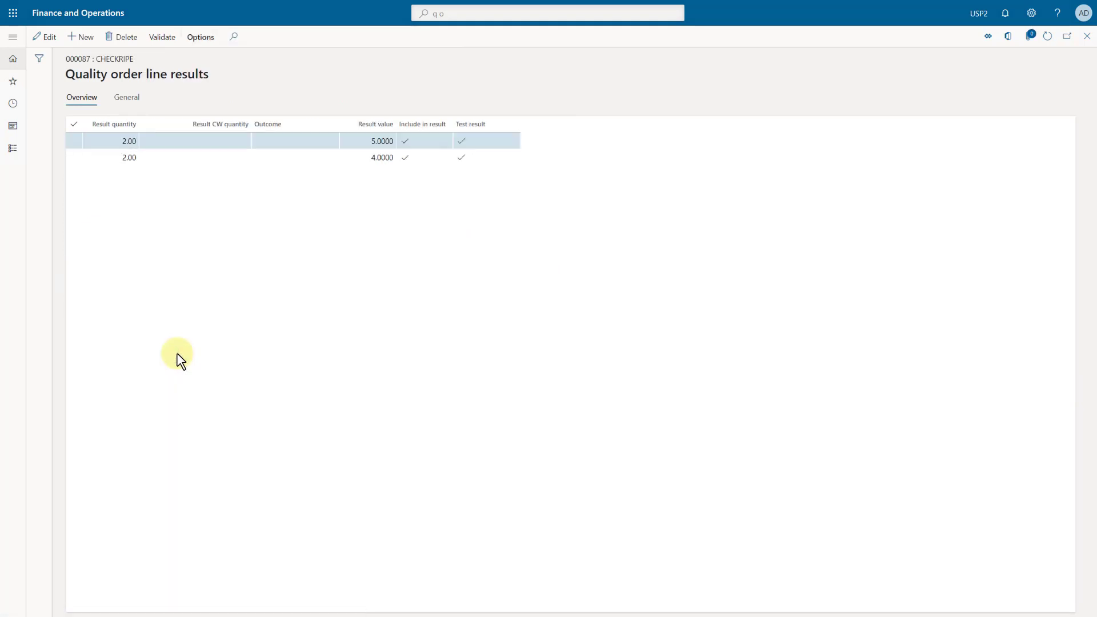
key(Escape)
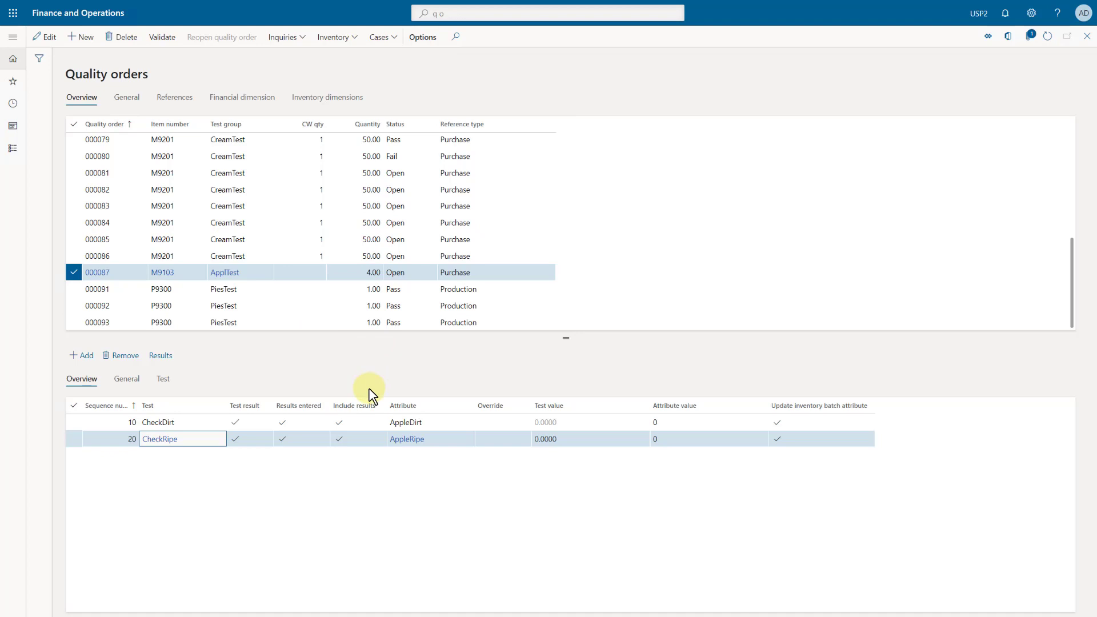
click(292, 38)
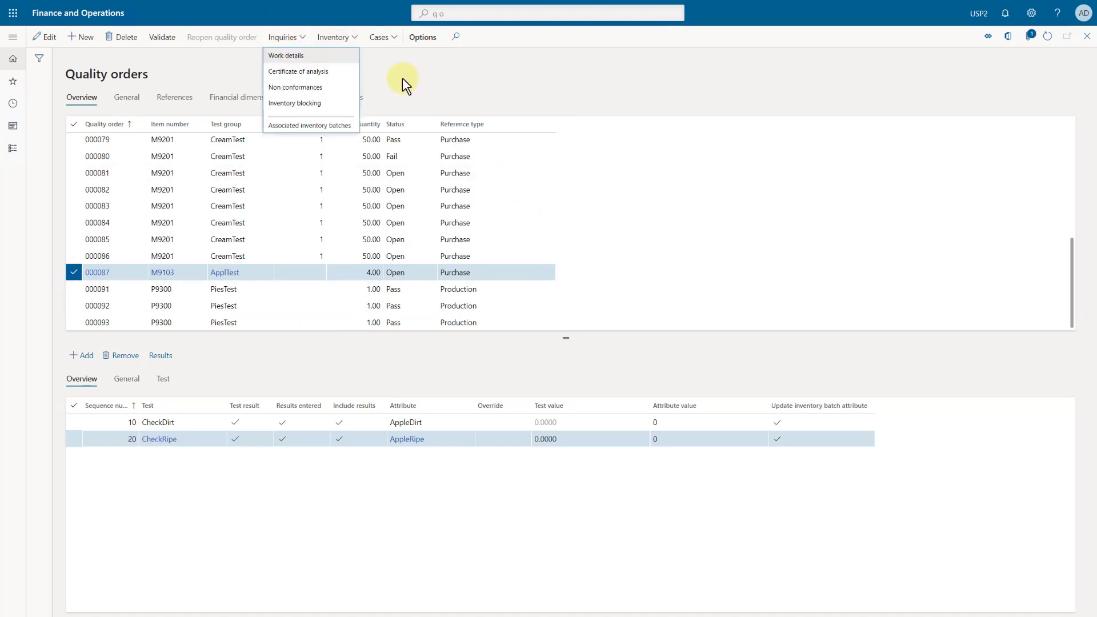
click(316, 71)
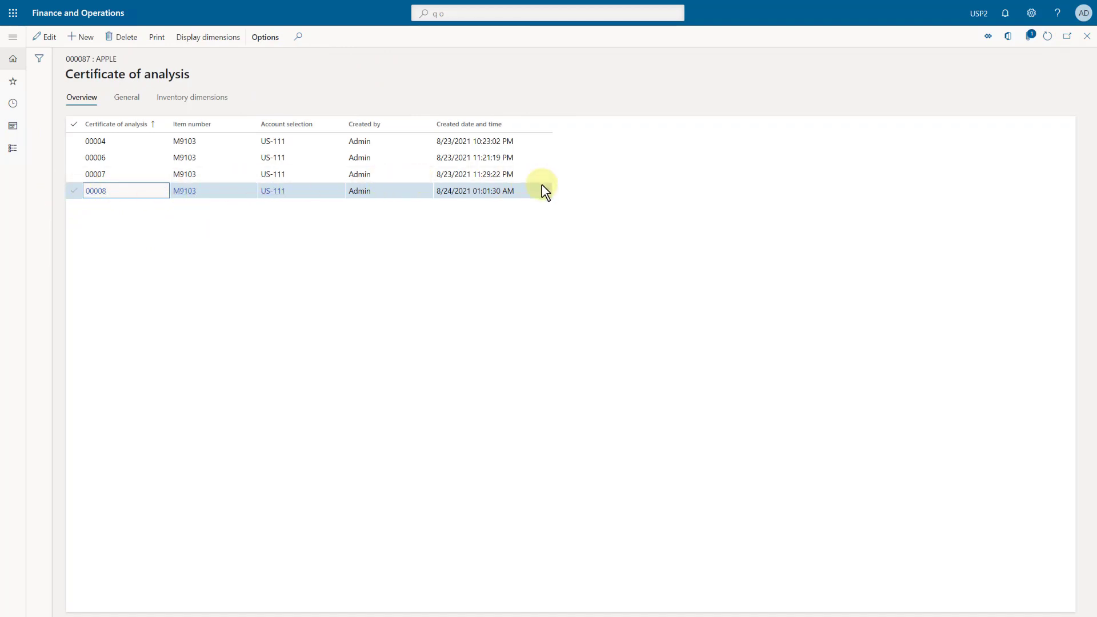
click(160, 41)
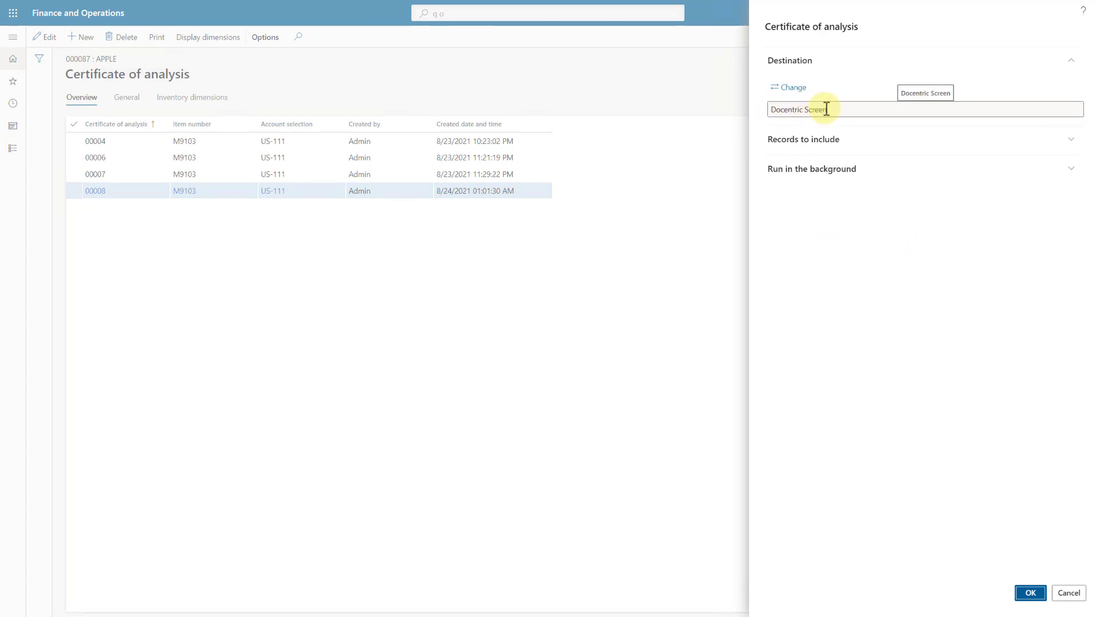
click(793, 87)
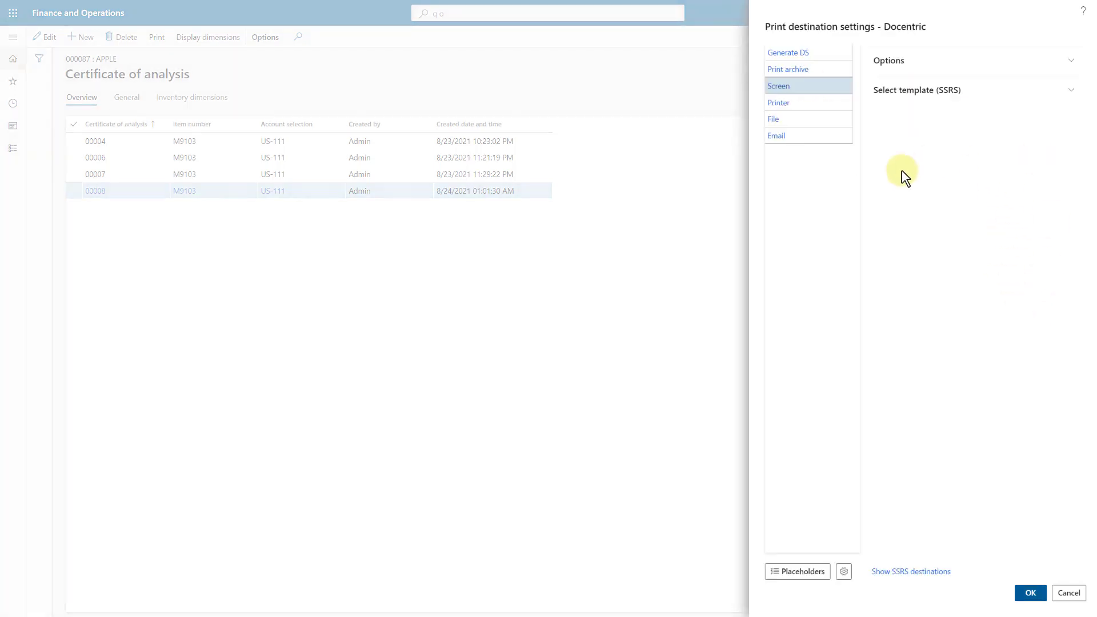
click(939, 93)
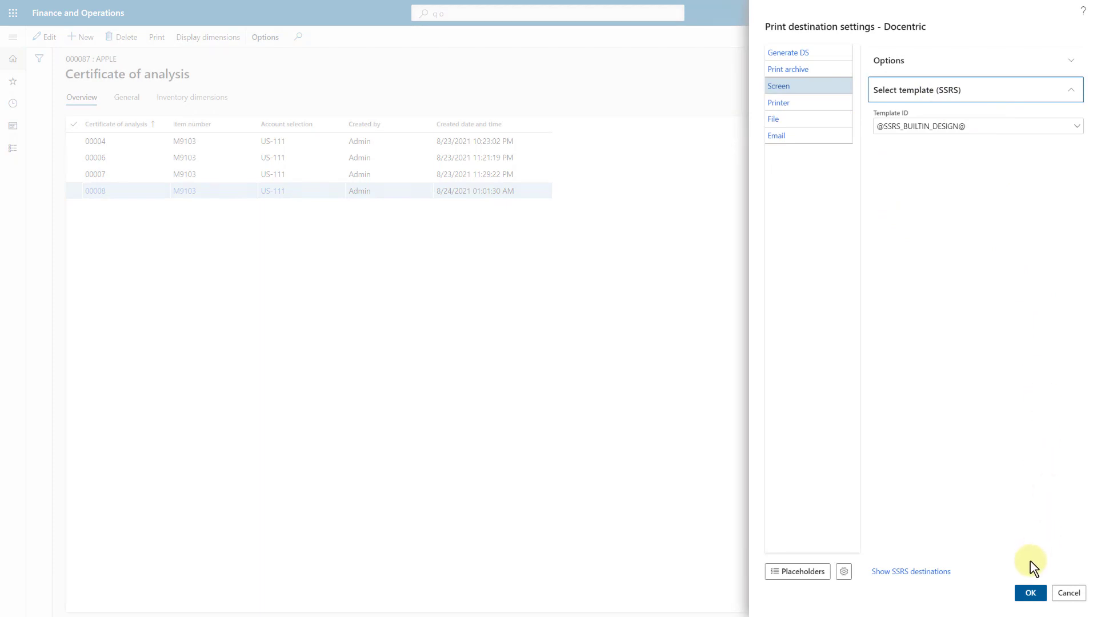
click(1035, 595)
click(1040, 599)
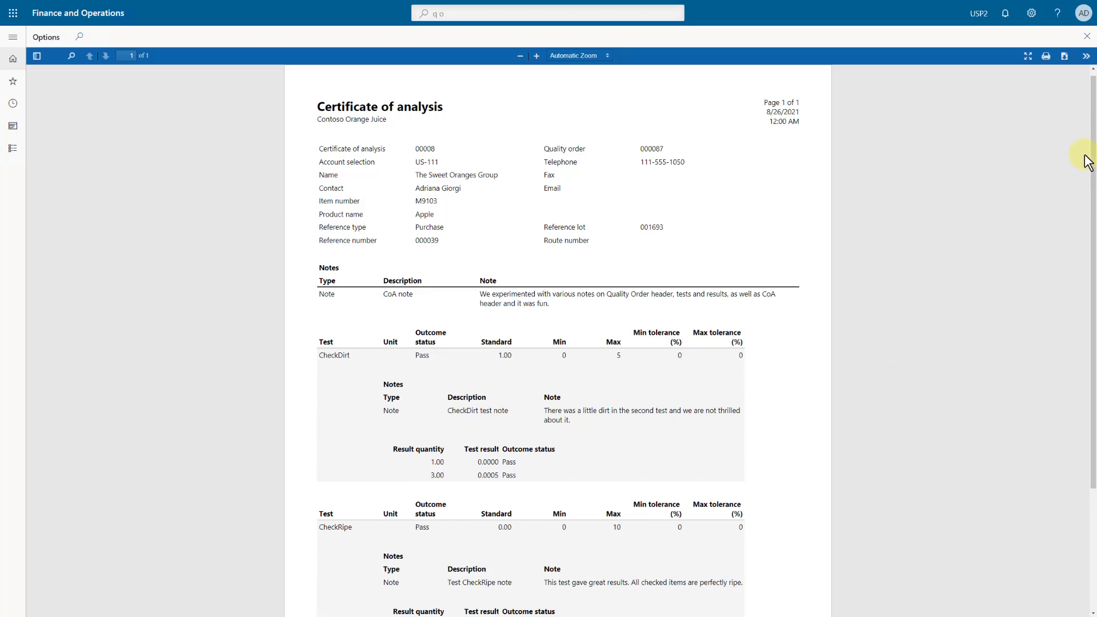
drag(1086, 163, 1065, 355)
scroll(1095, 174, up, 3)
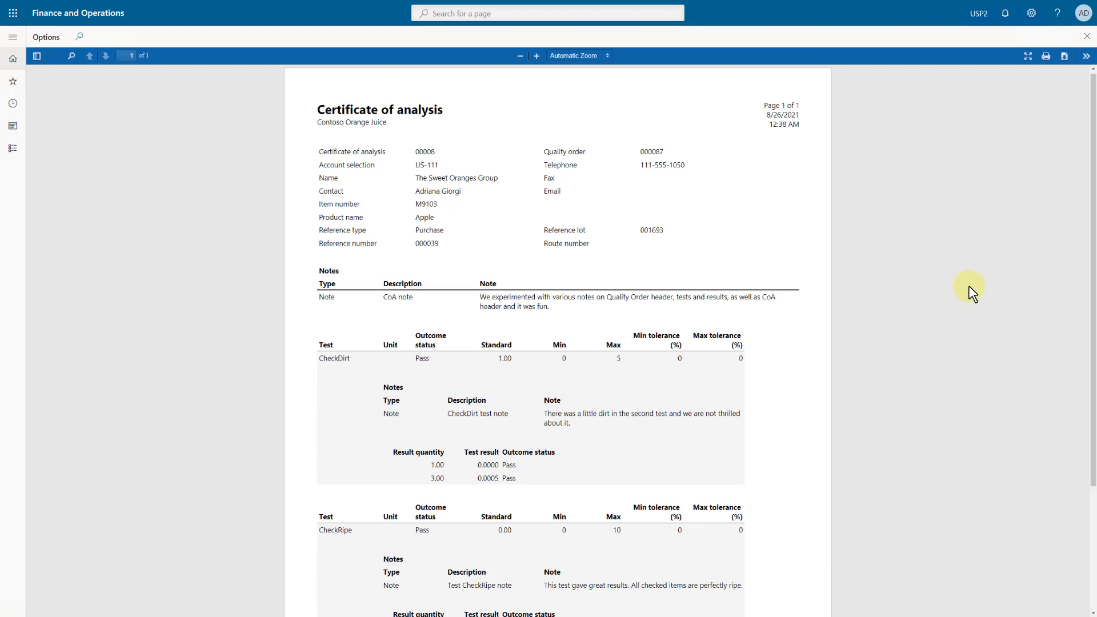
- Switch to the Word document "Certificate of analysis - work.docx" and arrange it side by side with the printed report
key(alt+Tab)
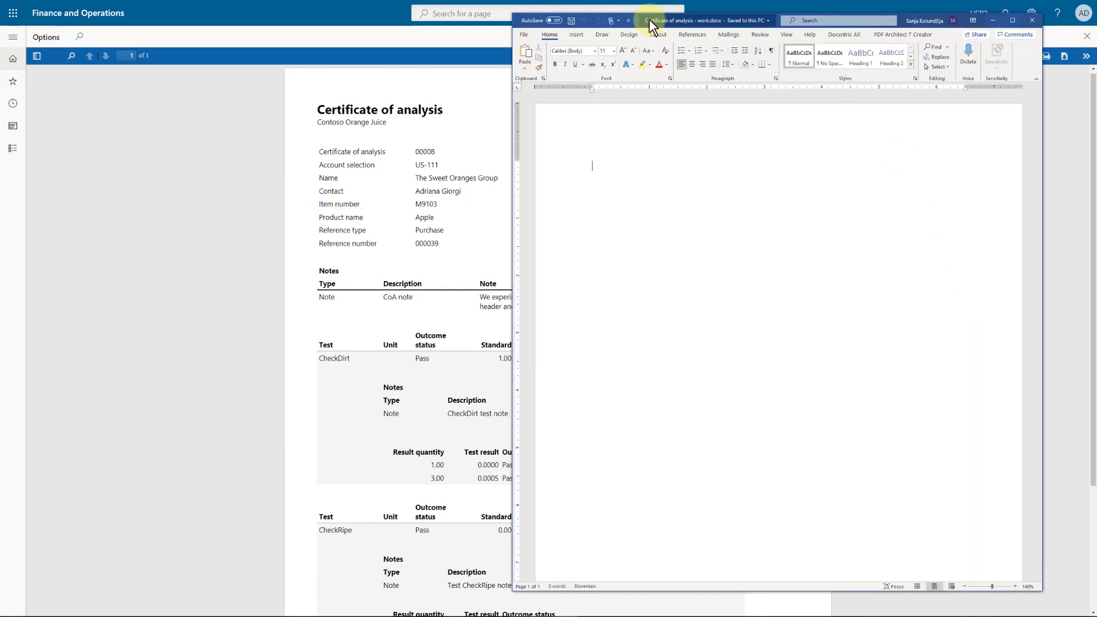
drag(649, 19, 719, 98)
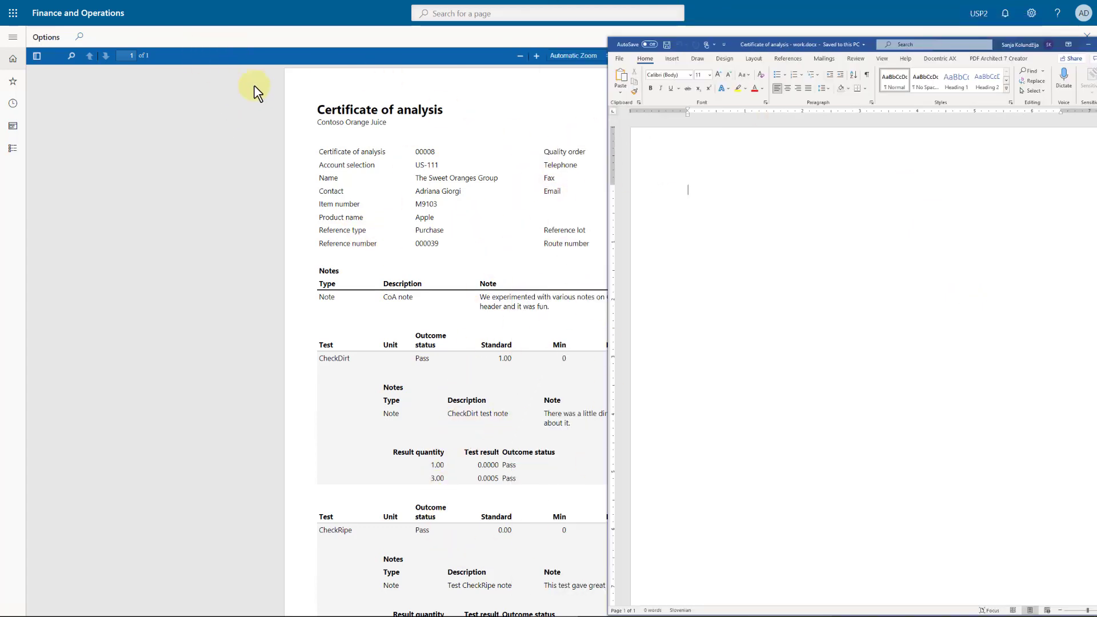
click(226, 191)
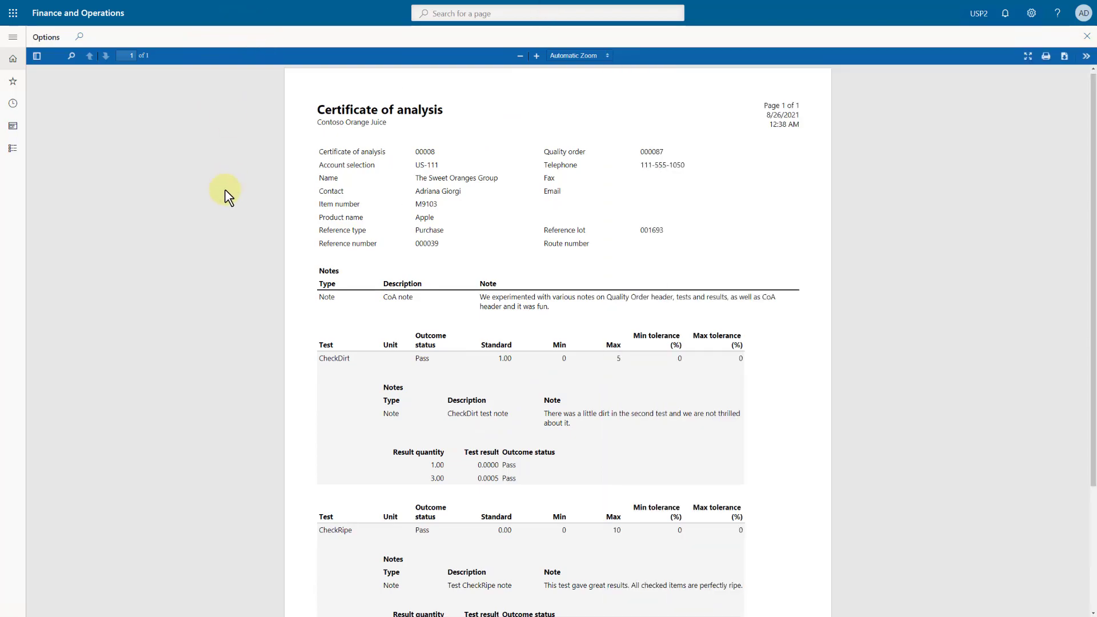
key(F11)
drag(355, 2, 15, 225)
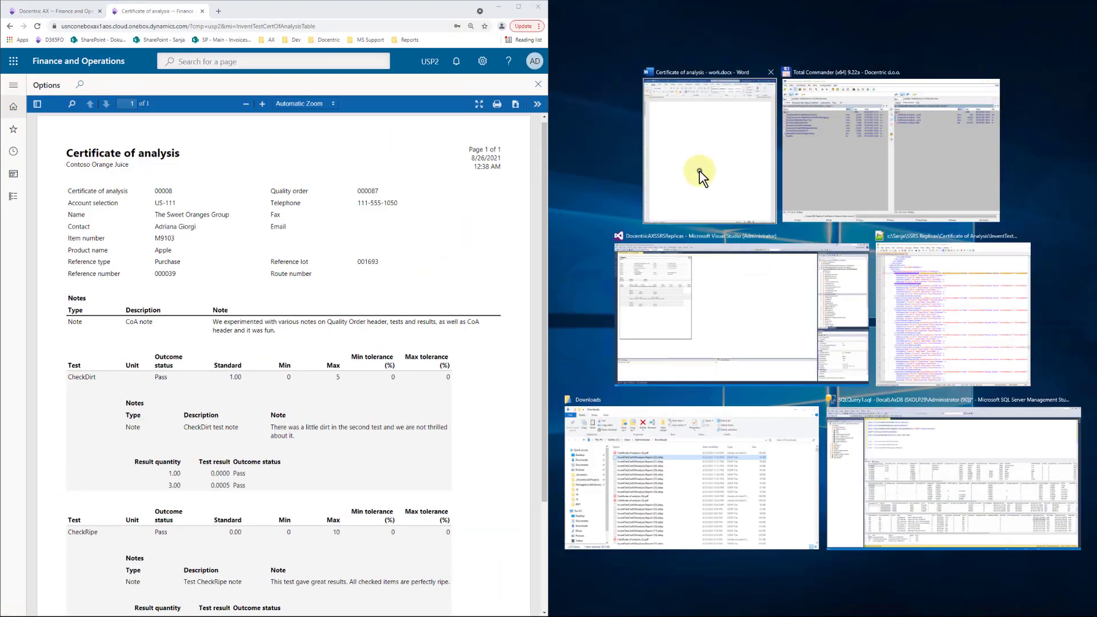
click(699, 170)
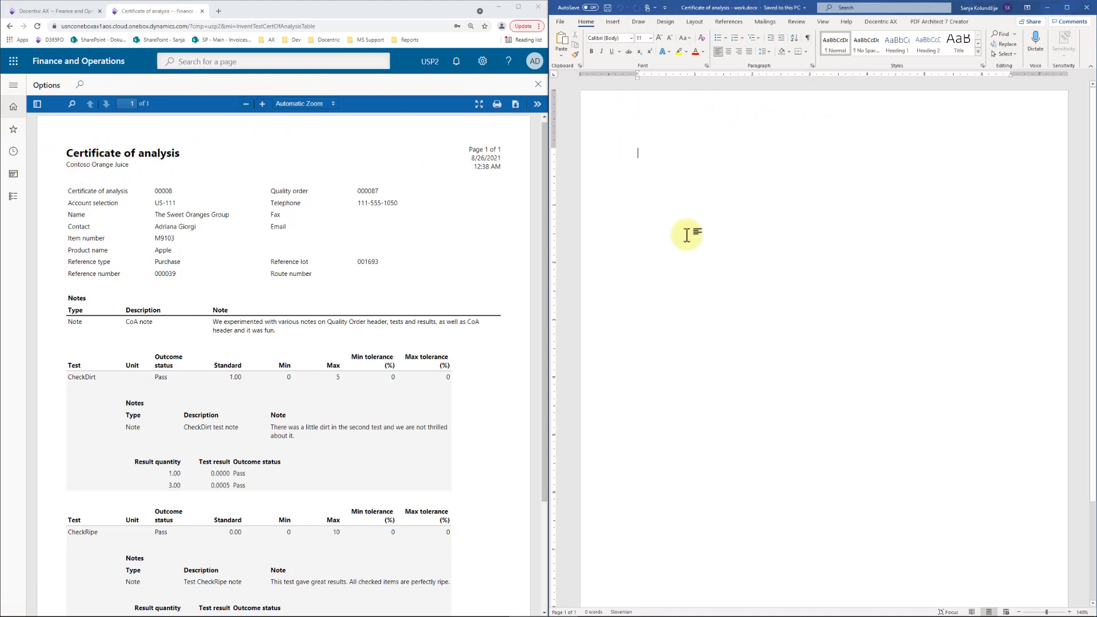
- Insert a one-row, two-column table in the Word document's page header and remove all its borders
double_click(653, 108)
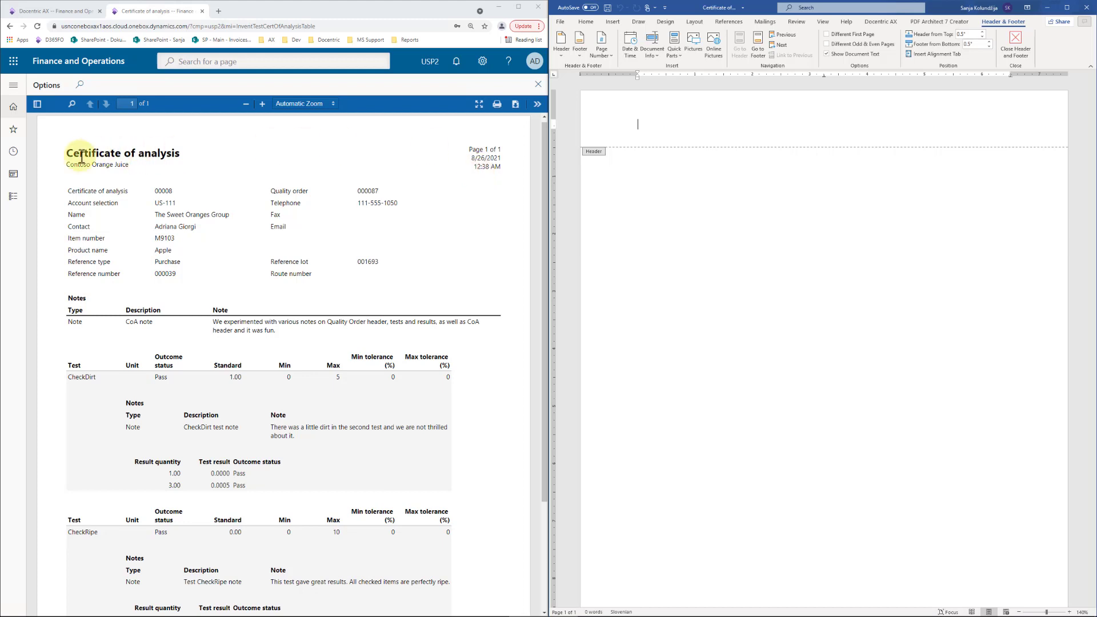
click(613, 22)
click(612, 51)
click(616, 78)
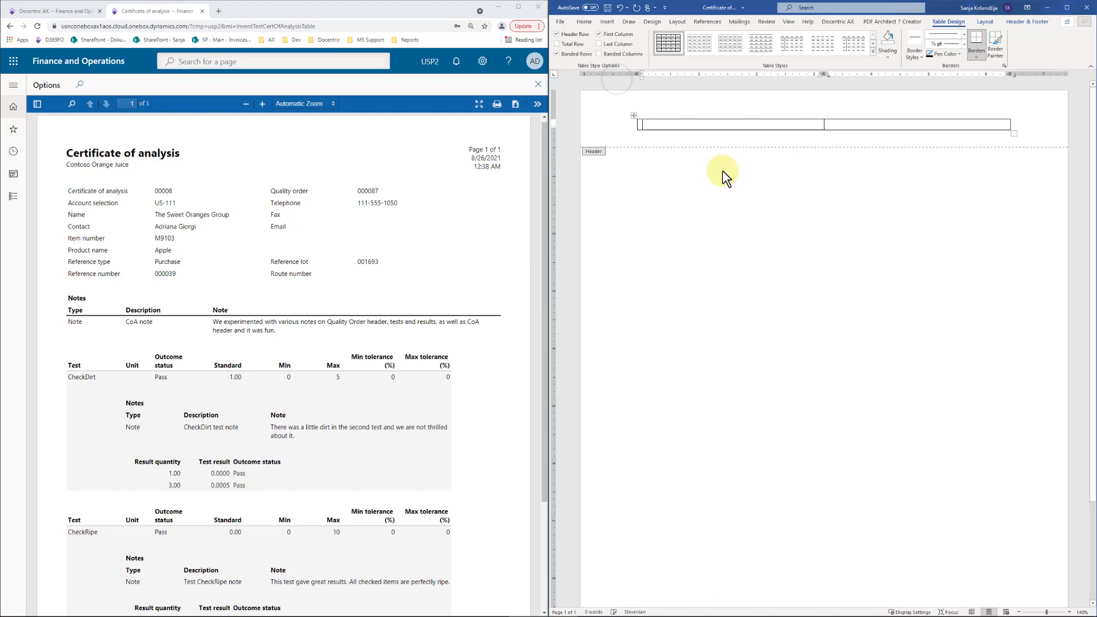
click(632, 115)
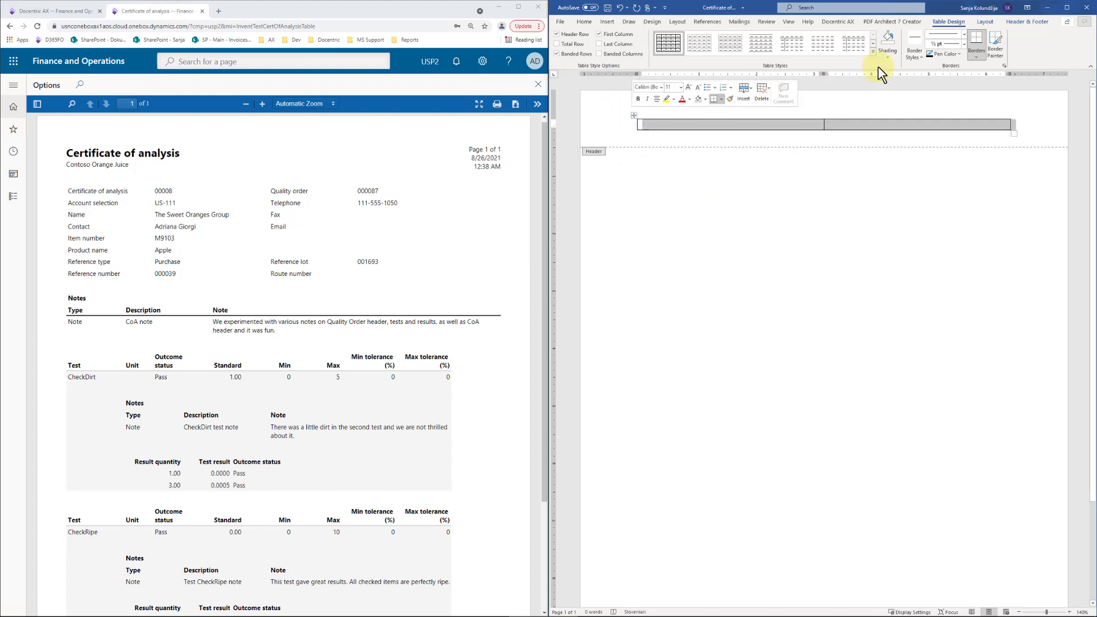
click(978, 56)
click(1002, 116)
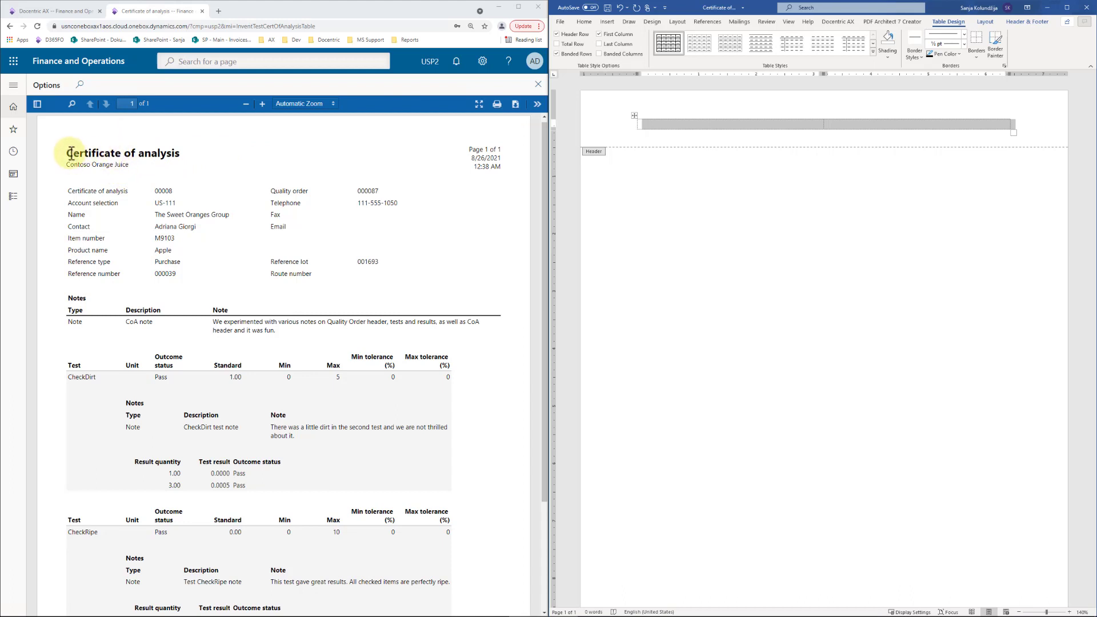
- Copy the title "Certificate of analysis" and the company name "Contoso Orange Juice" from the report into the header table's first cell
drag(67, 152, 177, 155)
key(ctrl+c)
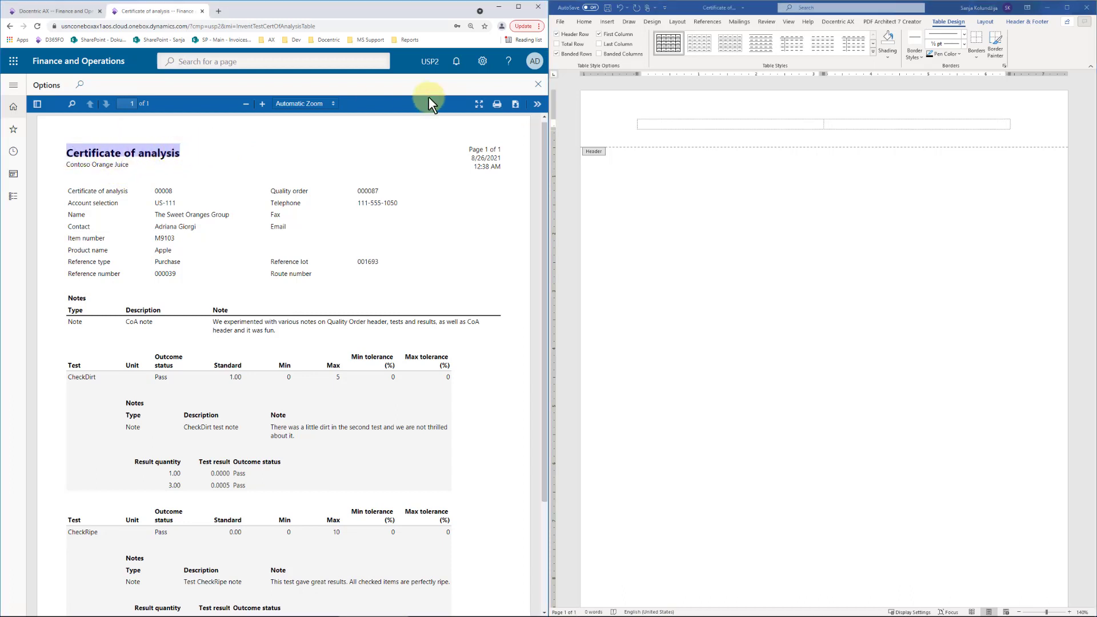
click(686, 123)
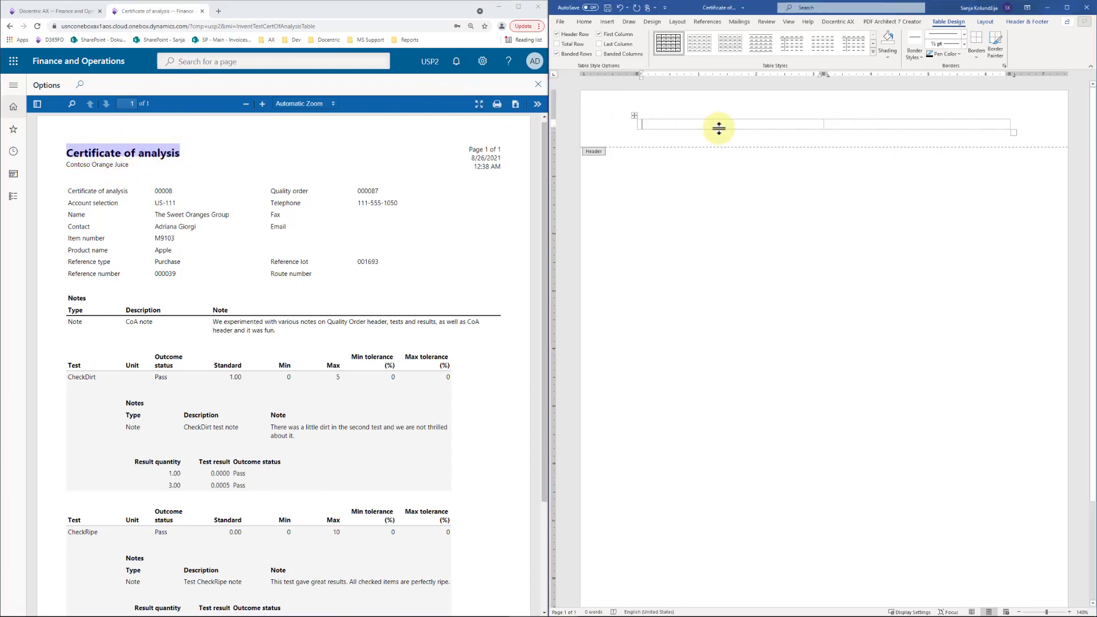
key(ctrl+v)
drag(66, 165, 129, 165)
click(701, 142)
text(Contoso Orange Juice)
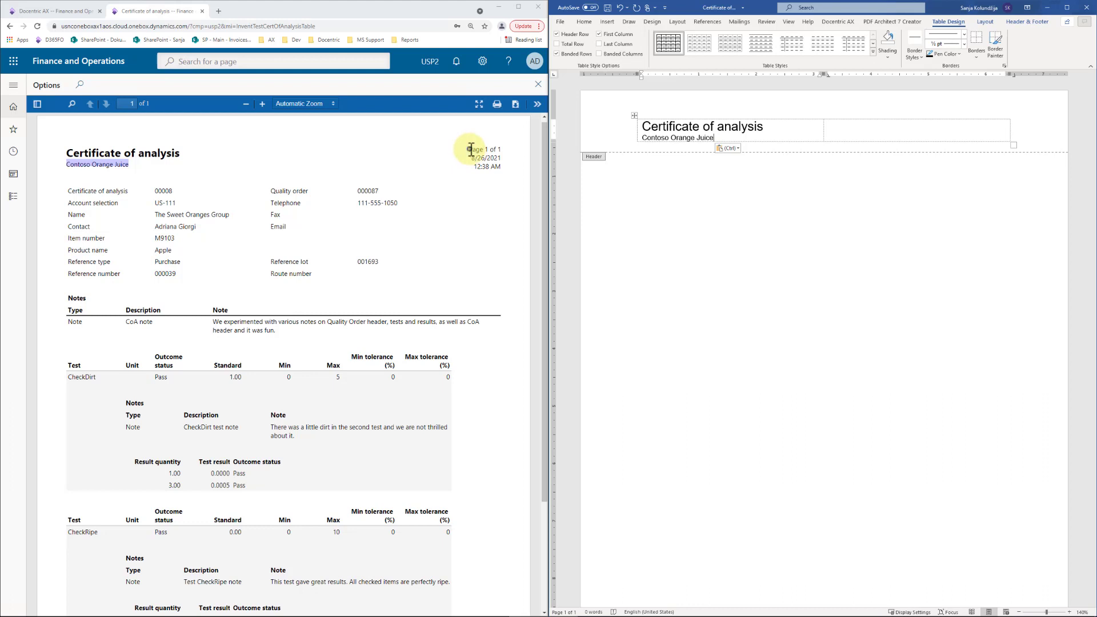
- Right-align the header table's second cell and enter "Page 1 of 1", "8/26/2021" and "12:38 AM" on separate lines
click(470, 150)
click(972, 127)
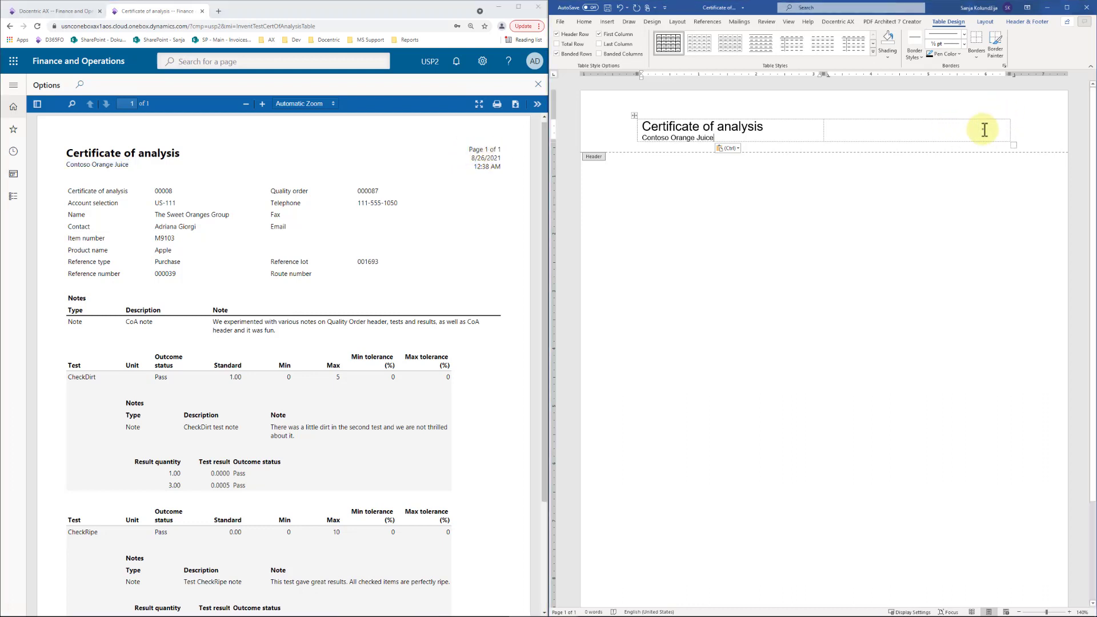
click(584, 22)
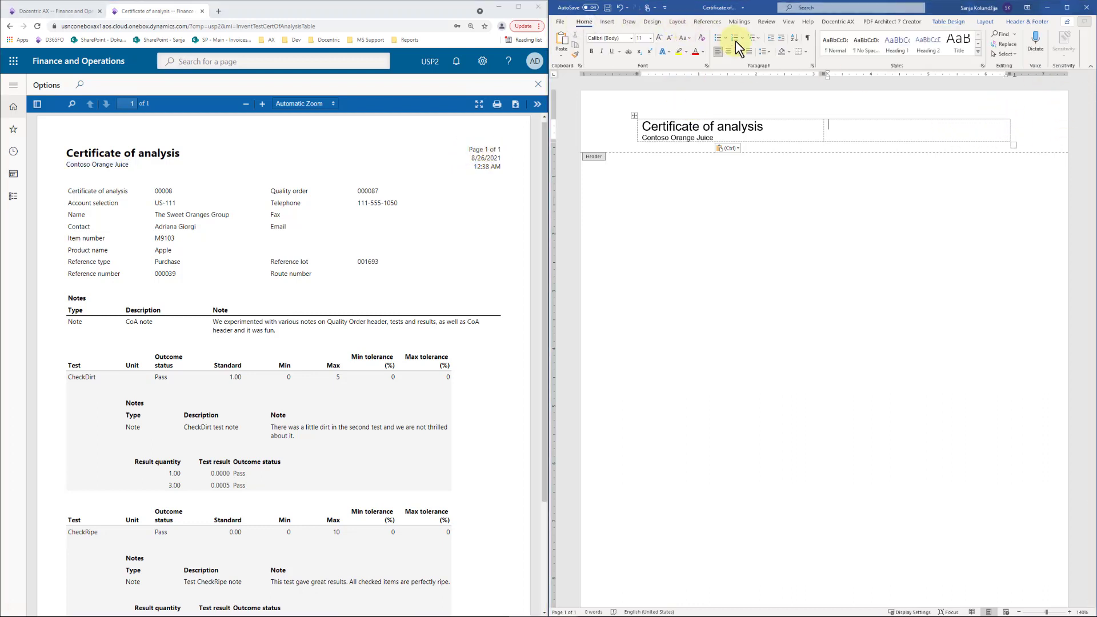
click(739, 52)
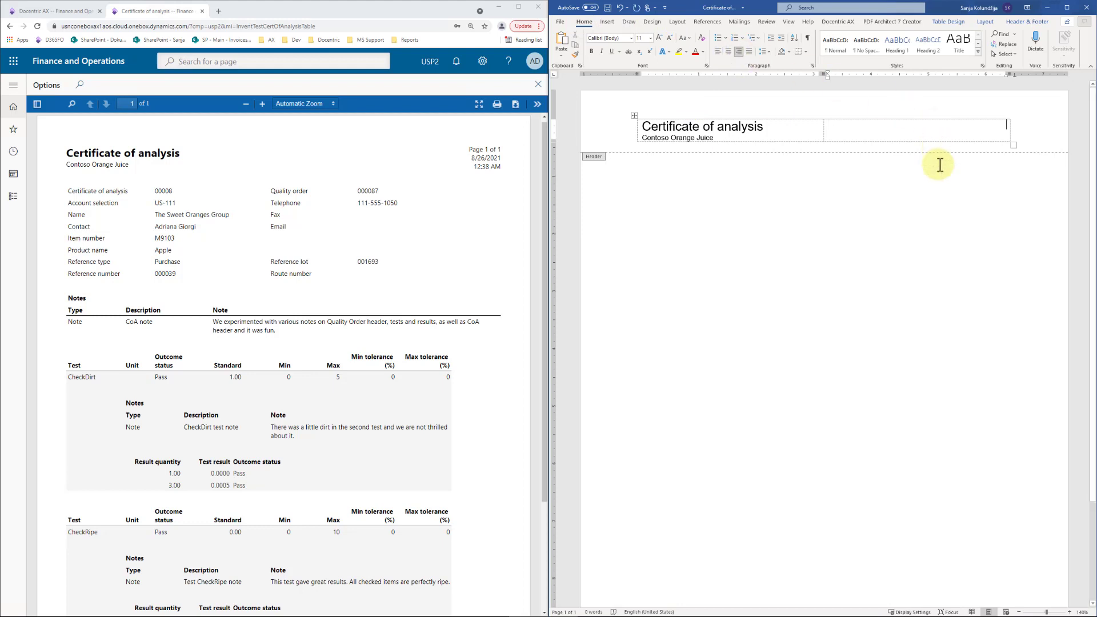
text(Page 1 of 1)
key(Return)
text(8)
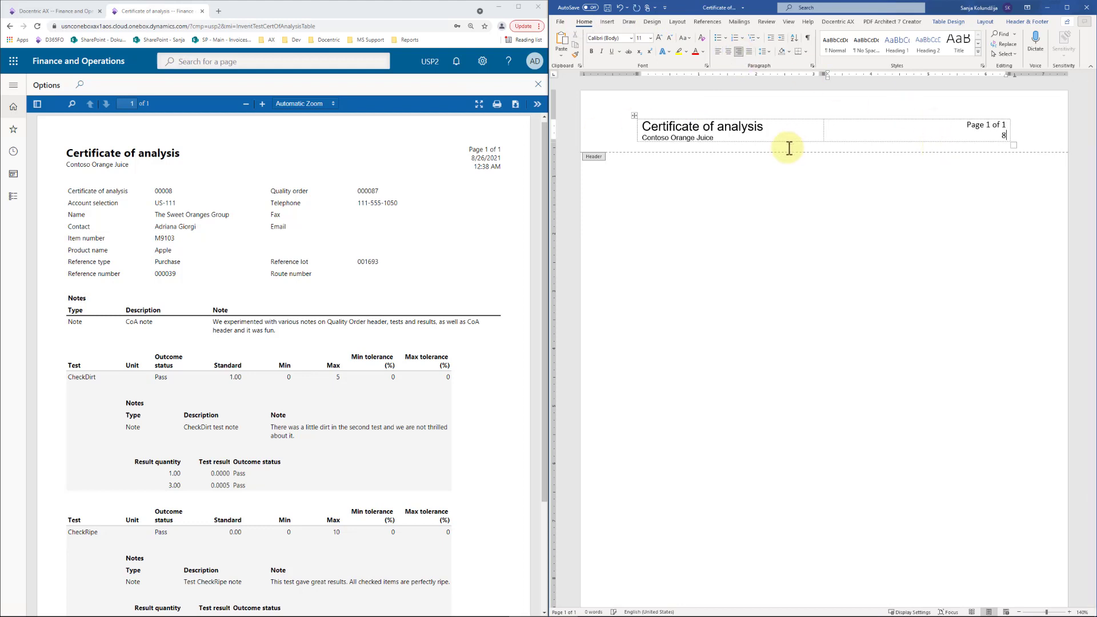
text(/26/2021)
key(Return)
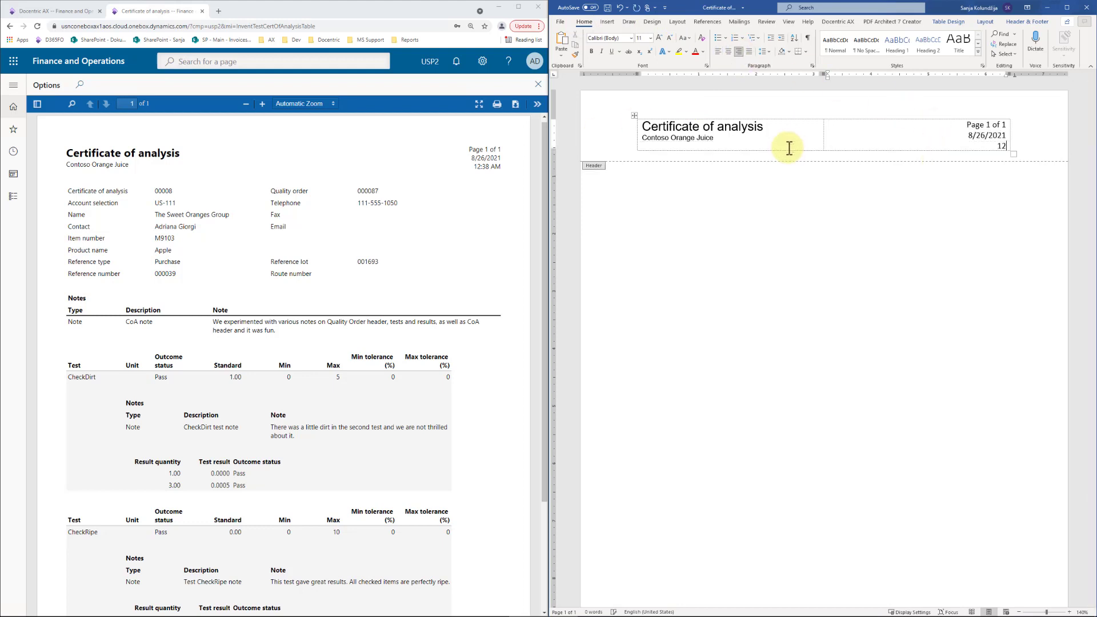
text(12:38 AM)
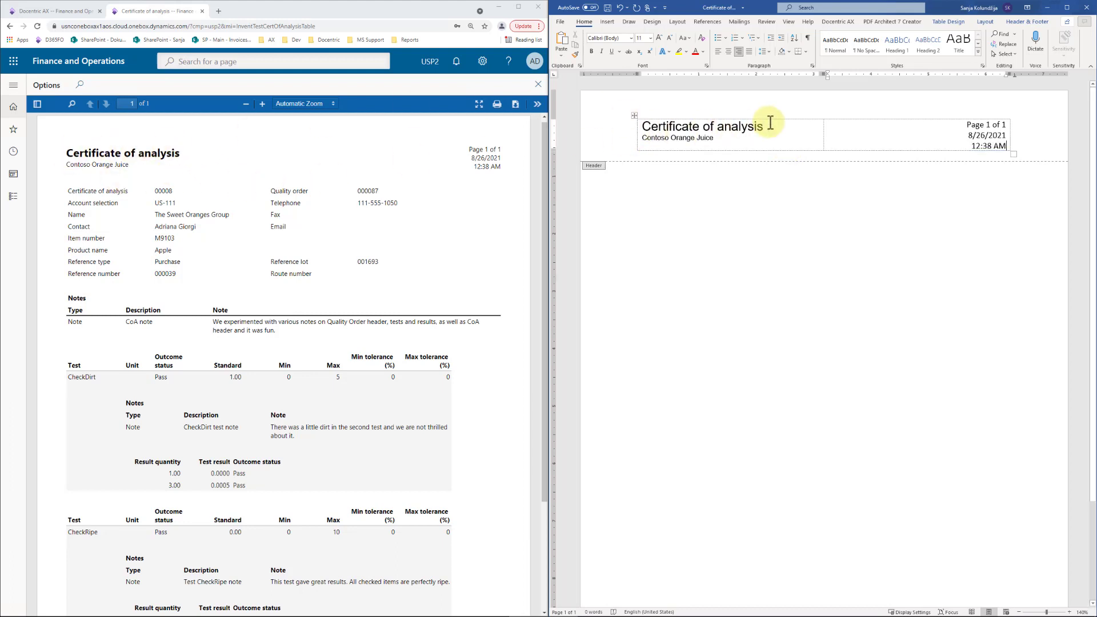
- Set all the header text to the Calibri (Body) font at size 10
click(689, 126)
key(ctrl+a)
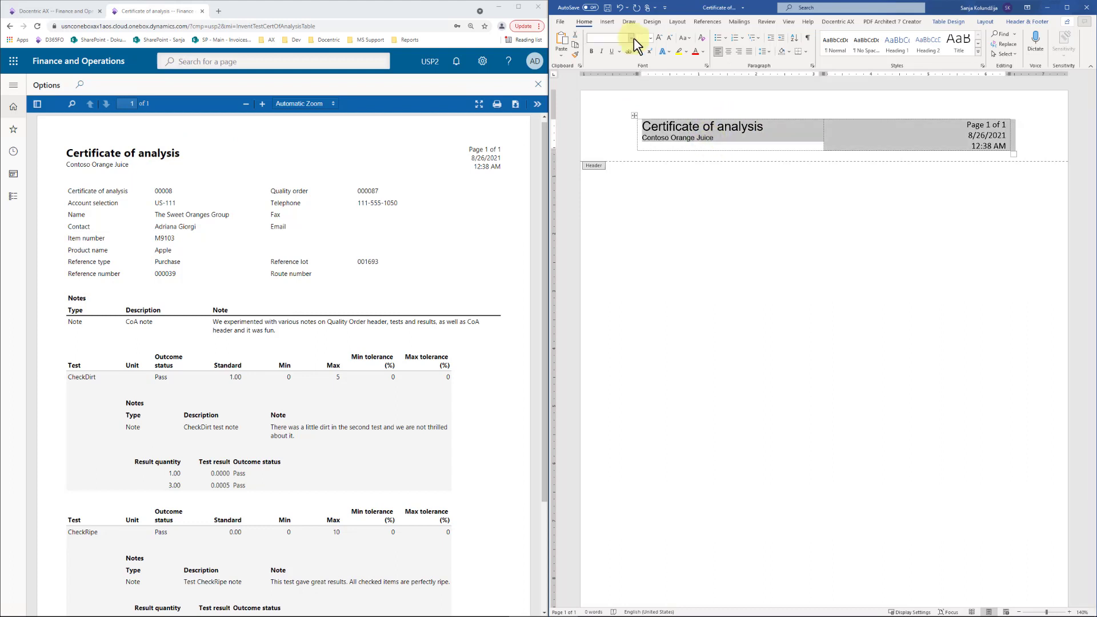
click(630, 39)
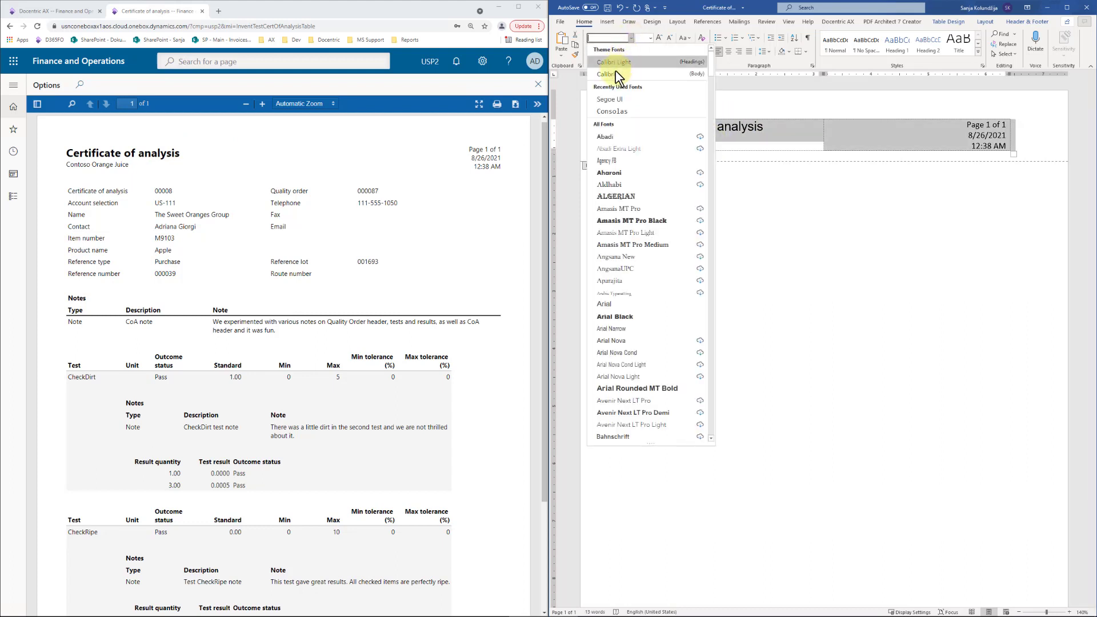
click(612, 73)
click(651, 37)
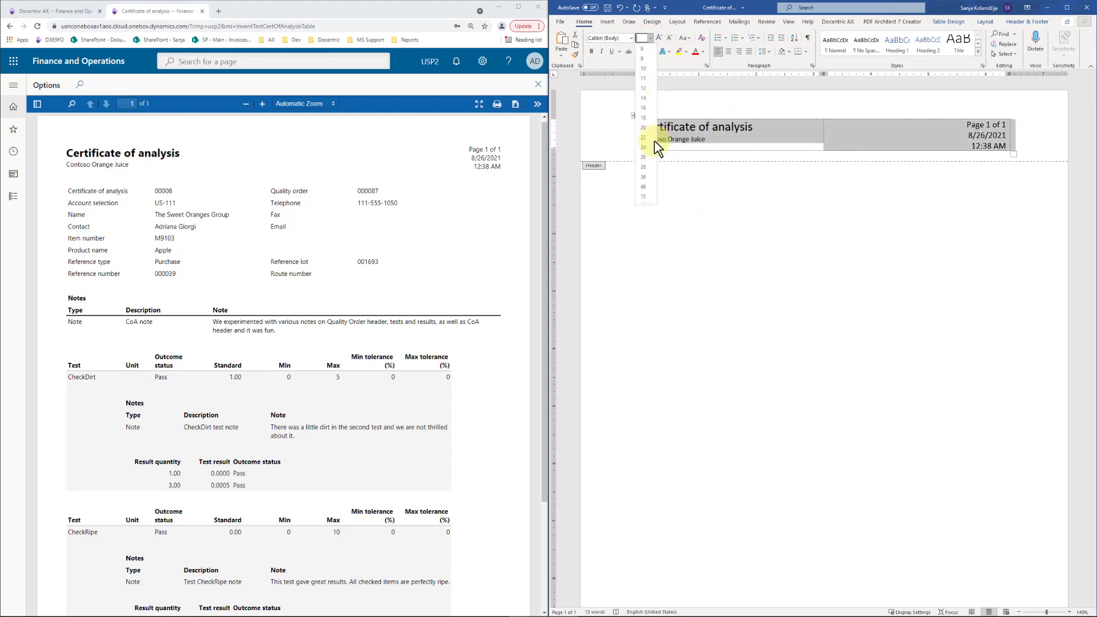
click(646, 49)
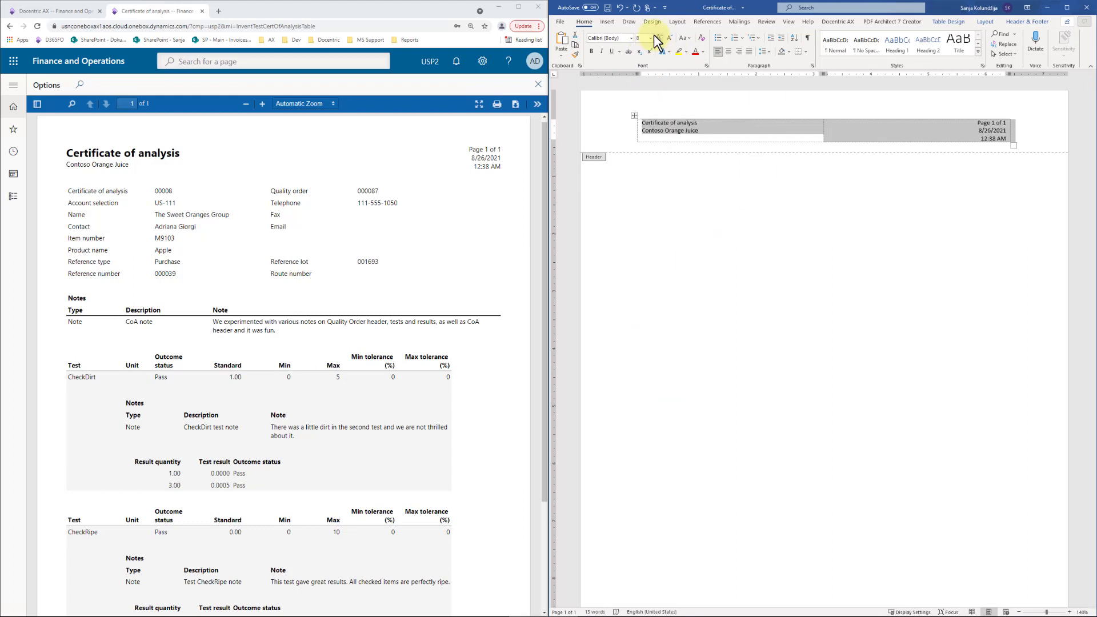
click(650, 38)
click(644, 67)
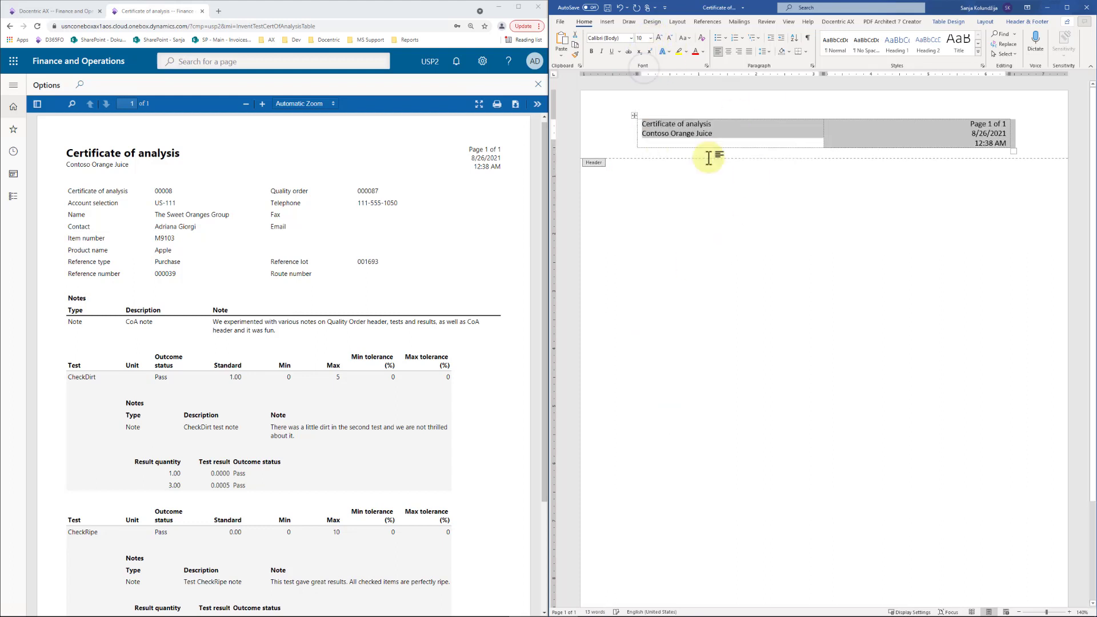
- Set the header title "Certificate of analysis" to size 14 and bold, and return to the document body
click(722, 124)
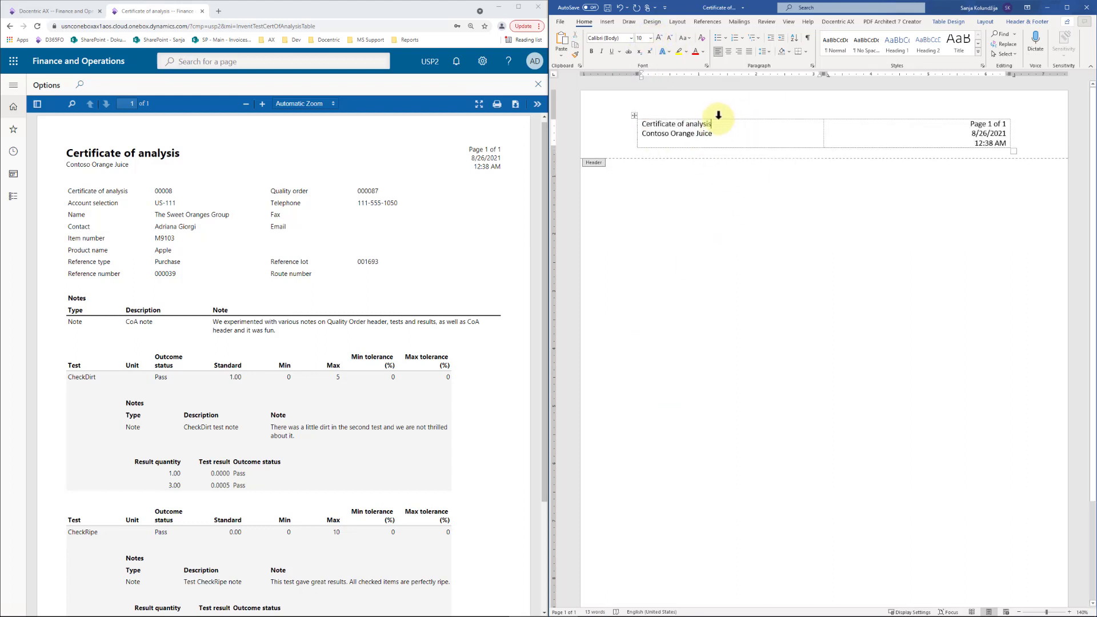
drag(713, 125, 641, 123)
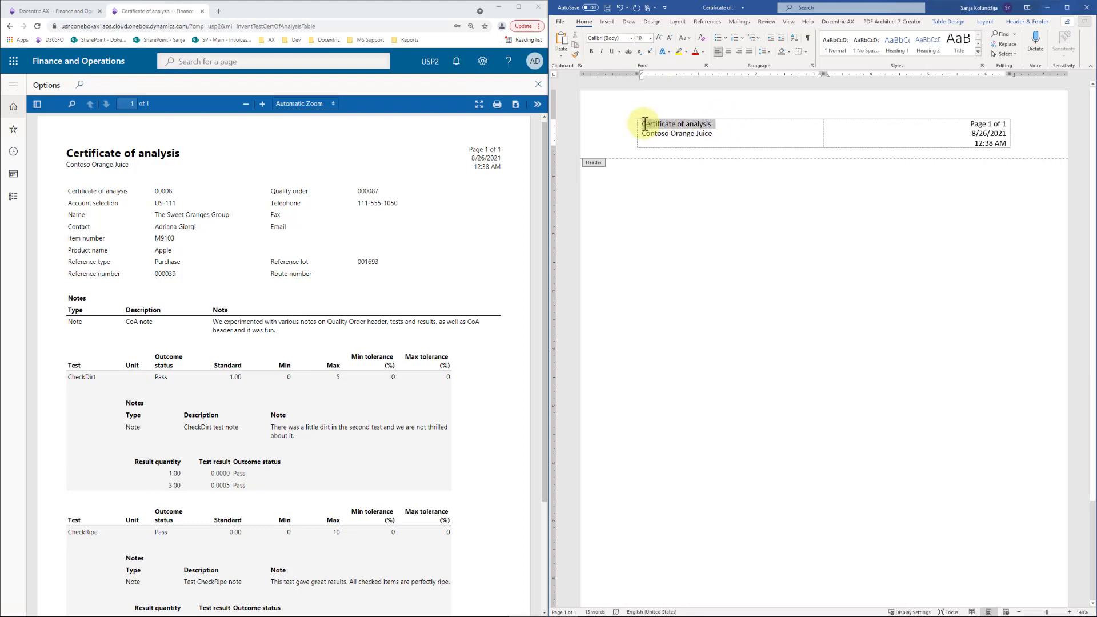
click(651, 38)
click(644, 104)
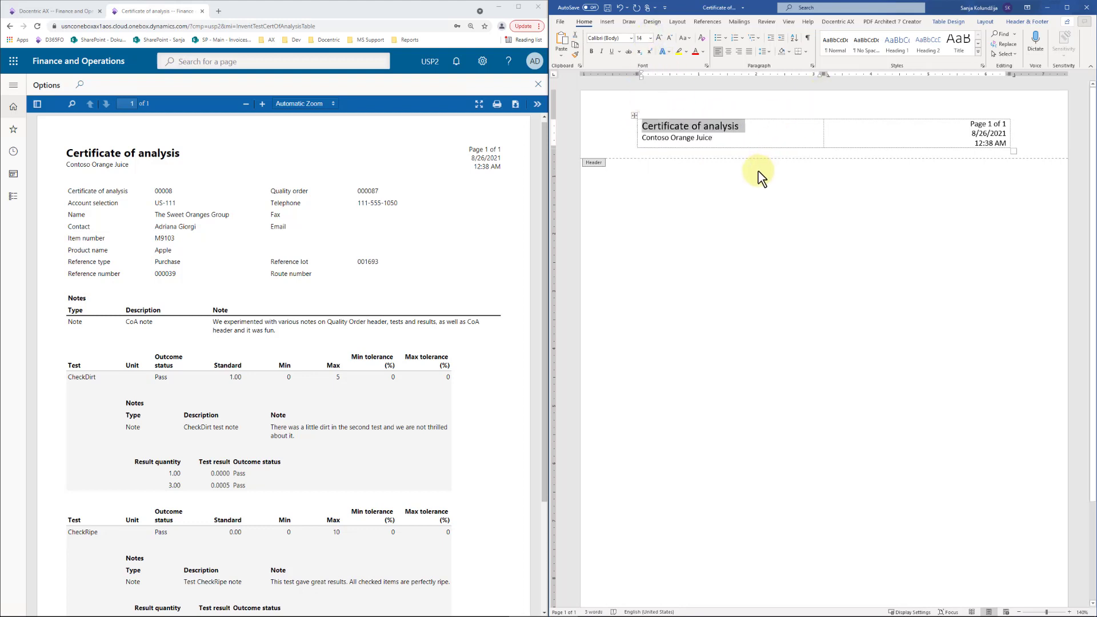
key(ctrl+b)
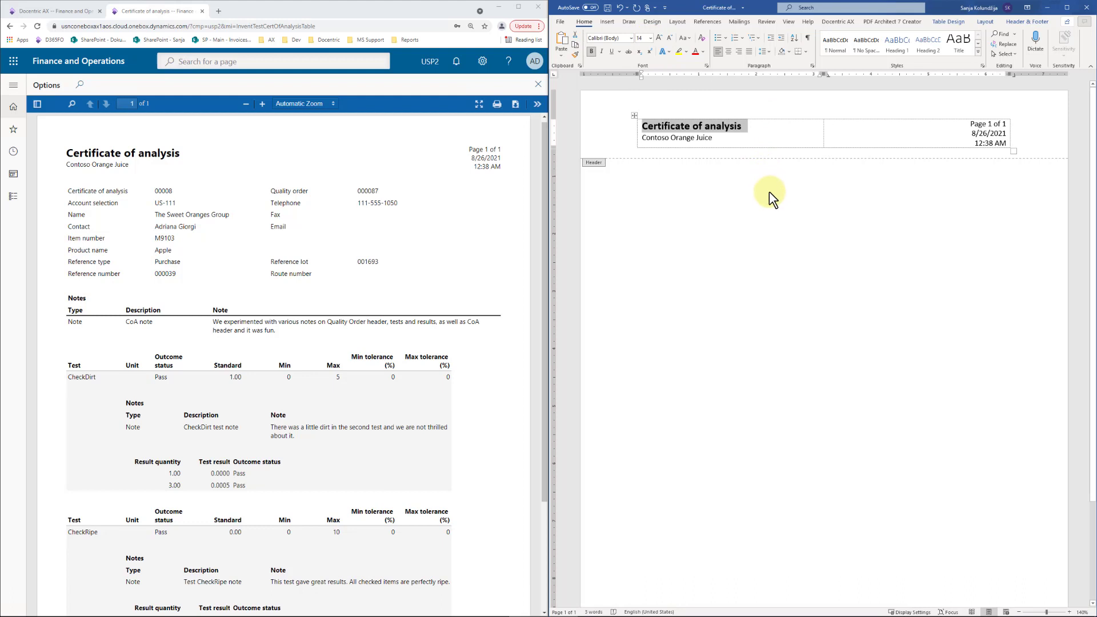
double_click(767, 191)
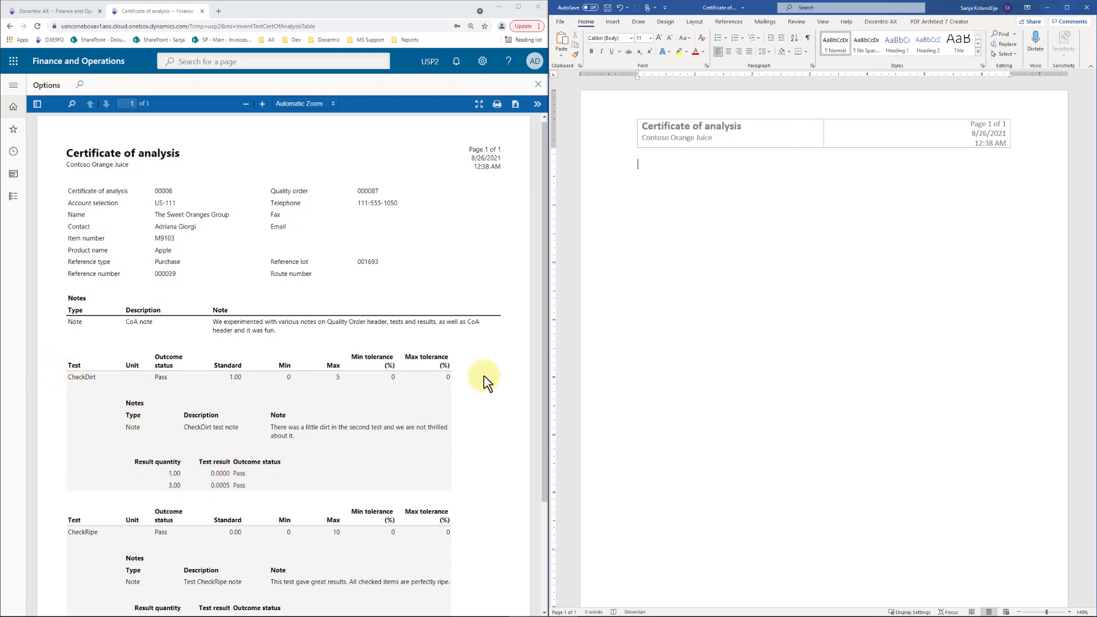
- Try out a borderless table of four columns and eight rows in the document body and delete it
scroll(485, 380, down, 3)
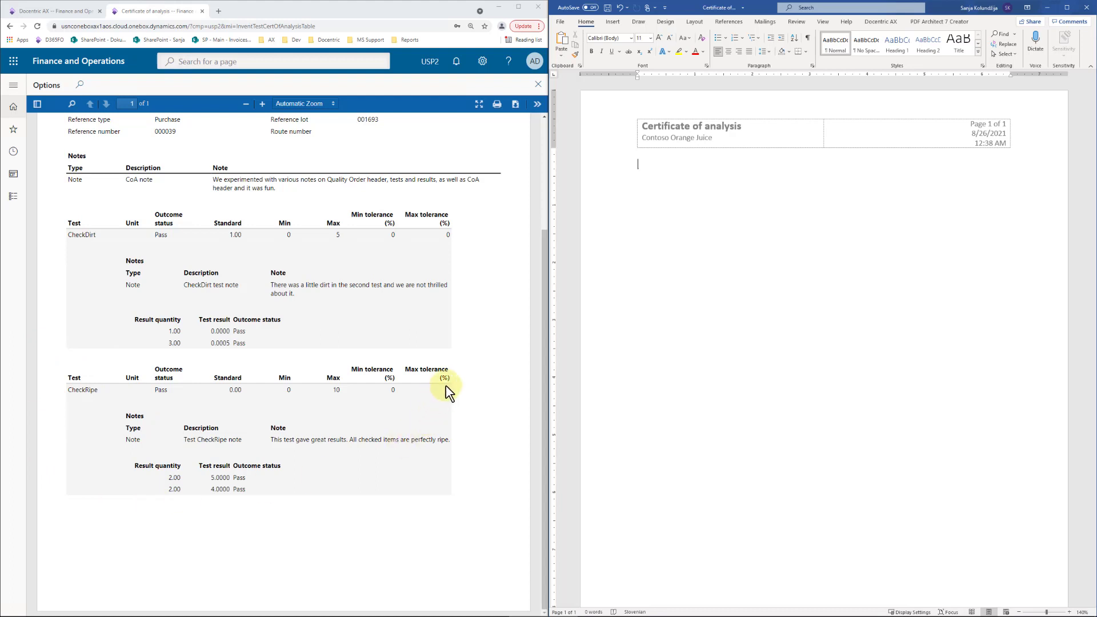
scroll(509, 336, up, 3)
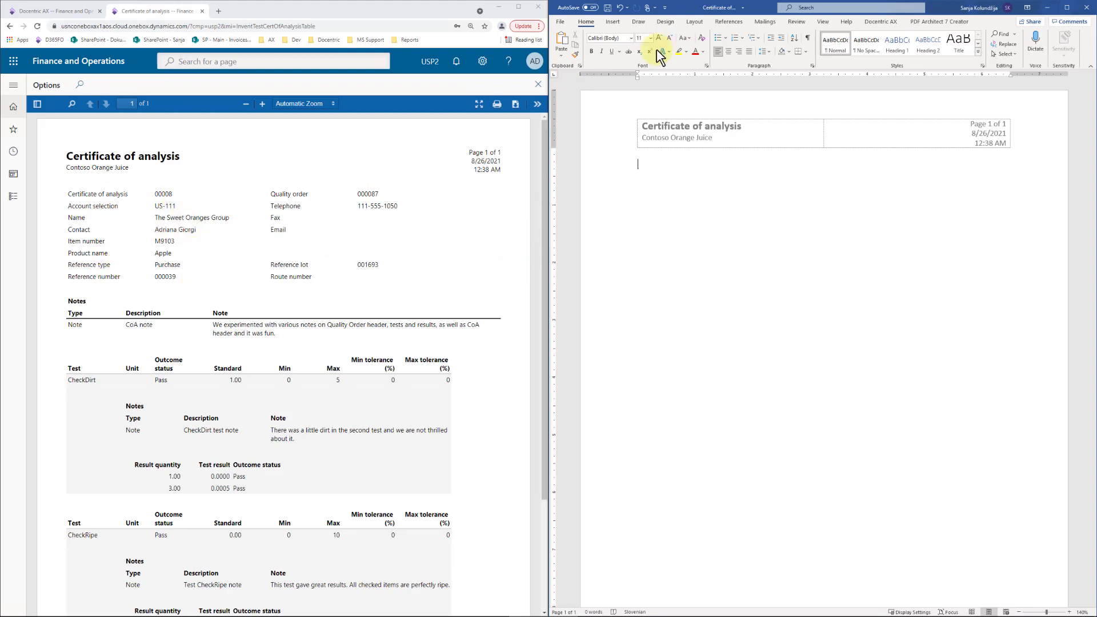
click(614, 21)
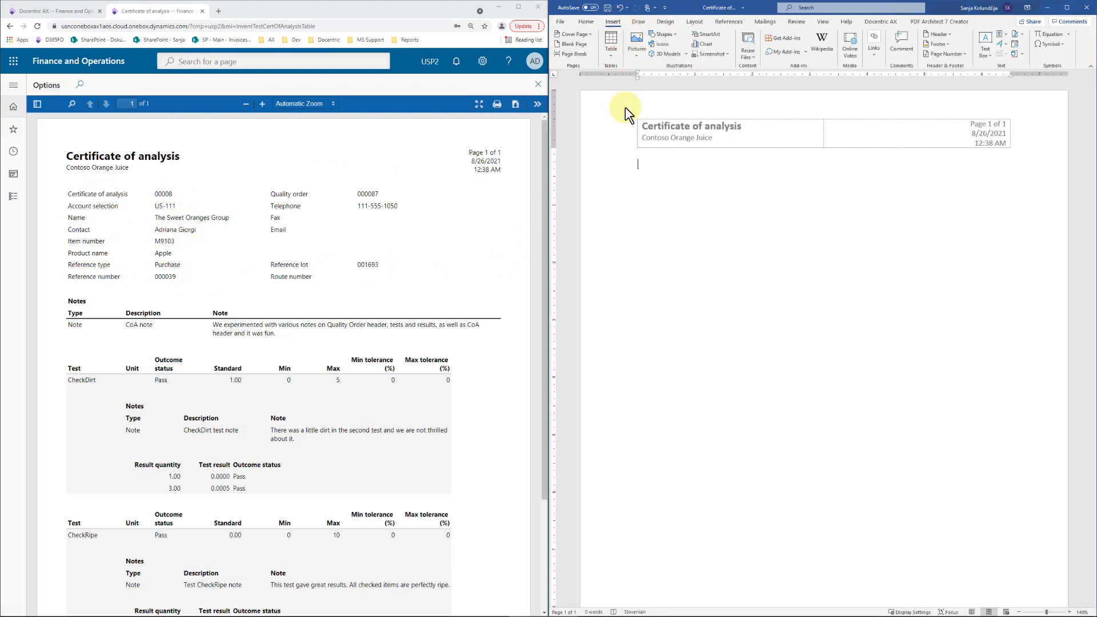
click(612, 45)
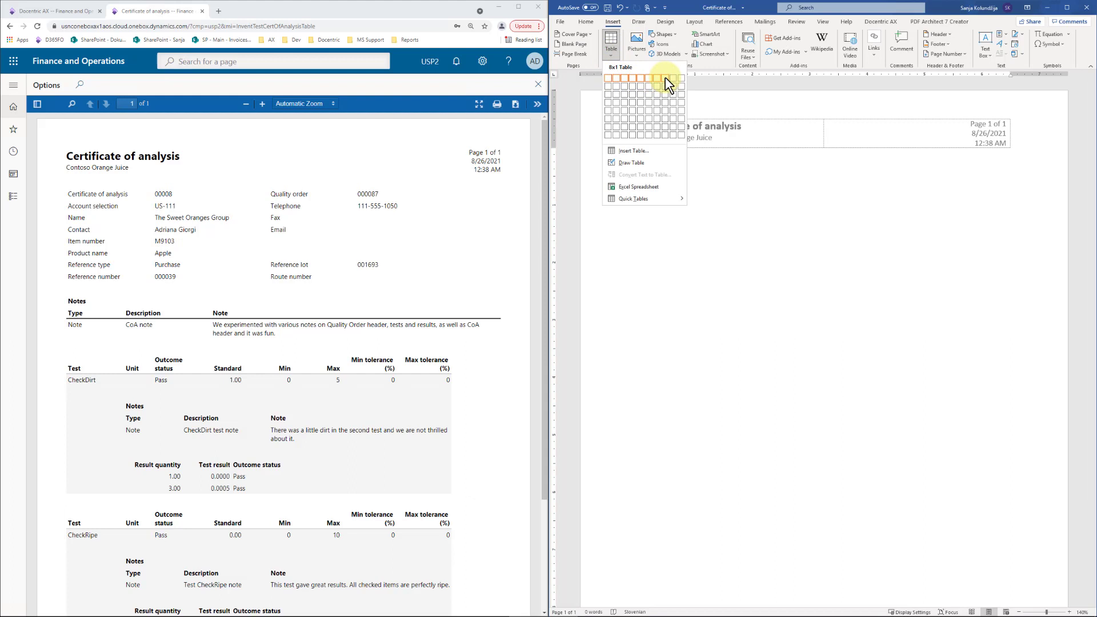
click(635, 137)
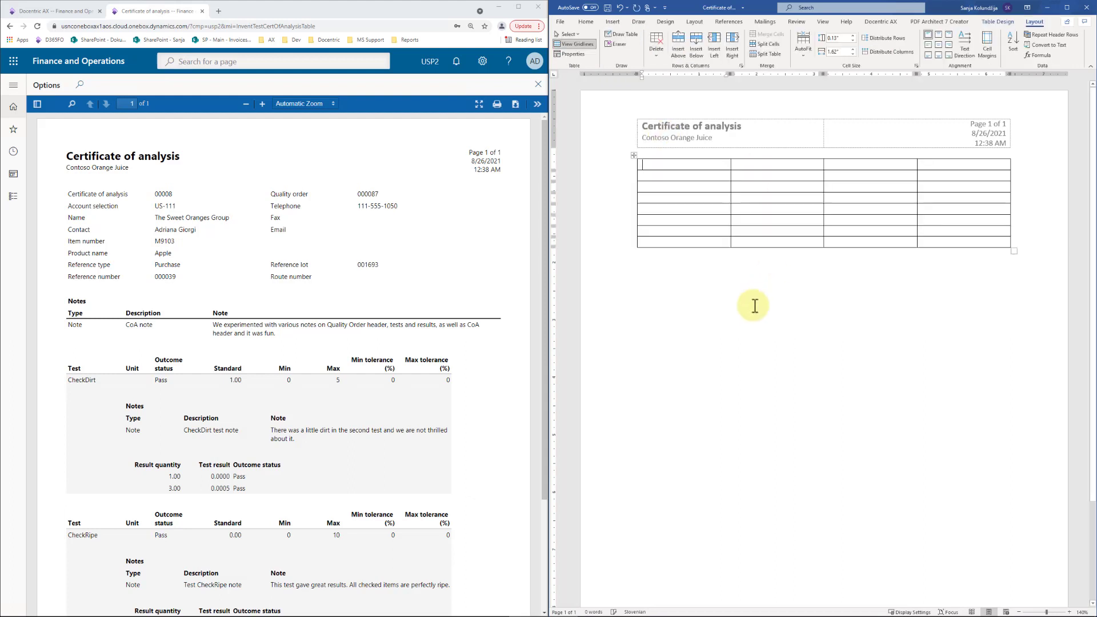
click(632, 158)
click(998, 21)
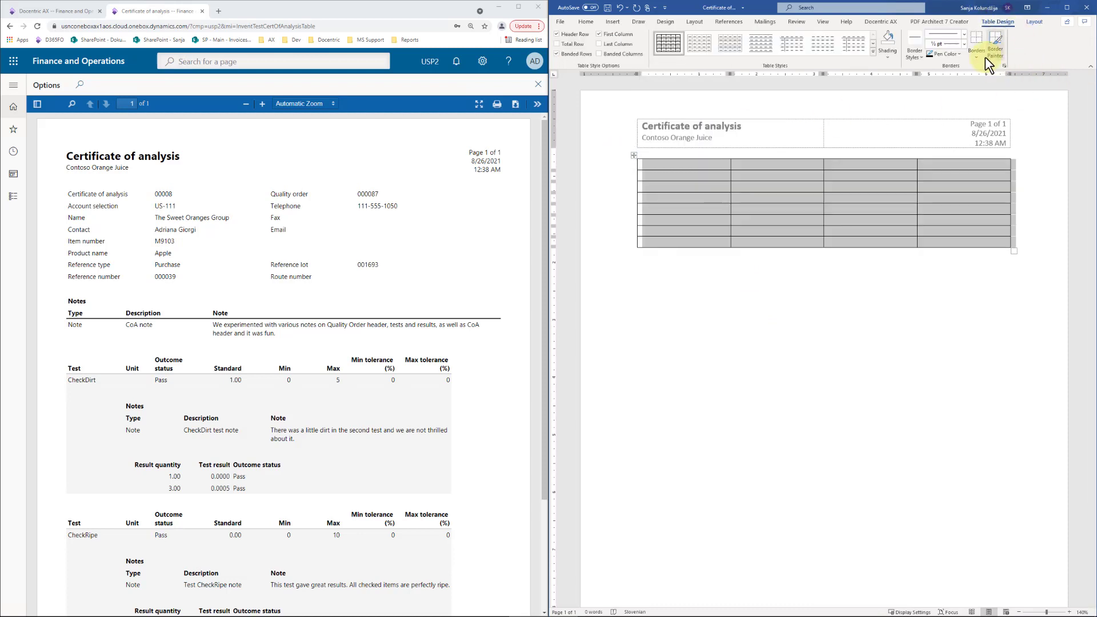
click(978, 41)
click(637, 270)
click(693, 165)
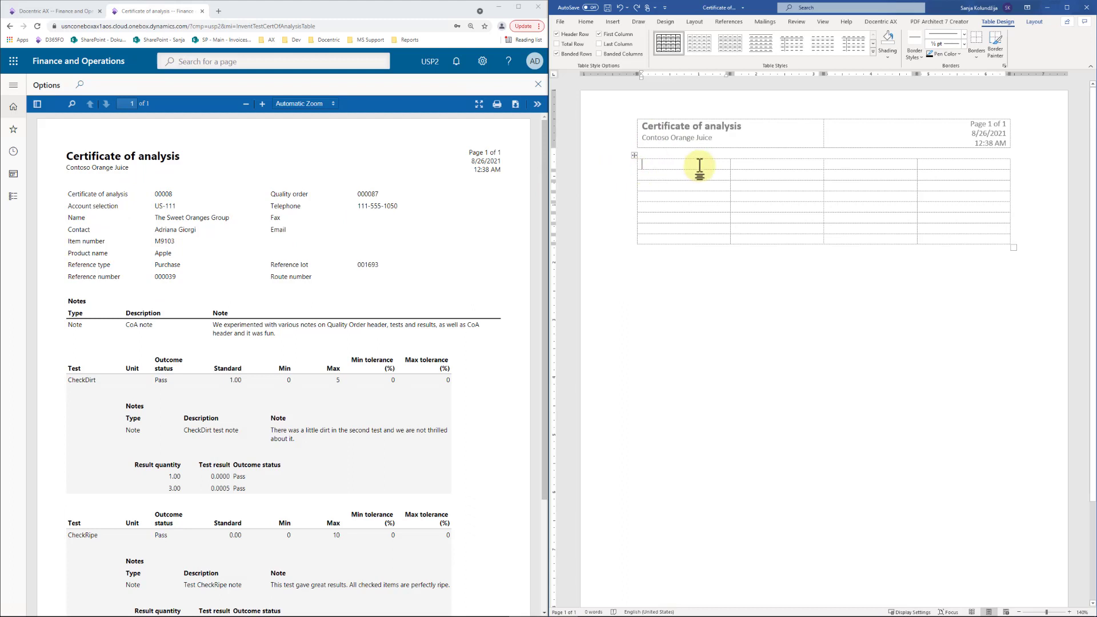
click(771, 164)
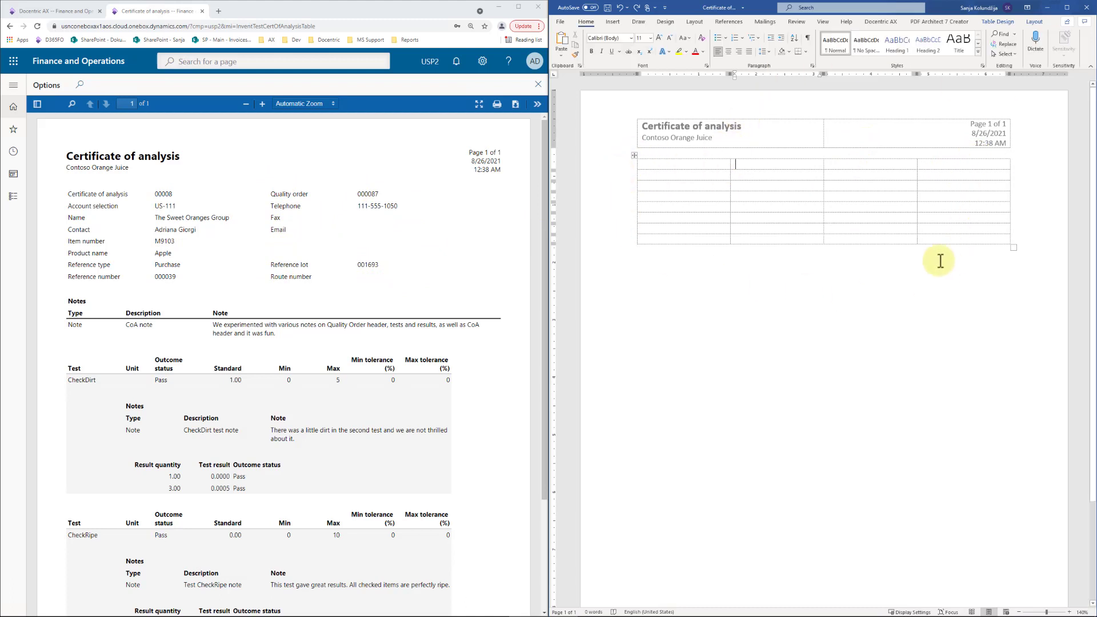
click(633, 156)
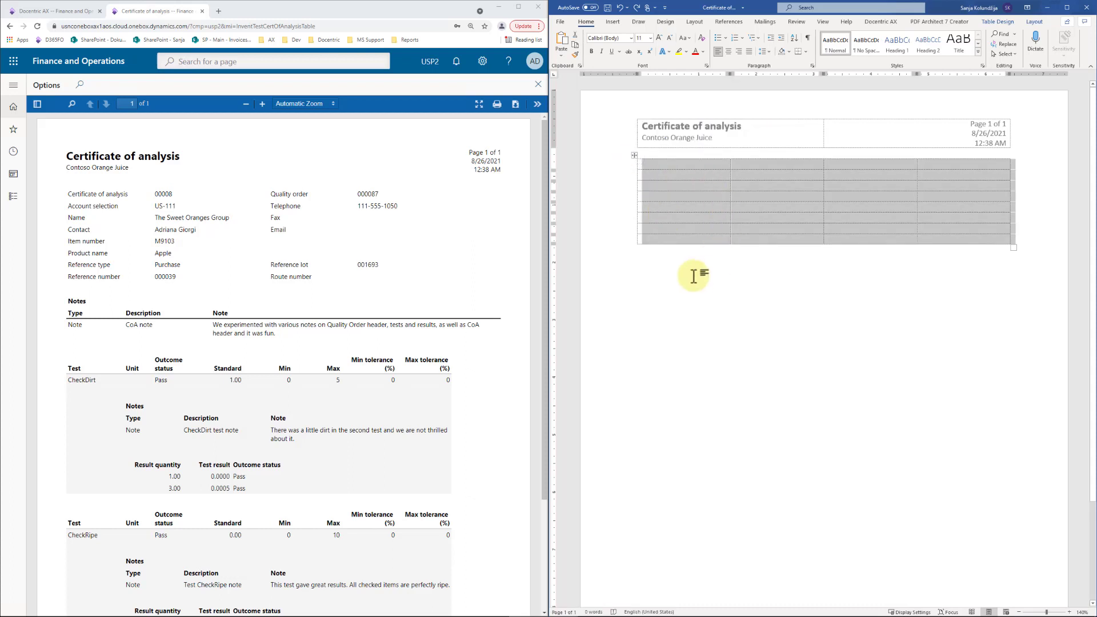
key(BackSpace)
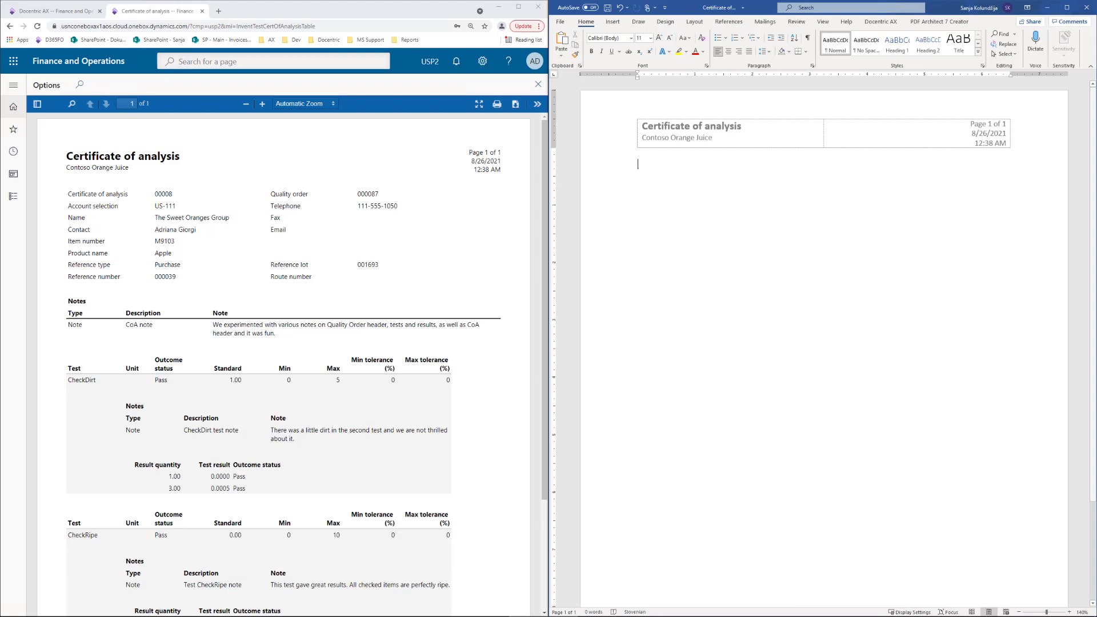
- Paste the certificate details table, the header Notes table and the CheckDirt test table with its notes and results into the body
key(ctrl+v)
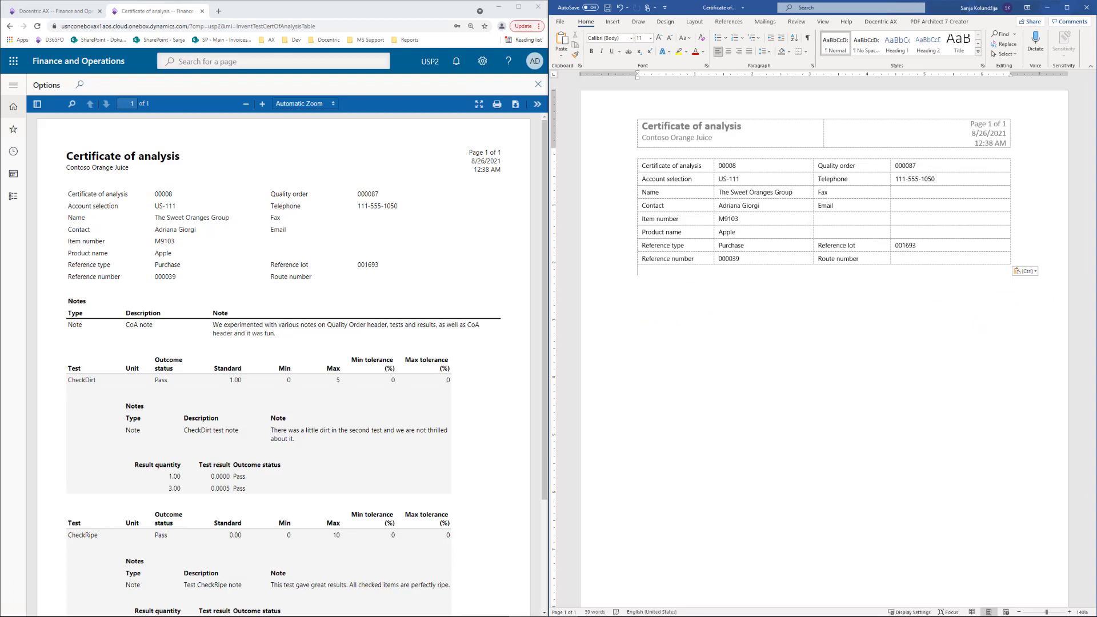
text(Notes Type	Description	Note Note	CoA note	We experimented with various notes on Quality Order header, tests and results, as well as CoA header and it was fun.)
key(Return)
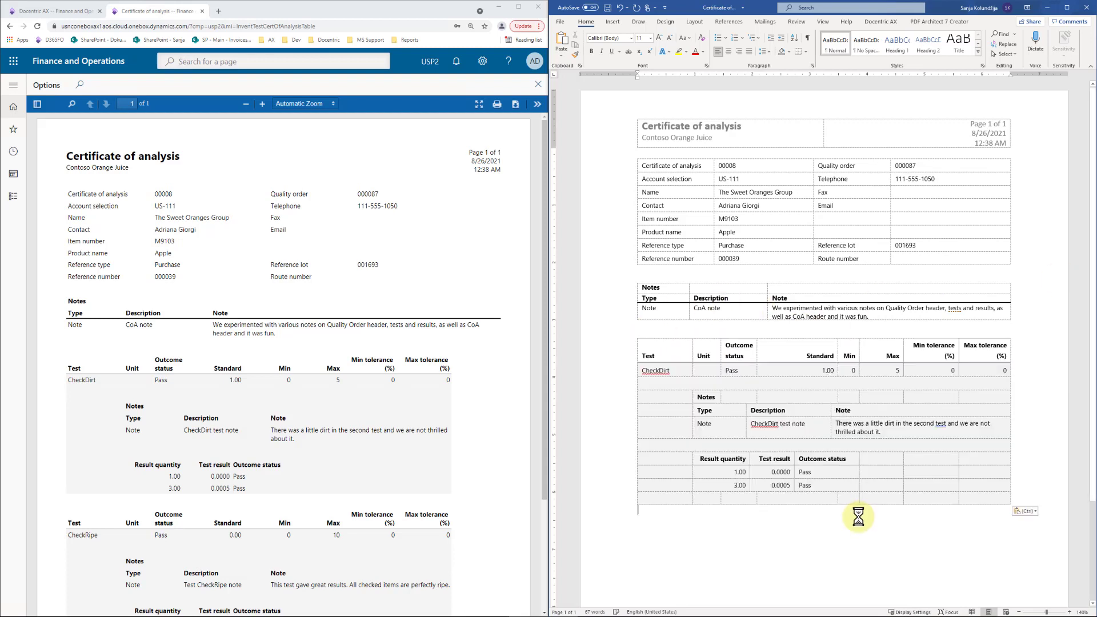
text(Test	Unit	Outcome status	Standard	Min	Max	Min tolerance (%)	Max tolerance (%) CheckDirt		Pass	1.00	0	5	0	0 Notes Type	Description	Note Note	CheckDirt test note	There was a little dirt in the second test and we are not thrilled about it. Result quantity	Test result	Outcome status 1.00	0.0000	Pass 3.00	0.0005	Pass)
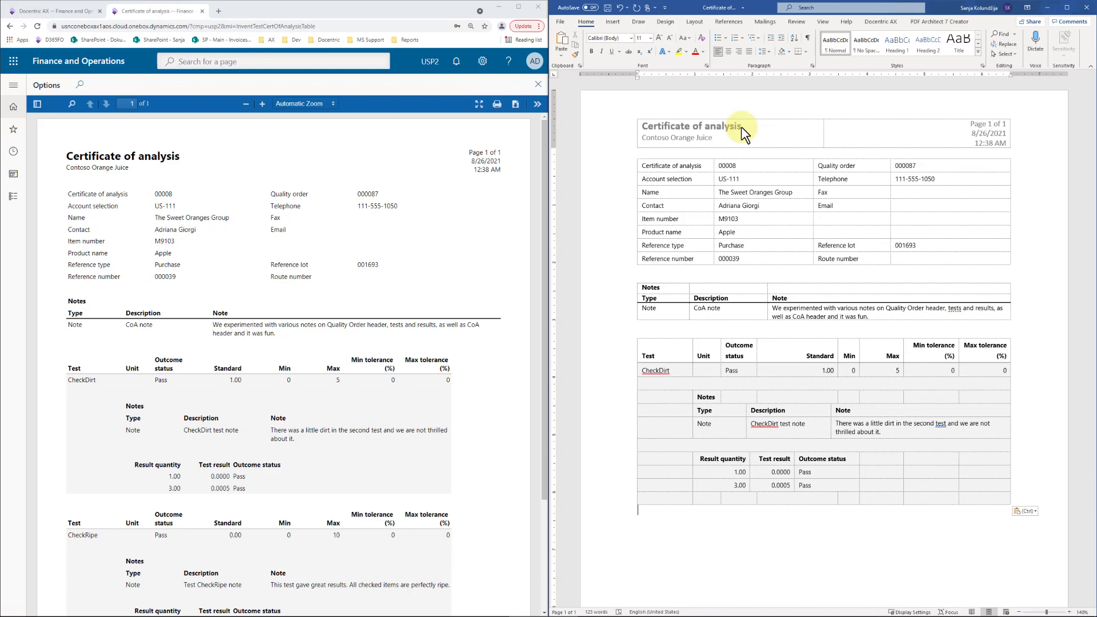
- Set the document up as a Docentric template without choosing a data source package file
click(881, 22)
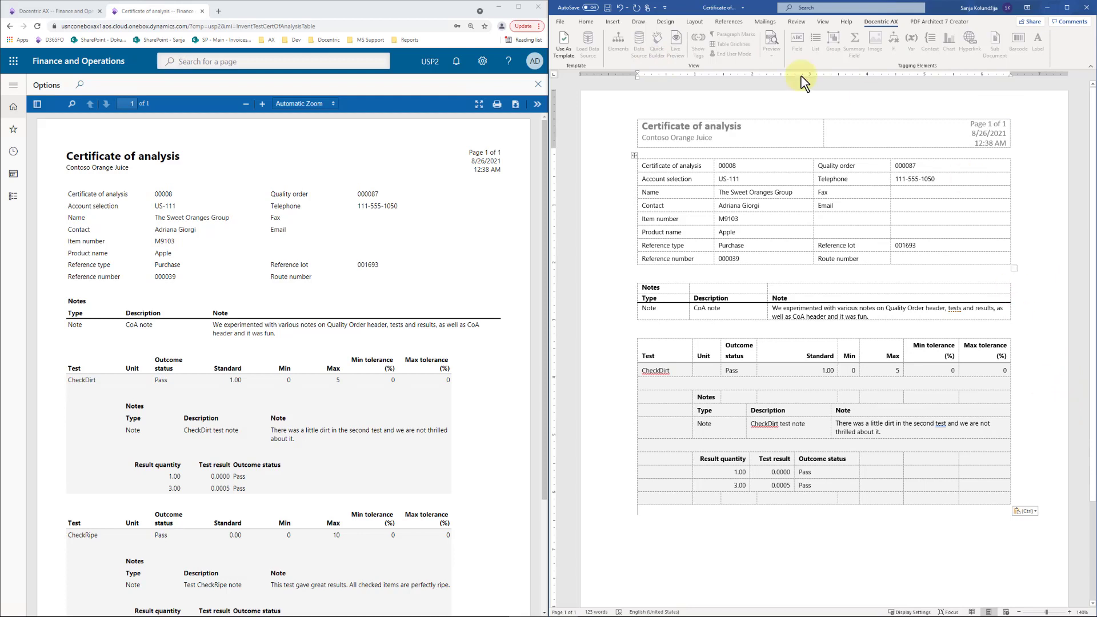
click(566, 41)
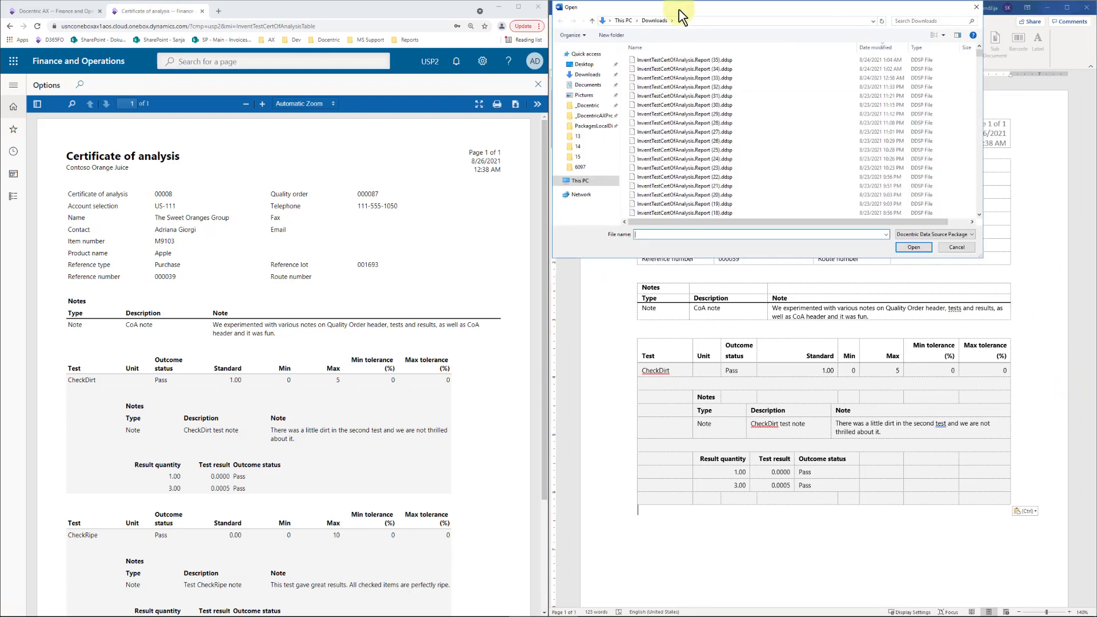
drag(669, 8, 637, 156)
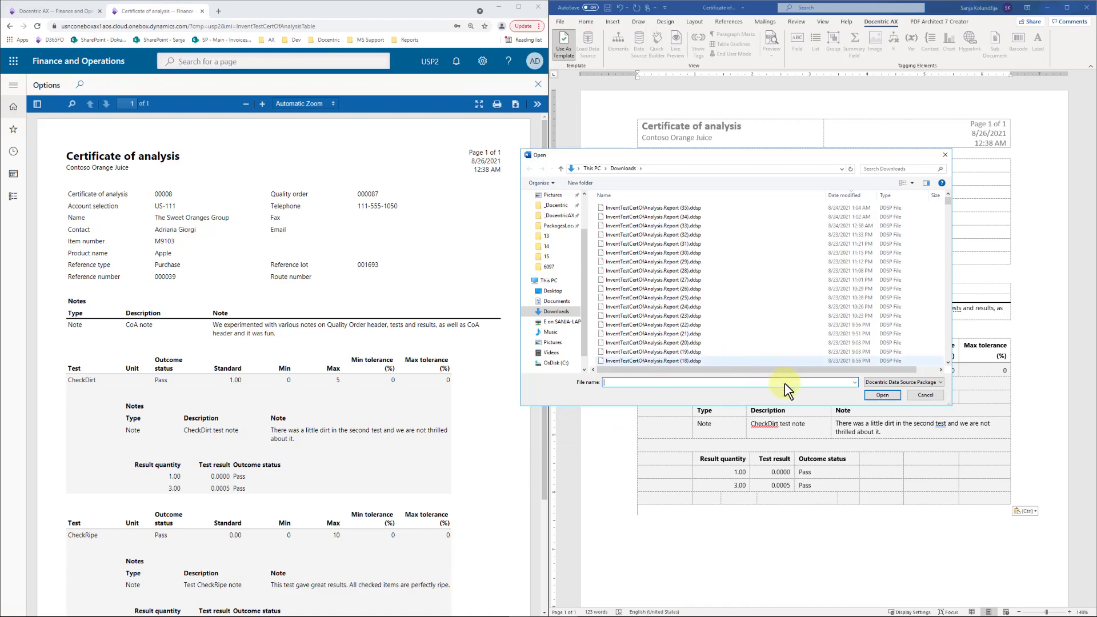
click(925, 396)
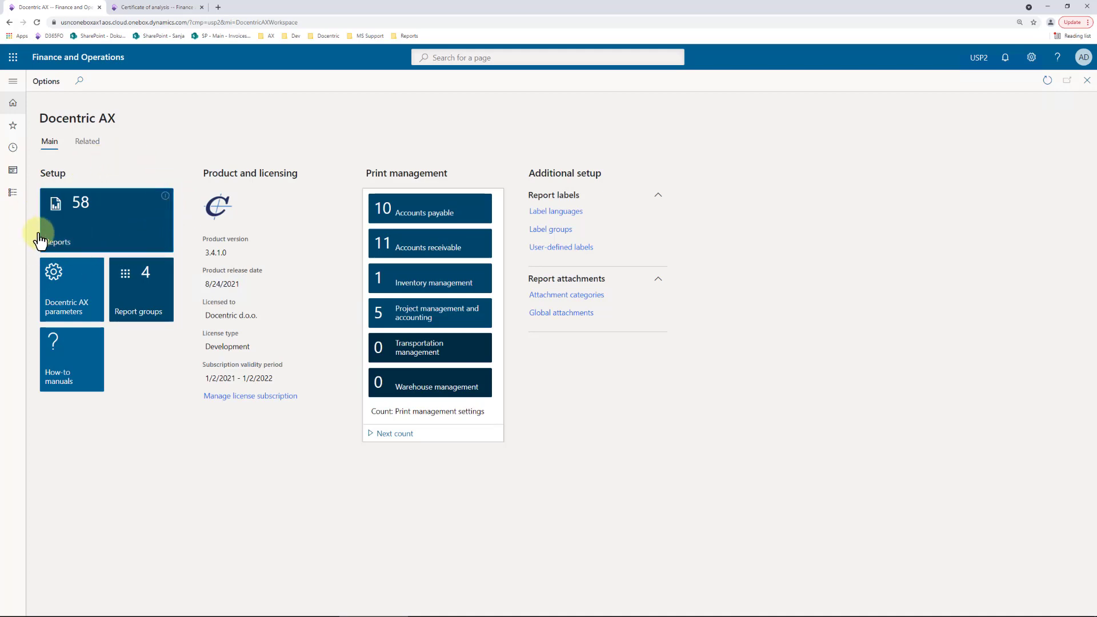
- In Finance and Operations, open the Docentric AX reports list and check it against the Certificate of analysis preview, keeping the session alive
click(109, 228)
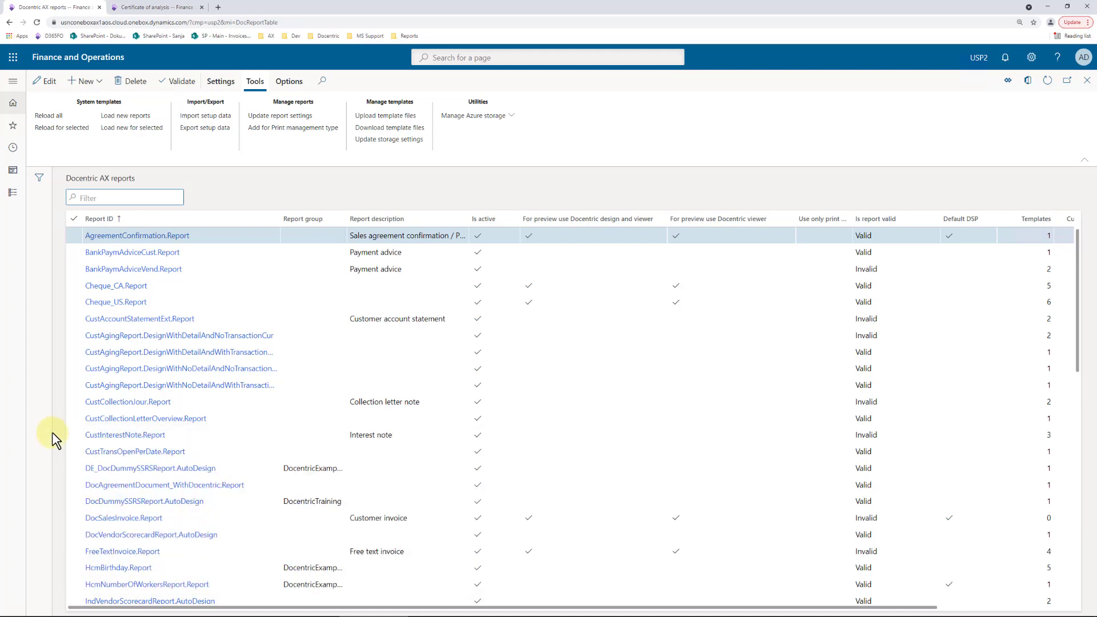
click(155, 7)
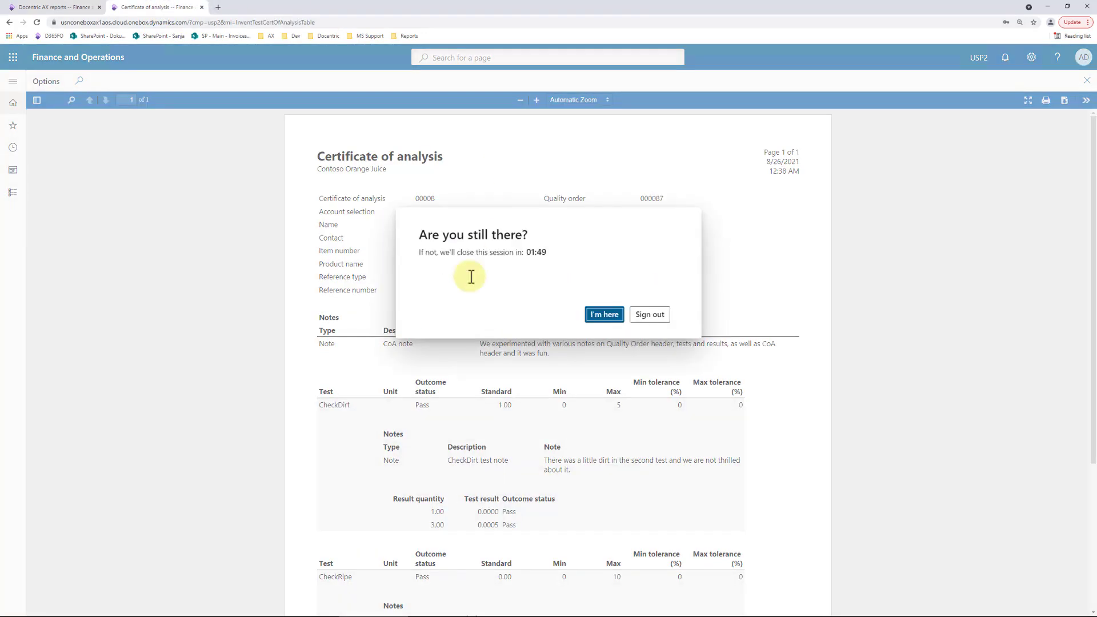
click(603, 314)
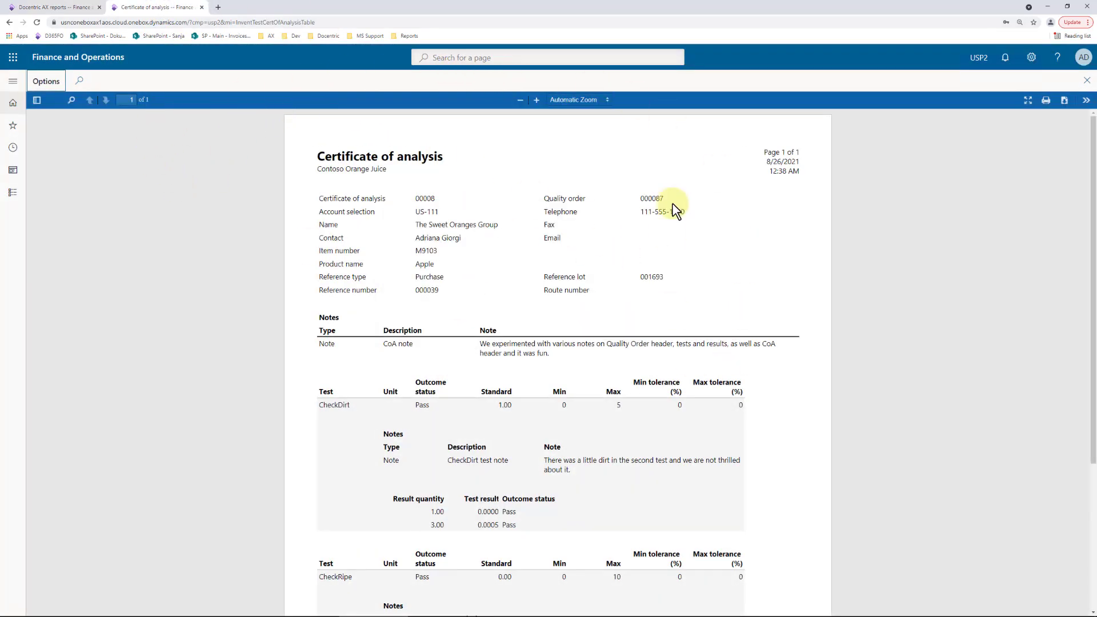
click(59, 8)
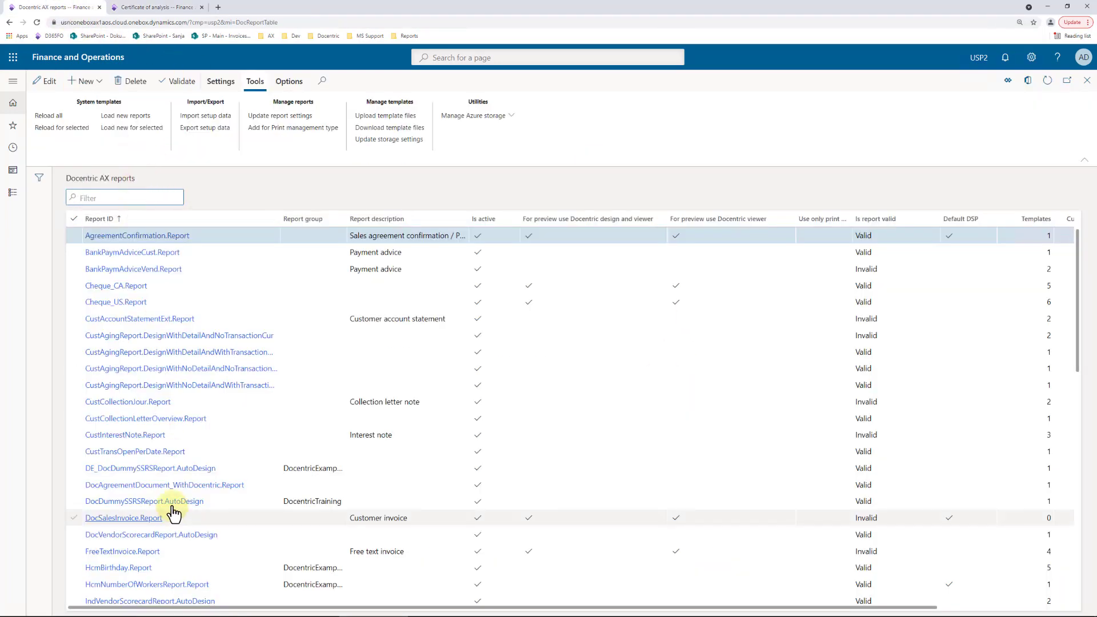
- Close the Certificate of analysis preview, and enable and save Discover report technical name in the Docentric settings of the account options
click(154, 7)
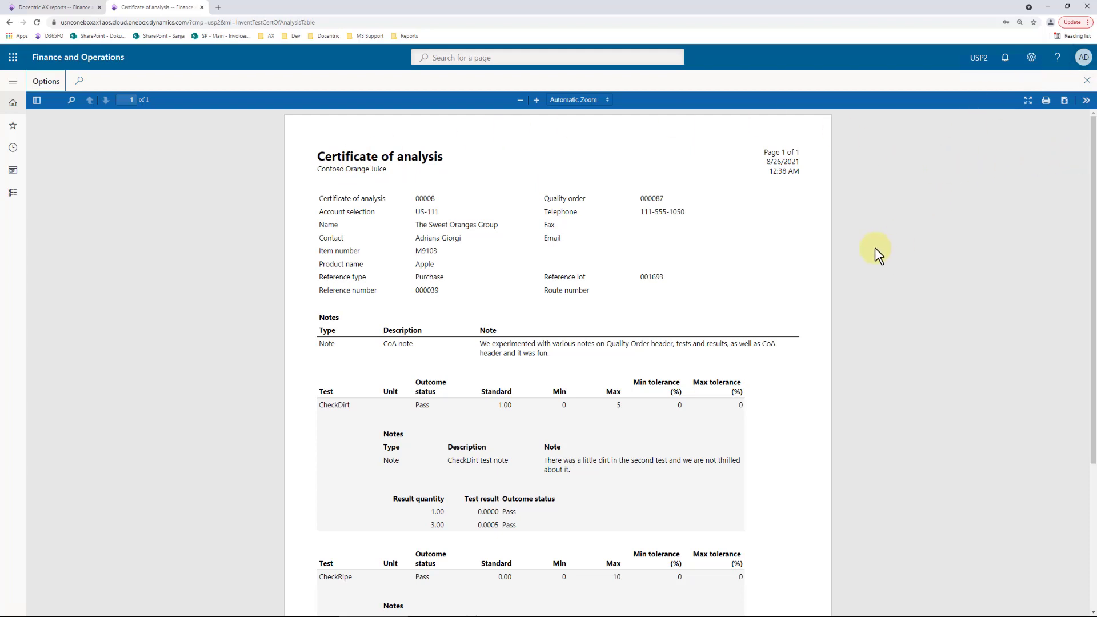
click(1088, 80)
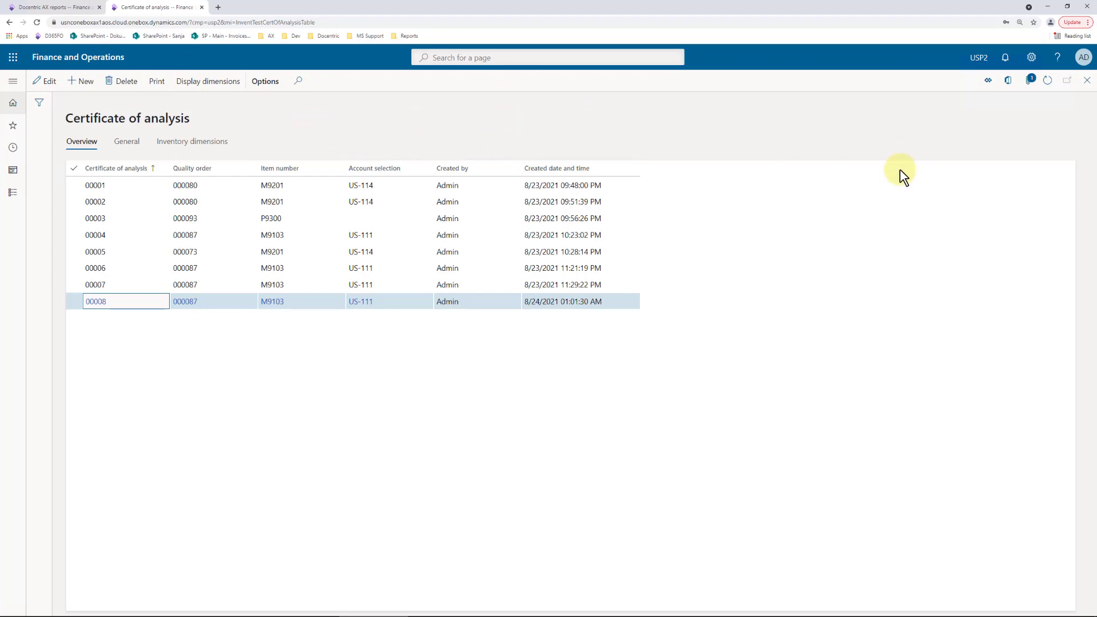
click(1033, 60)
click(1039, 79)
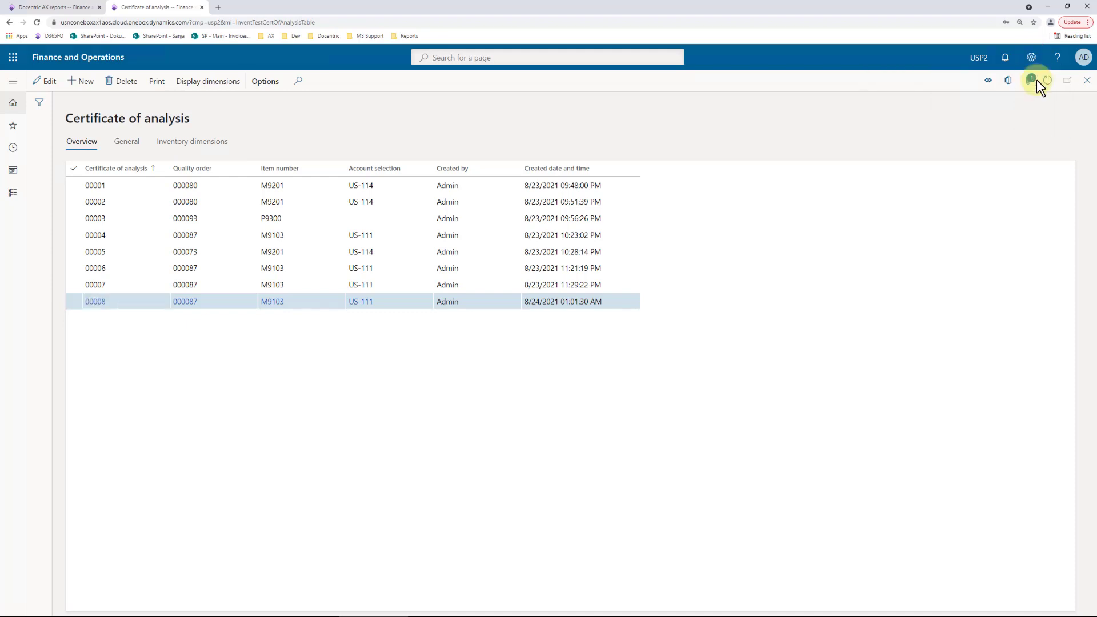
click(66, 219)
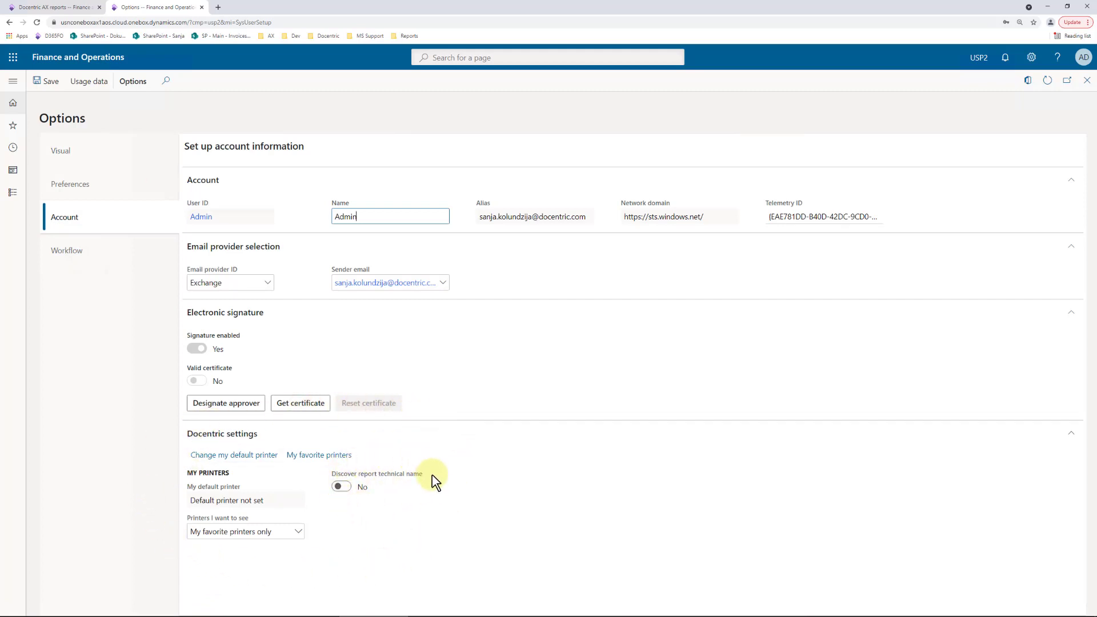
click(341, 486)
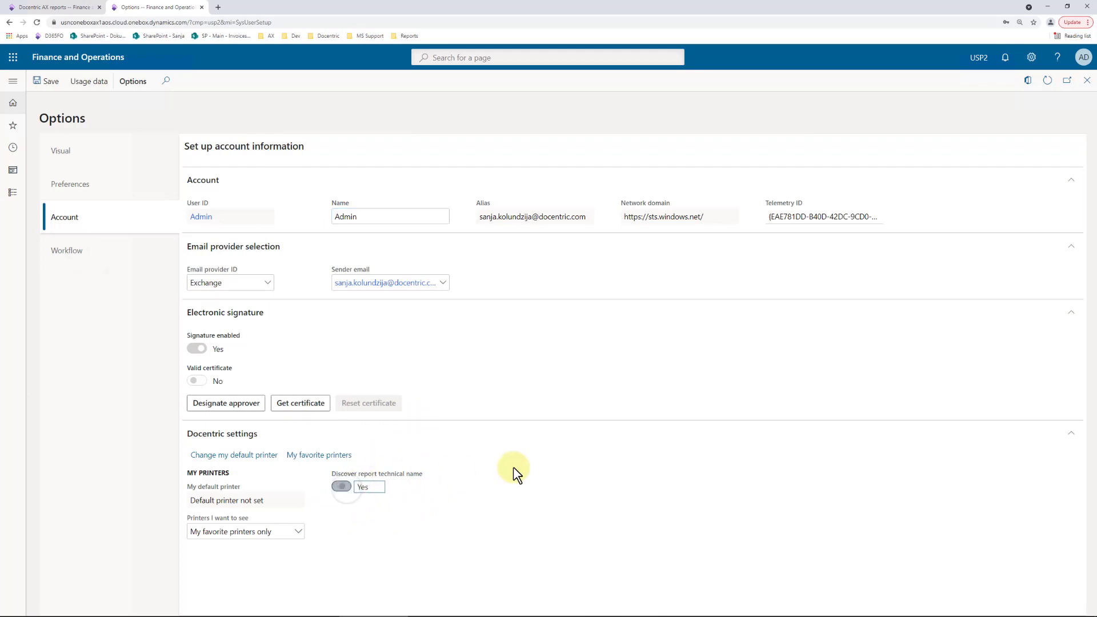
click(46, 83)
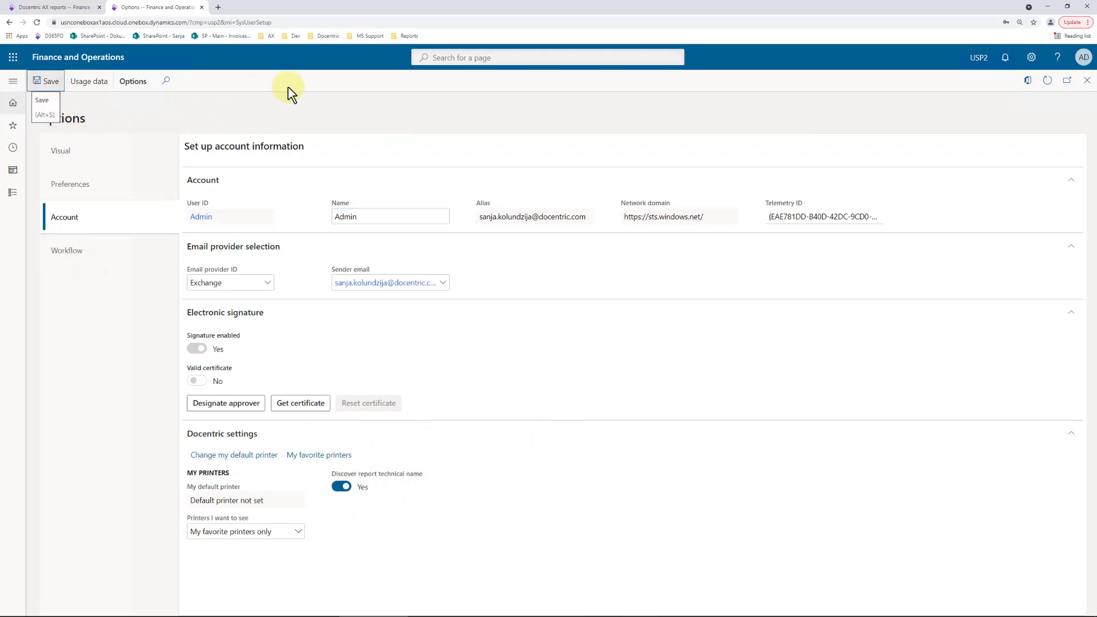
- Return to the Certificate of analysis list and print certificate 00008 to the Docentric Screen destination
key(Escape)
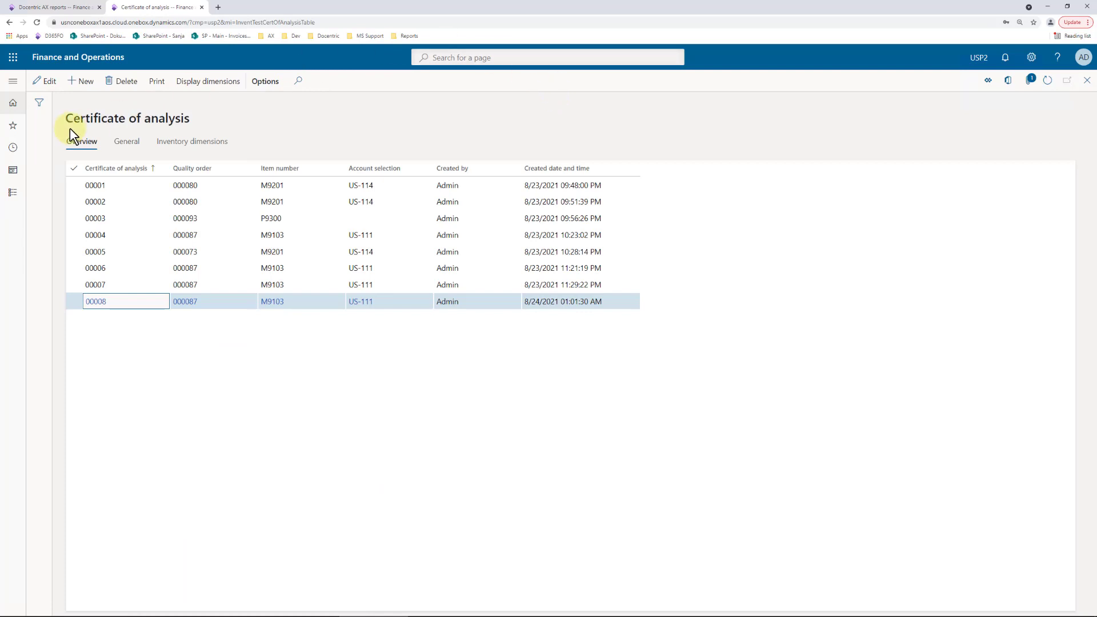
click(159, 84)
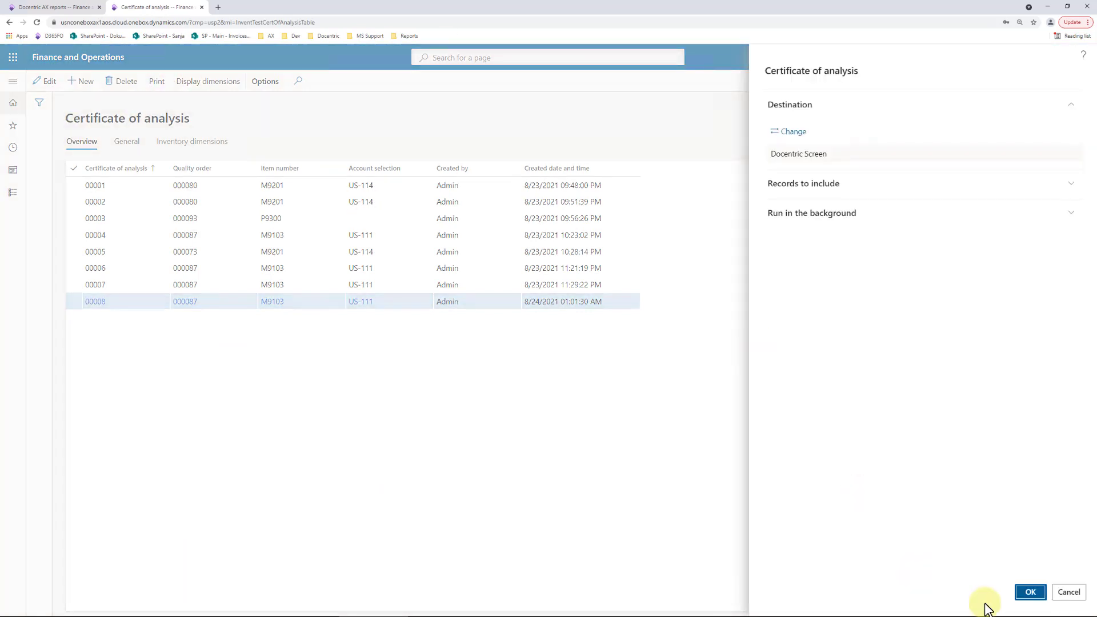
click(1032, 593)
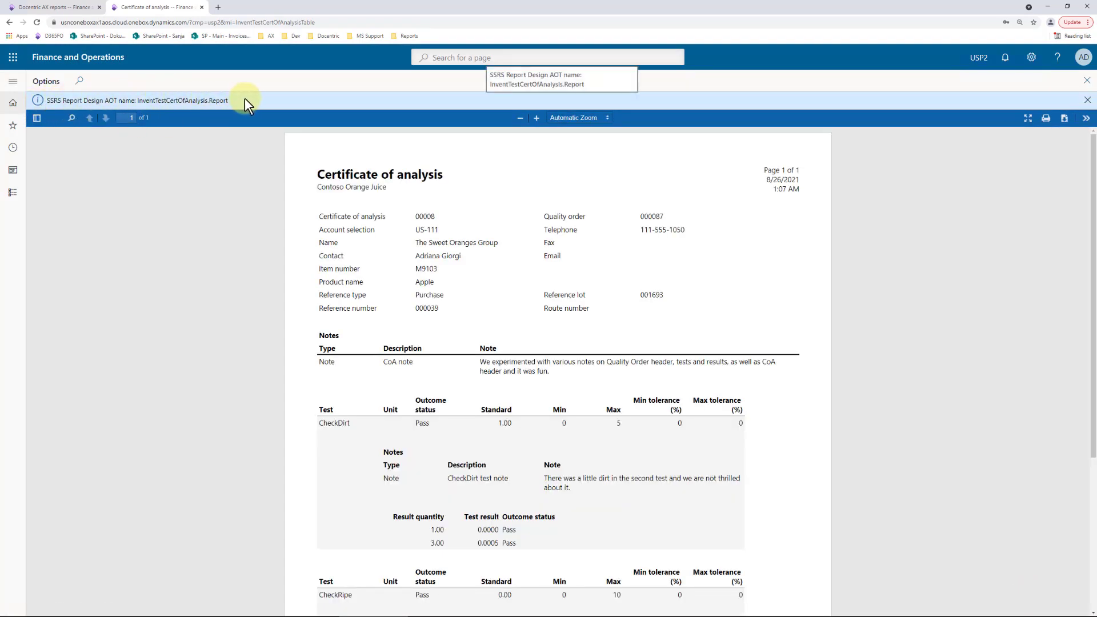
- Take the AOT name from the certificate preview and add a Docentric AX report for InventTestCertOfAnalysis with the design Report
drag(139, 101, 158, 105)
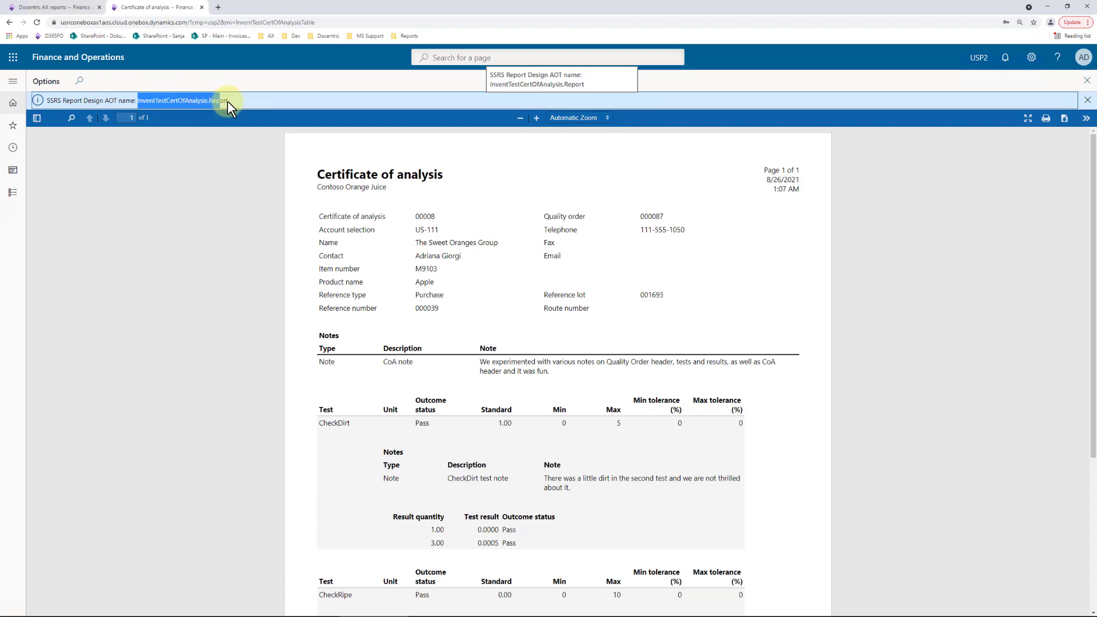
drag(228, 100, 233, 98)
click(48, 8)
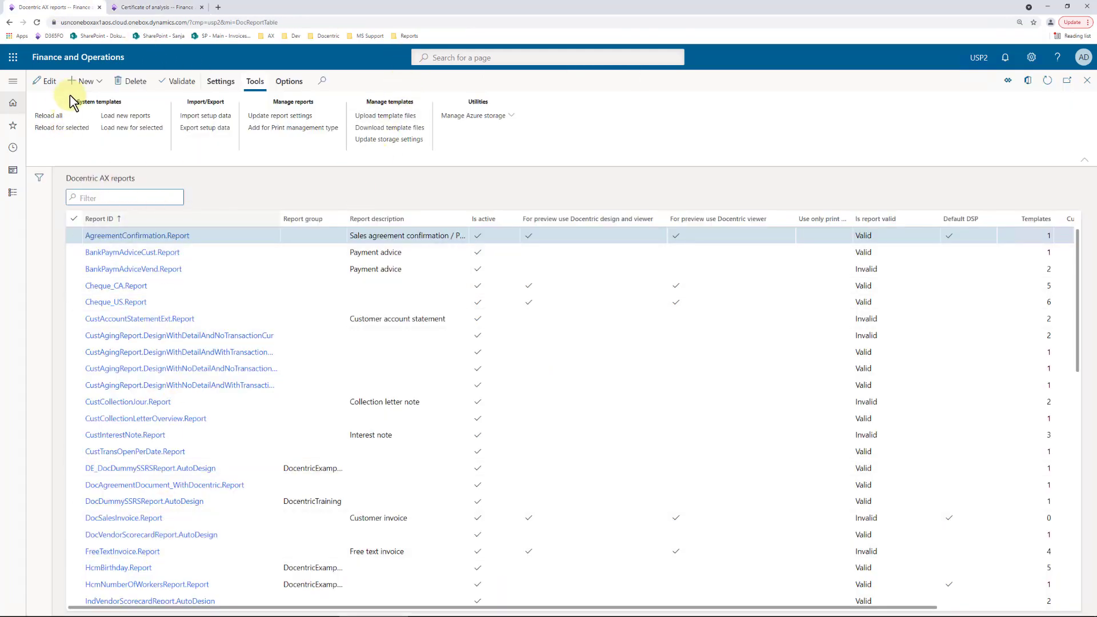
click(84, 81)
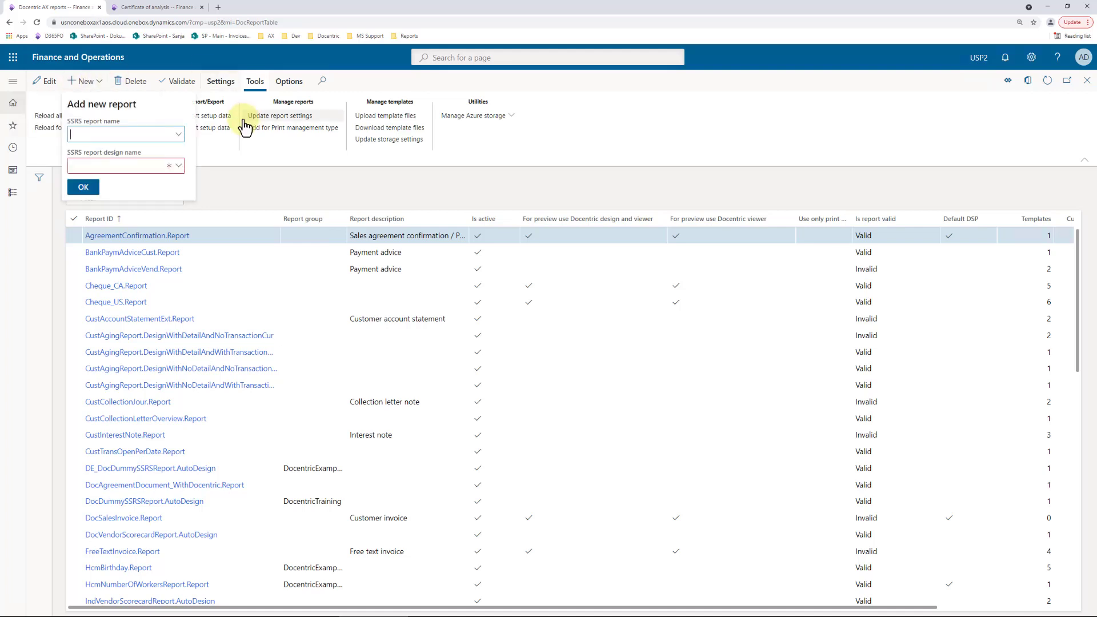
text(InventTestCertOfAnalysis)
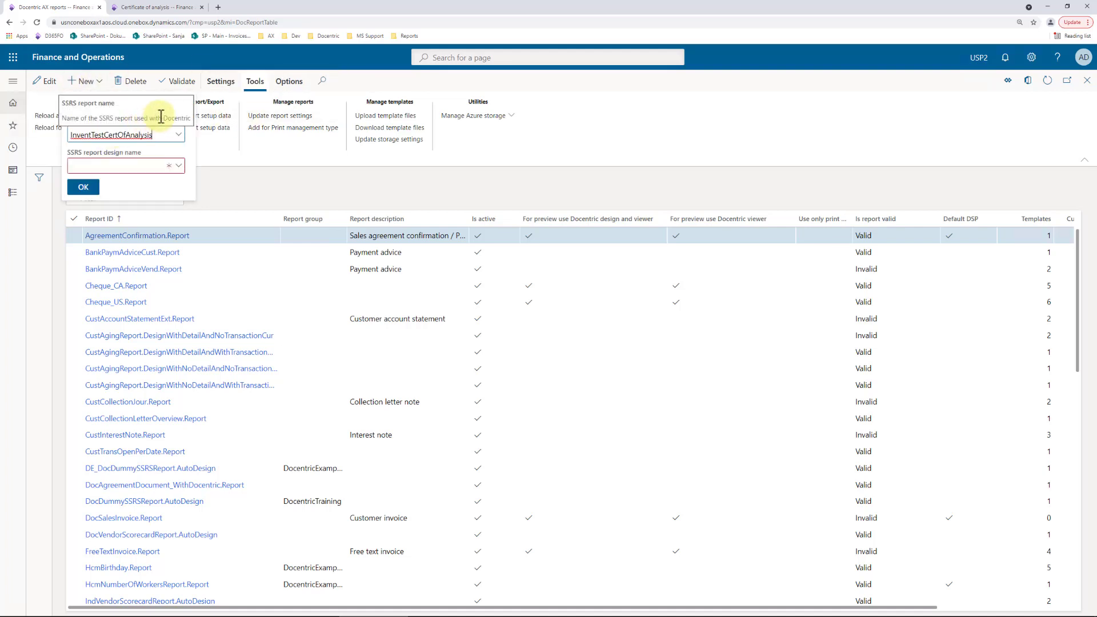
click(179, 166)
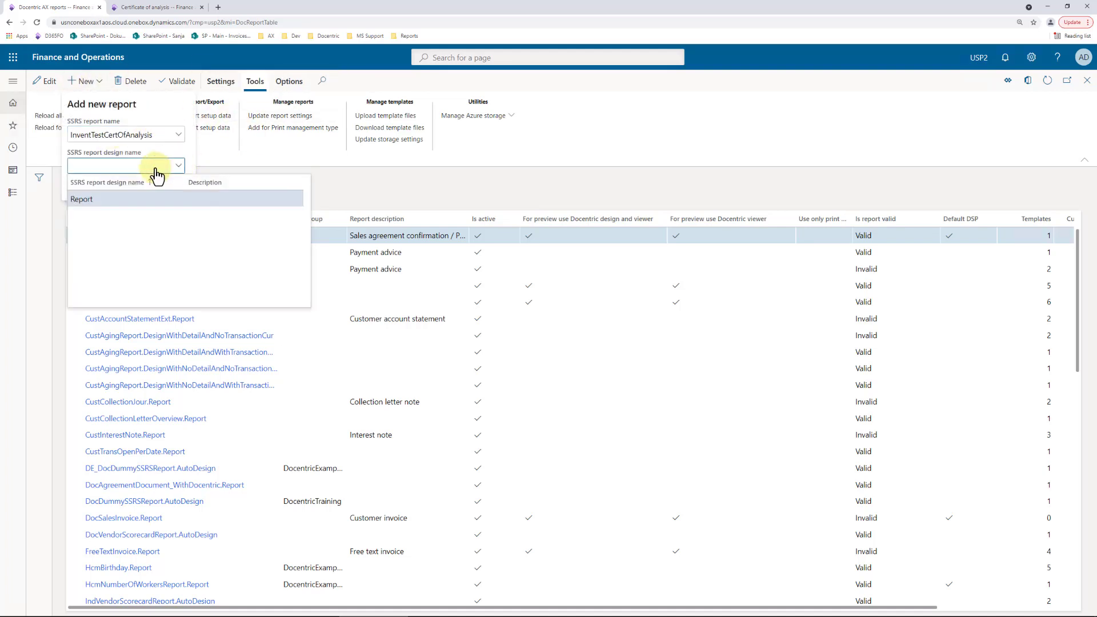
click(105, 198)
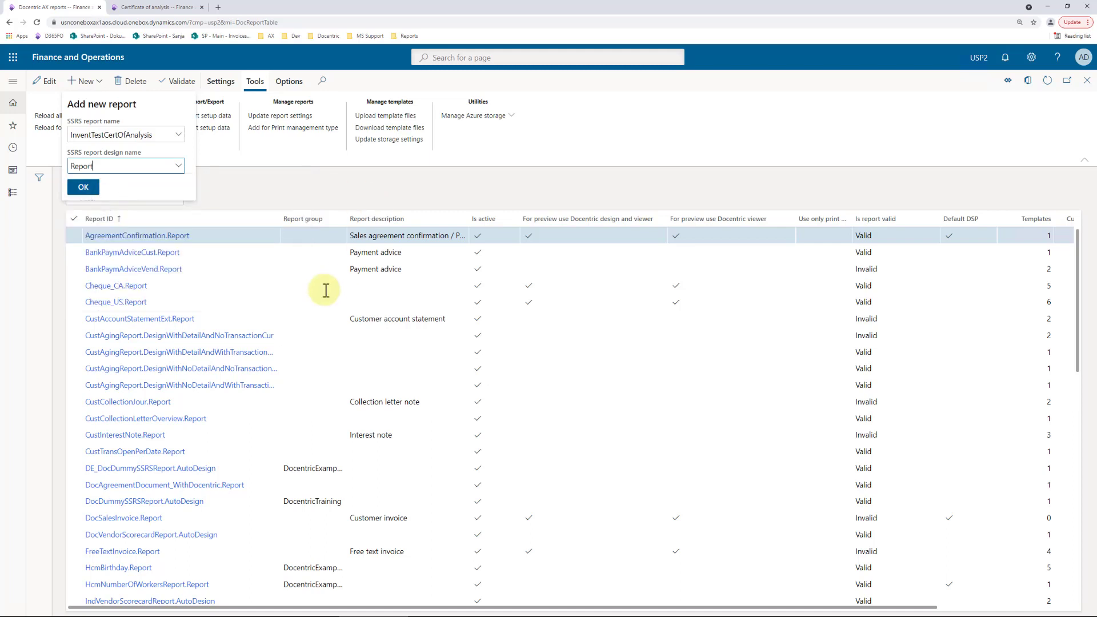
click(84, 185)
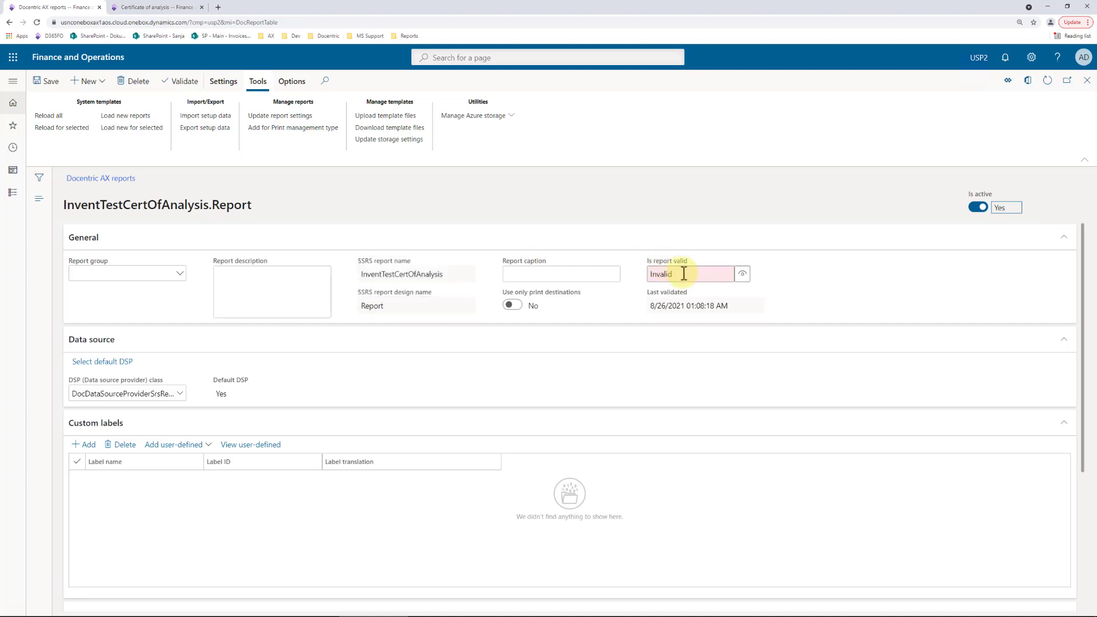
- In the new report's data source generation options, enable DDSP generation when the report runs, set preview languages fr, de, it, and save
click(171, 423)
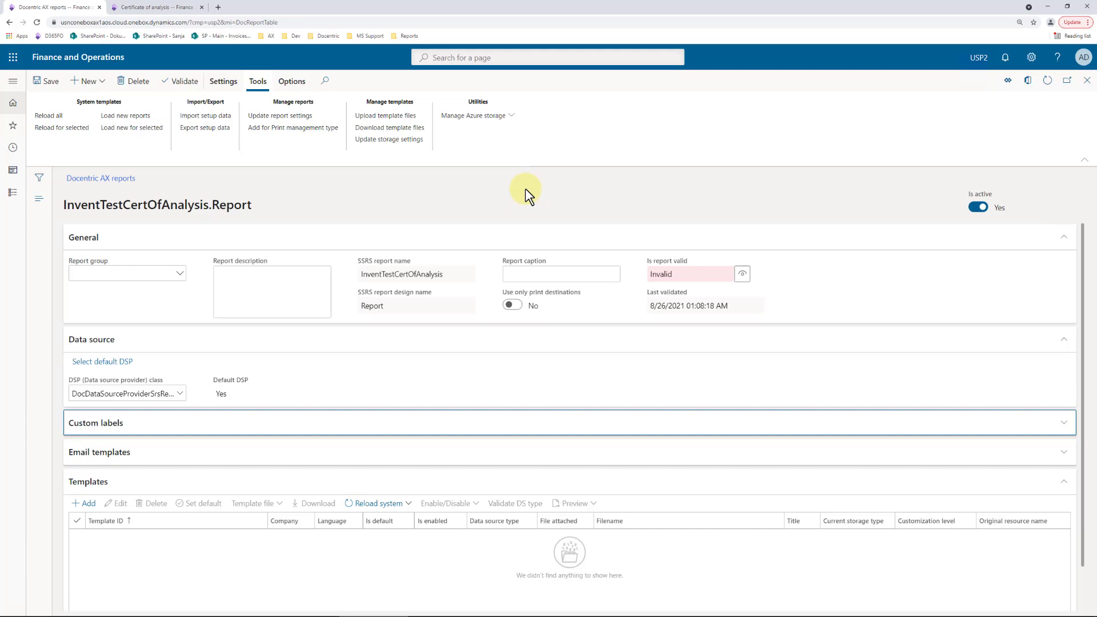
click(224, 81)
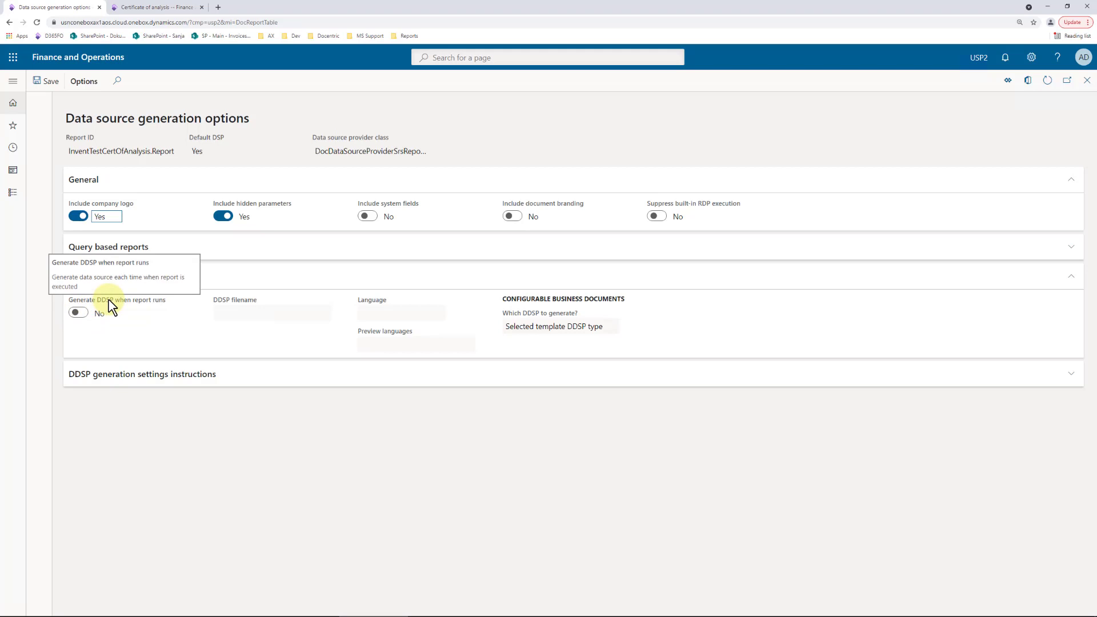
click(80, 314)
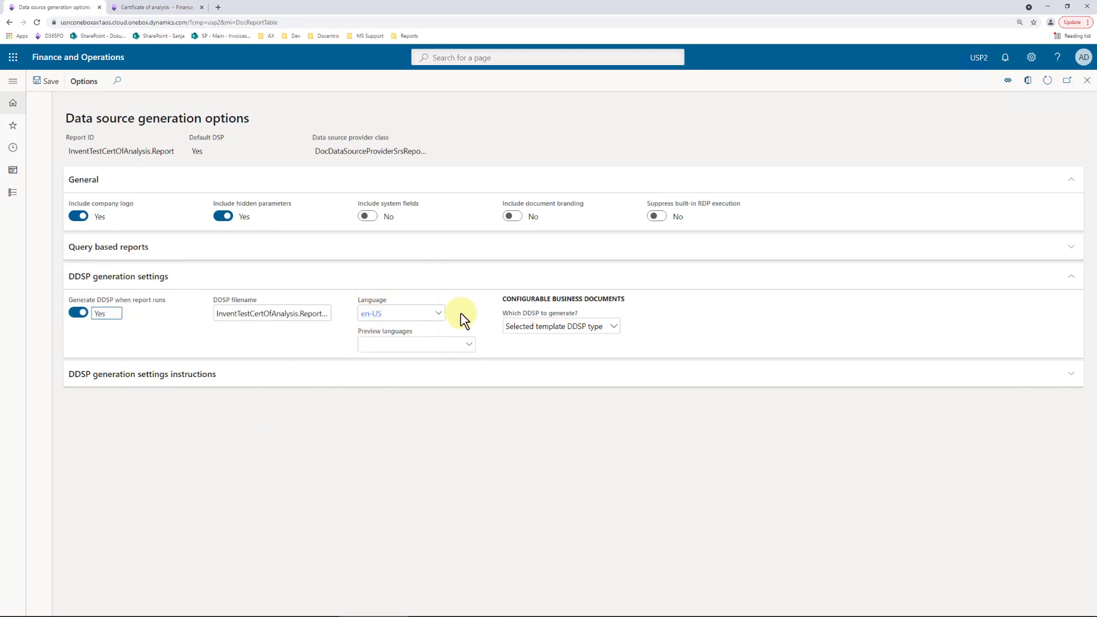
click(381, 345)
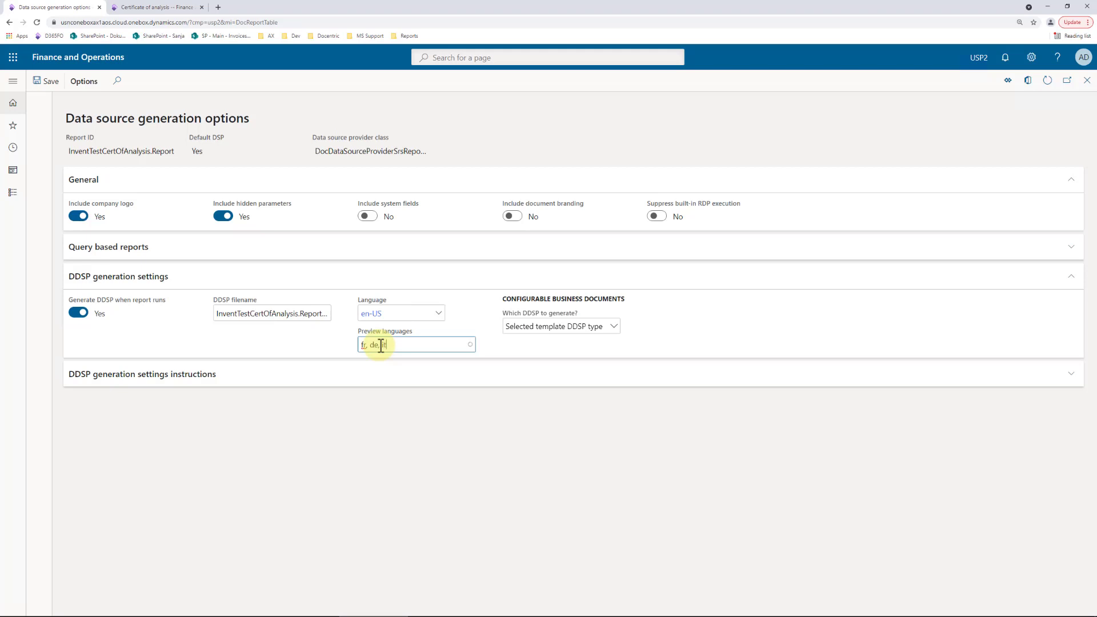
click(639, 432)
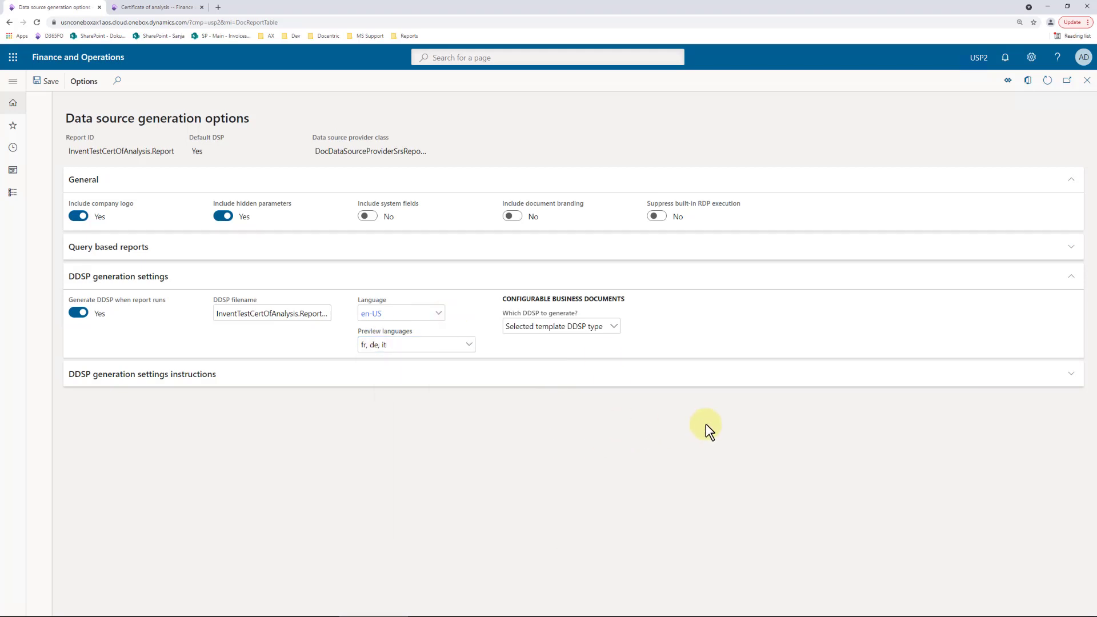
click(46, 81)
- Print certificate of analysis 00008 to the Docentric Screen destination and show the downloaded DDSP file in its folder
click(145, 8)
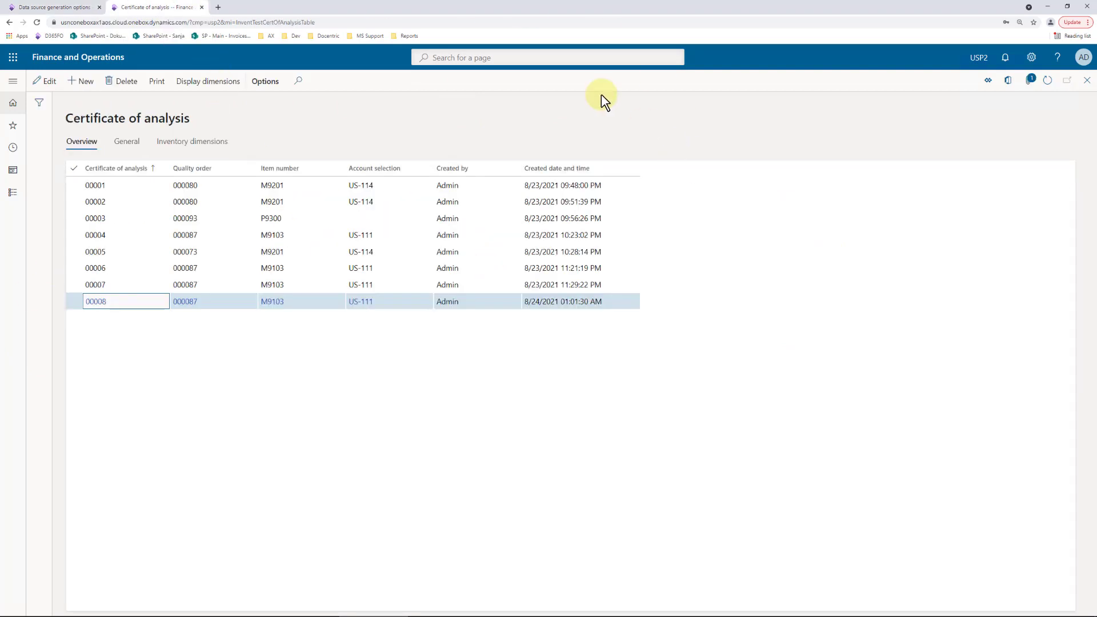
click(164, 91)
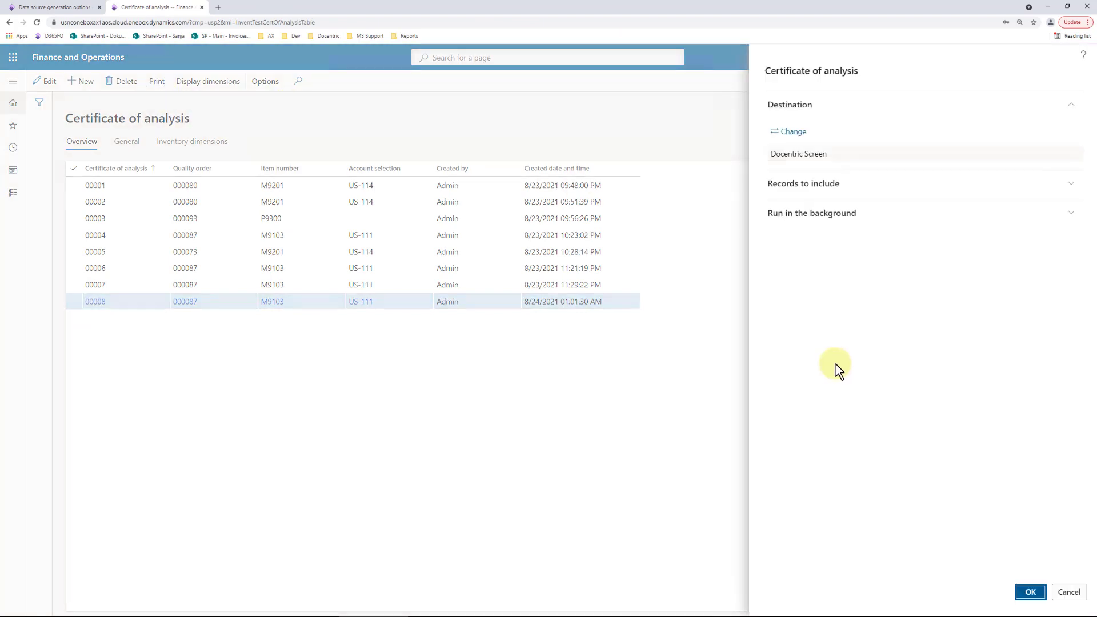
click(1031, 592)
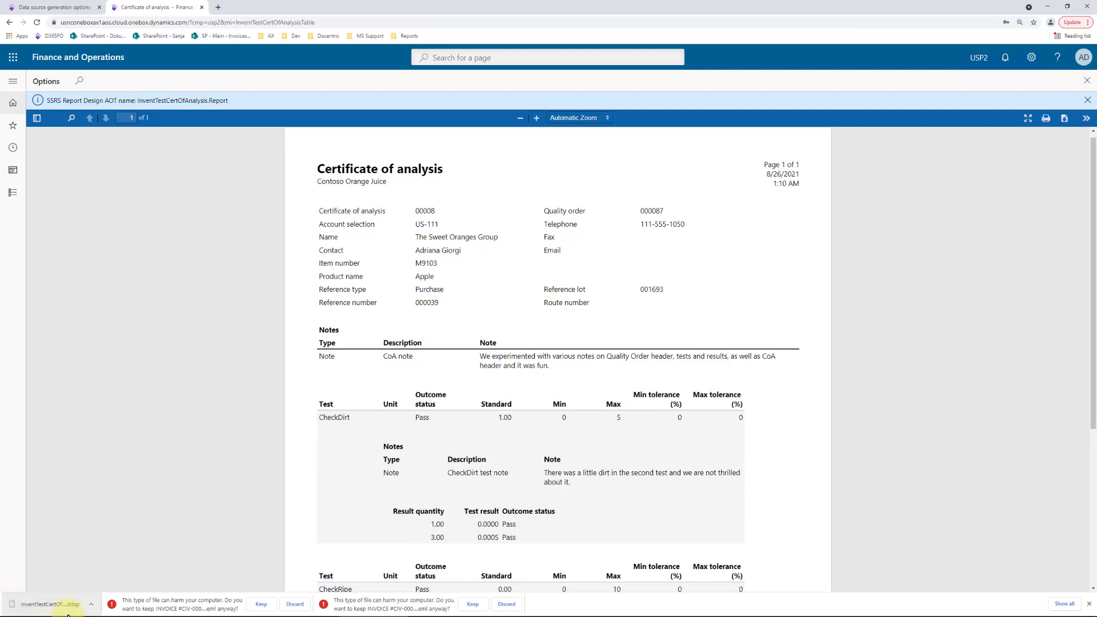
click(92, 604)
click(116, 575)
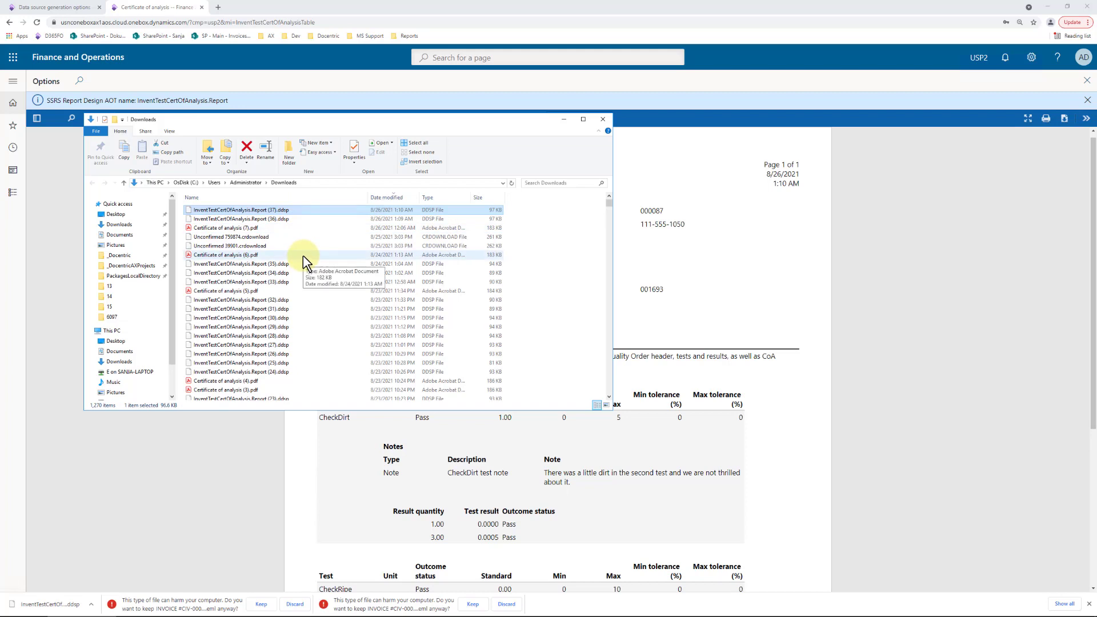
click(564, 119)
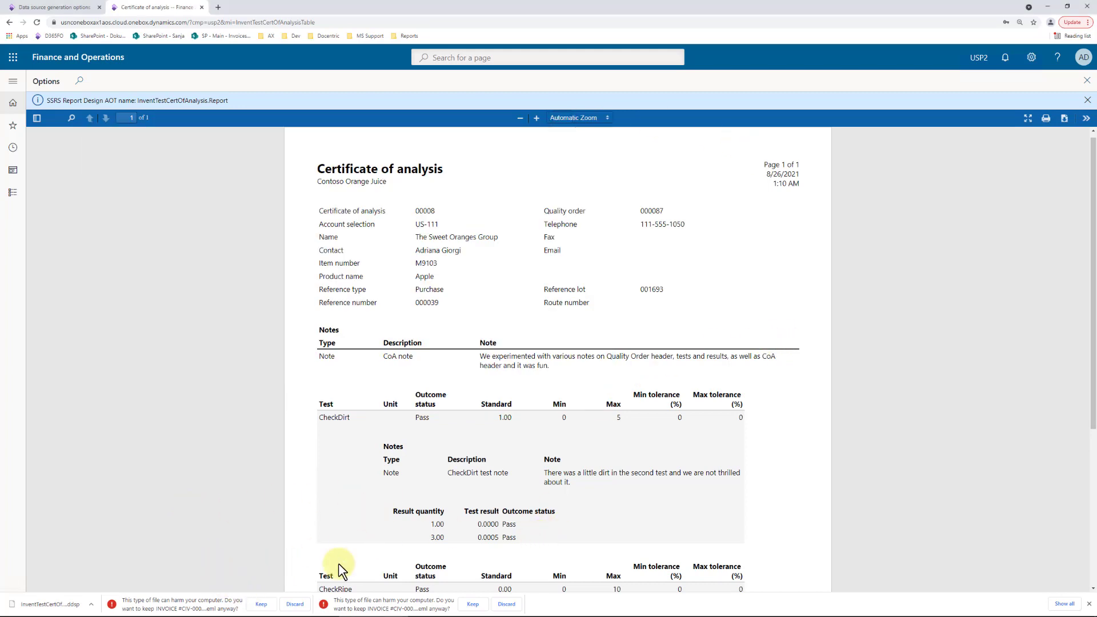
- Switch to the Certificate of analysis document in Word and set it up as a template with InventTestCertOfAnalysis.Report (37).ddsp
key(alt+Tab)
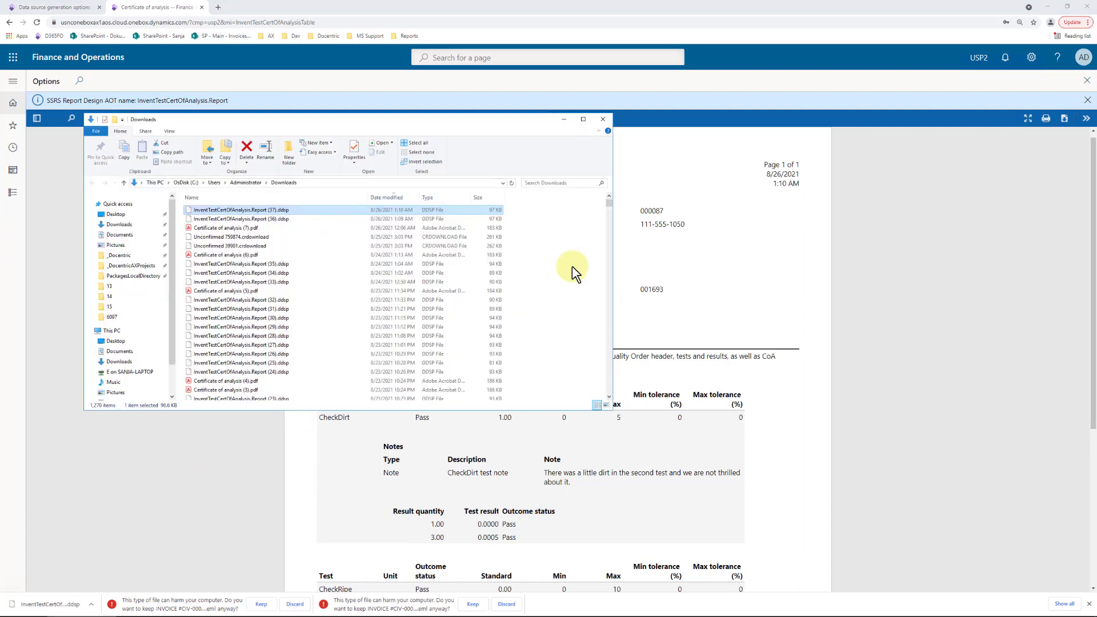
key(alt+Tab)
key(alt+Tab)
click(695, 210)
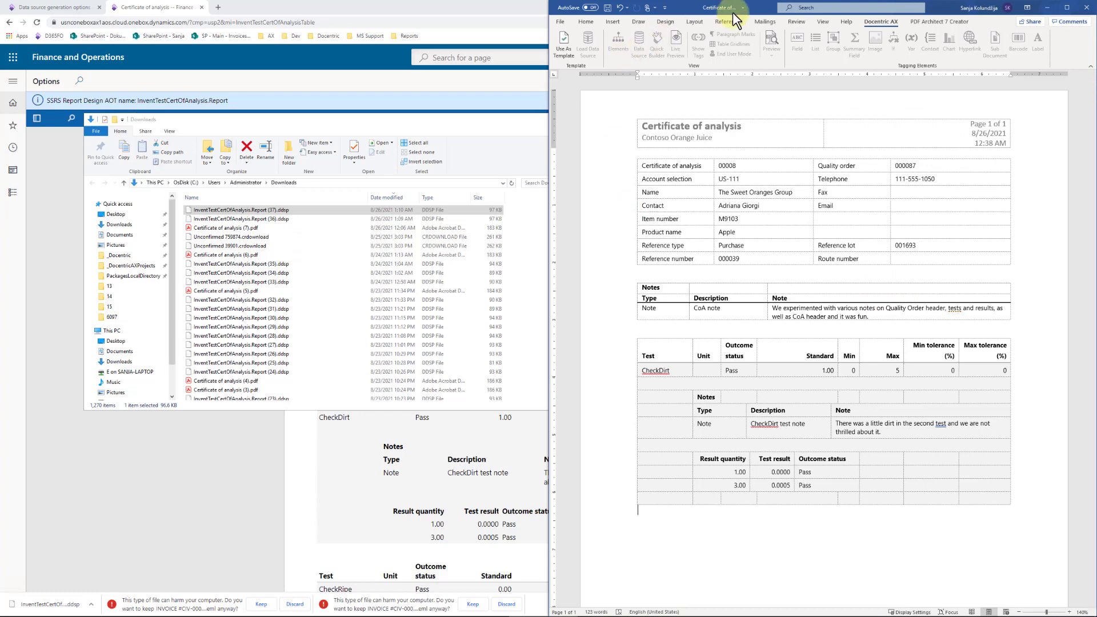
click(561, 38)
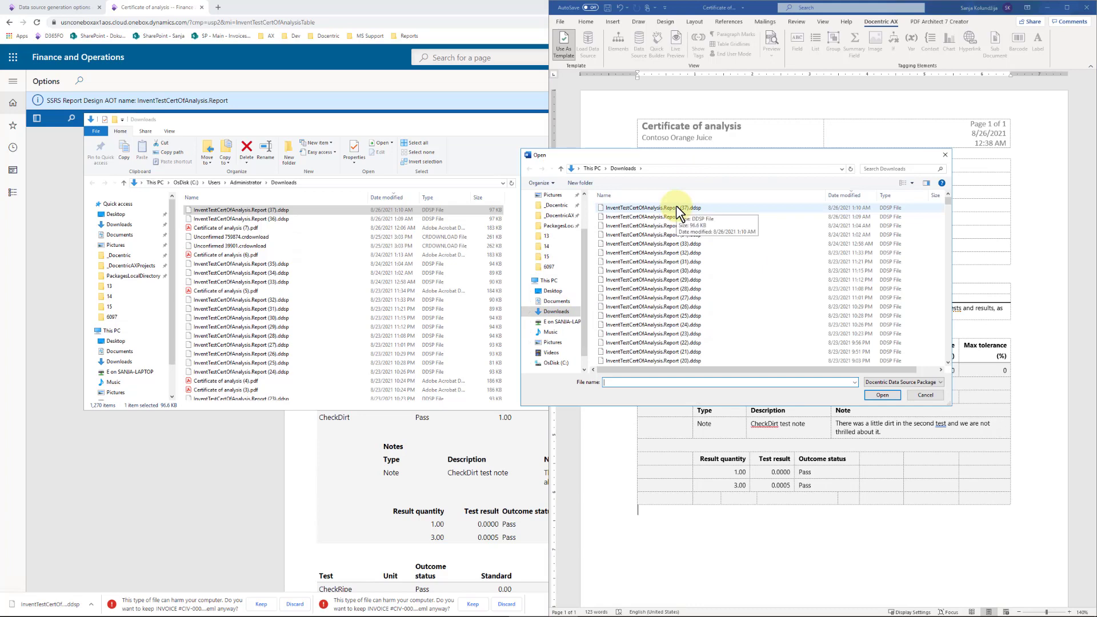
double_click(676, 207)
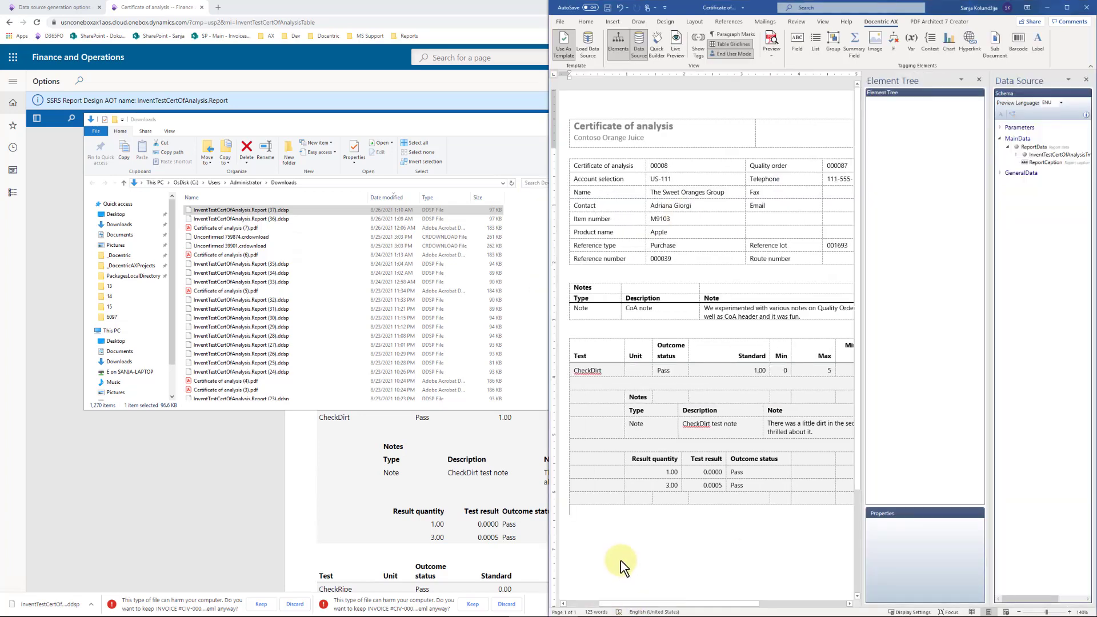
- Maximize Word, dock the Data Source pane beside the document before the Element Tree, and expand the InventTestCertOfAnalysisTmp node
click(1070, 15)
drag(1019, 81, 746, 336)
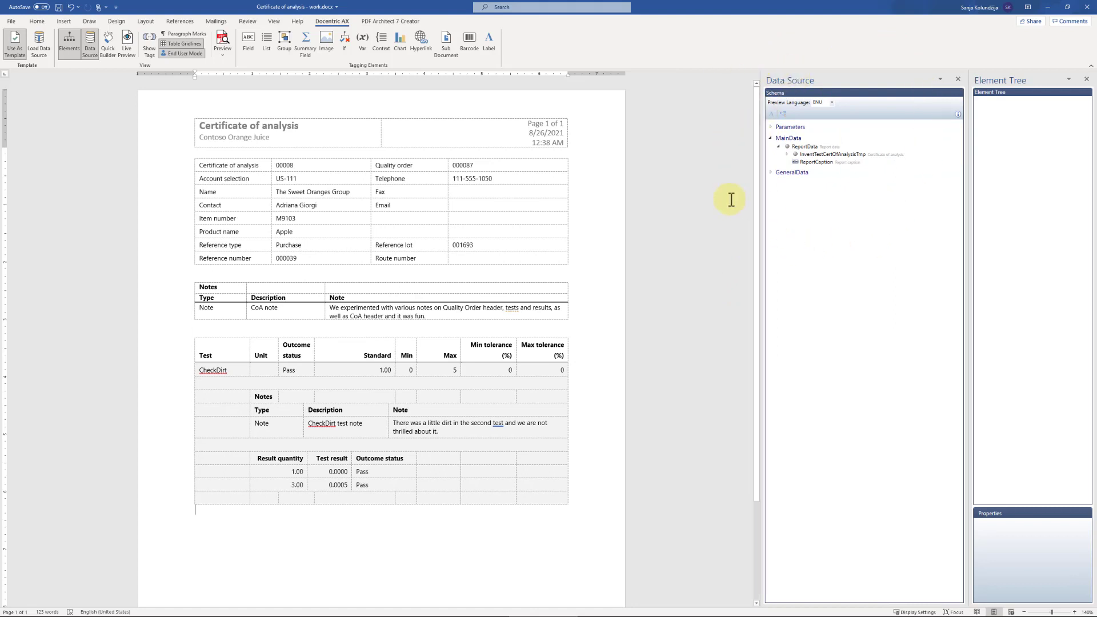
click(788, 153)
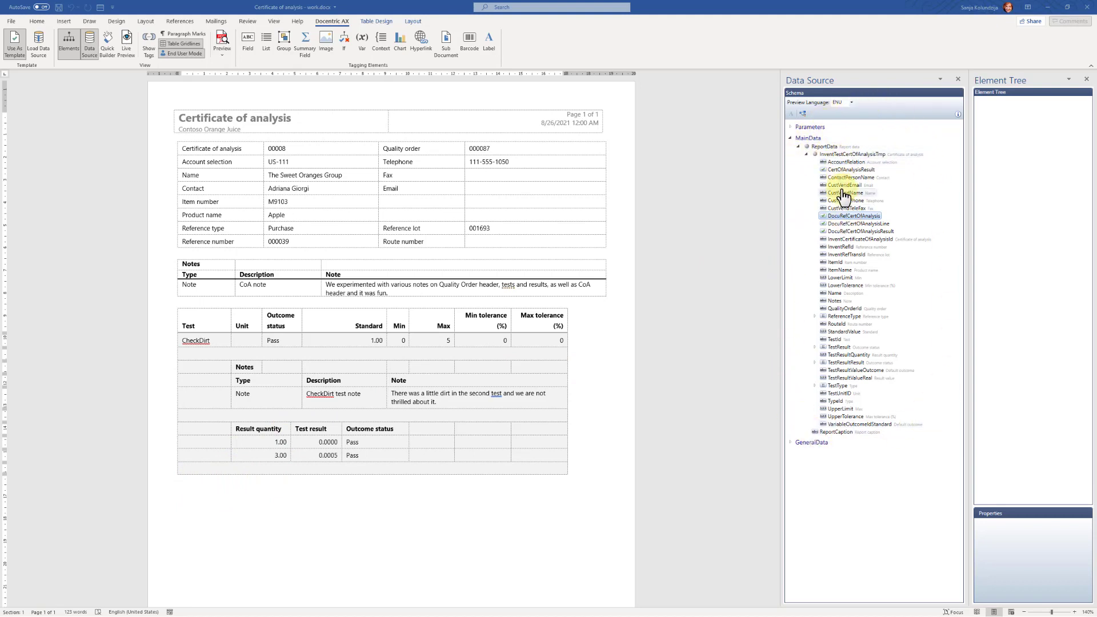
- Preview the data source's XML in an enlarged window, examine the first InventTestCertOfAnalysisTmp record, and close the preview
click(803, 114)
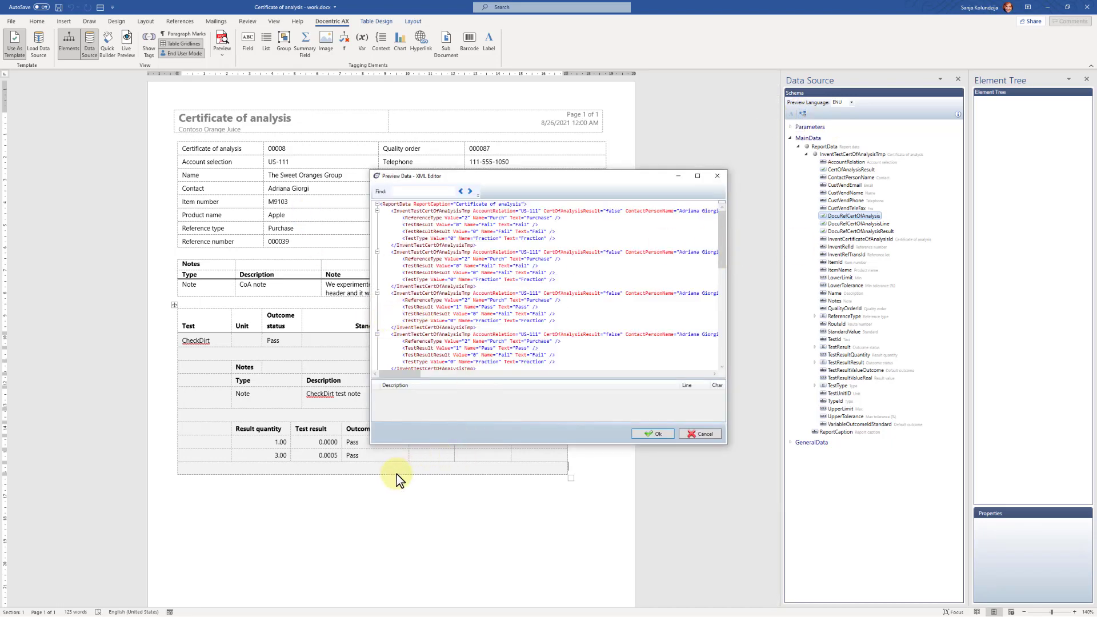
drag(370, 445, 198, 542)
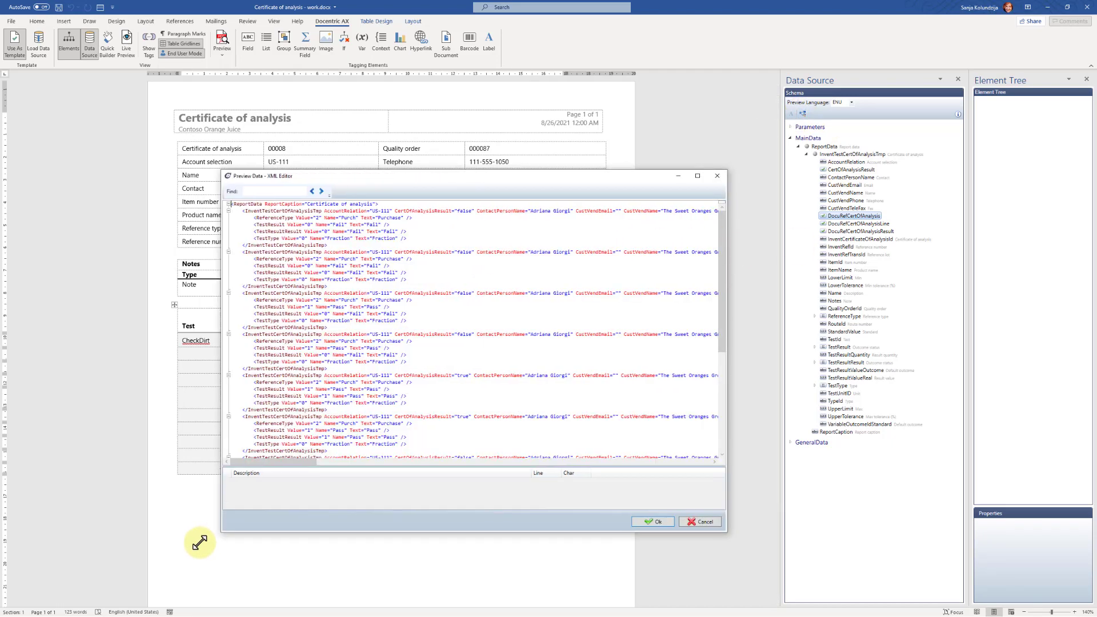
drag(220, 213, 318, 246)
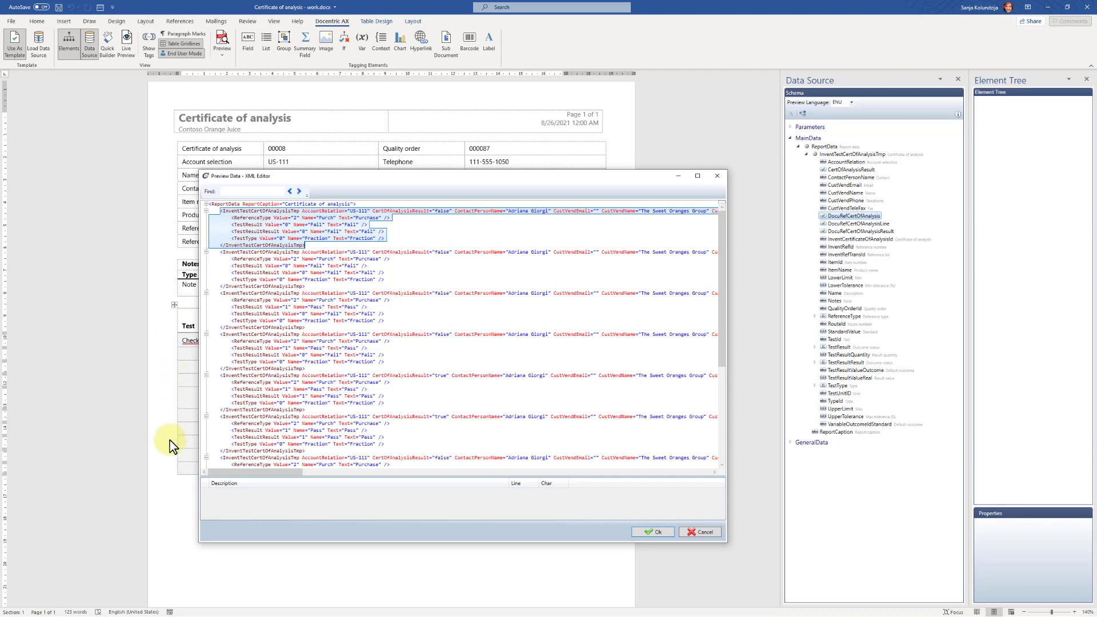
click(710, 531)
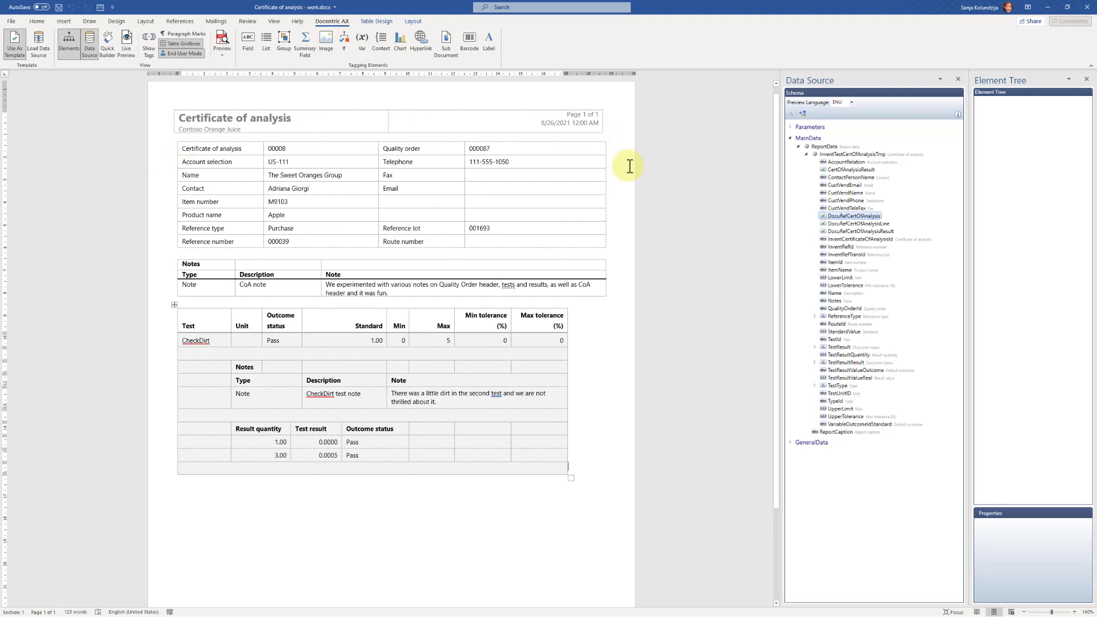
- Load InventTestCertOfAnalysis.Report - reshaped.ddsp as the template's data source and expand its CoA node
click(34, 43)
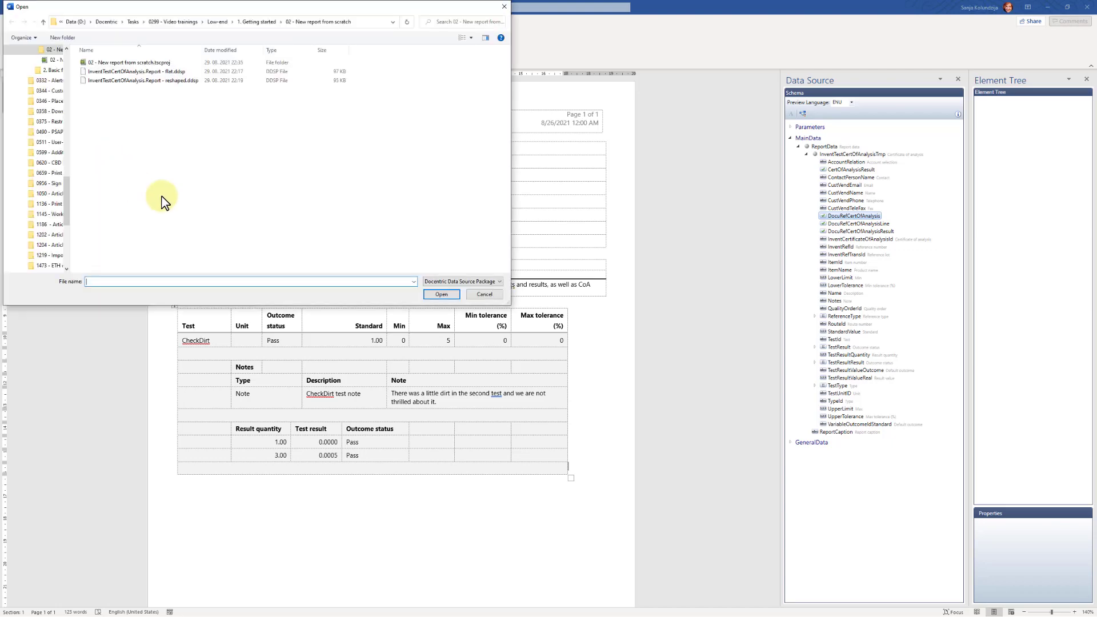
double_click(166, 80)
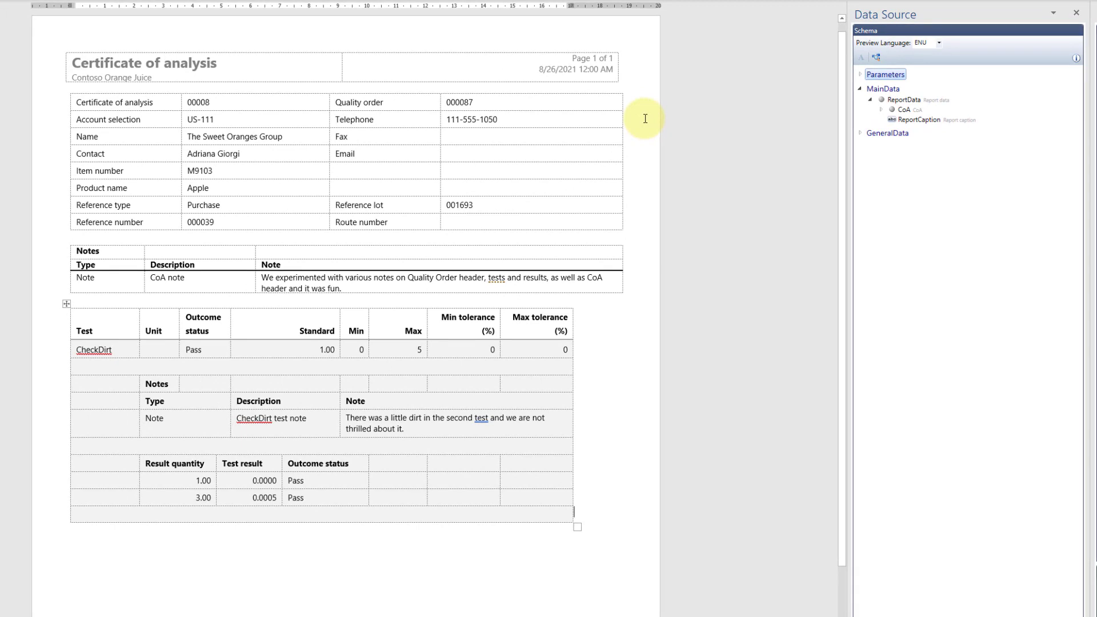
click(880, 109)
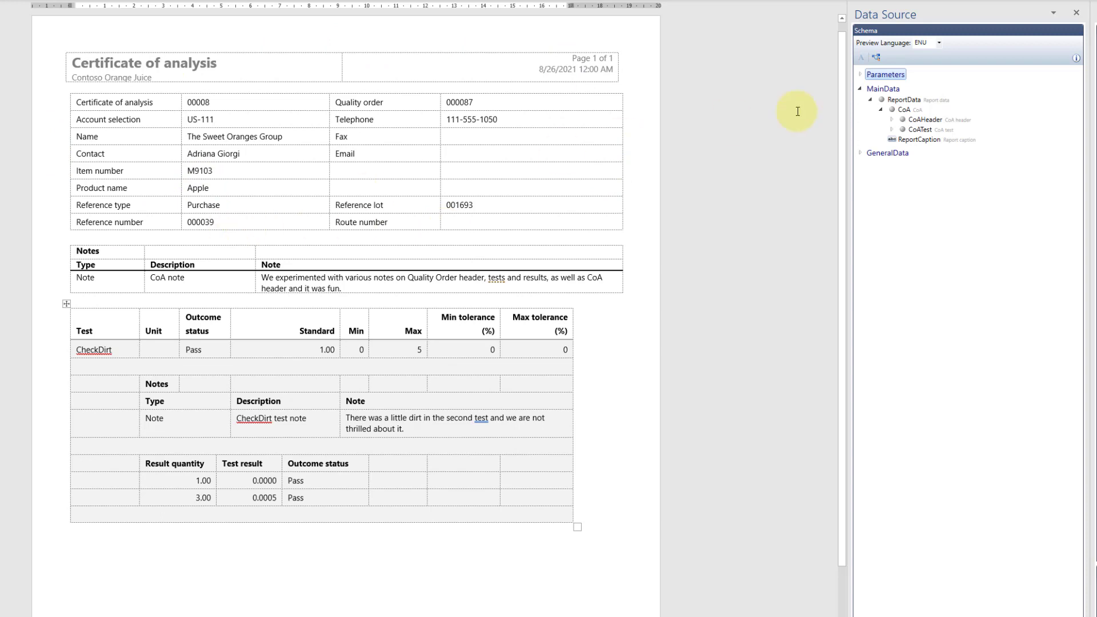
- Examine the fields of the CoAHeader, CoAHeaderNote and CoATest nodes against the corresponding sections of the template
click(892, 120)
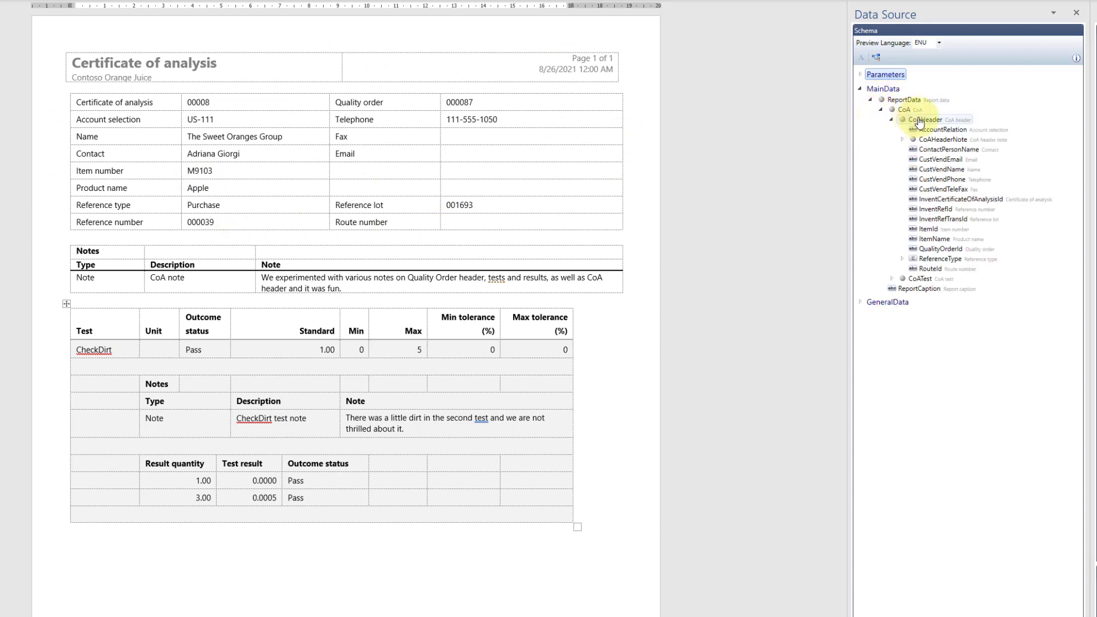
click(919, 140)
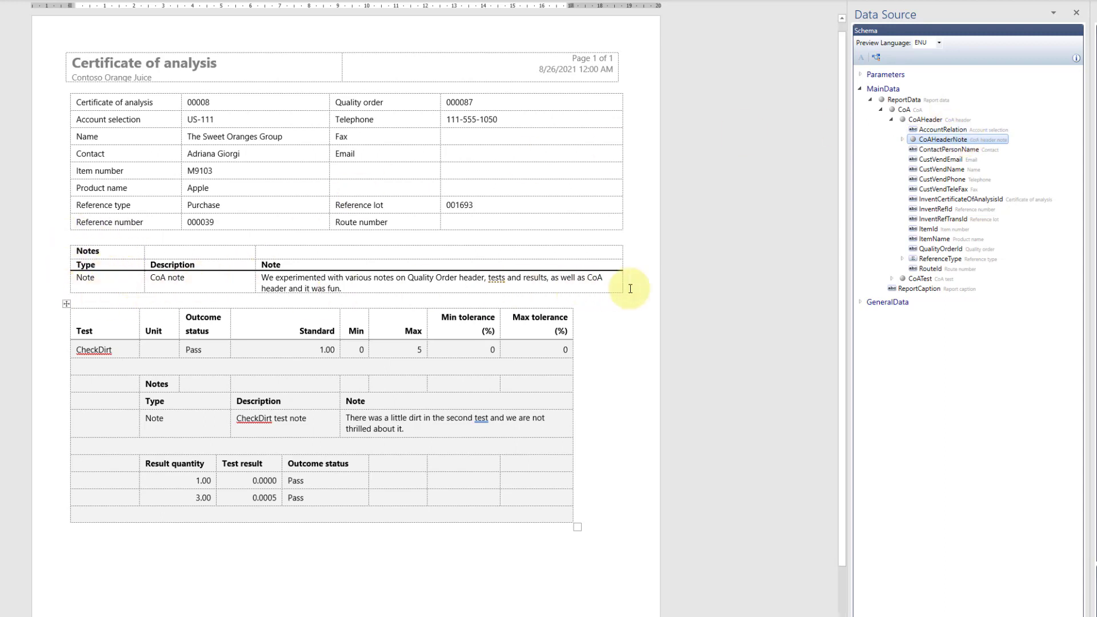
click(903, 140)
click(902, 140)
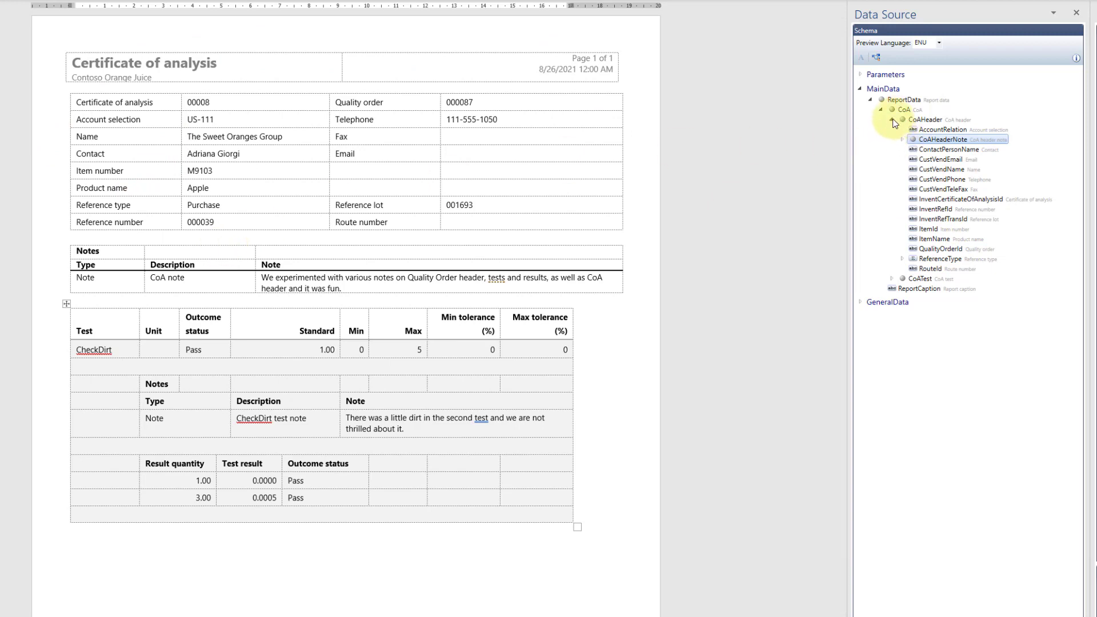
click(897, 140)
click(892, 119)
click(893, 129)
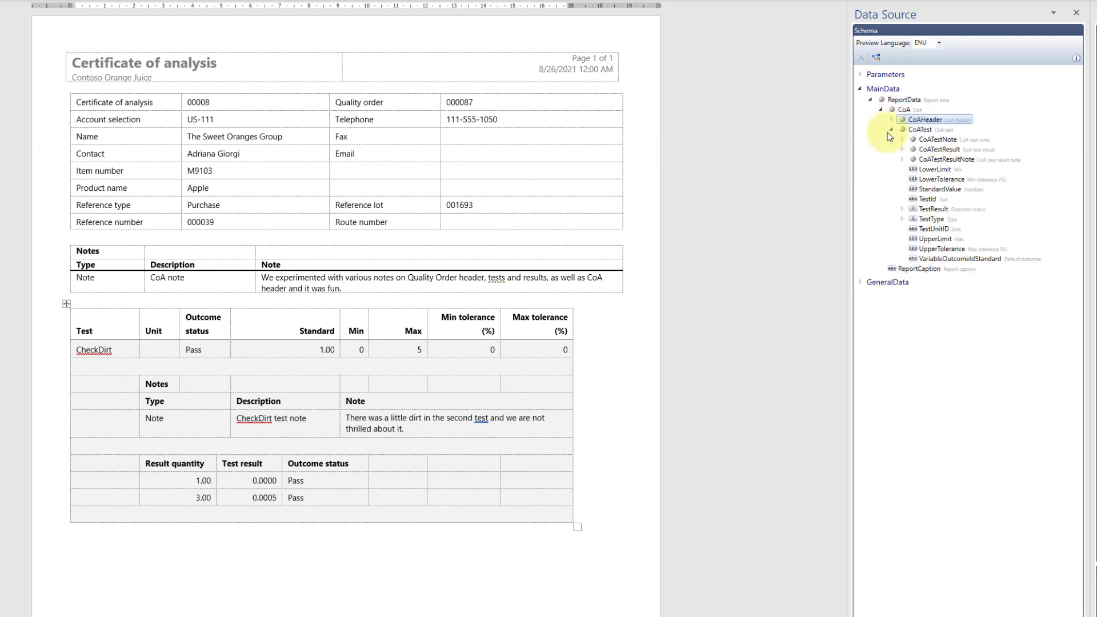
click(921, 130)
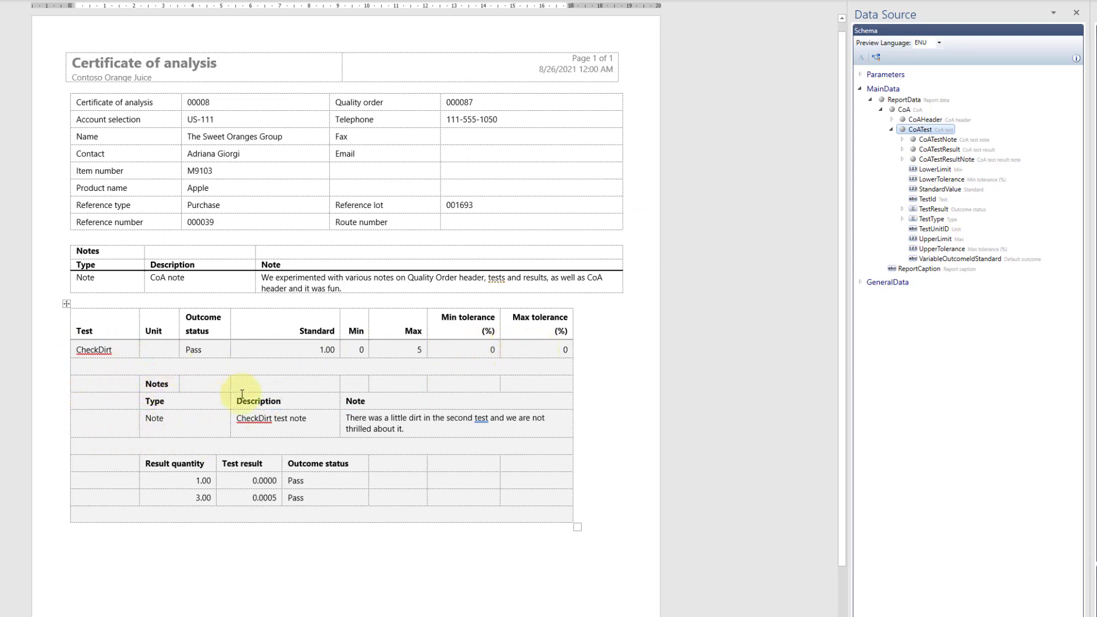
- Examine the fields of the CoATestNote, CoATestResult and CoATestResultNote nodes against the notes and results rows of the test table
click(952, 140)
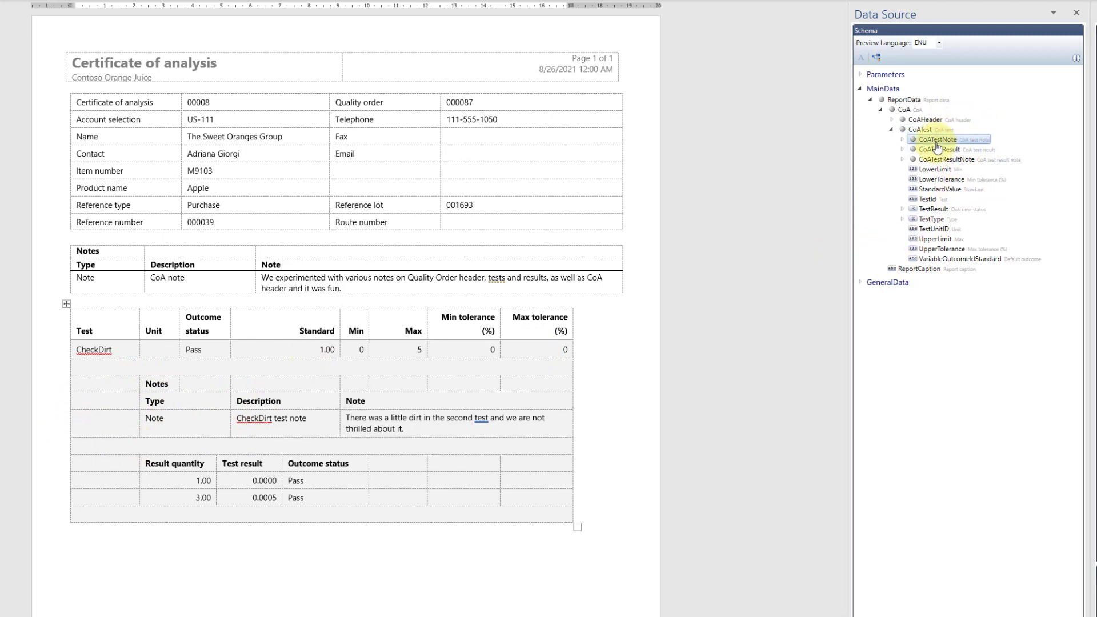
click(903, 140)
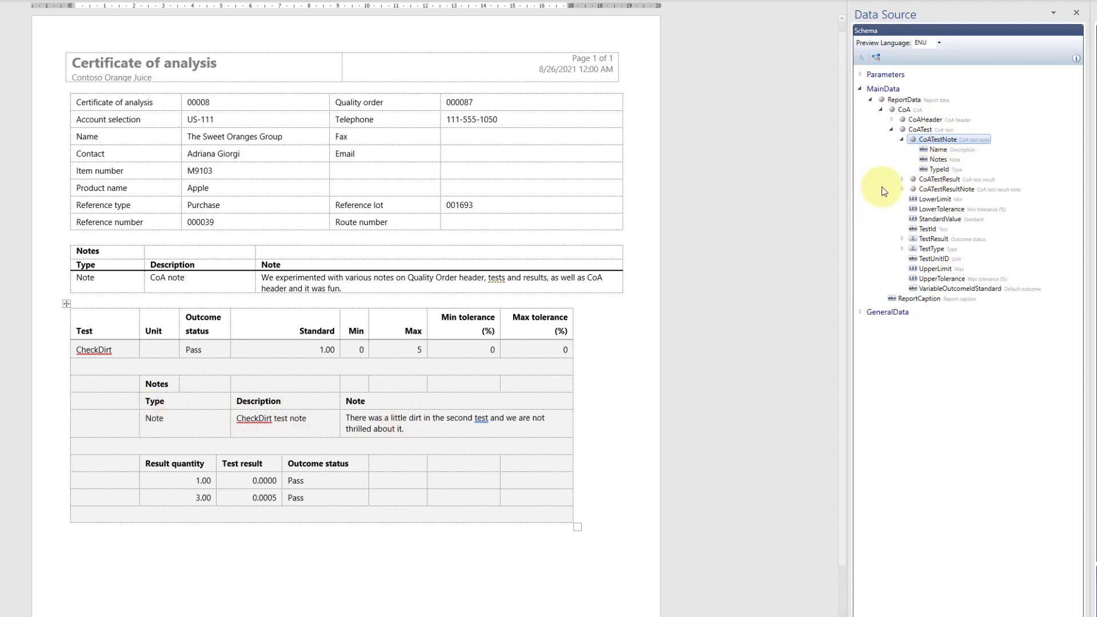
click(903, 141)
click(943, 148)
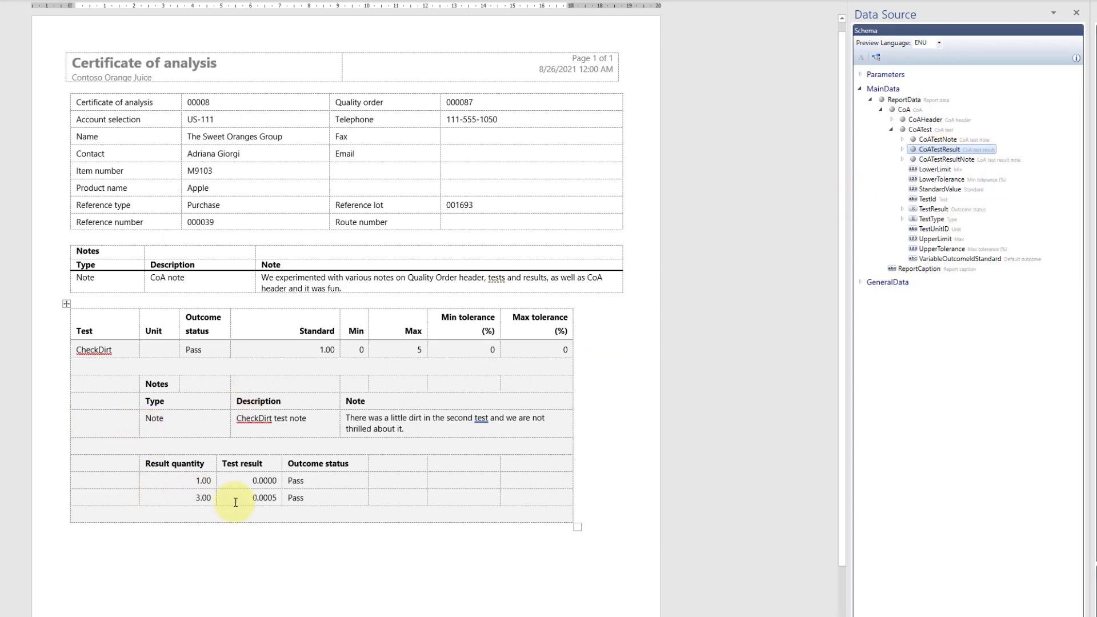
click(903, 150)
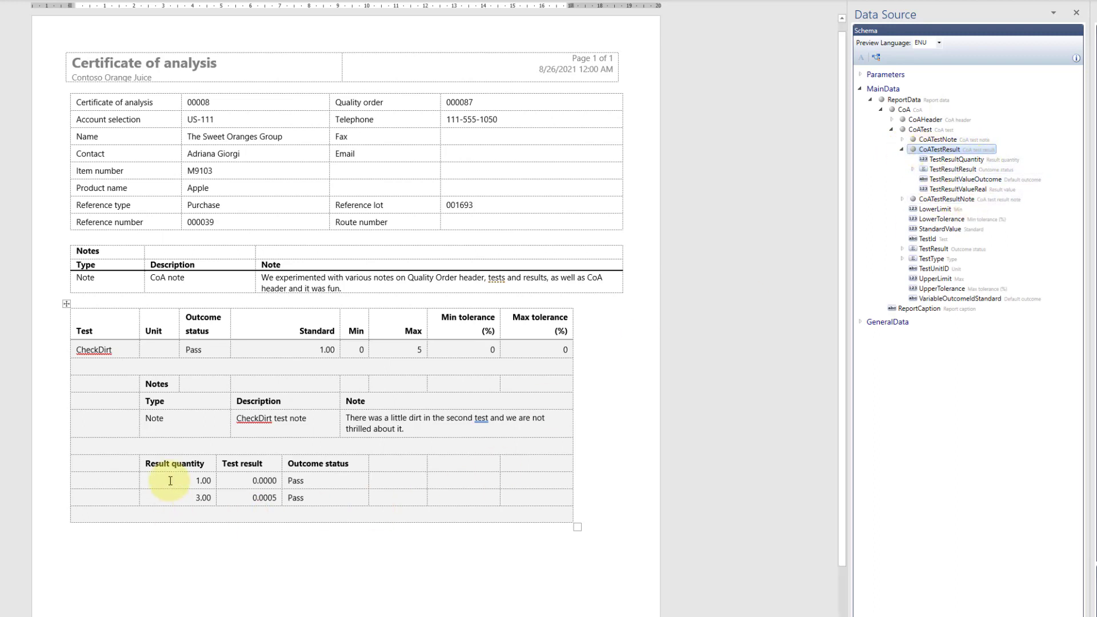
click(903, 150)
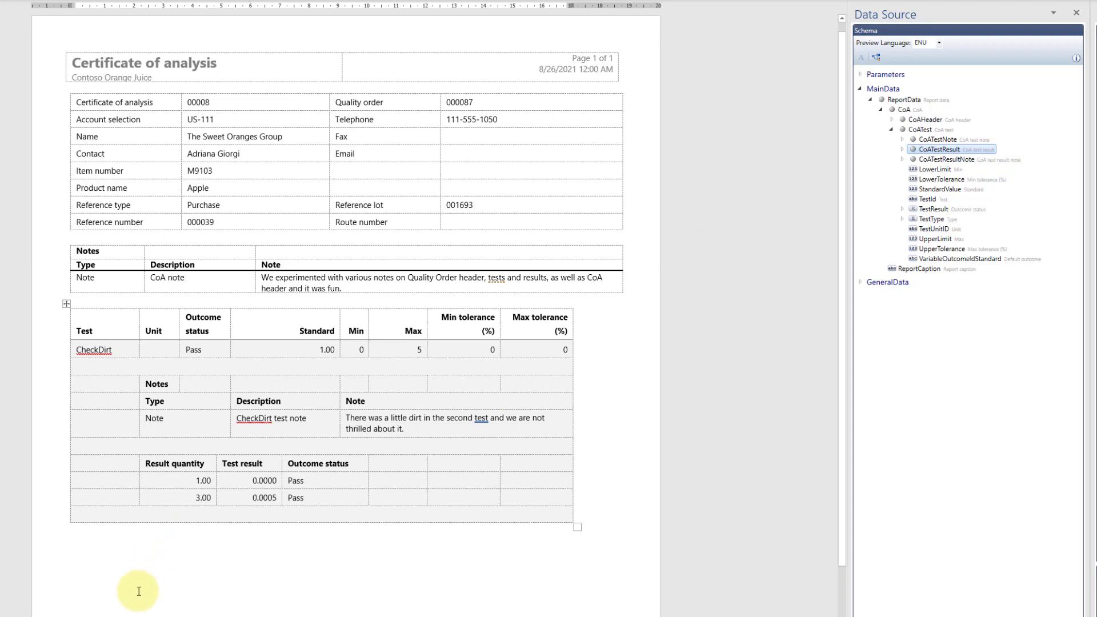
click(946, 160)
click(903, 160)
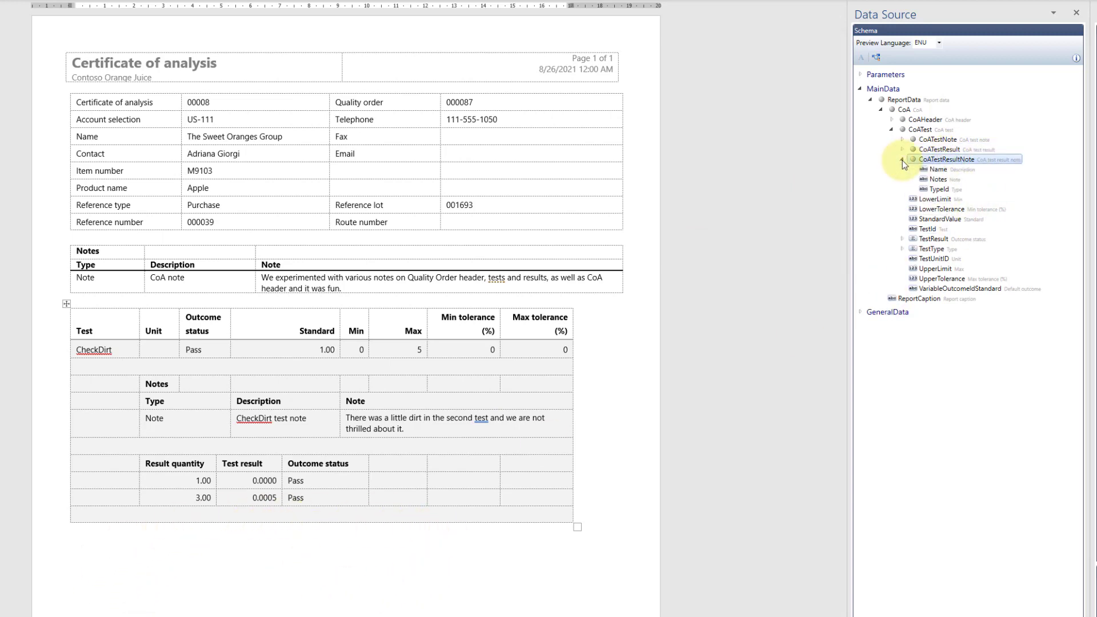
click(903, 160)
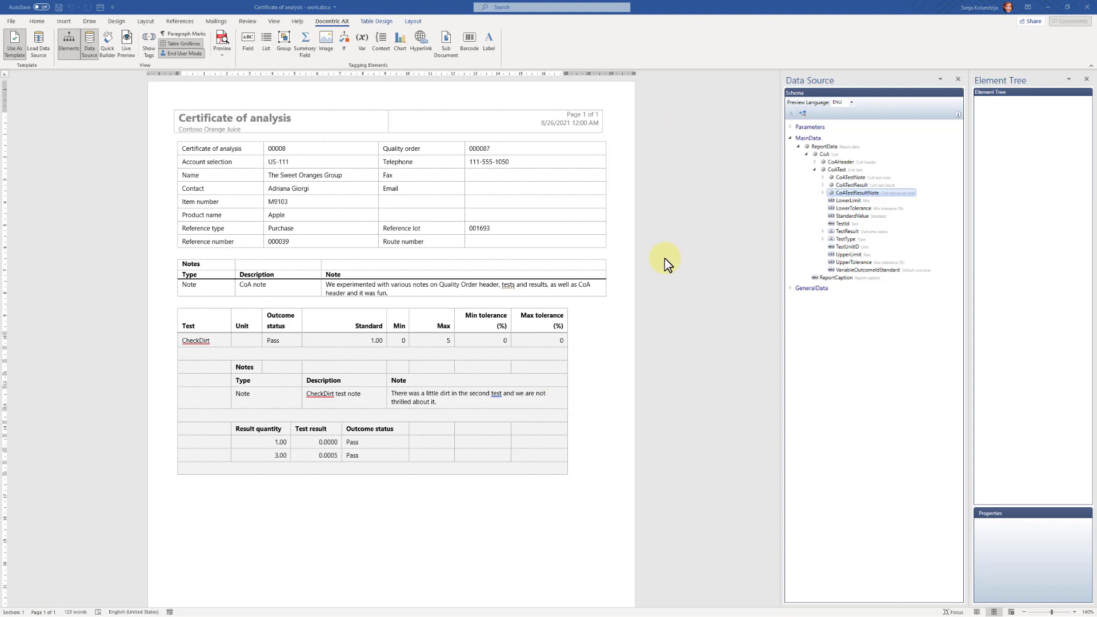
- Open the Live Preview pane, widen it beside the document, zoom the document to 120% and narrow the Data Source pane
click(126, 46)
drag(131, 135, 267, 129)
drag(387, 161, 396, 160)
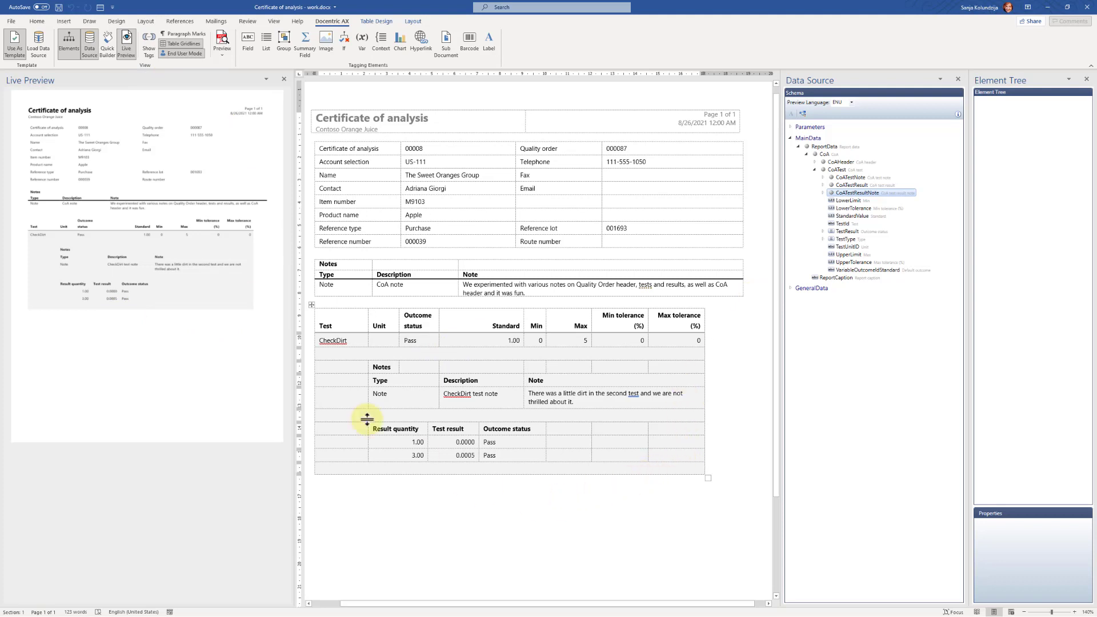
drag(299, 251, 313, 252)
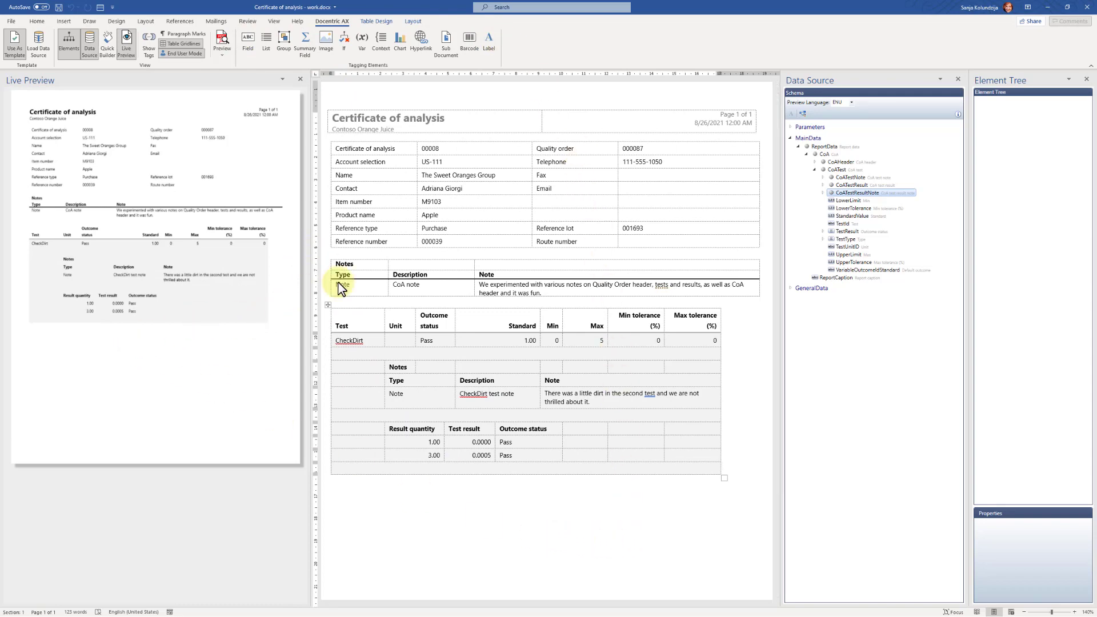
click(1024, 612)
click(1024, 613)
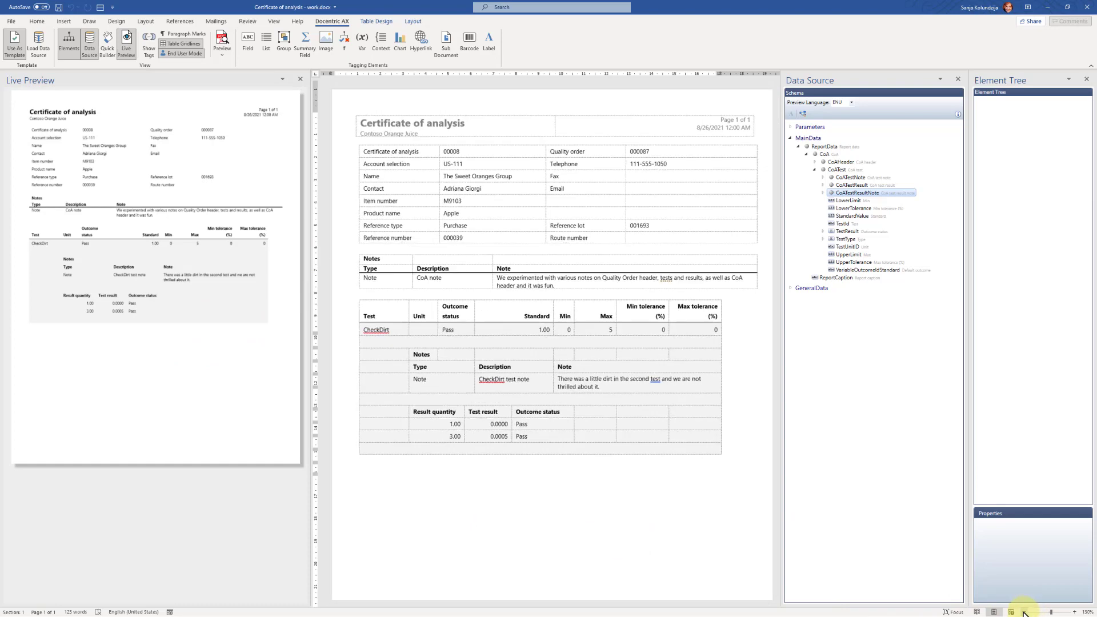
drag(782, 190, 819, 186)
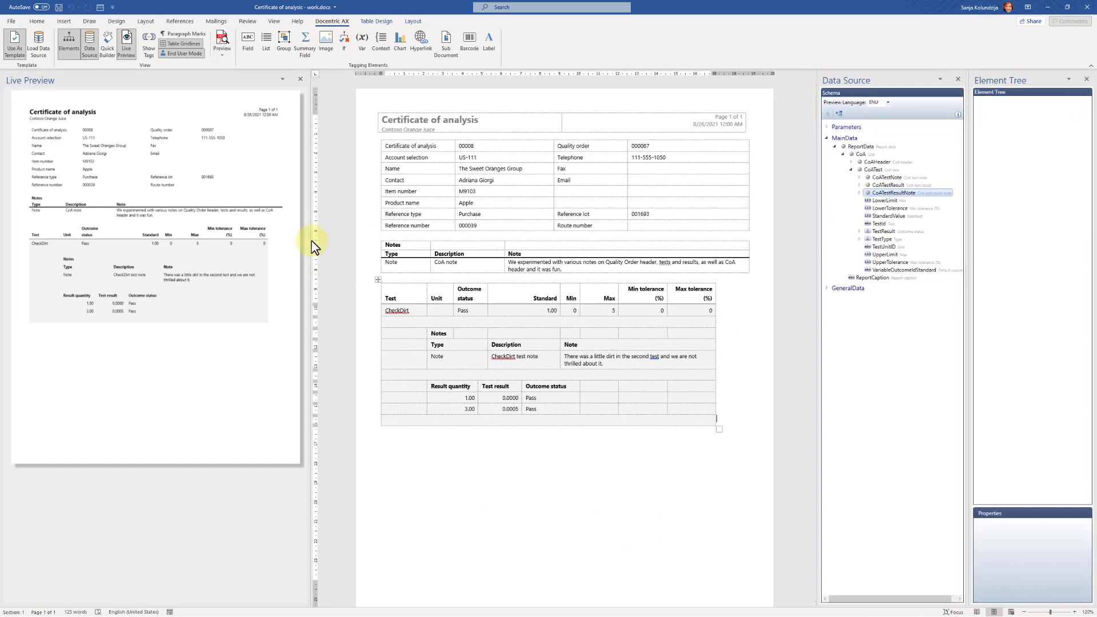
drag(309, 237, 375, 228)
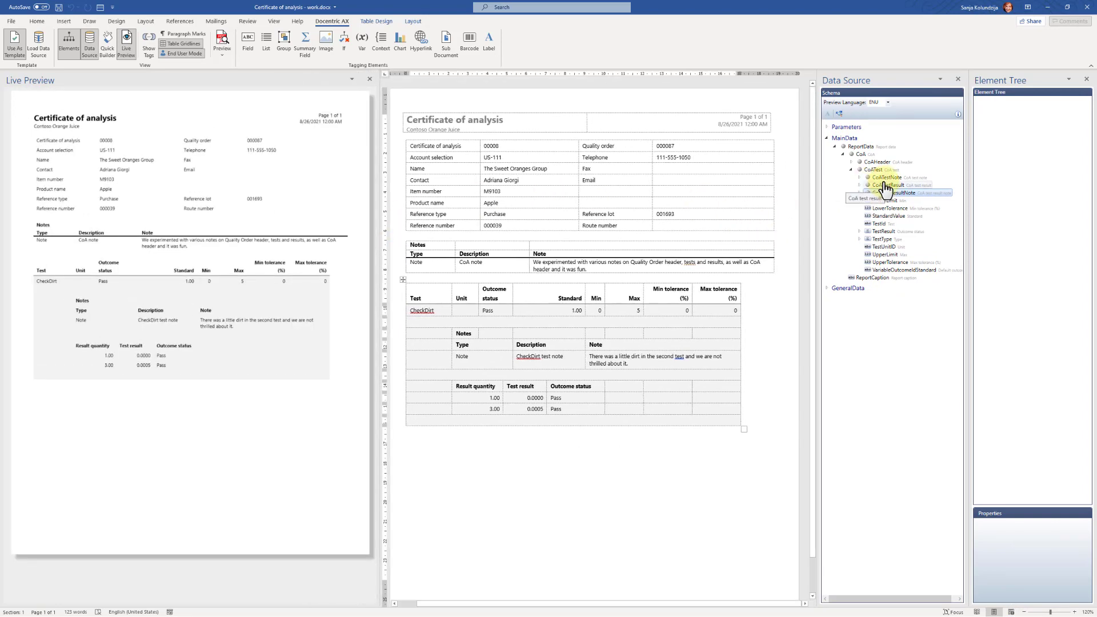
- Preview the reshaped XML data in an enlarged window, examine how the CoA, CoATest, CoATestResult and CoATestNote elements nest, and close the preview
click(839, 112)
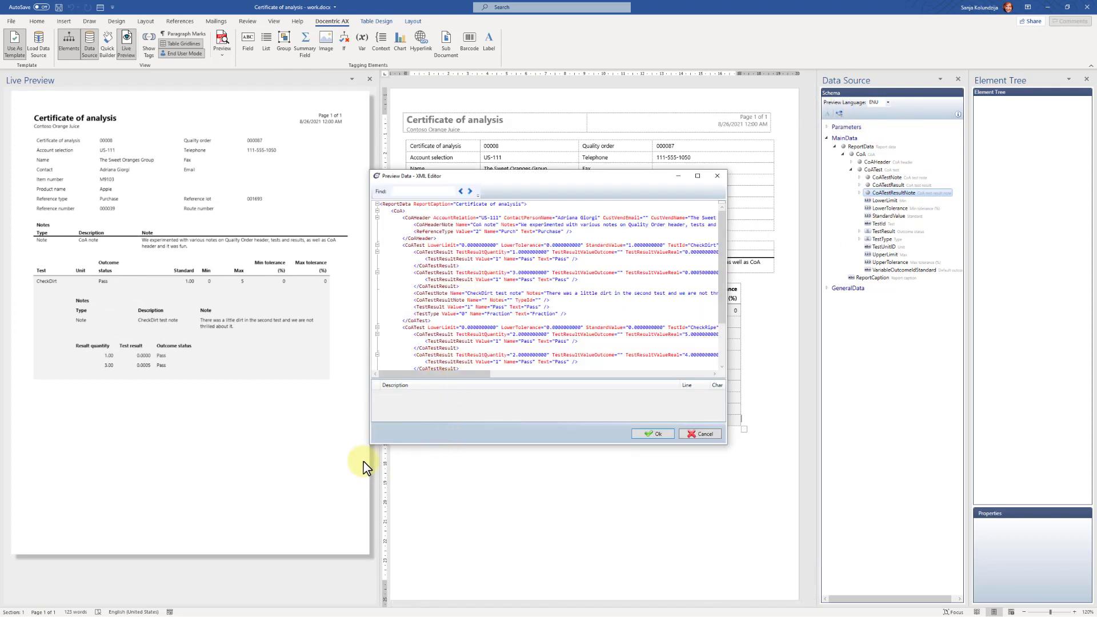
drag(372, 444, 230, 557)
drag(417, 175, 441, 183)
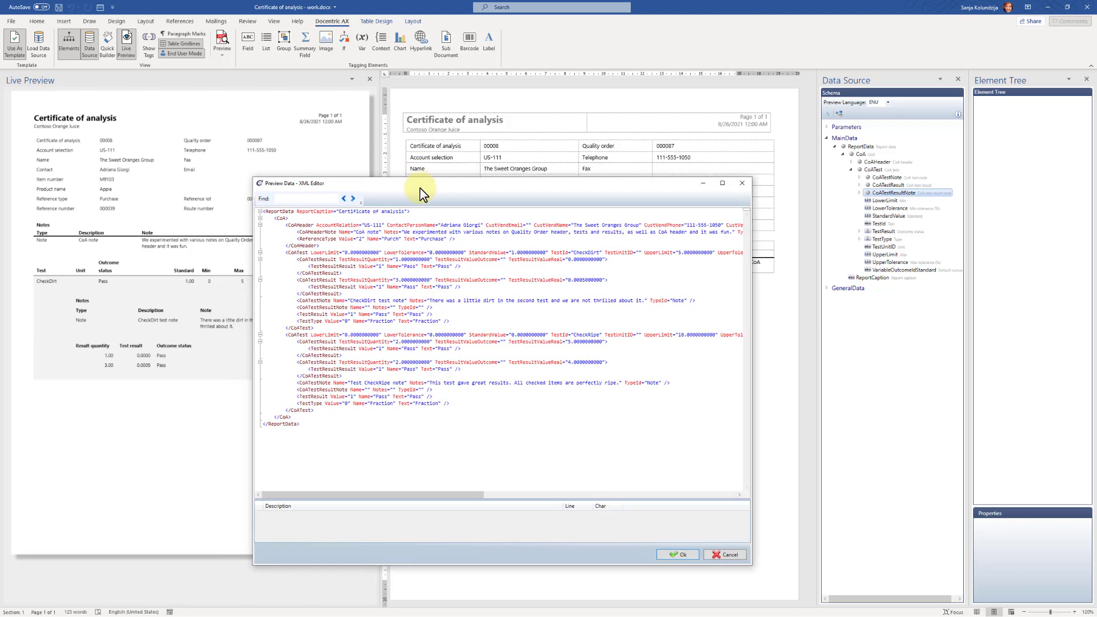
click(260, 217)
click(260, 217)
drag(287, 252, 314, 410)
click(284, 337)
drag(296, 259, 354, 297)
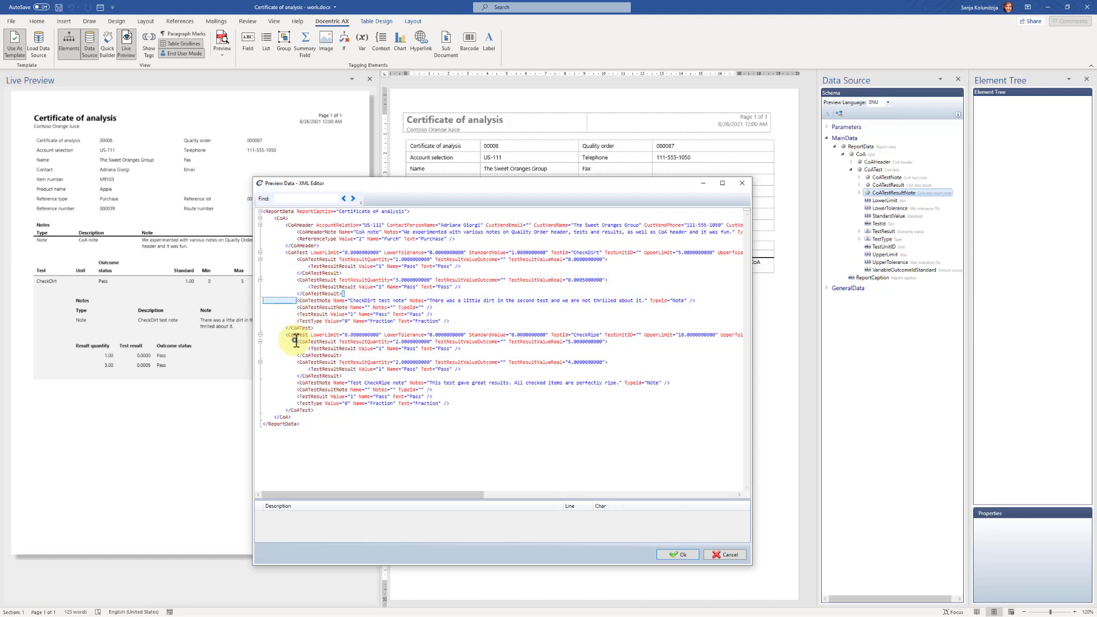
drag(297, 341, 335, 383)
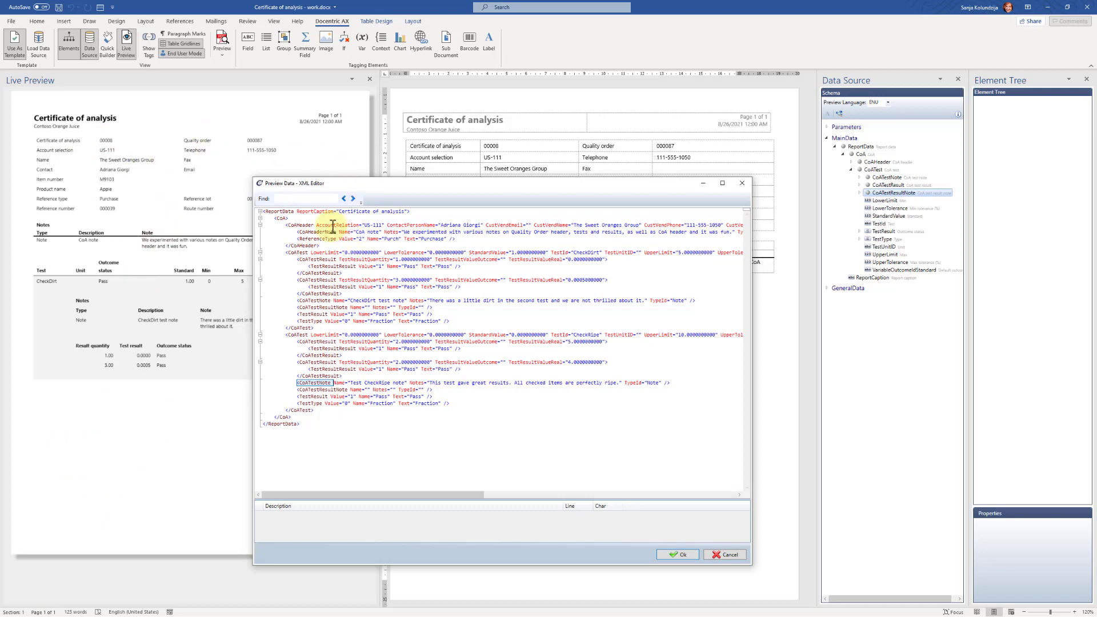
click(743, 183)
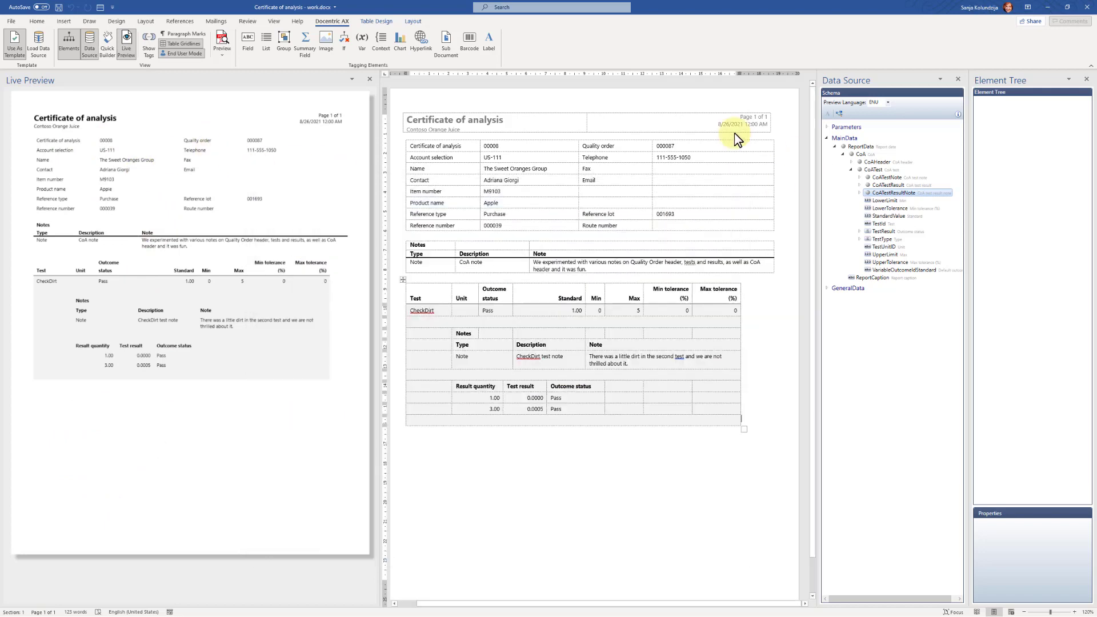
- Leave the page header and add blank lines above the certificate details table, before the Notes table and before the Test table
double_click(522, 136)
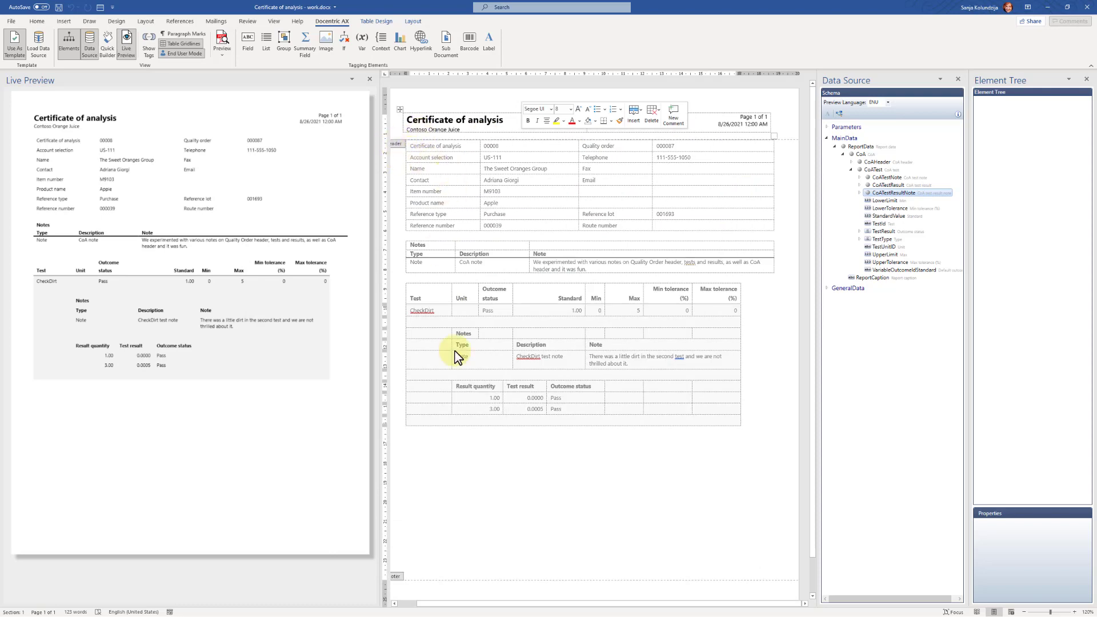
click(409, 604)
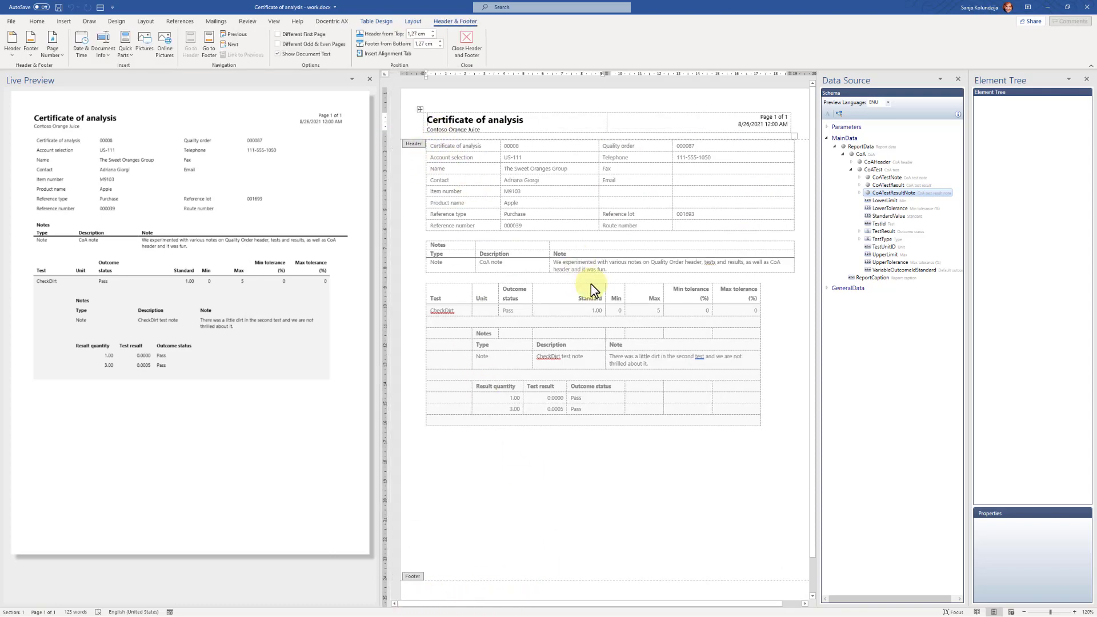
double_click(788, 300)
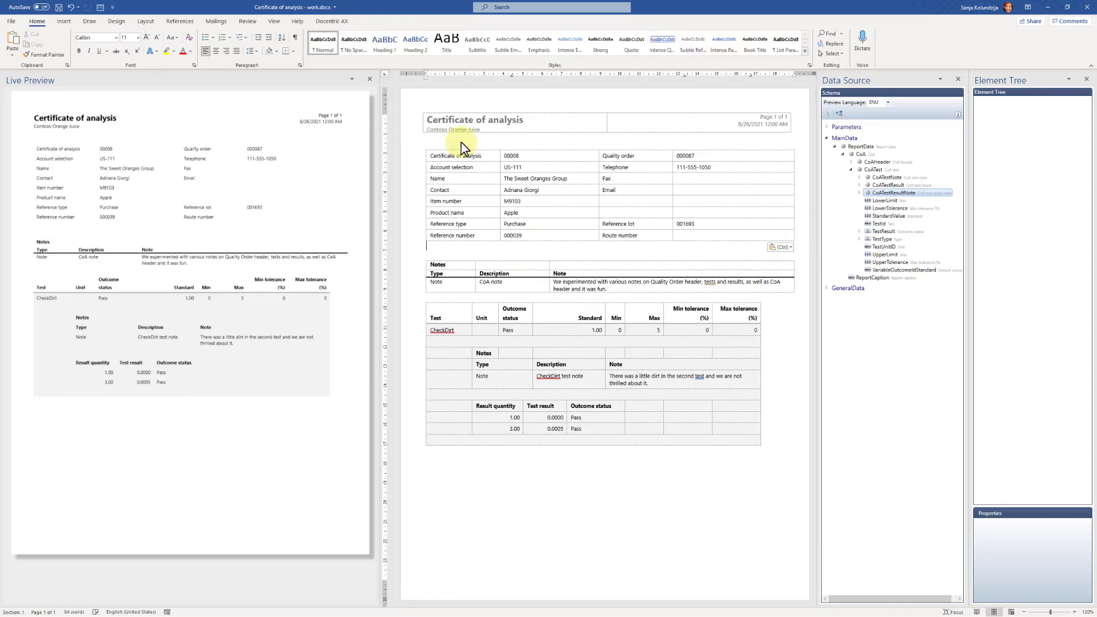
click(461, 247)
key(Return)
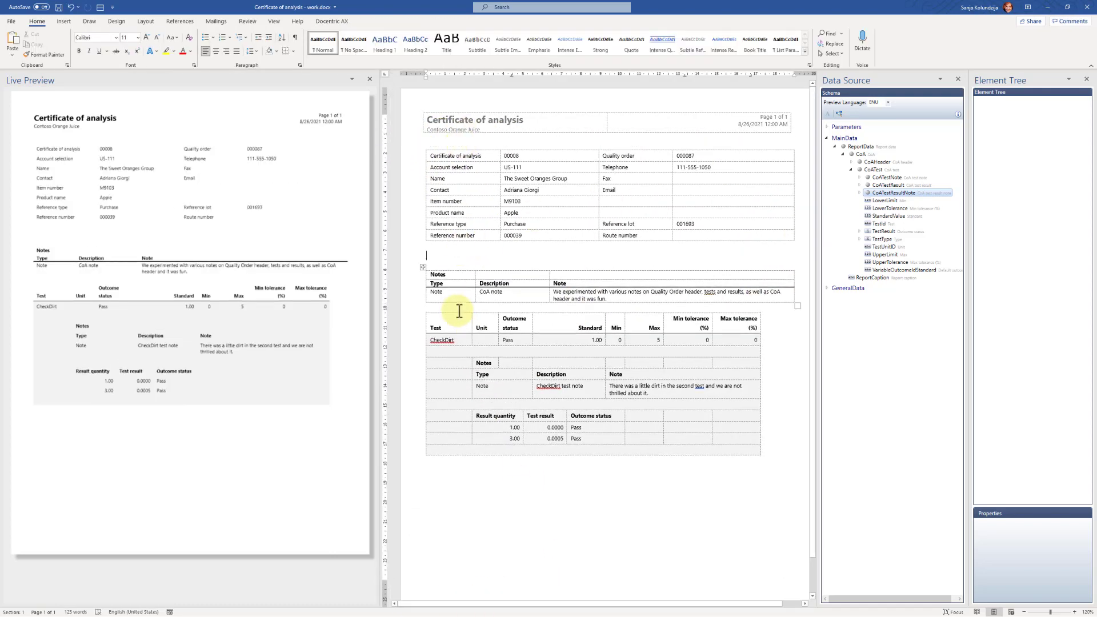
click(459, 309)
key(Return)
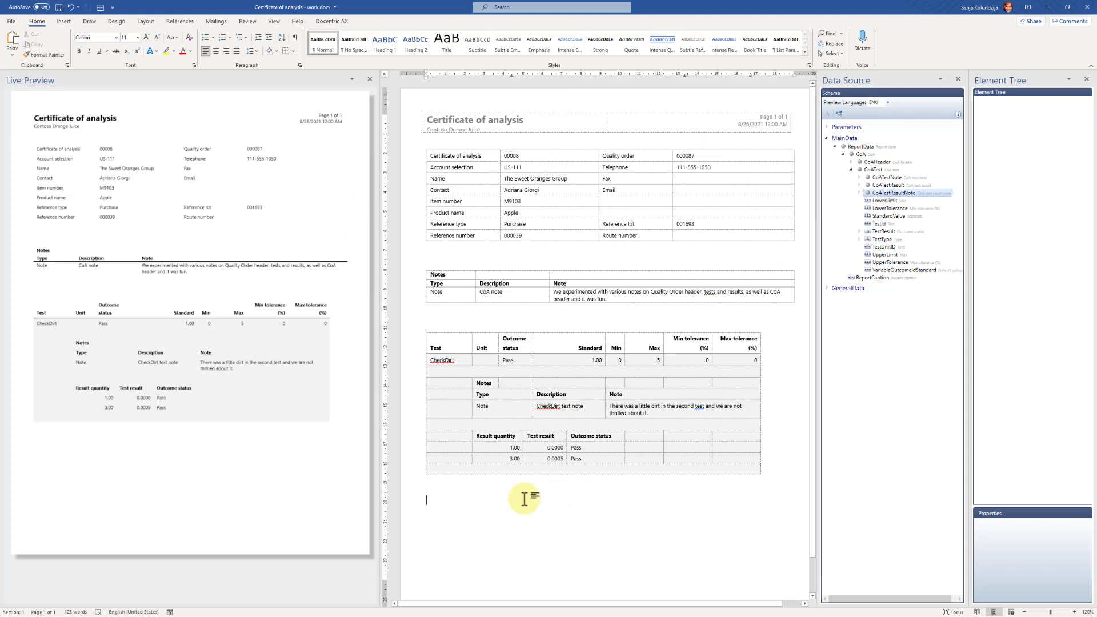
- Collapse the CoATest node and insert a page break below the Test table
click(852, 171)
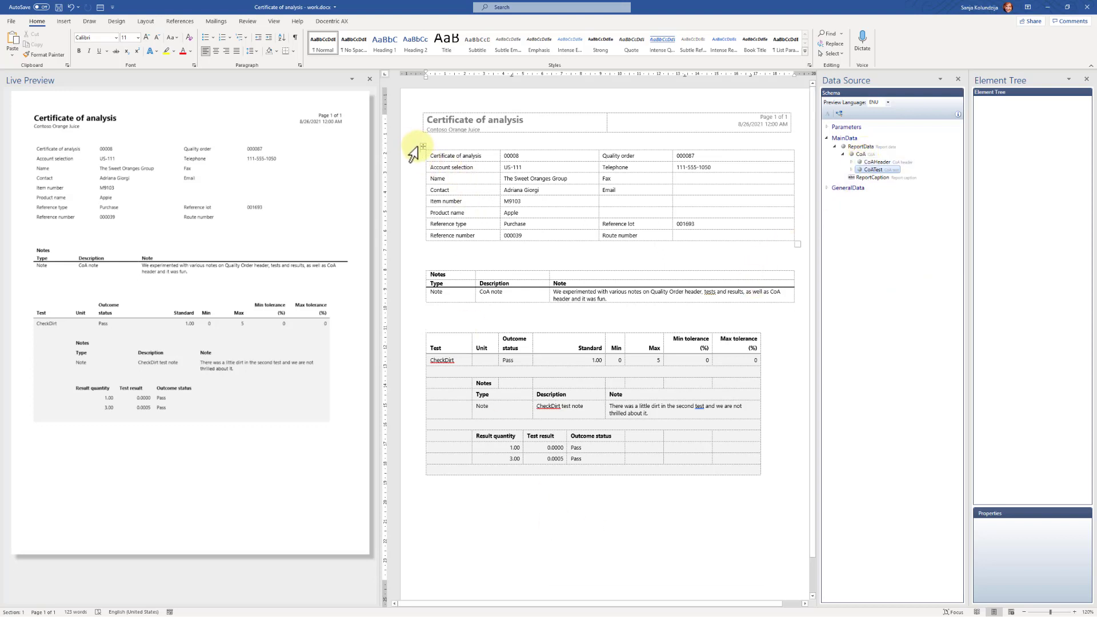
drag(416, 147, 417, 483)
click(433, 482)
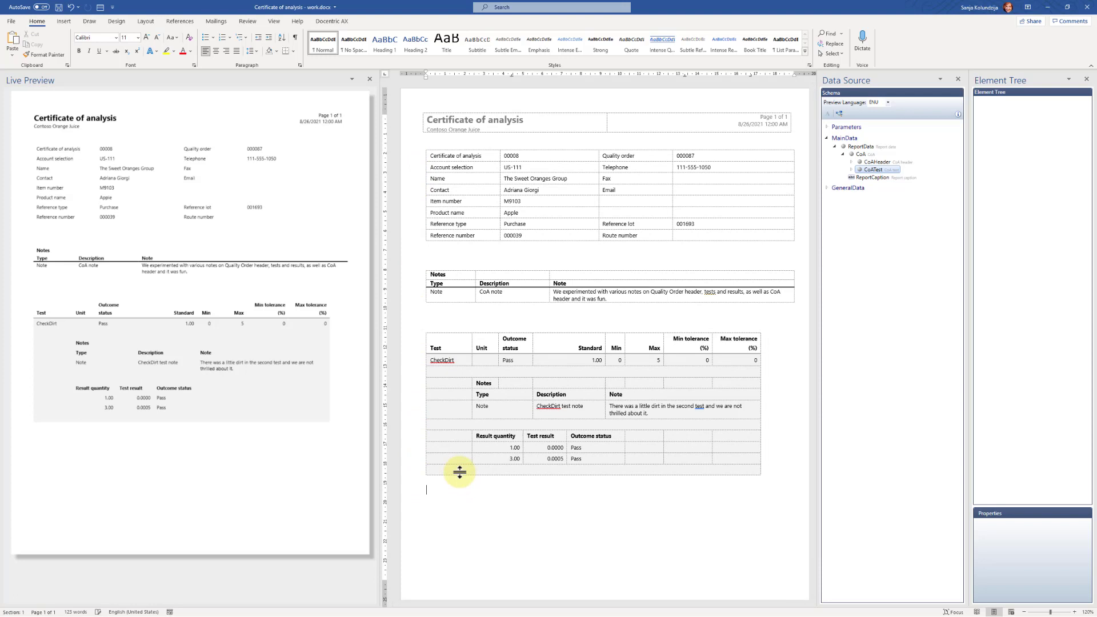
click(62, 22)
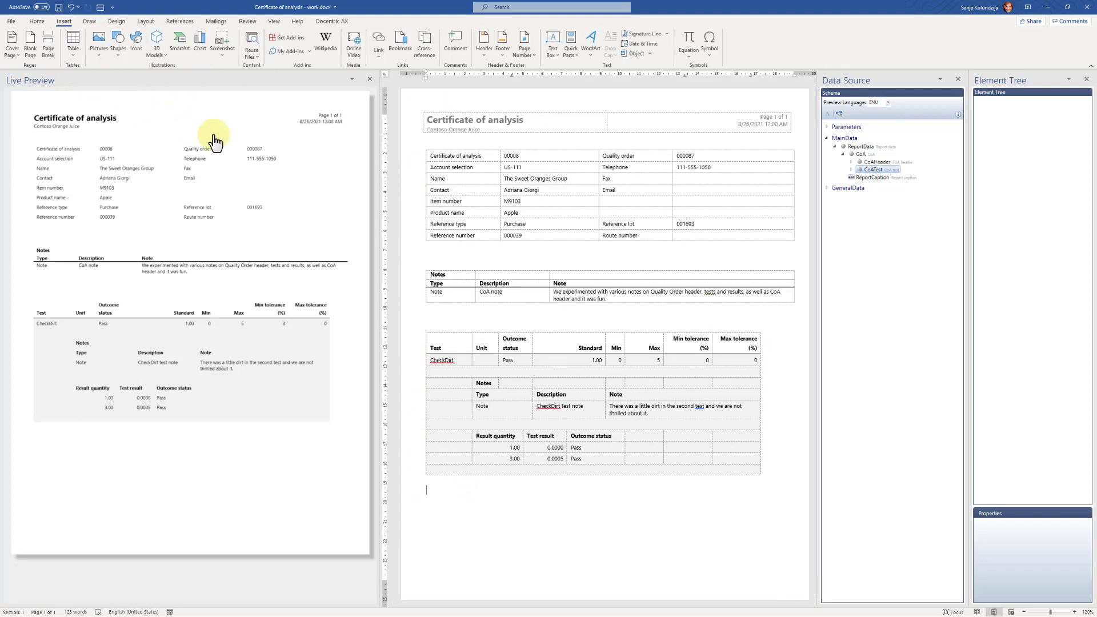
click(49, 42)
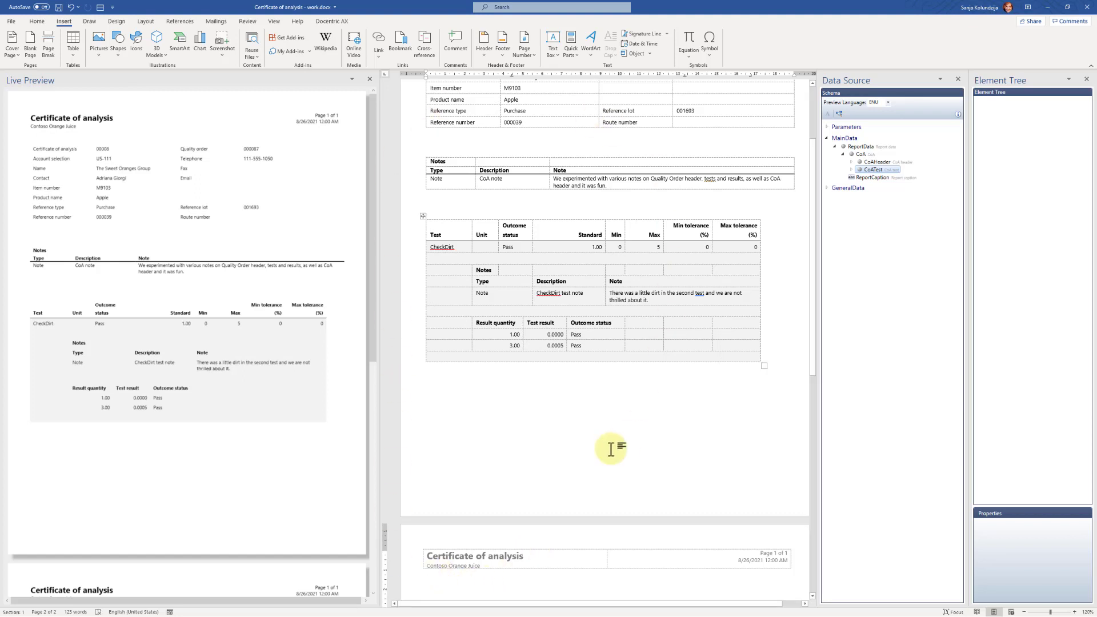
- With paragraph marks shown, wrap the whole body including the page break in a List element bound to MainData's CoA, and hide the marks
scroll(568, 443, up, 3)
scroll(568, 440, up, 1)
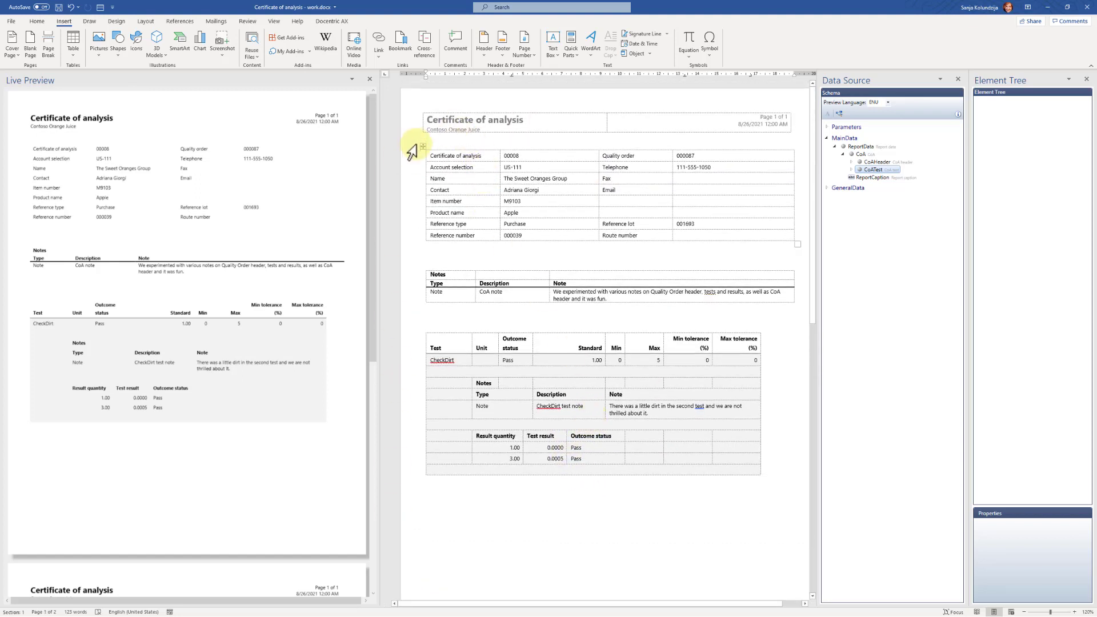
scroll(508, 551, down, 4)
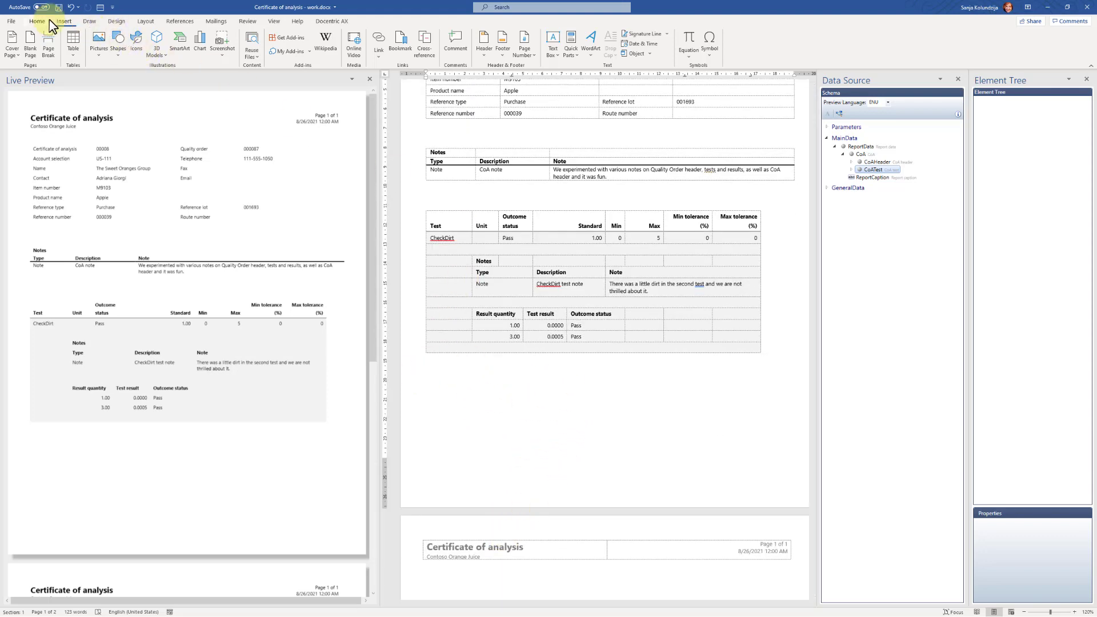
click(330, 22)
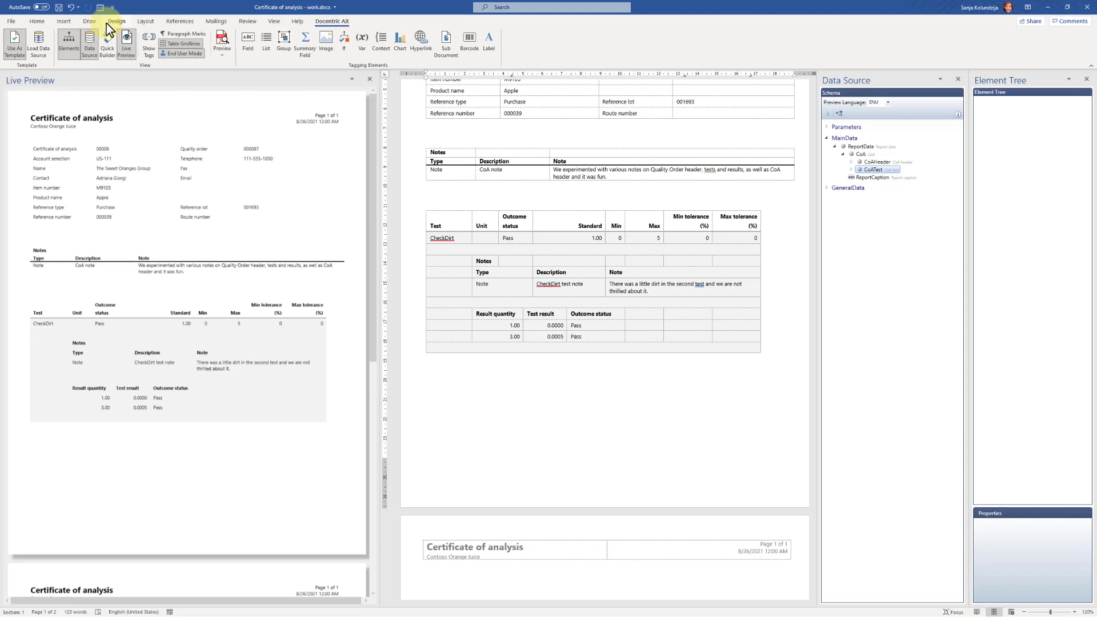
click(184, 33)
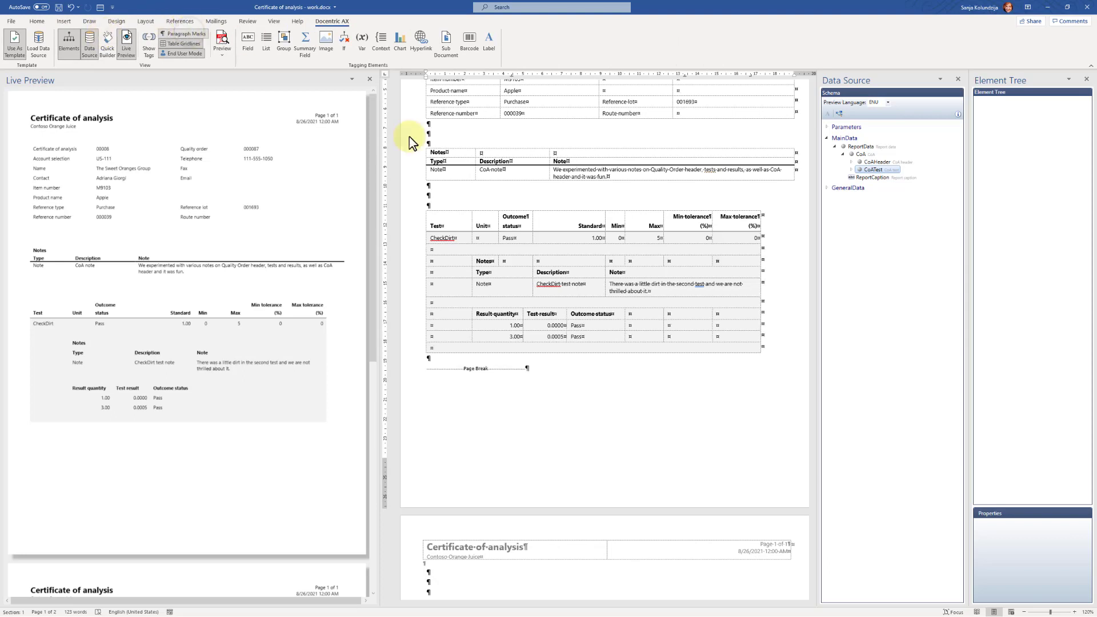
triple_click(414, 378)
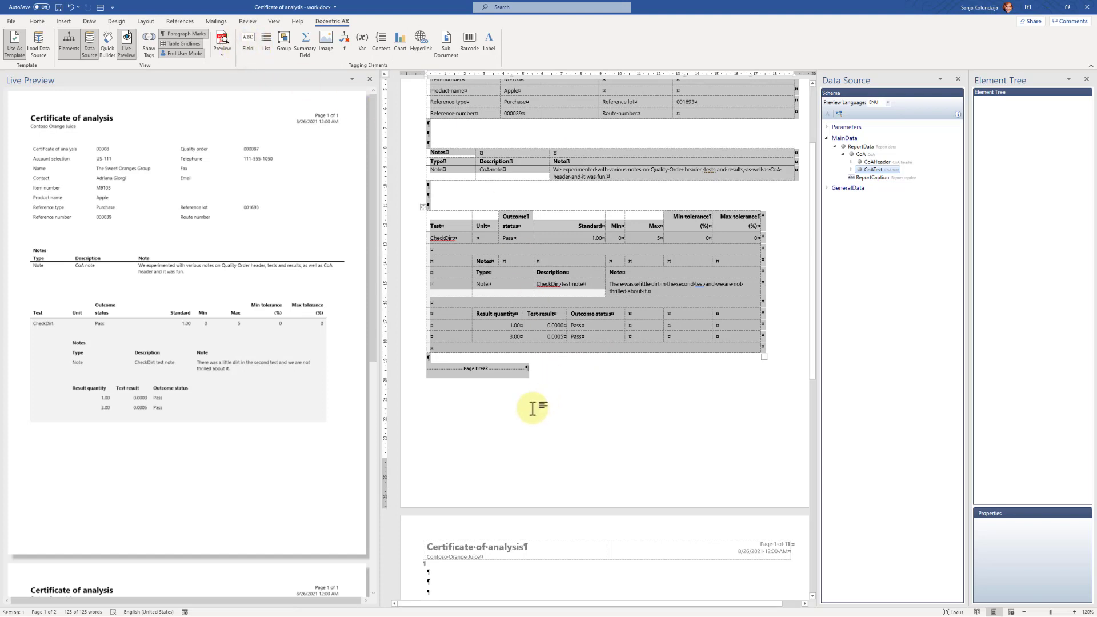
scroll(644, 429, up, 3)
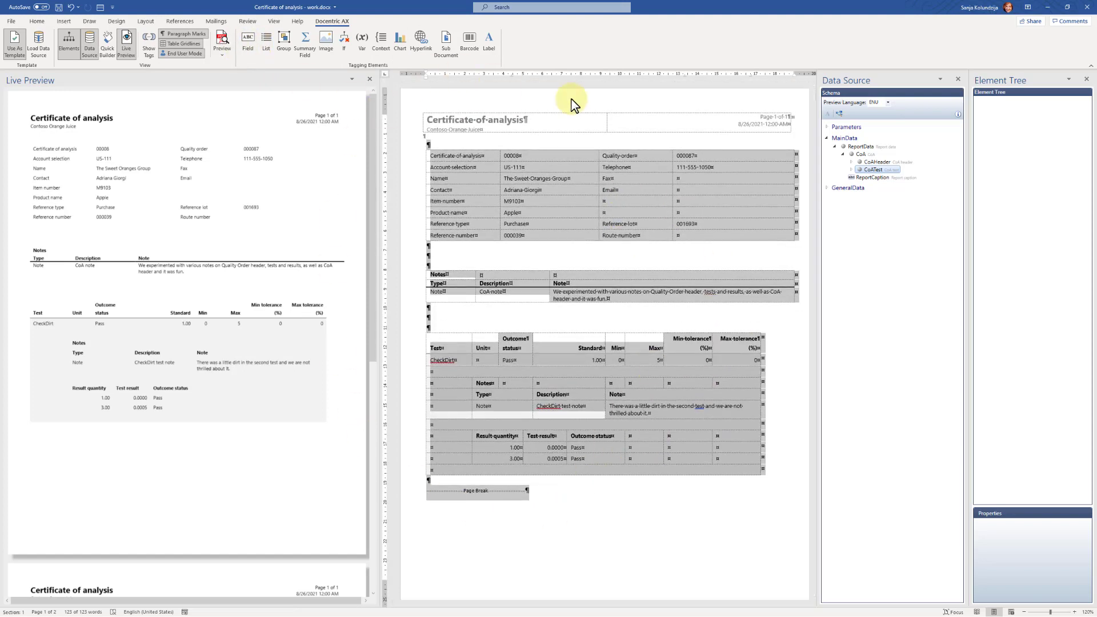
click(266, 41)
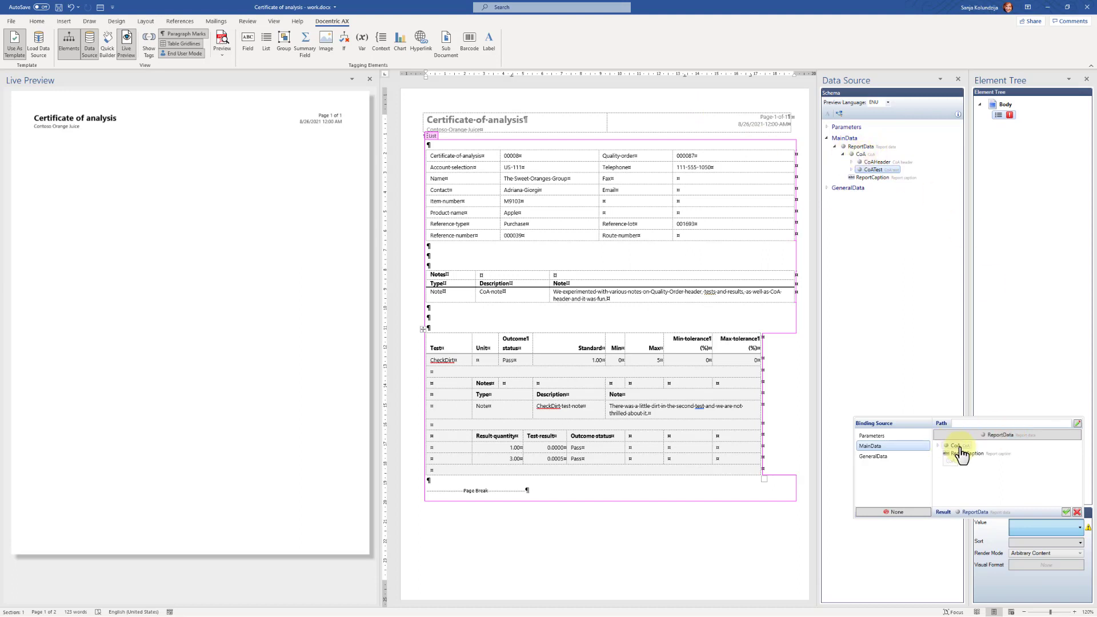
drag(953, 452, 951, 449)
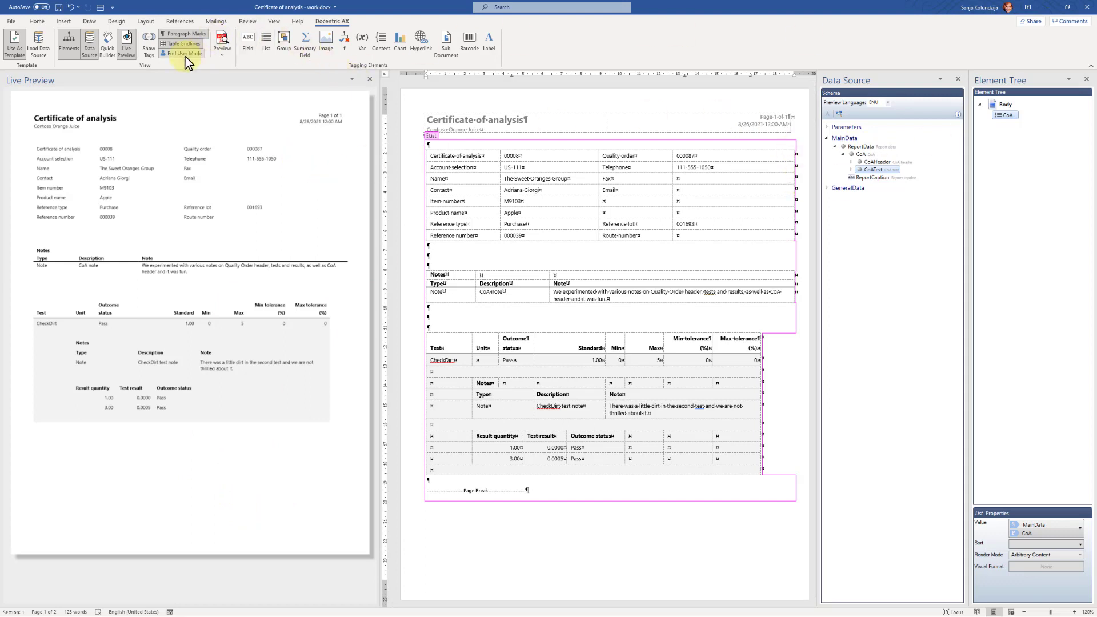
click(173, 33)
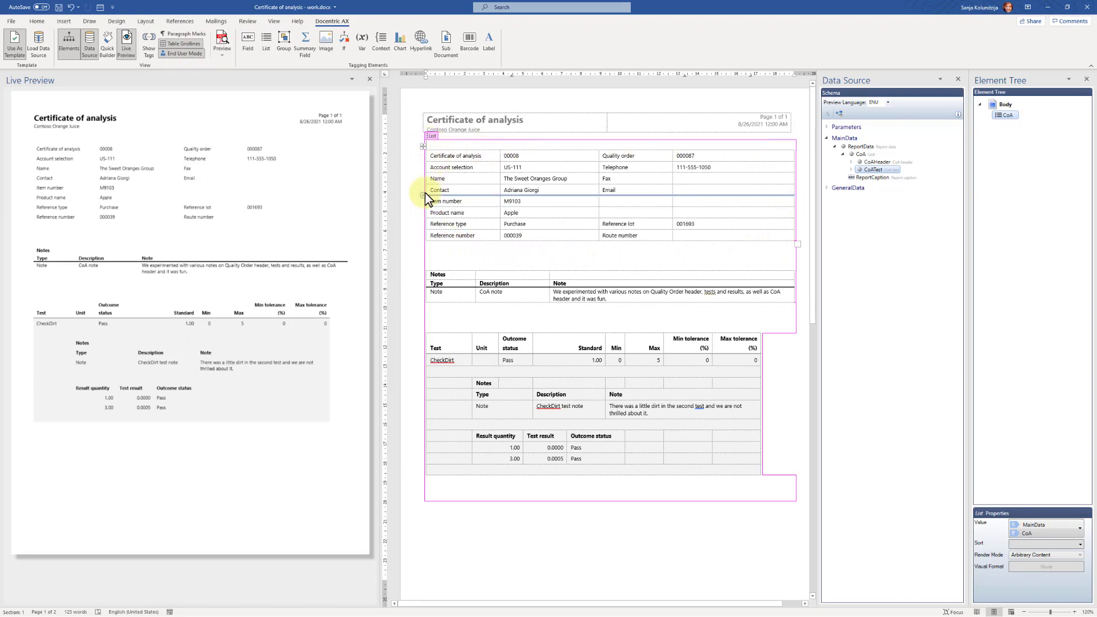
- Expand CoAHeader in the data source and tag the Certificate of analysis value with a Field bound to CoAHeader's InventCertificateOfAnalysisId
click(852, 162)
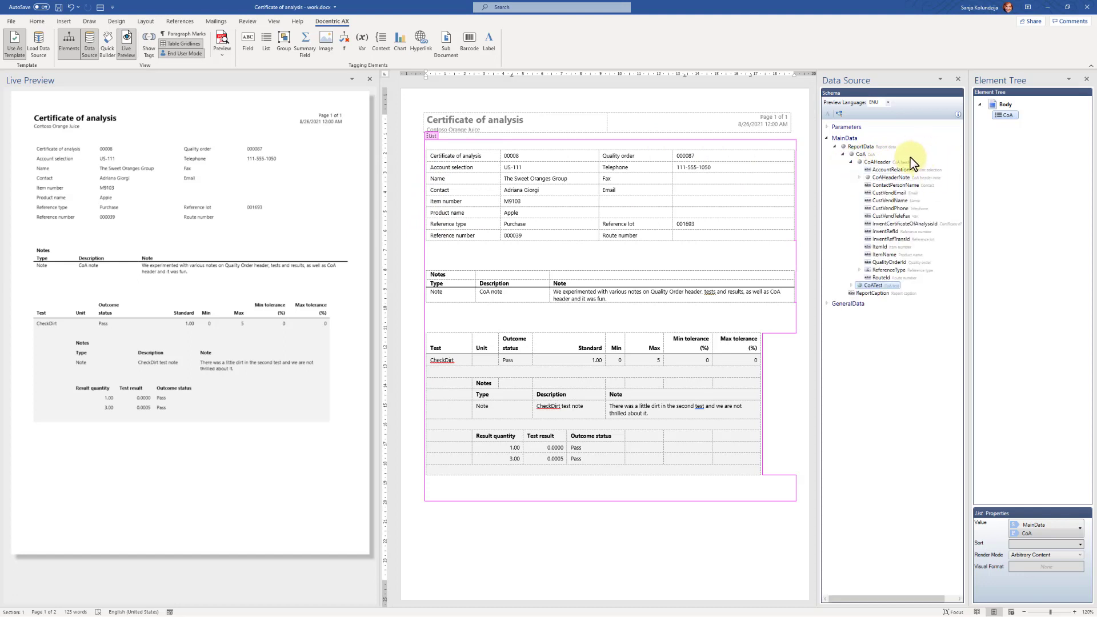
click(511, 155)
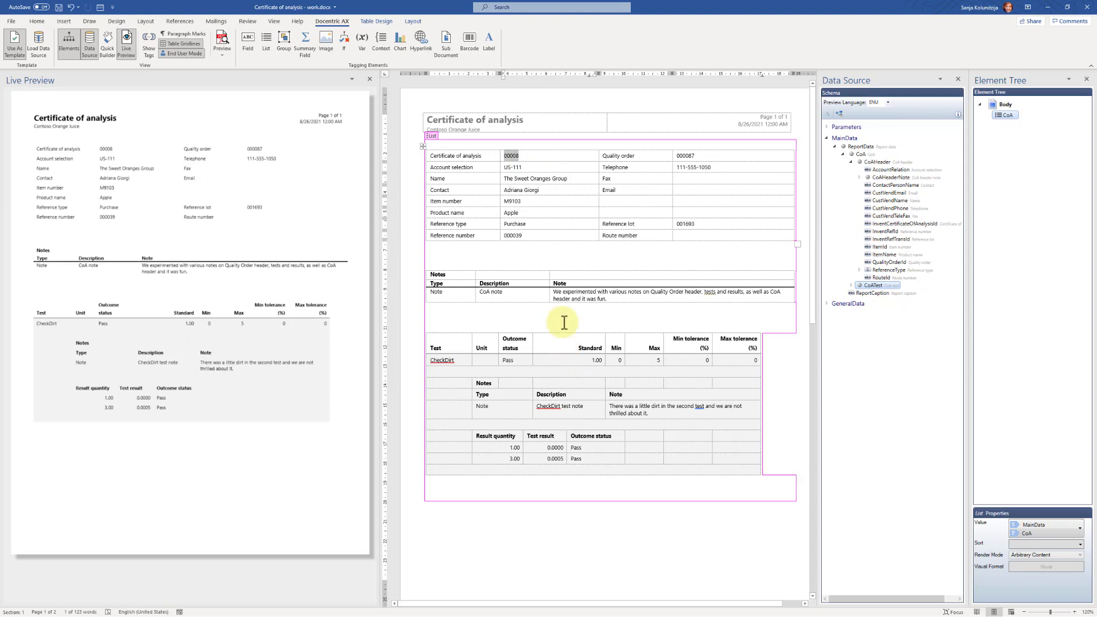
click(248, 39)
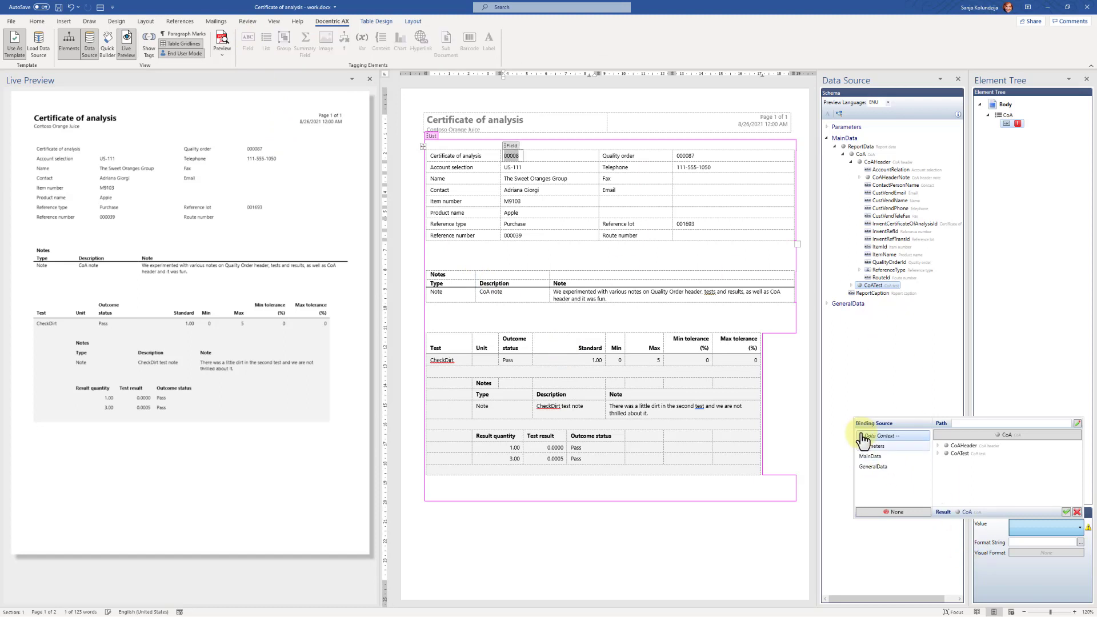
double_click(953, 447)
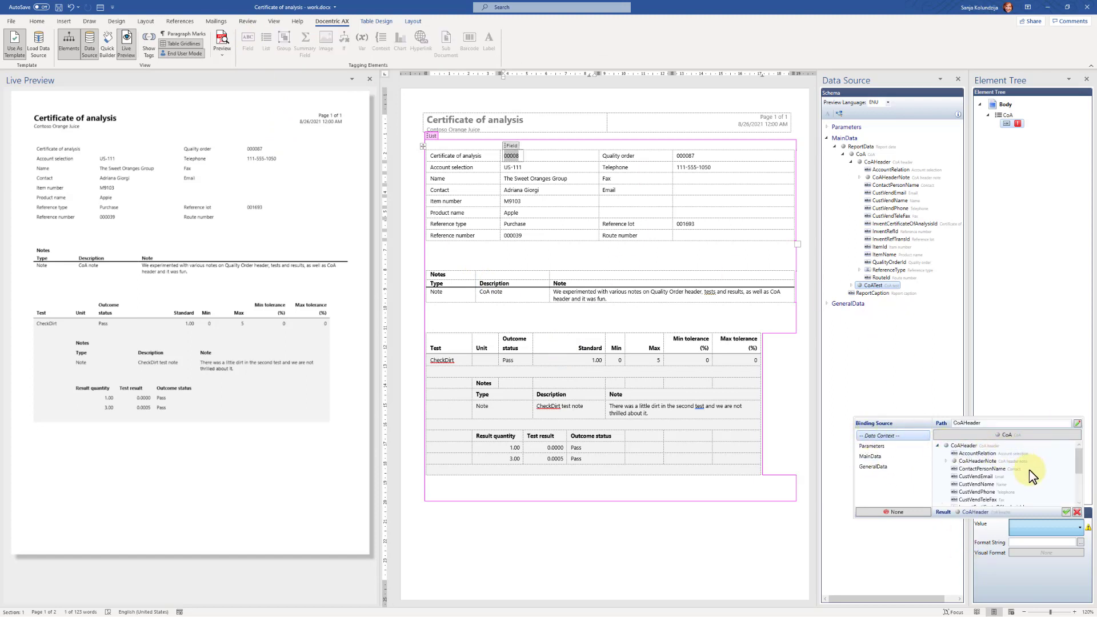
scroll(1048, 469, down, 1)
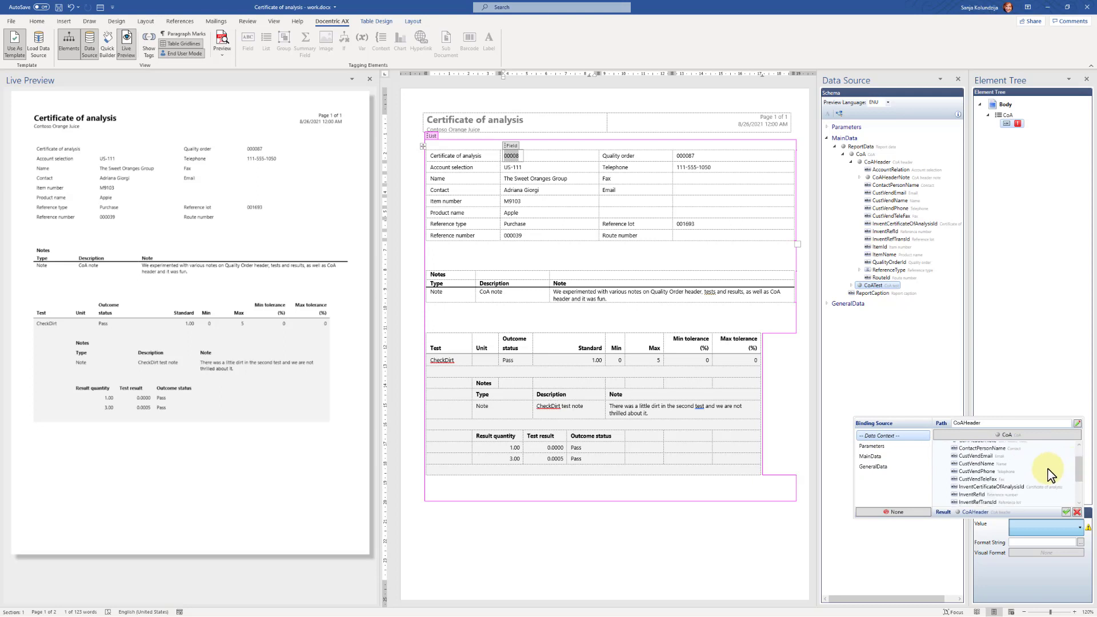
double_click(993, 489)
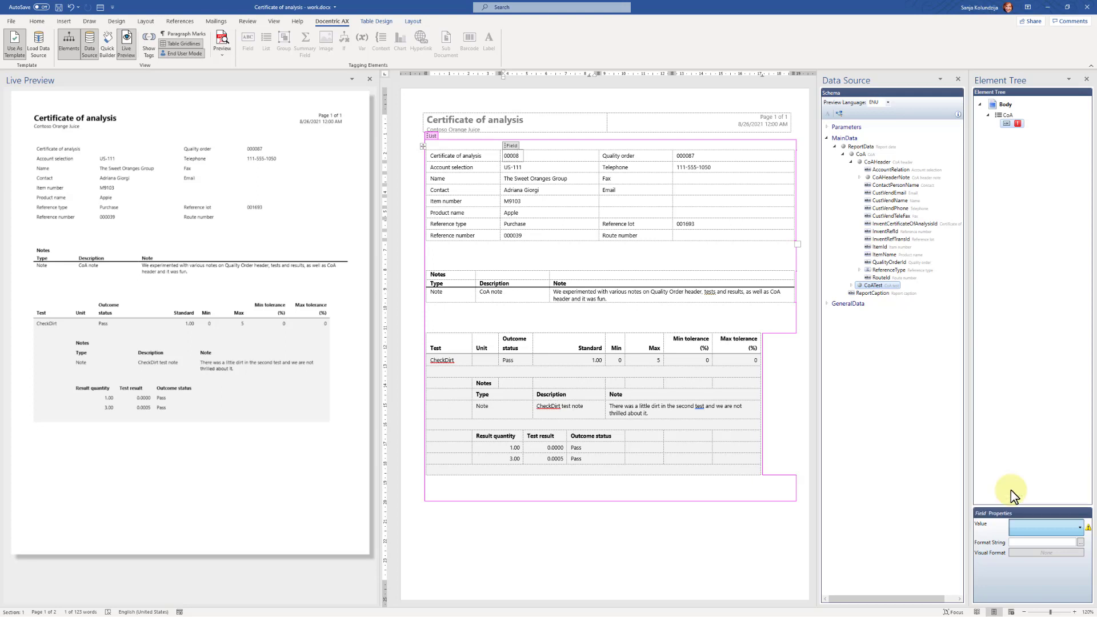
- Tag the Account selection value in the details table with a Field bound to CoAHeader's AccountRelation
click(505, 166)
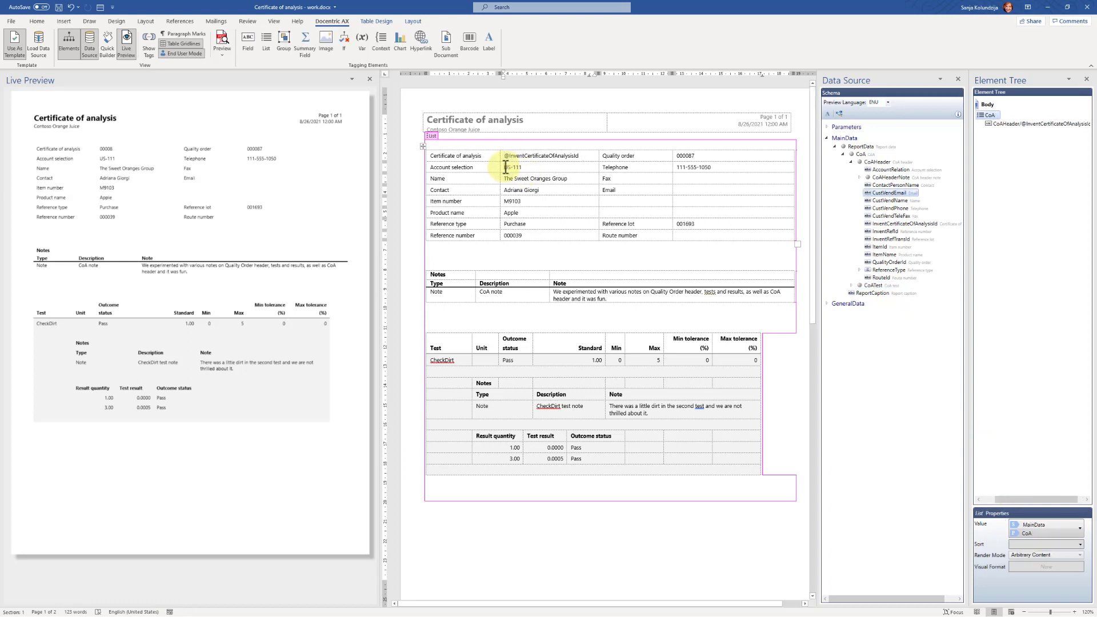
double_click(516, 166)
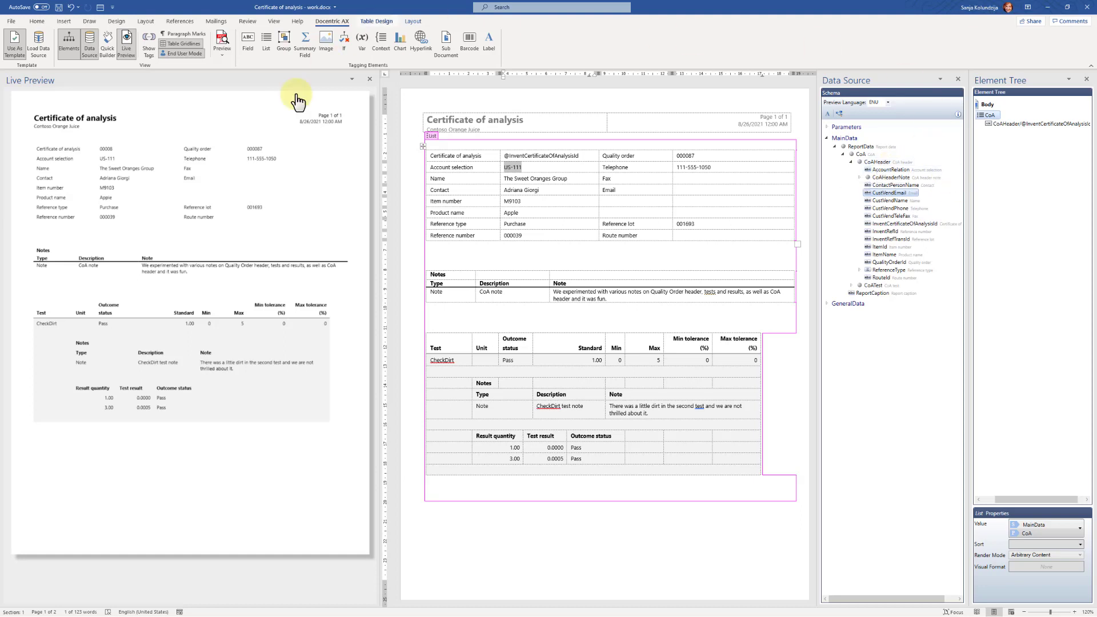
click(248, 43)
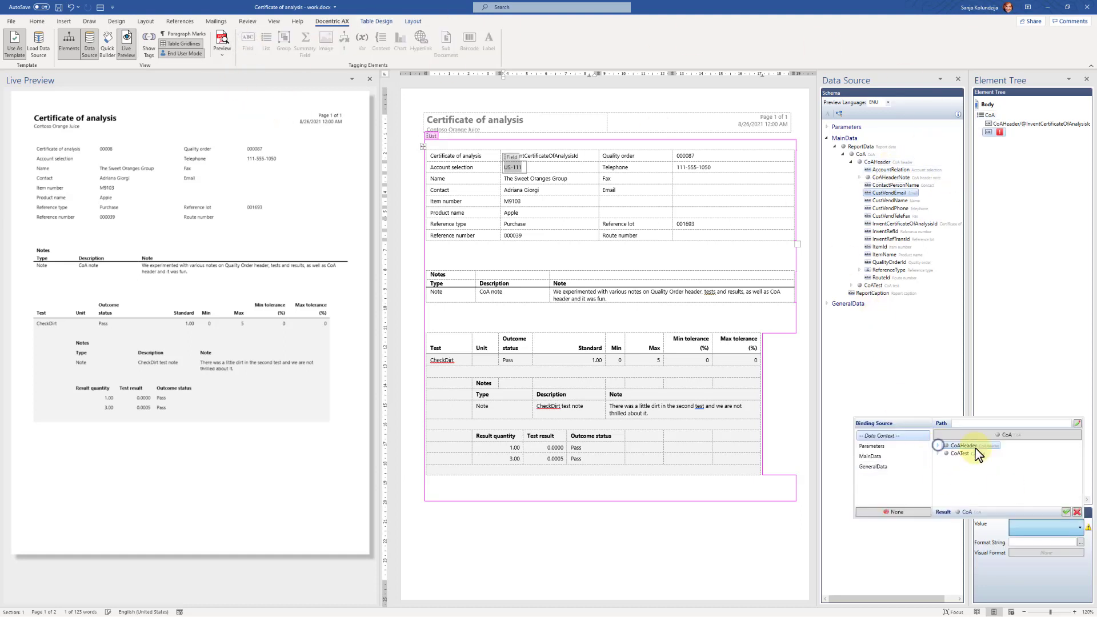
double_click(972, 448)
double_click(992, 456)
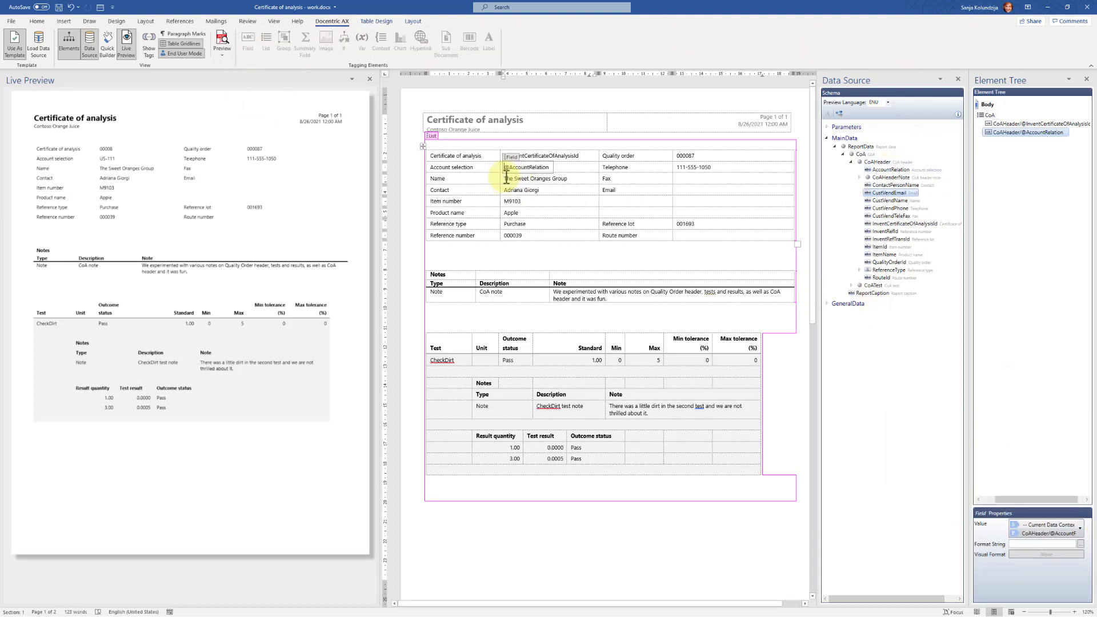
- Tag the Name value with a Field bound to CoAHeader's CustVendName, and widen the Element Tree pane to show full paths
drag(504, 178, 567, 178)
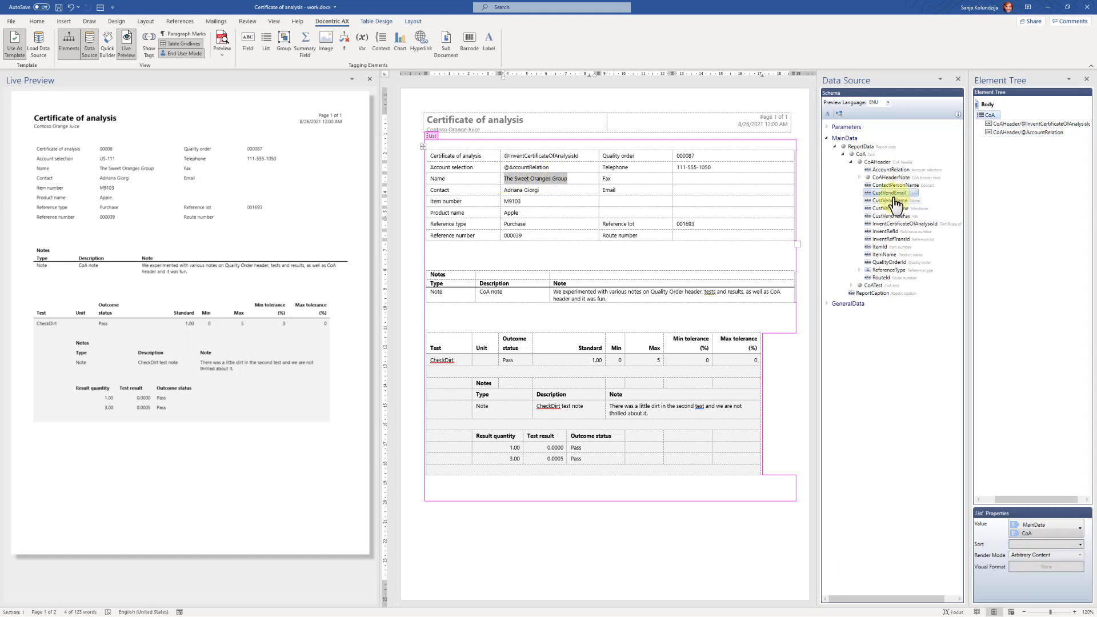
click(248, 43)
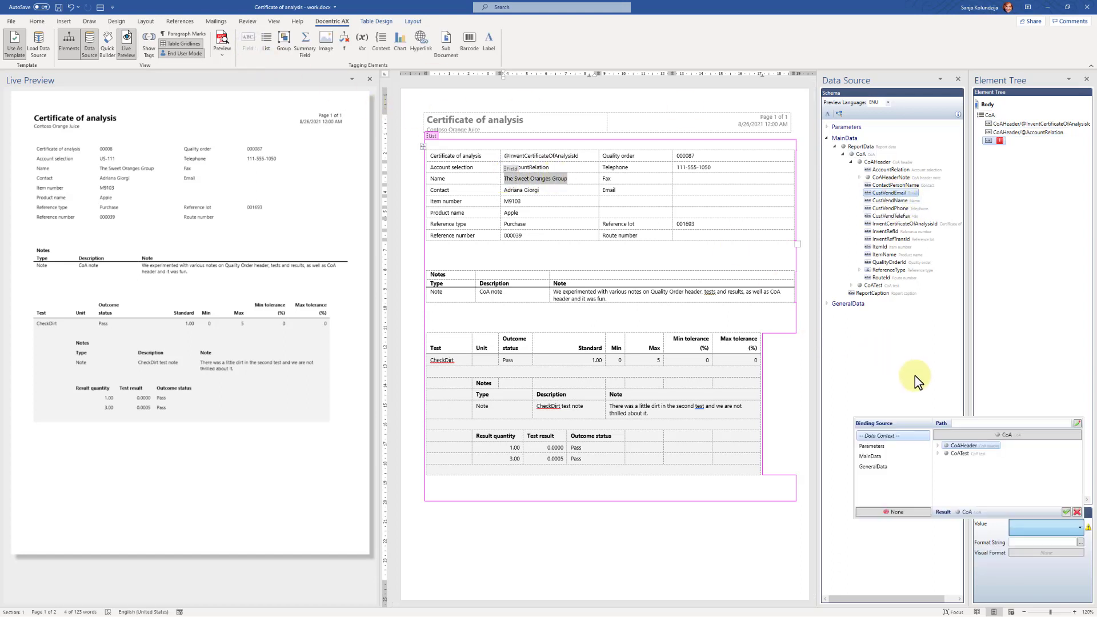
double_click(966, 445)
double_click(995, 486)
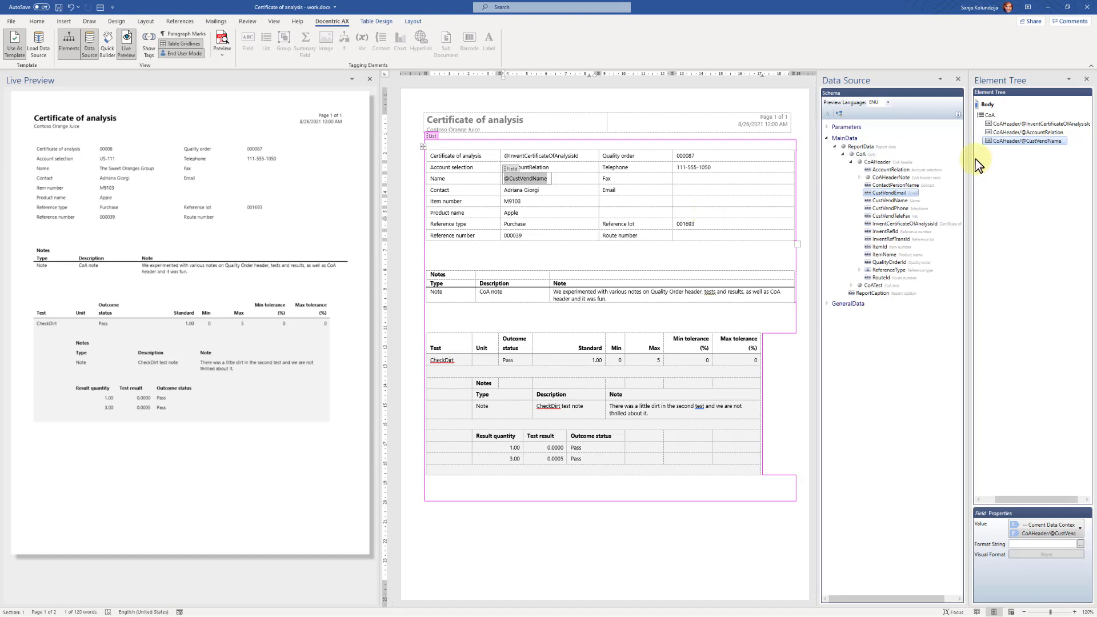
drag(970, 151, 965, 149)
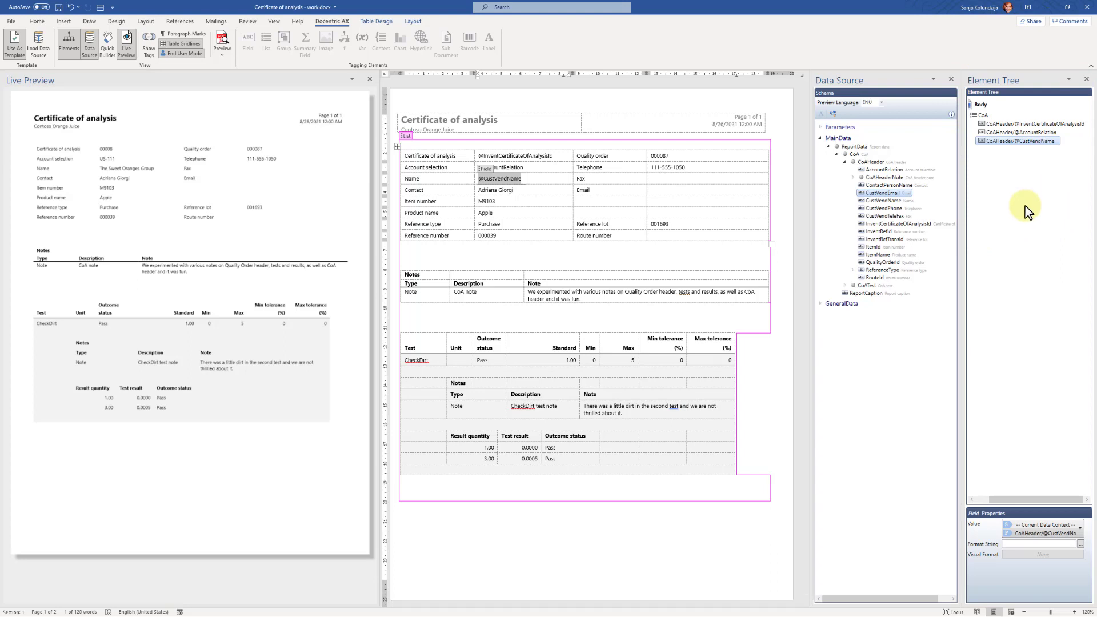
- Tag the Certificate of analysis caption in the details table with a Label bound to InventCertificateOfAnalysisId under MainData's CoAHeader
click(410, 165)
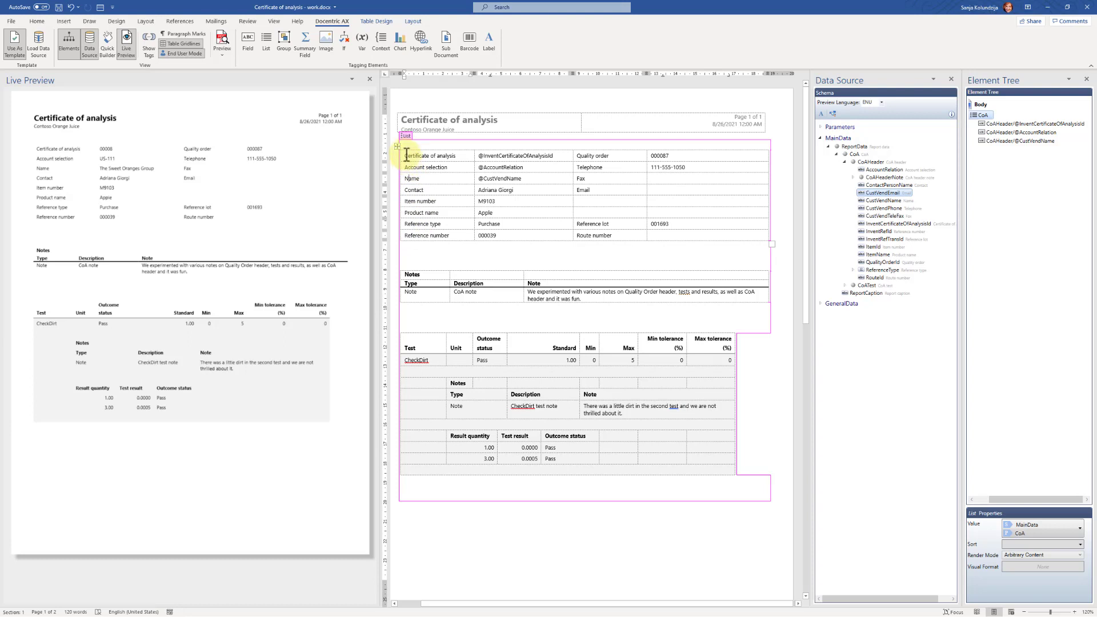
drag(407, 155, 469, 158)
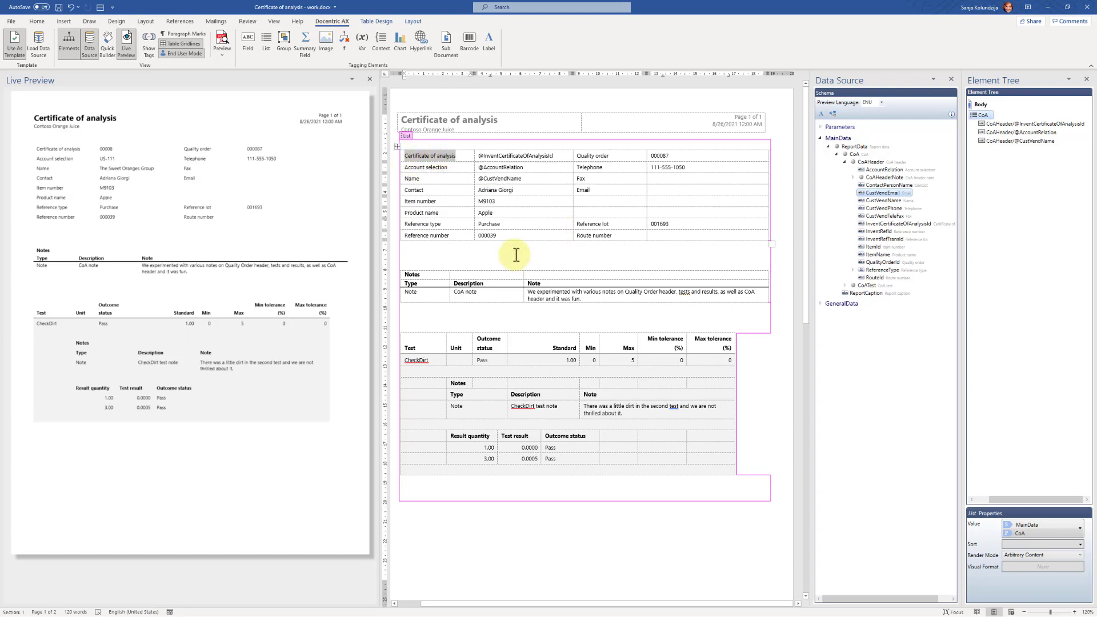
click(489, 46)
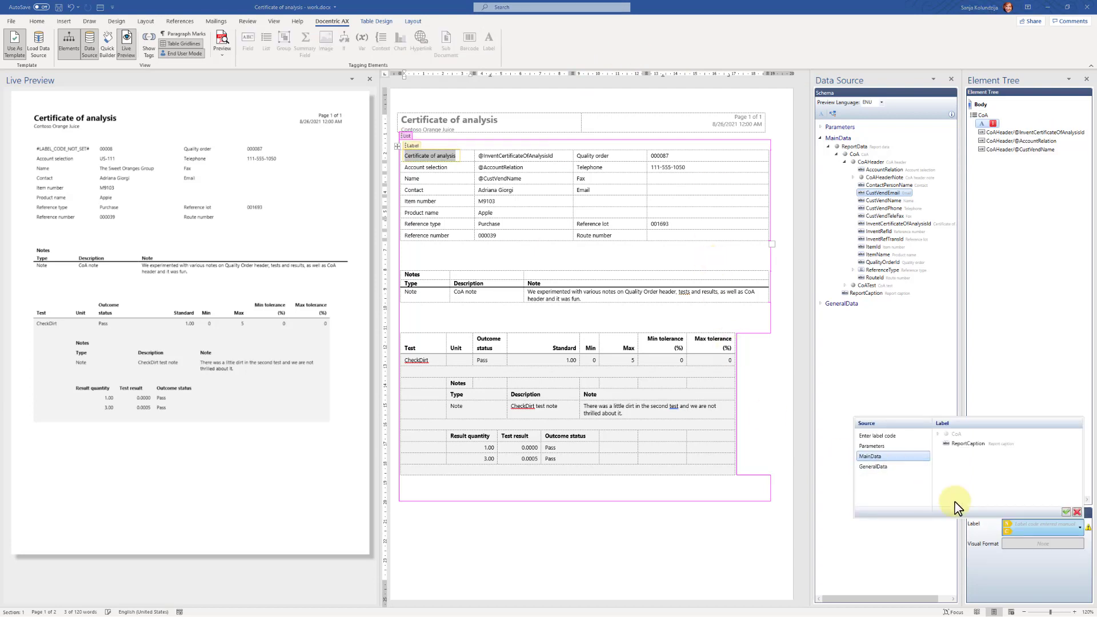
click(886, 437)
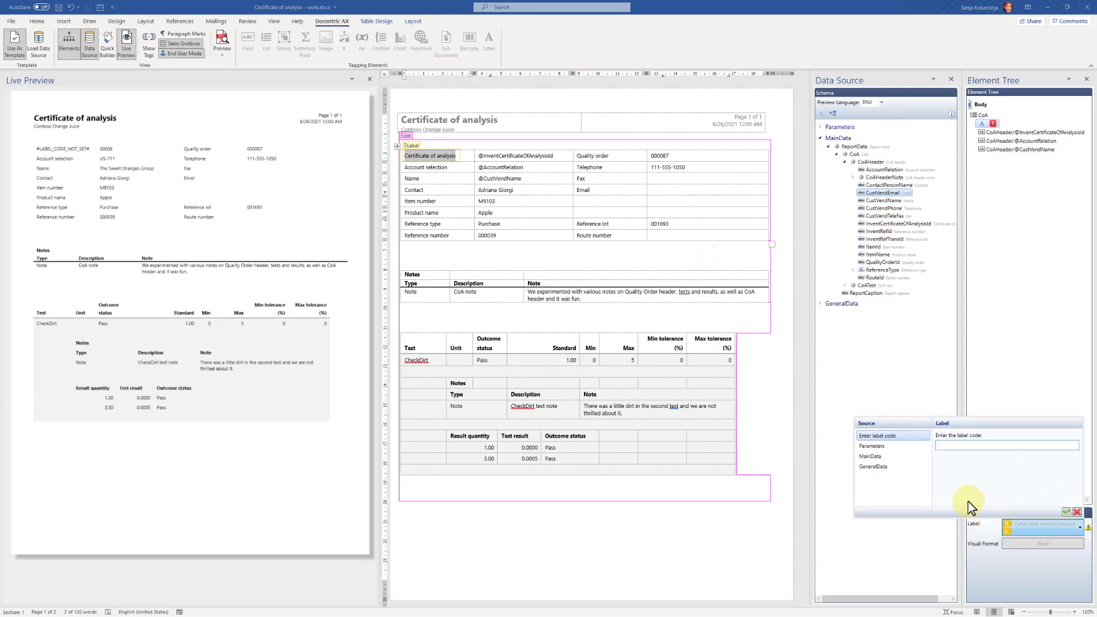
click(1019, 446)
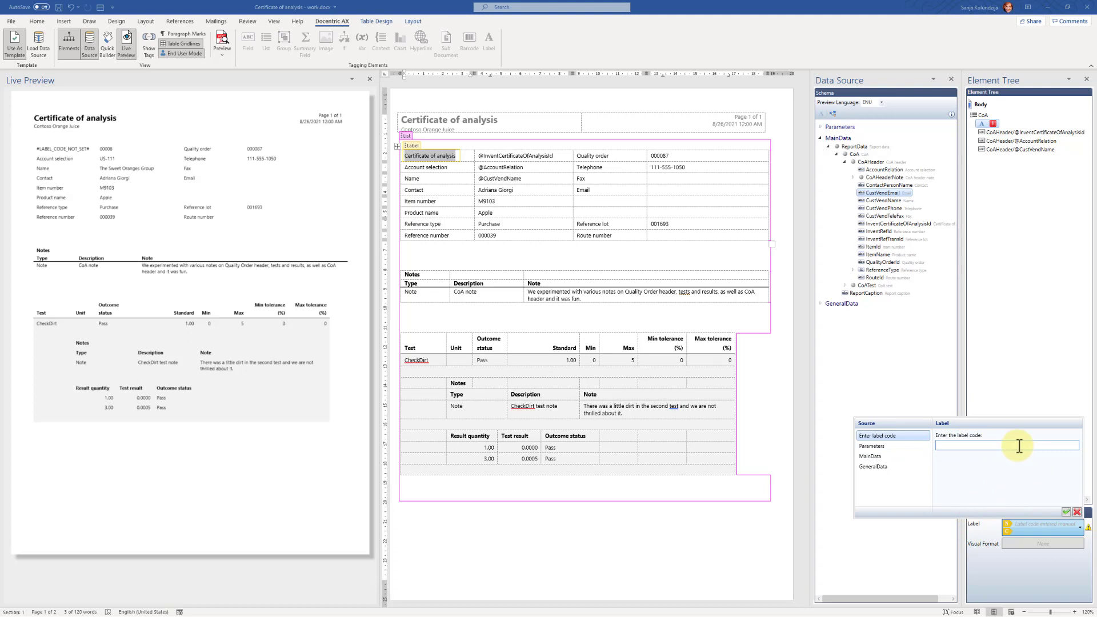
click(874, 456)
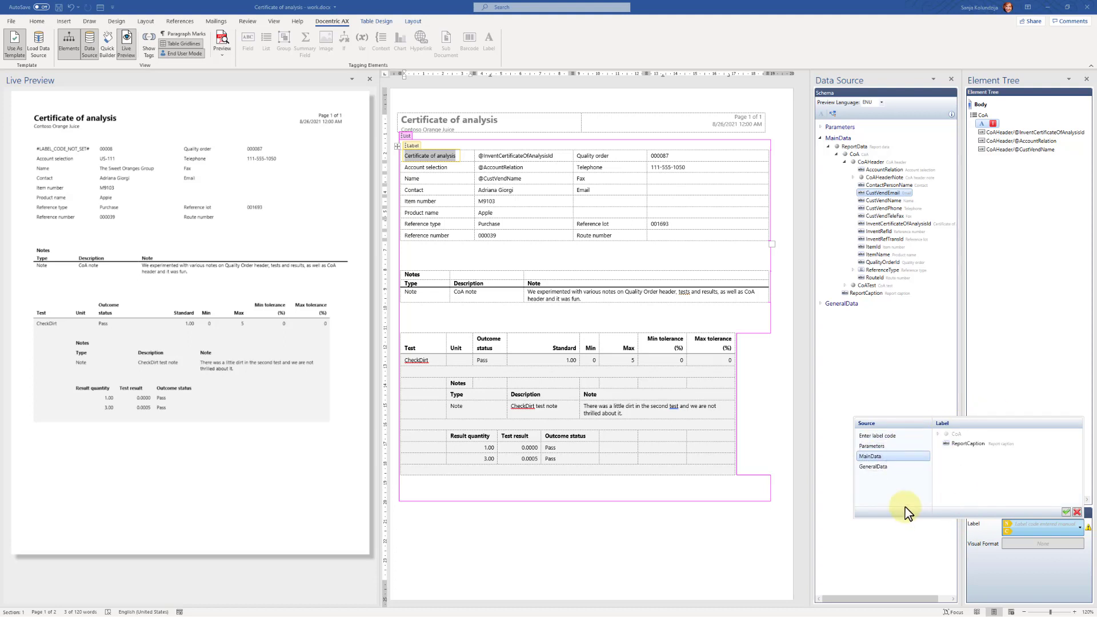
click(938, 434)
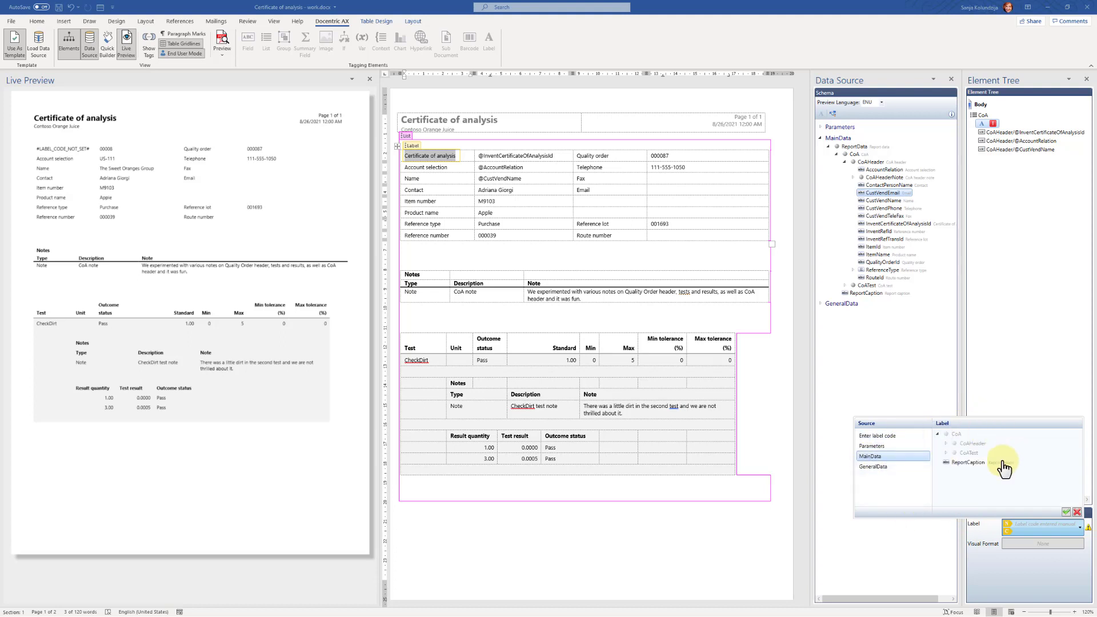
click(946, 444)
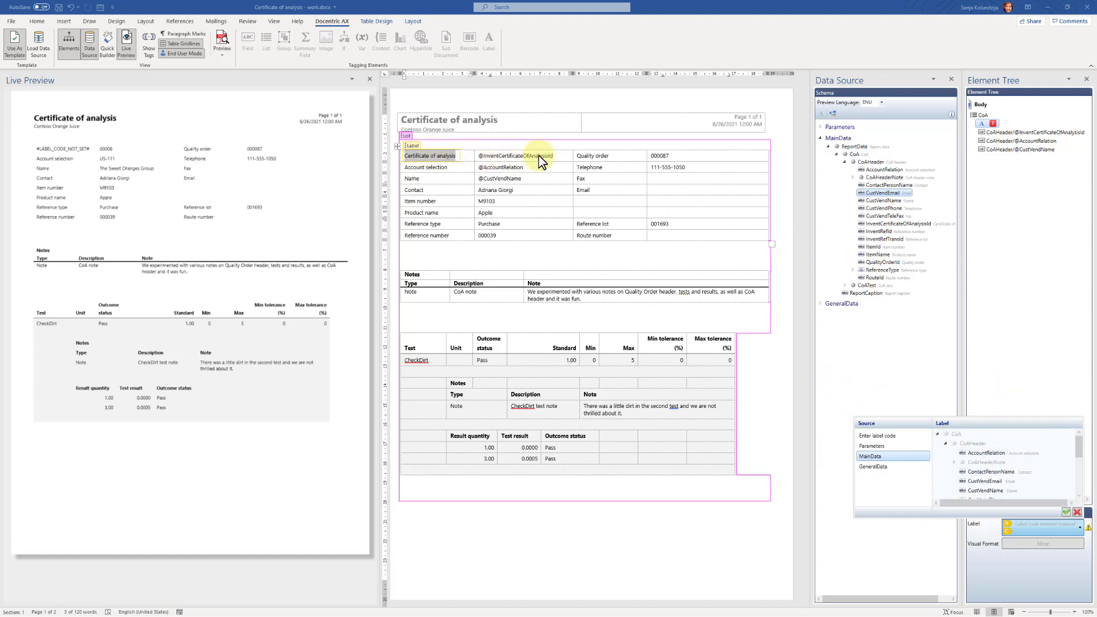
scroll(1078, 474, down, 2)
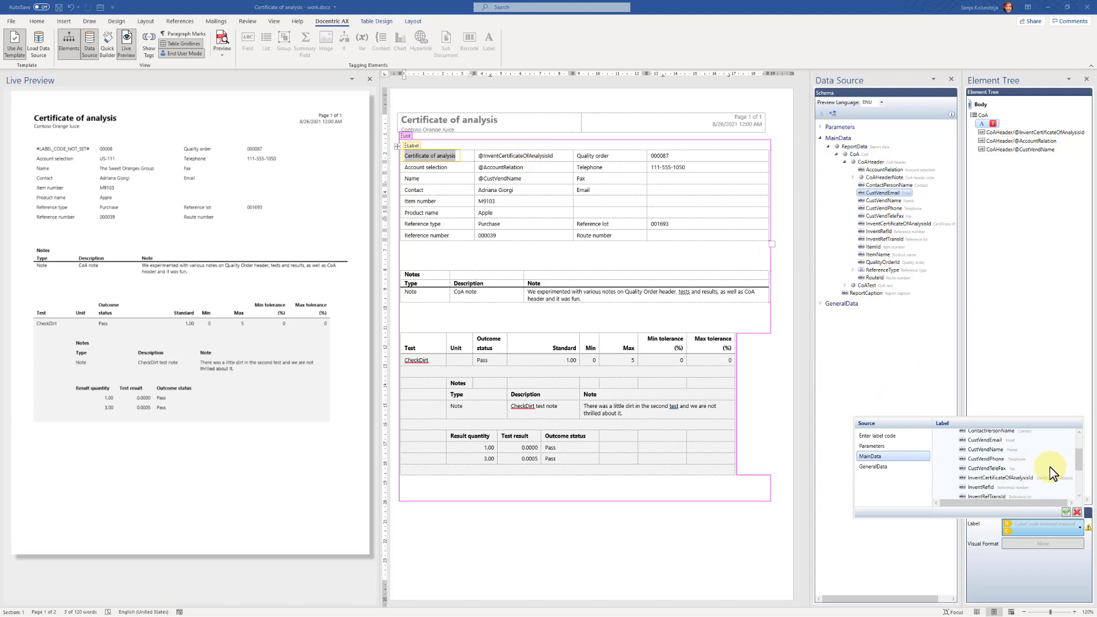
double_click(1008, 479)
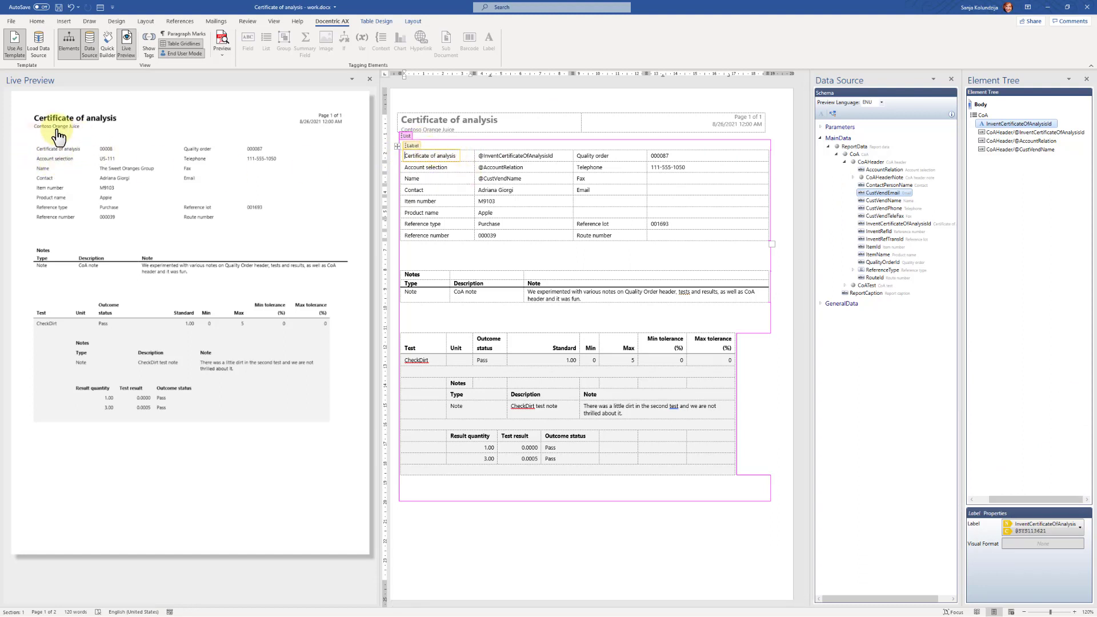
- Preview the translated caption by setting the preview language to German (DEU), and return it to English (ENU)
click(884, 104)
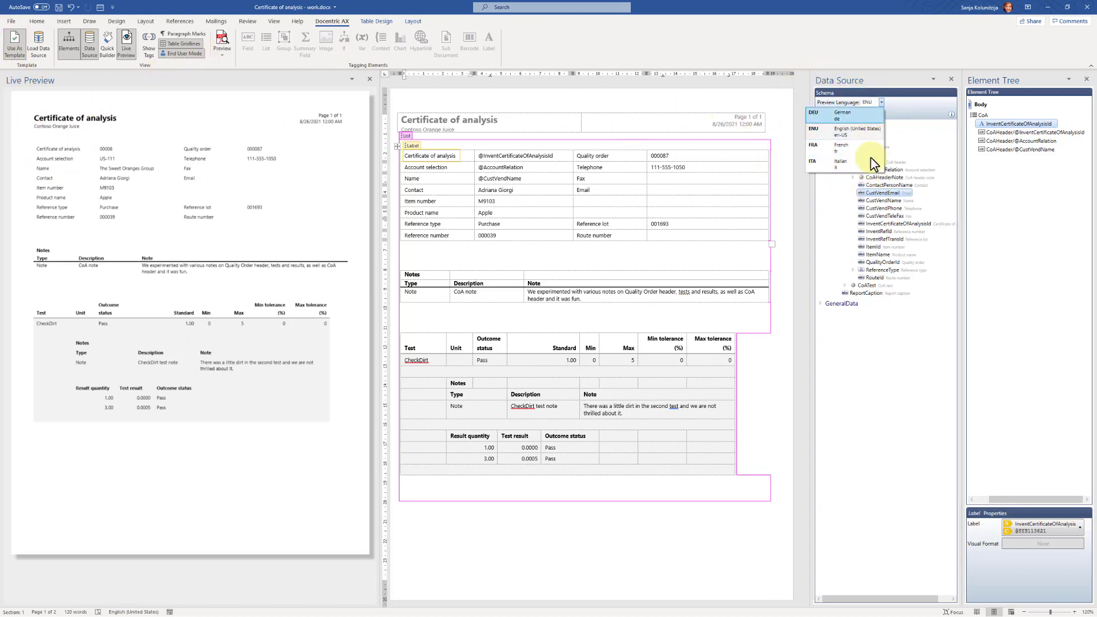
click(848, 112)
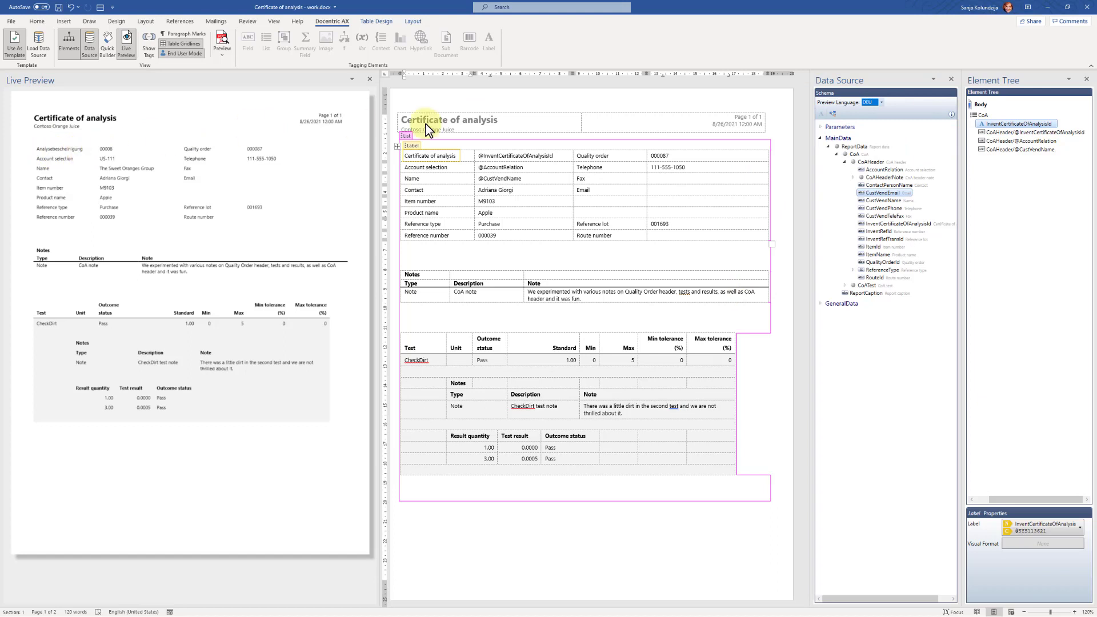
click(884, 103)
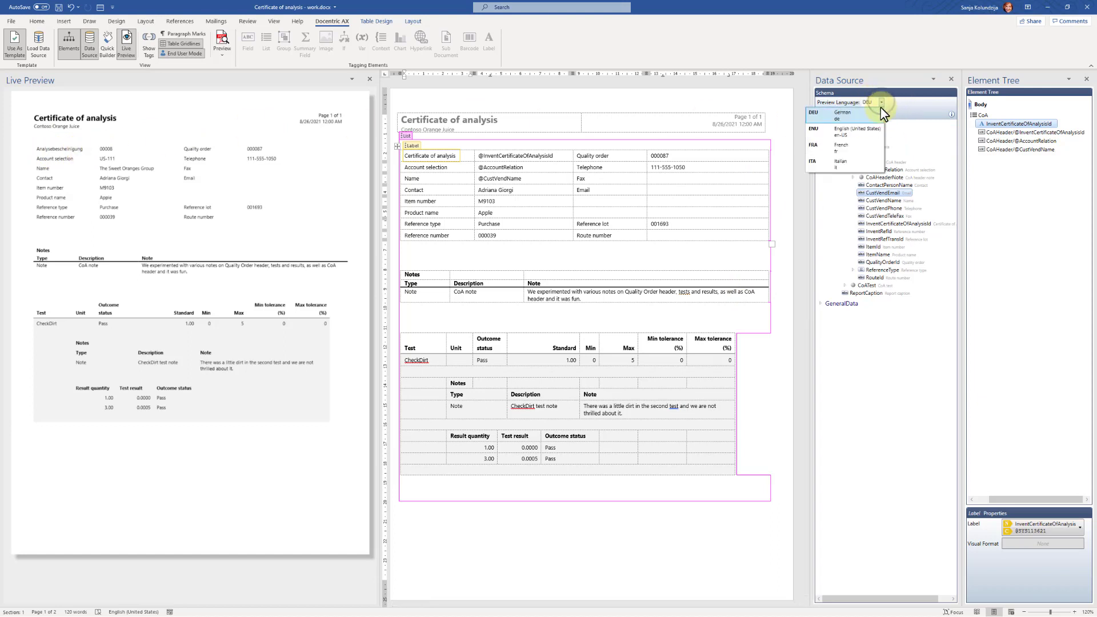
click(850, 128)
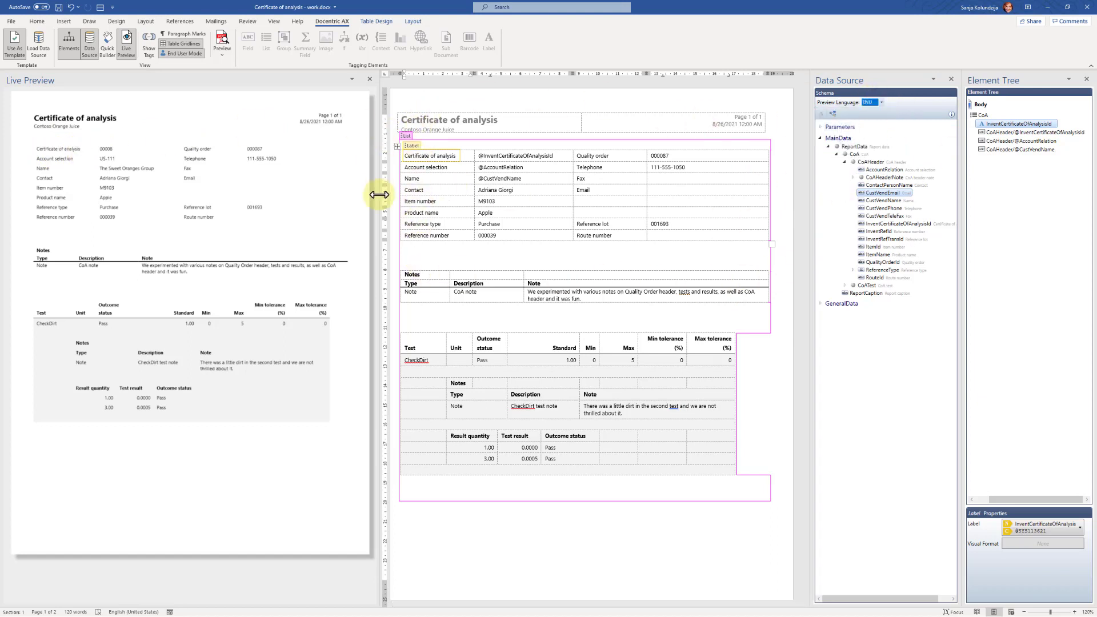
- Wrap the data row of the upper Notes table in a List element bound to CoAHeader/CoAHeaderNote
click(412, 264)
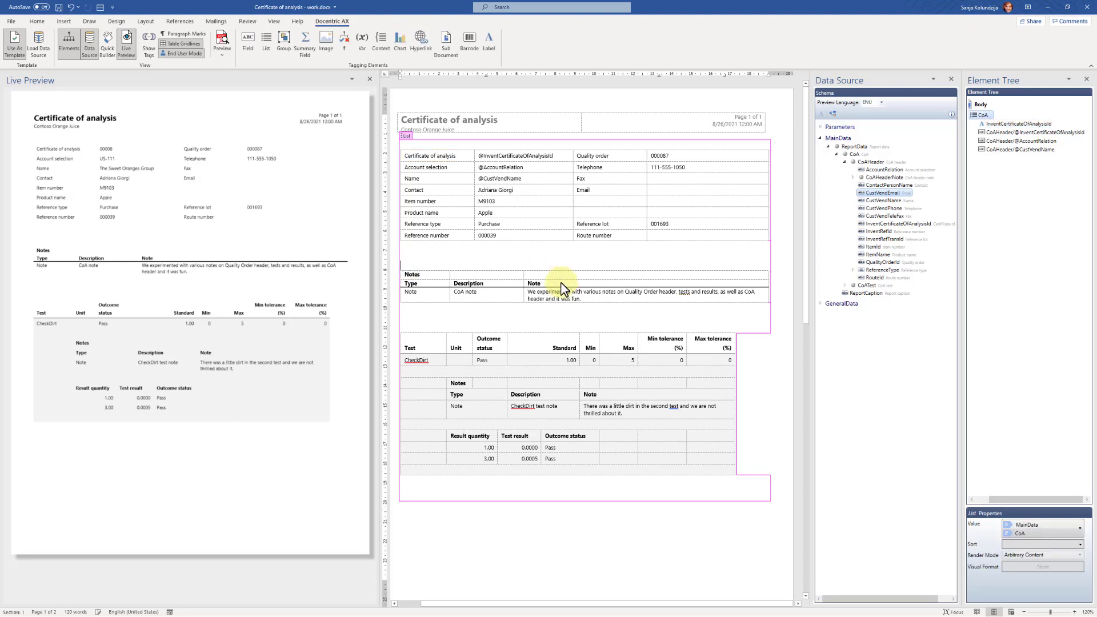
click(429, 296)
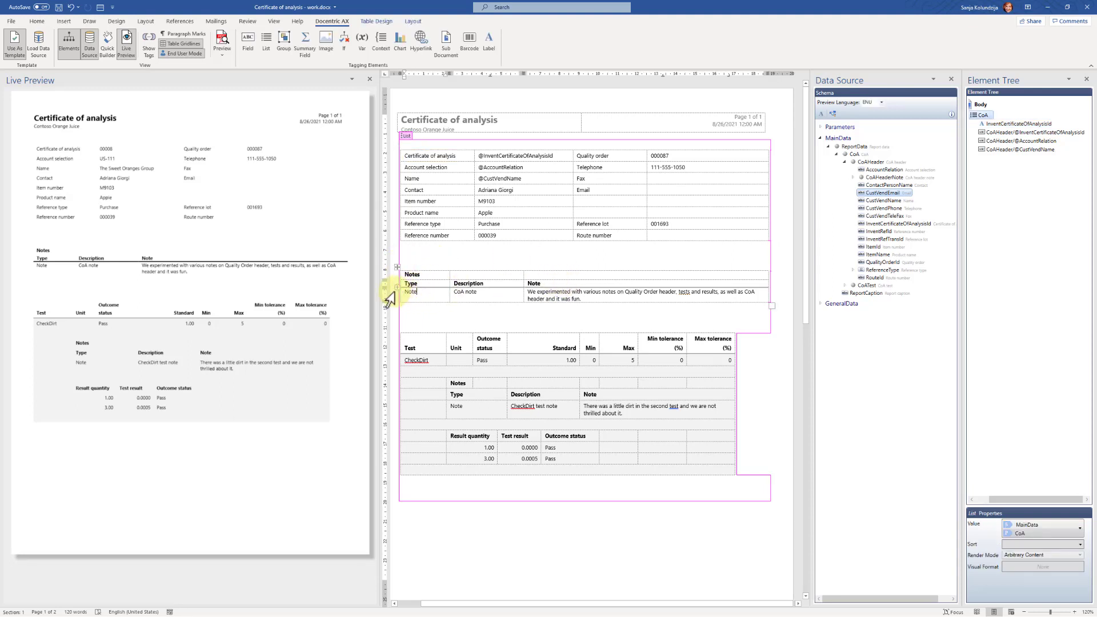
click(393, 297)
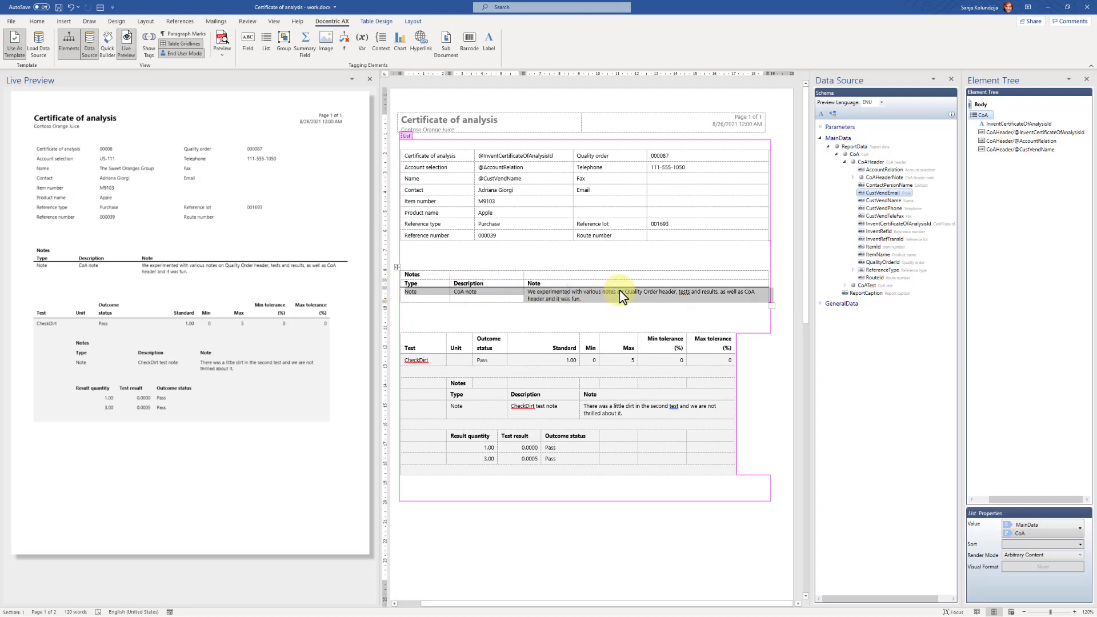
click(853, 178)
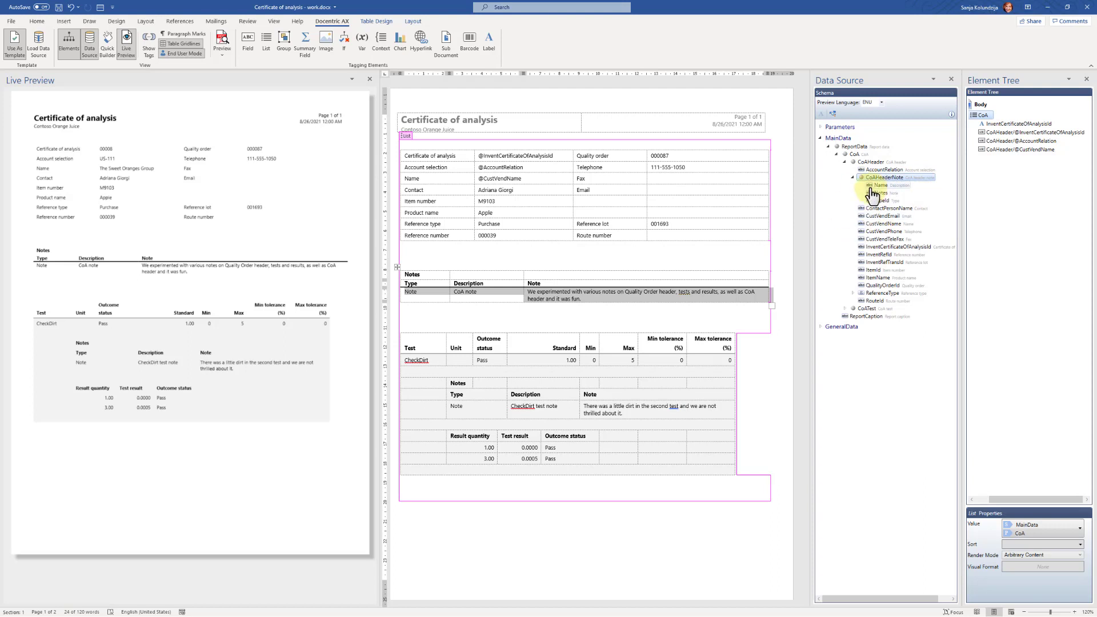
click(266, 41)
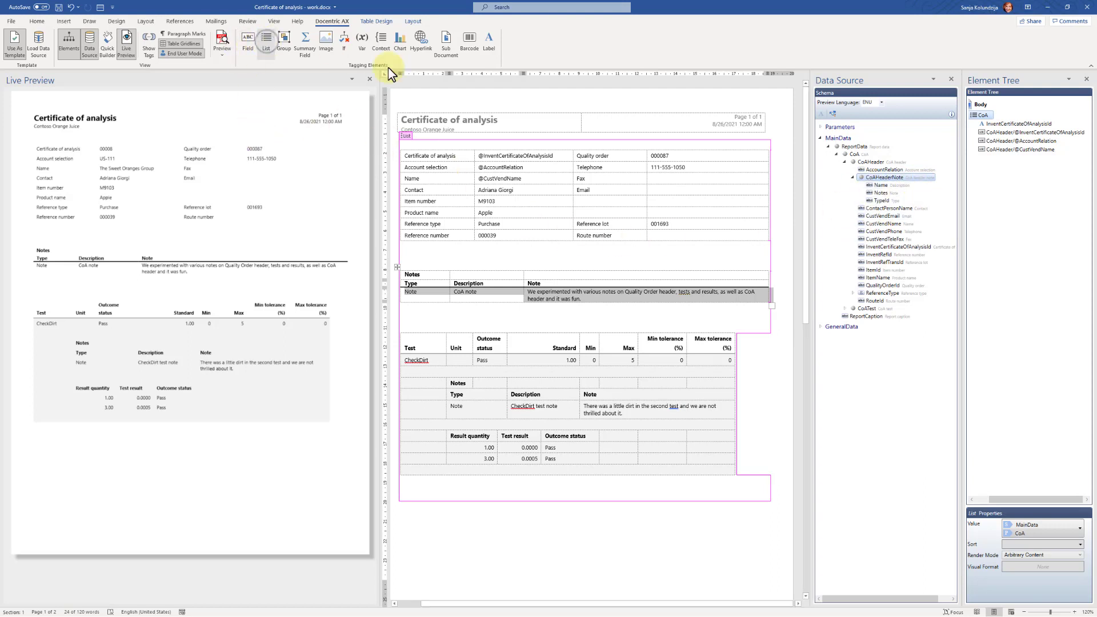
click(1080, 527)
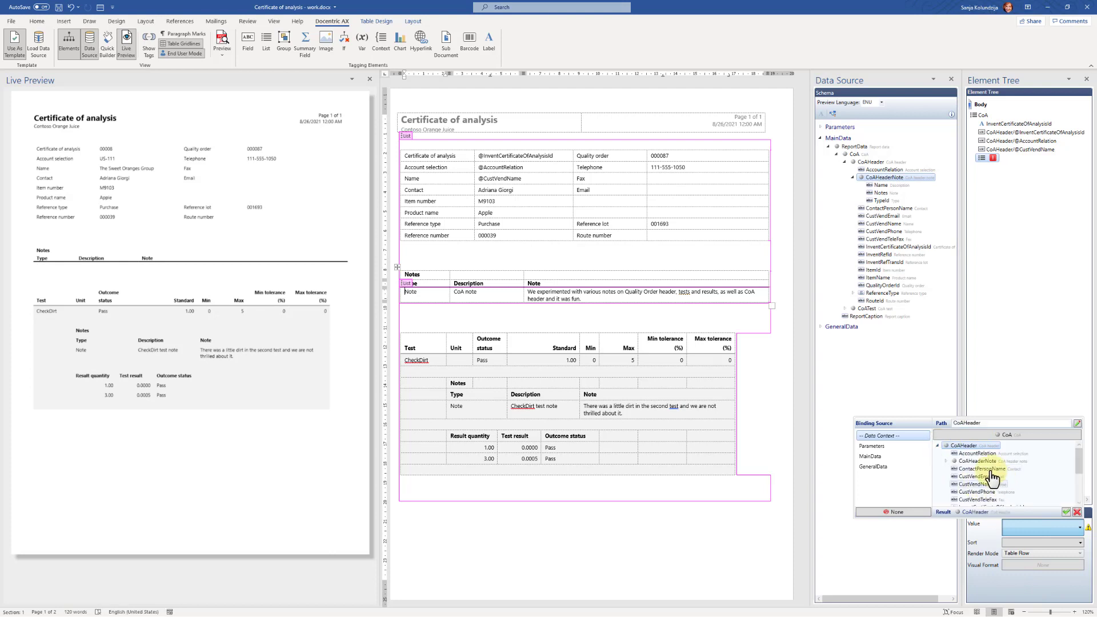
double_click(979, 462)
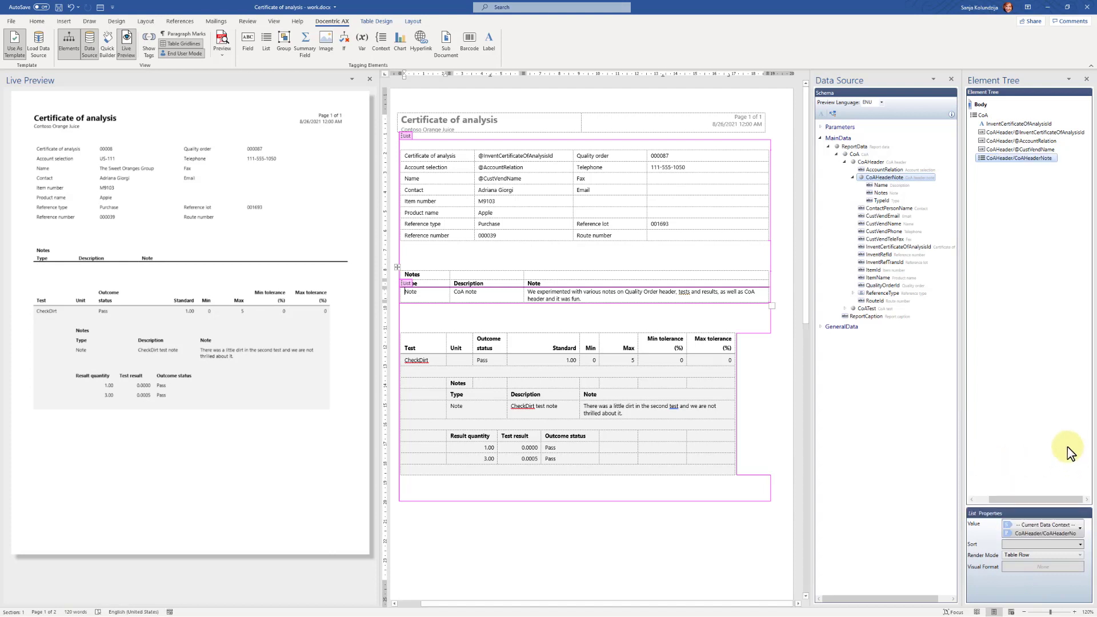
- Tag the Type value in the upper Notes table's data row with a Field bound to TypeId
click(417, 295)
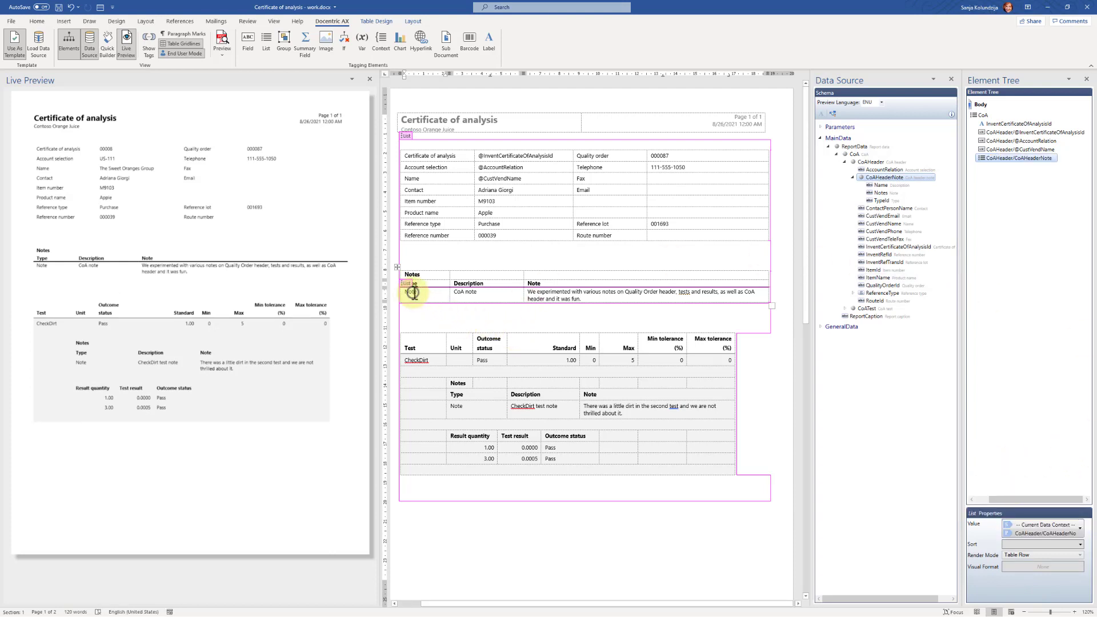
double_click(413, 292)
click(247, 43)
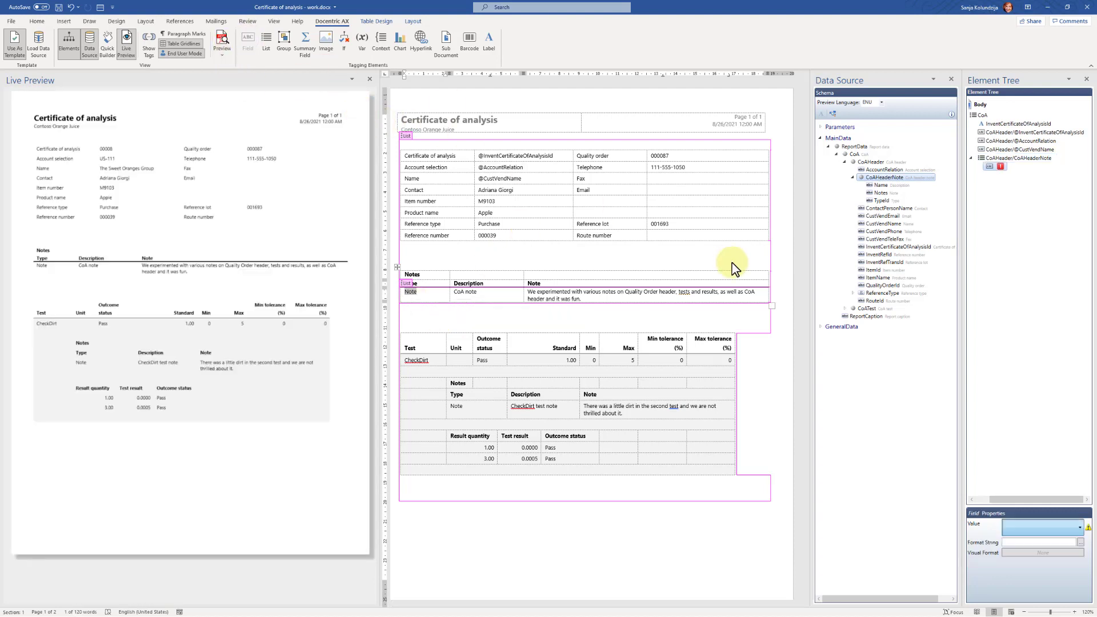
click(1052, 525)
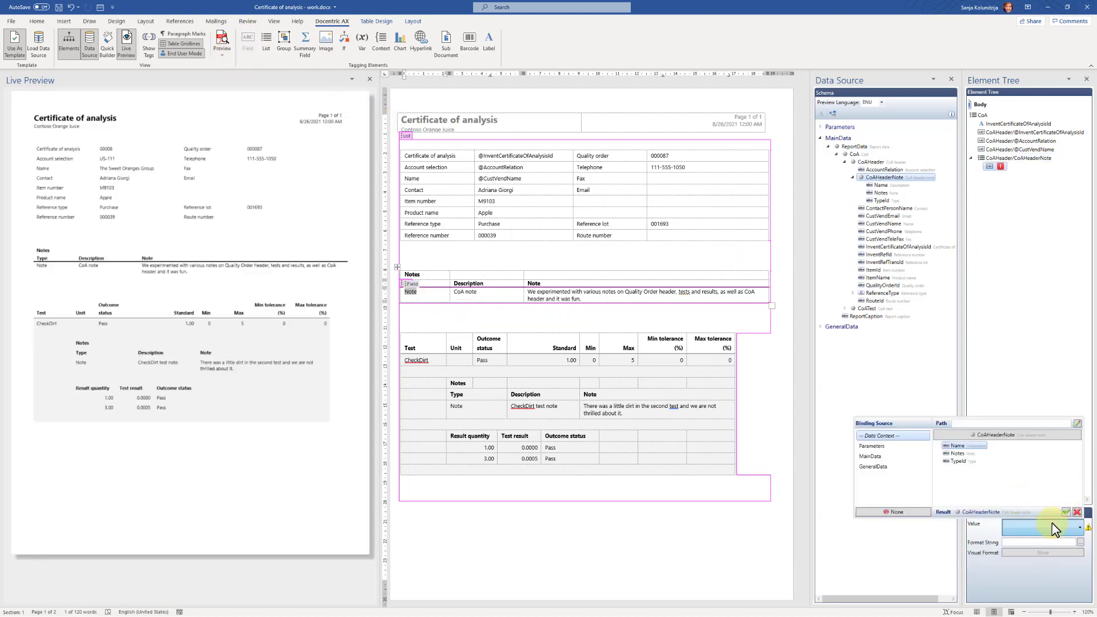
double_click(959, 461)
- Tag the Description and Note values in the upper Notes table with Fields bound to Name and Notes respectively
click(475, 293)
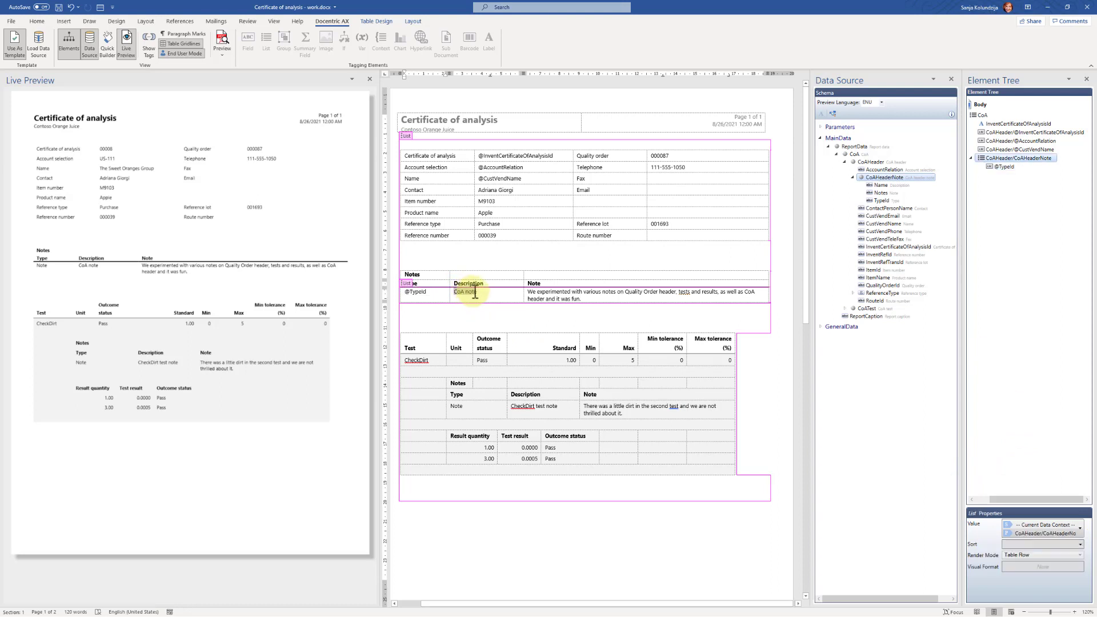
click(247, 43)
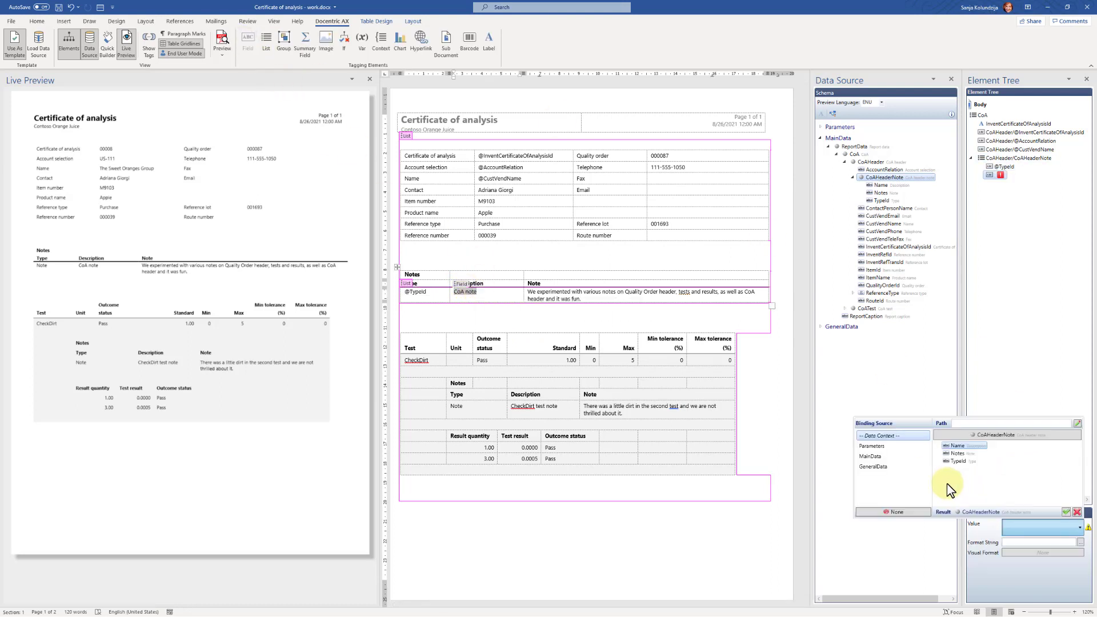
double_click(957, 445)
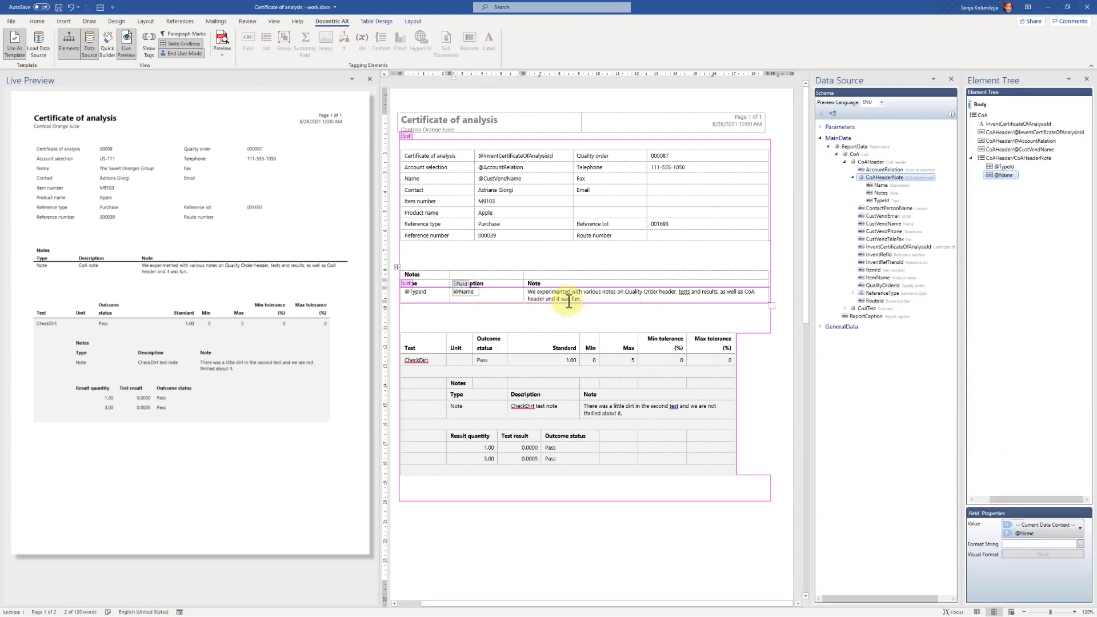
drag(584, 299, 527, 292)
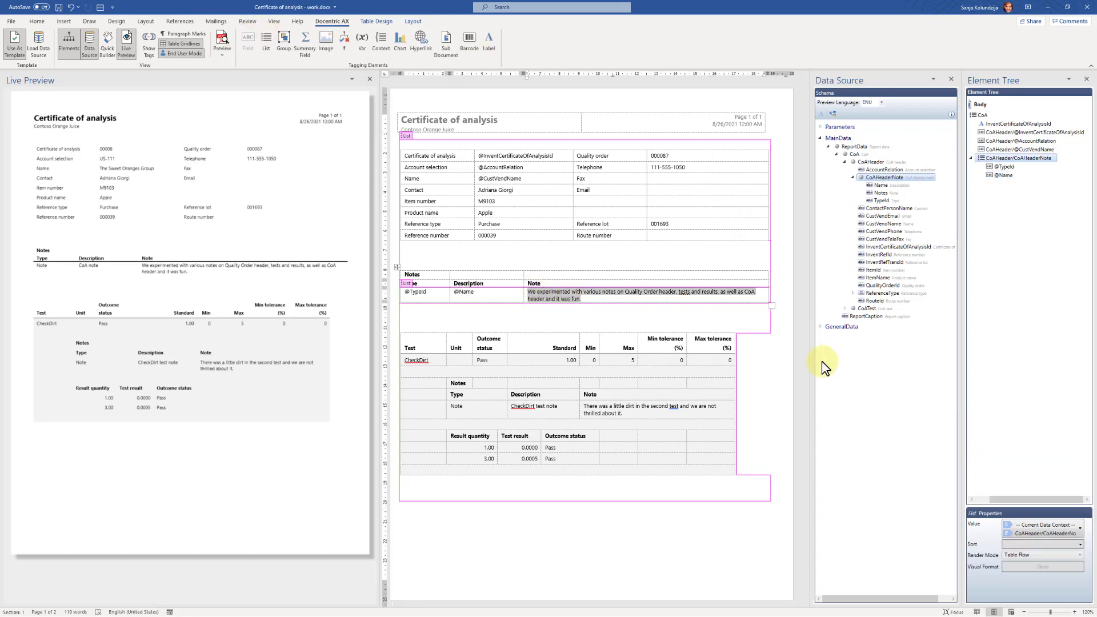
click(1005, 531)
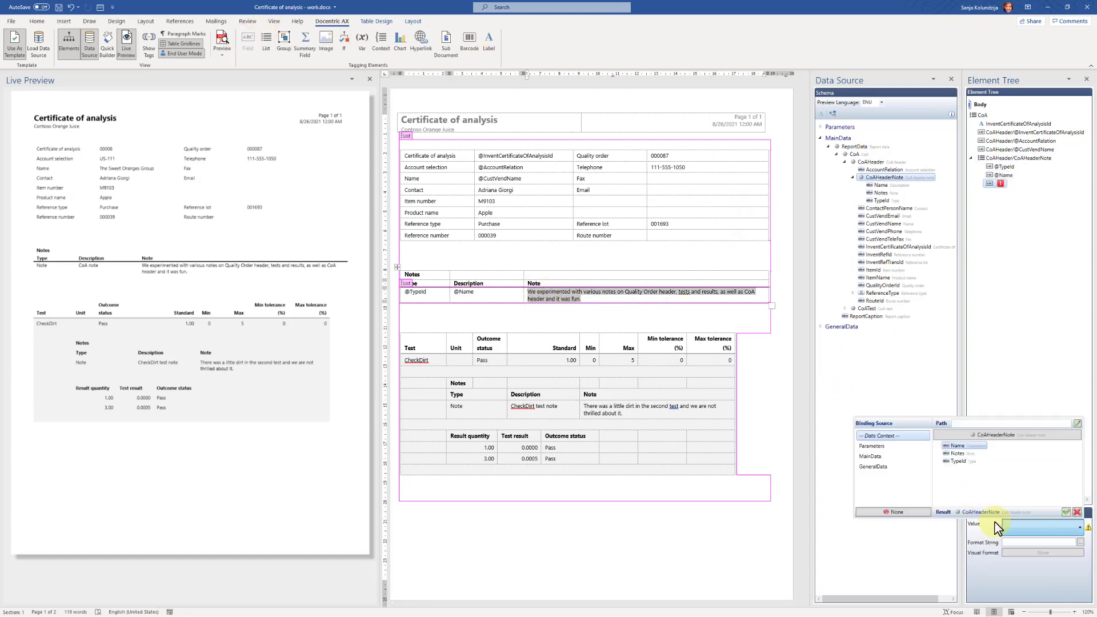
double_click(956, 453)
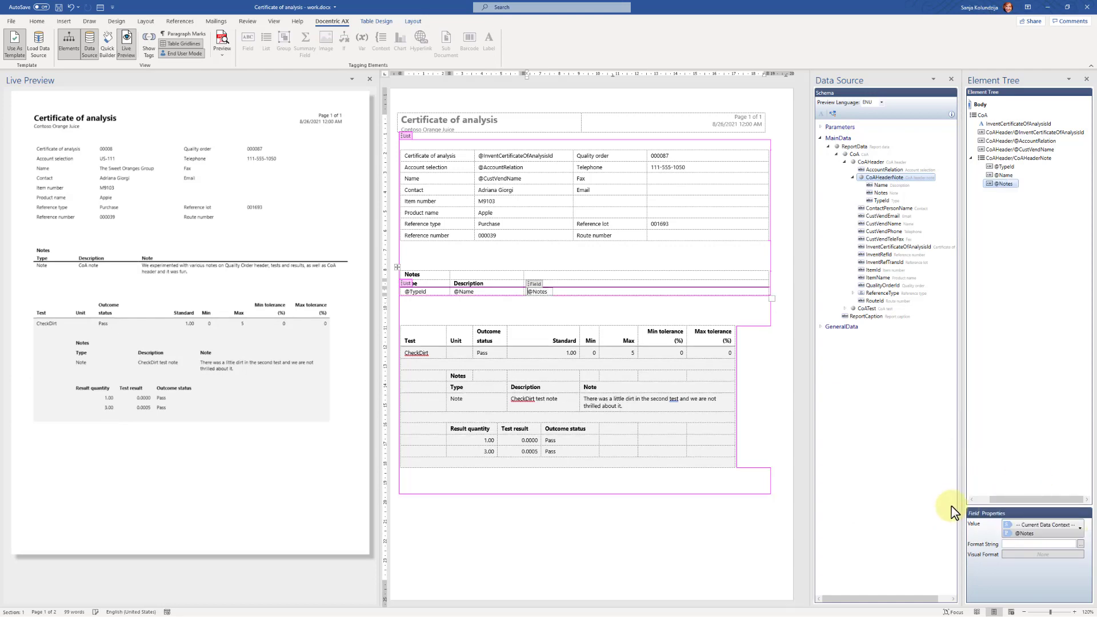
- Examine the CoAHeaderNote element and its Notes text in the preview data XML, and close the editor without changes
click(833, 113)
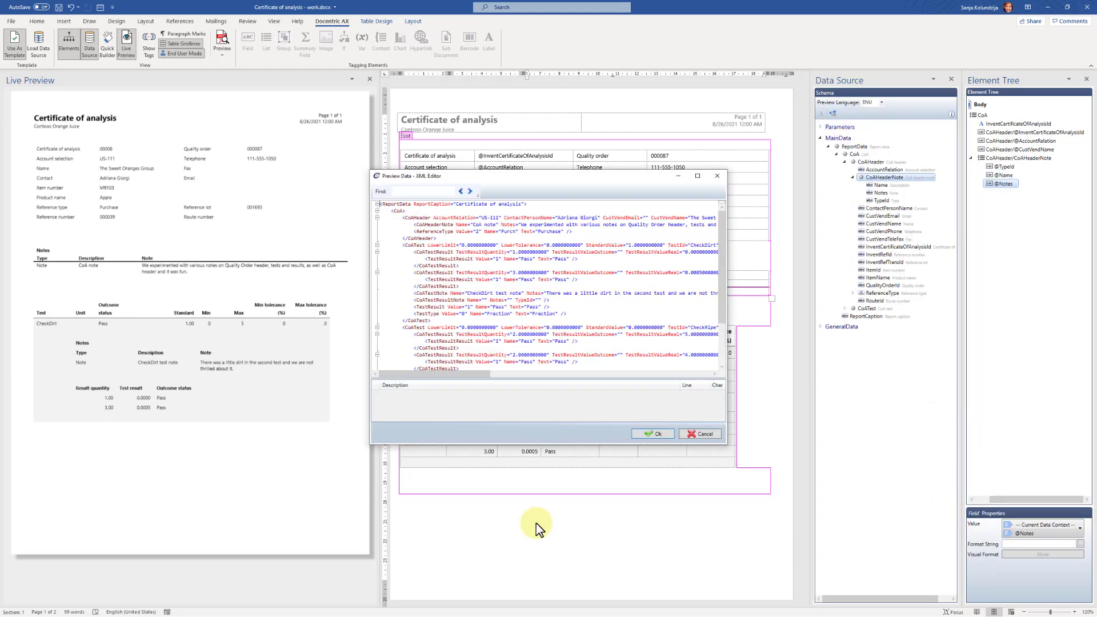
drag(495, 176, 412, 314)
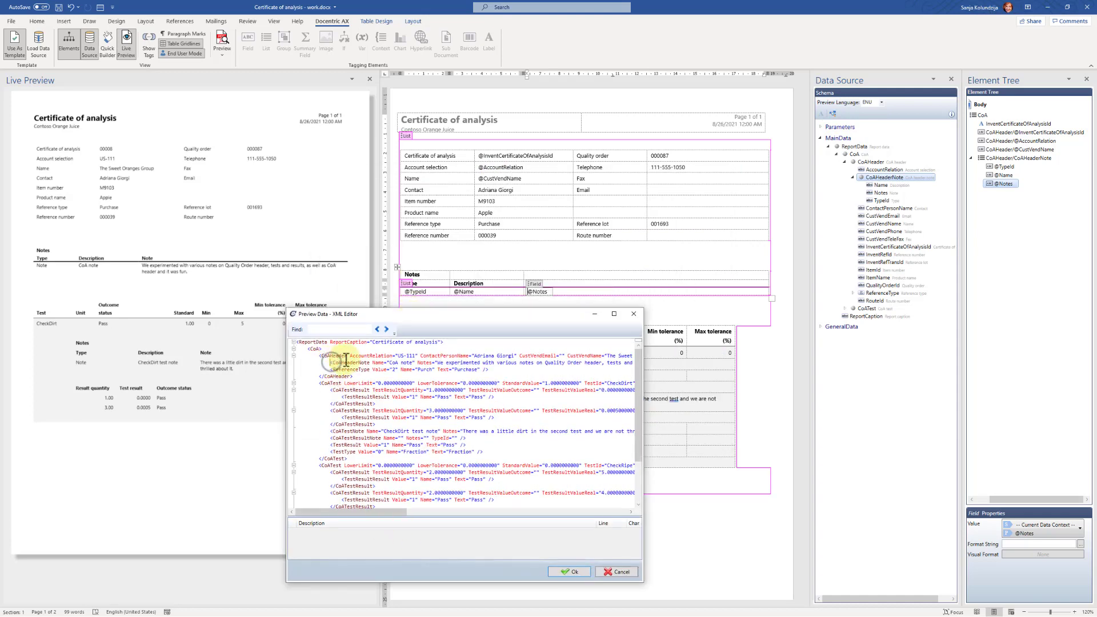
drag(331, 362, 359, 362)
drag(438, 362, 574, 363)
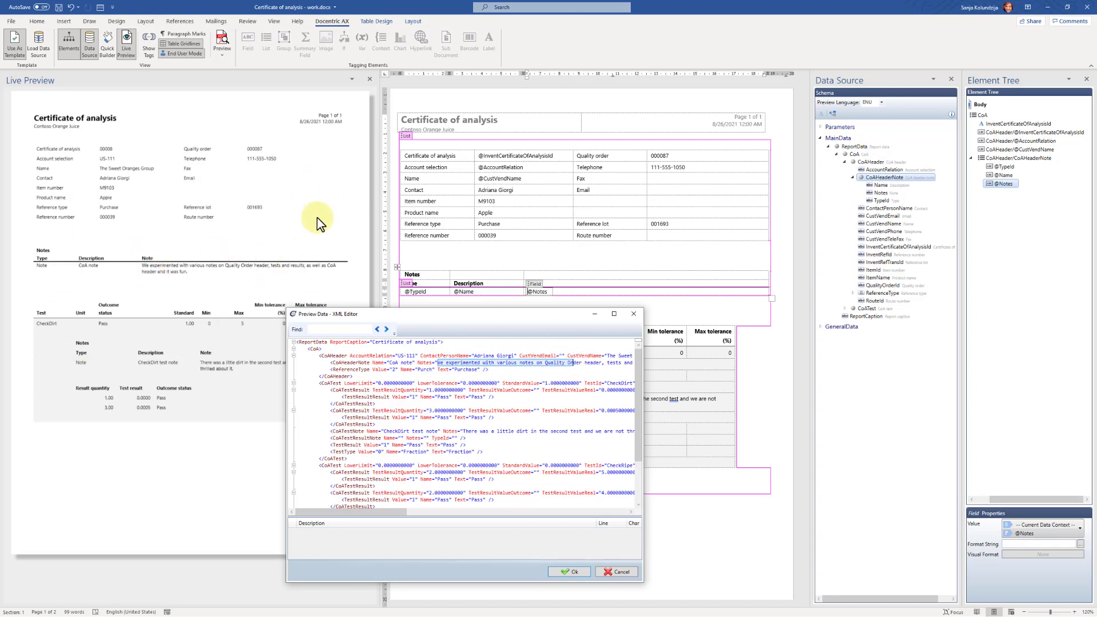
click(621, 572)
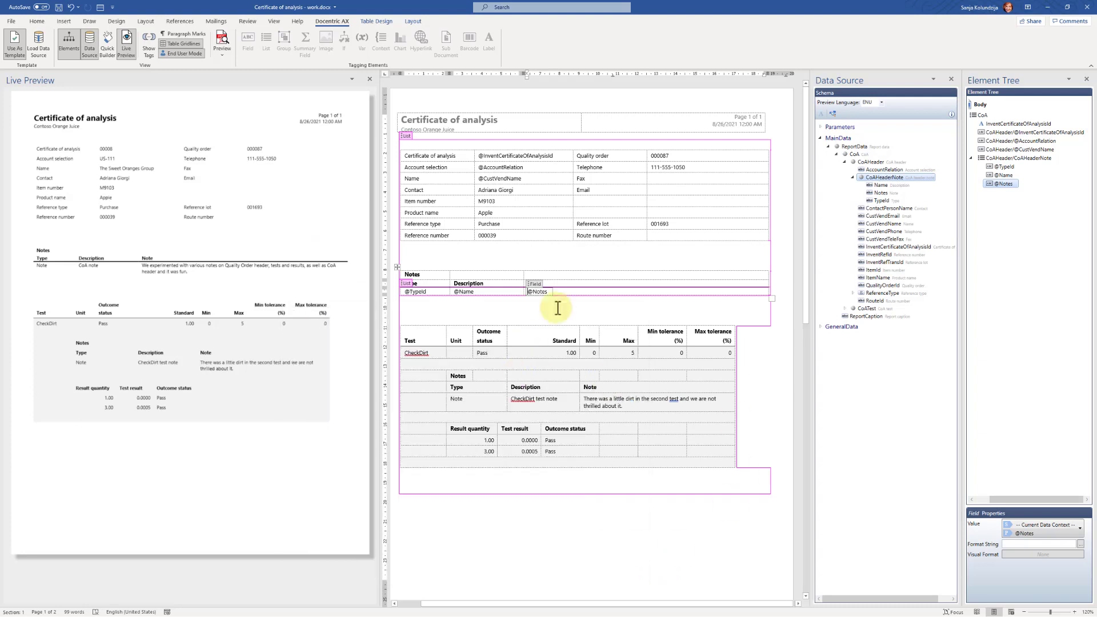
- Wrap the upper Notes table in an If element with the condition count(CoAHeader/CoAHeaderNote) > 0
click(404, 262)
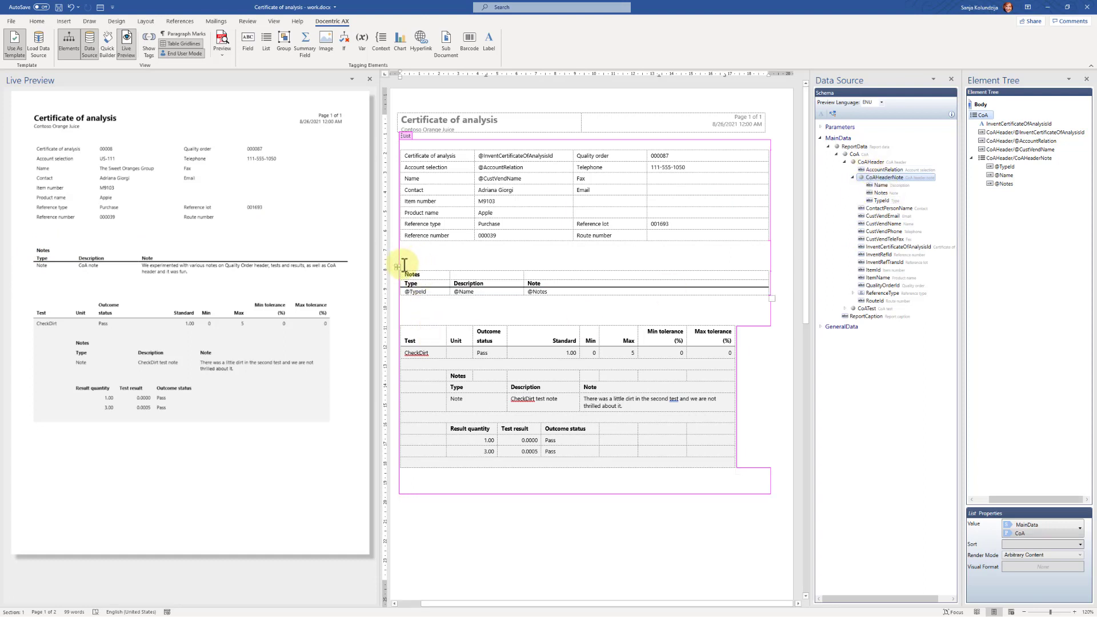
drag(404, 264, 404, 298)
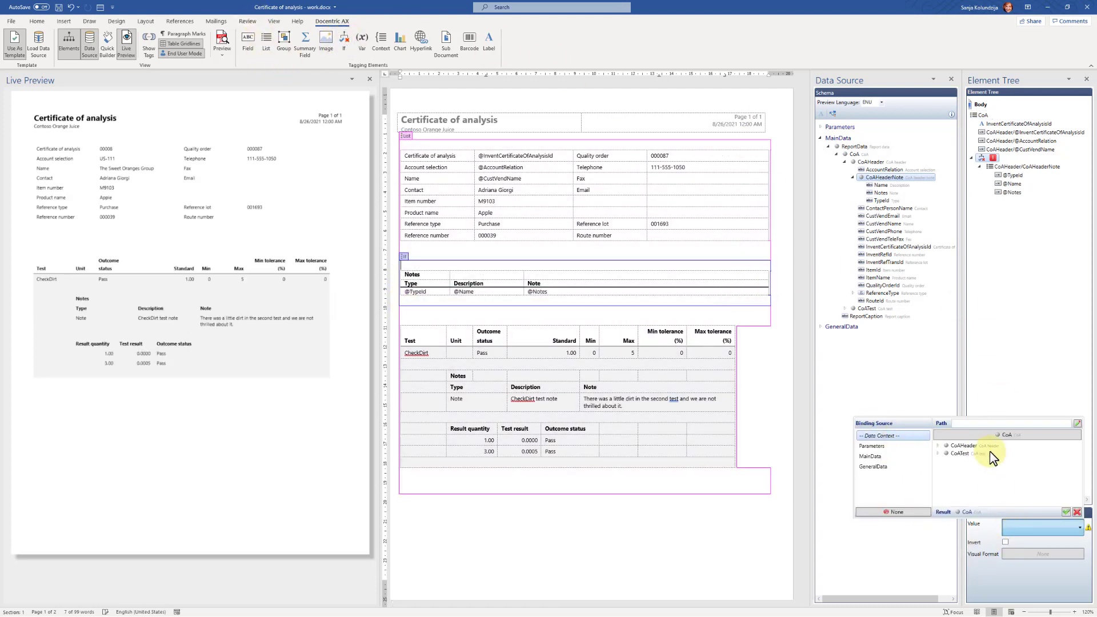
click(939, 445)
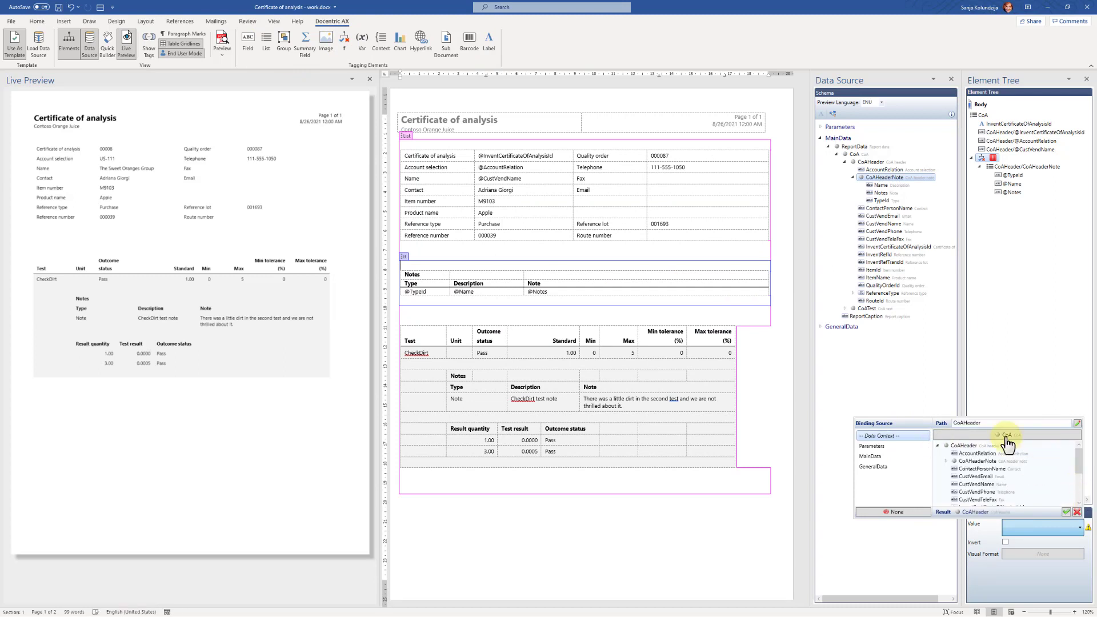
click(982, 461)
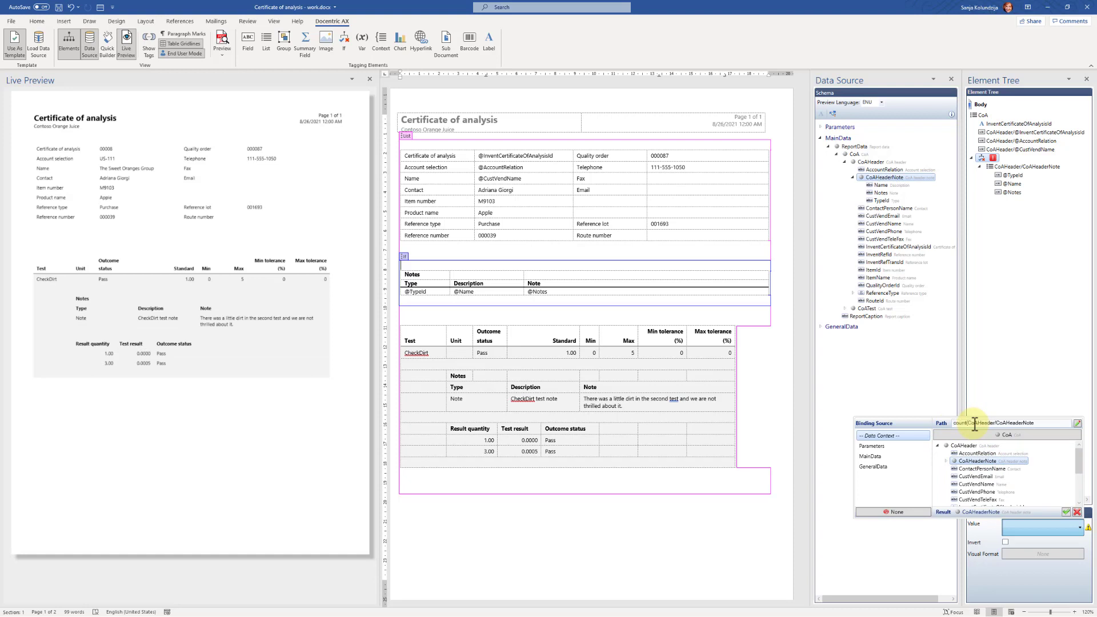
click(1079, 429)
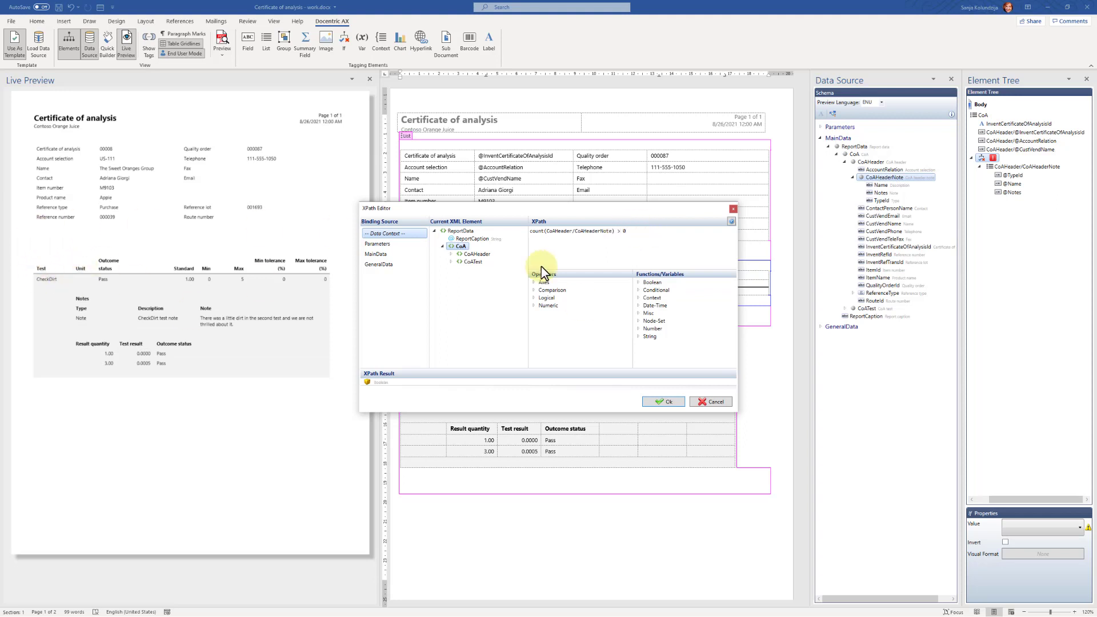
drag(525, 208, 818, 184)
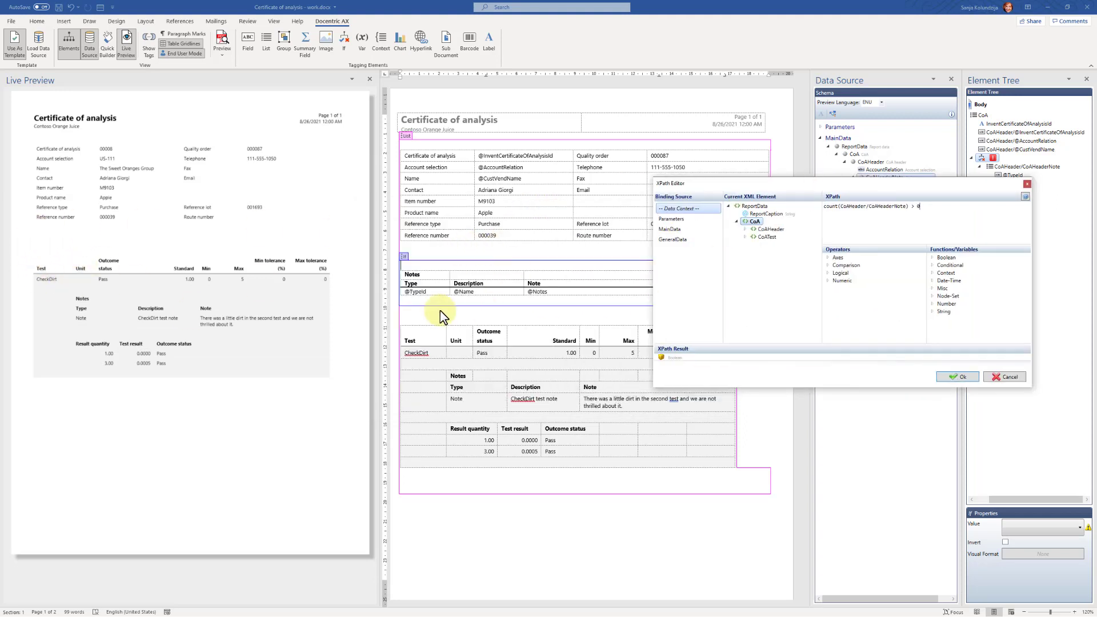
click(958, 376)
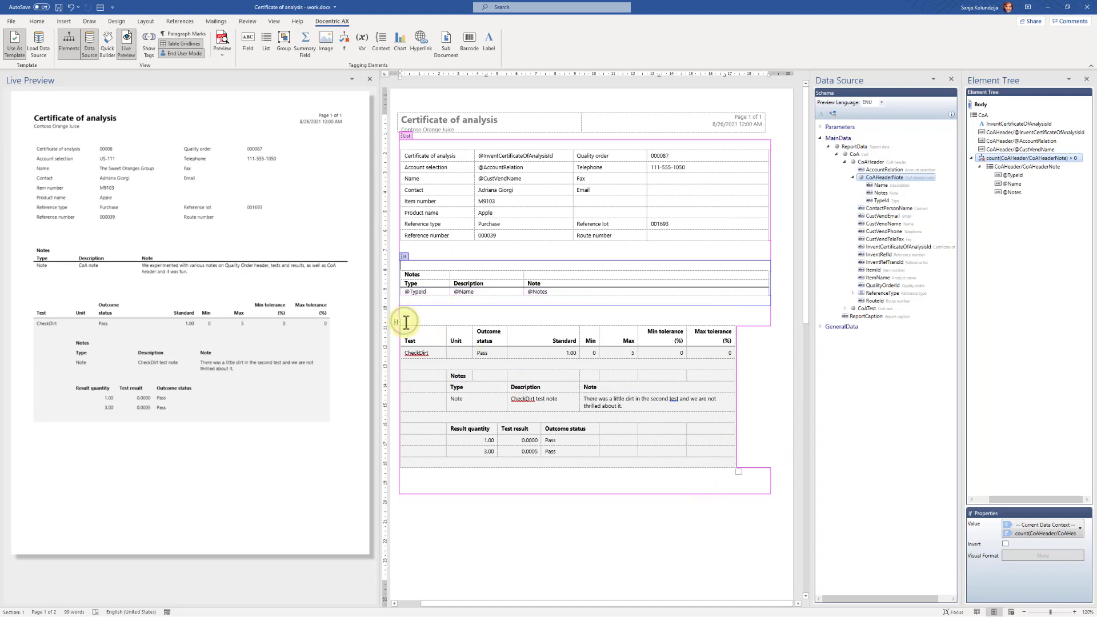
- Wrap the entire test table in a List element bound to CoATest, and check the repeated tests in the live preview
mouse_move(406, 323)
mouse_down()
mouse_move(404, 473)
mouse_move(452, 468)
mouse_up()
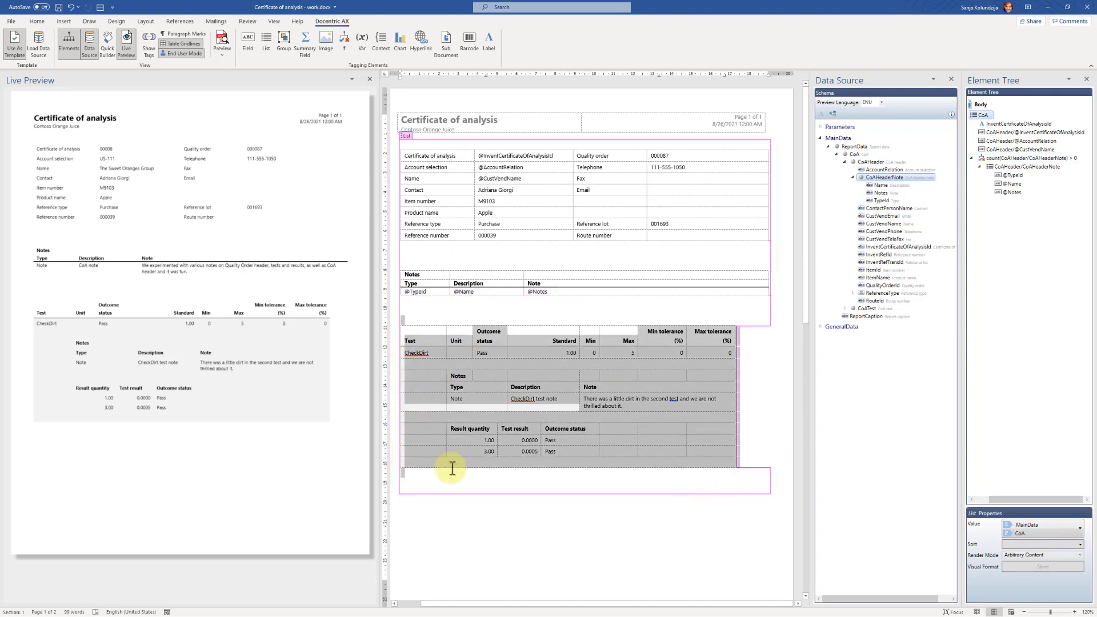
click(845, 162)
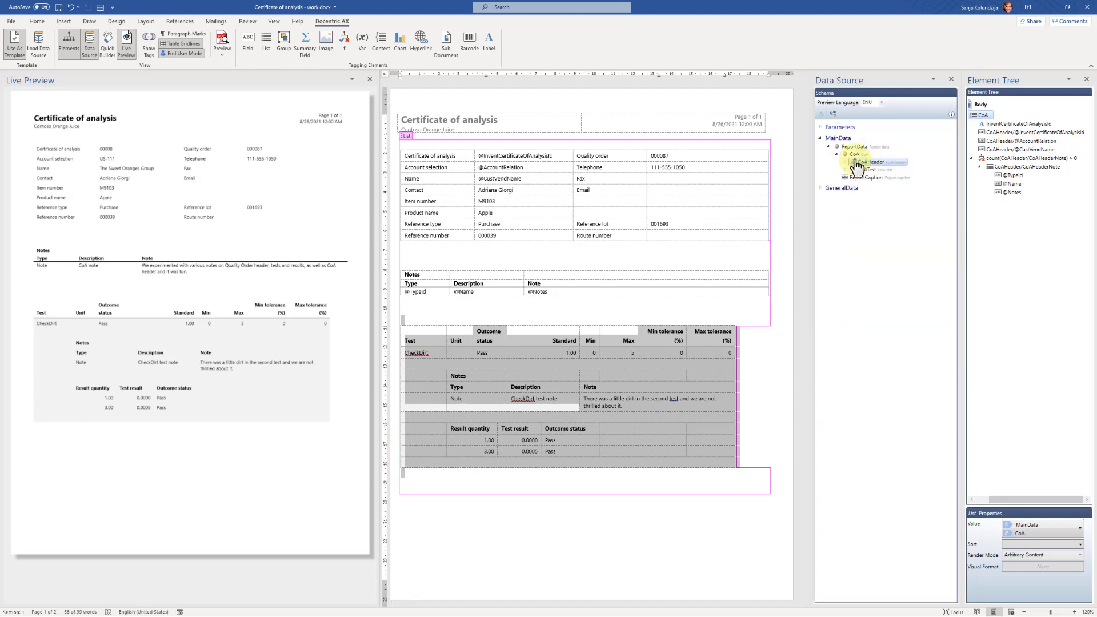
click(868, 170)
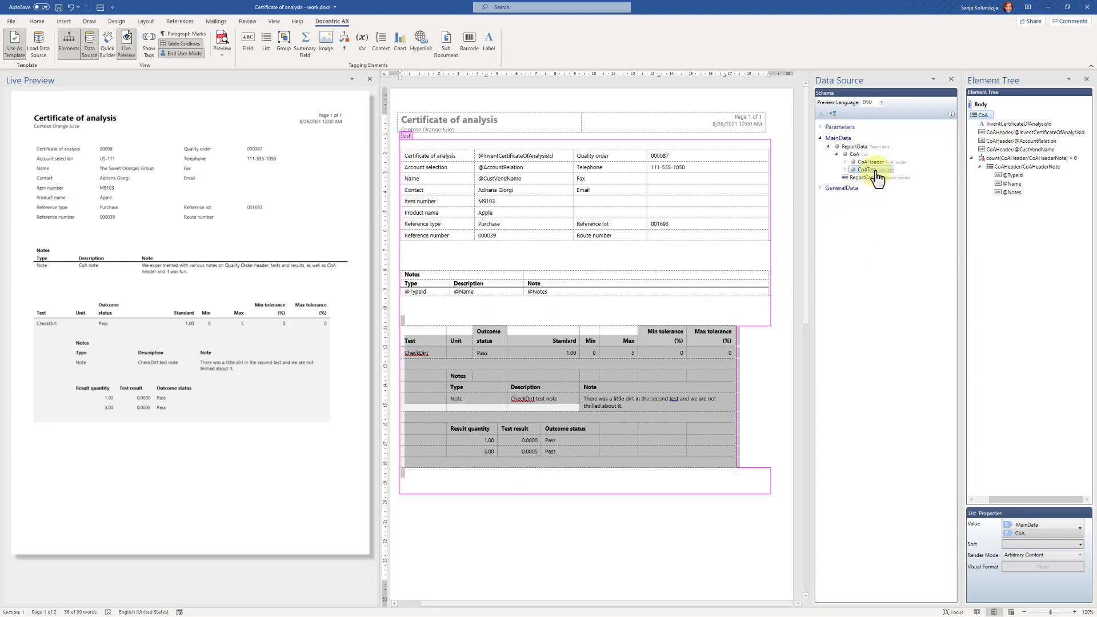
drag(877, 173, 426, 470)
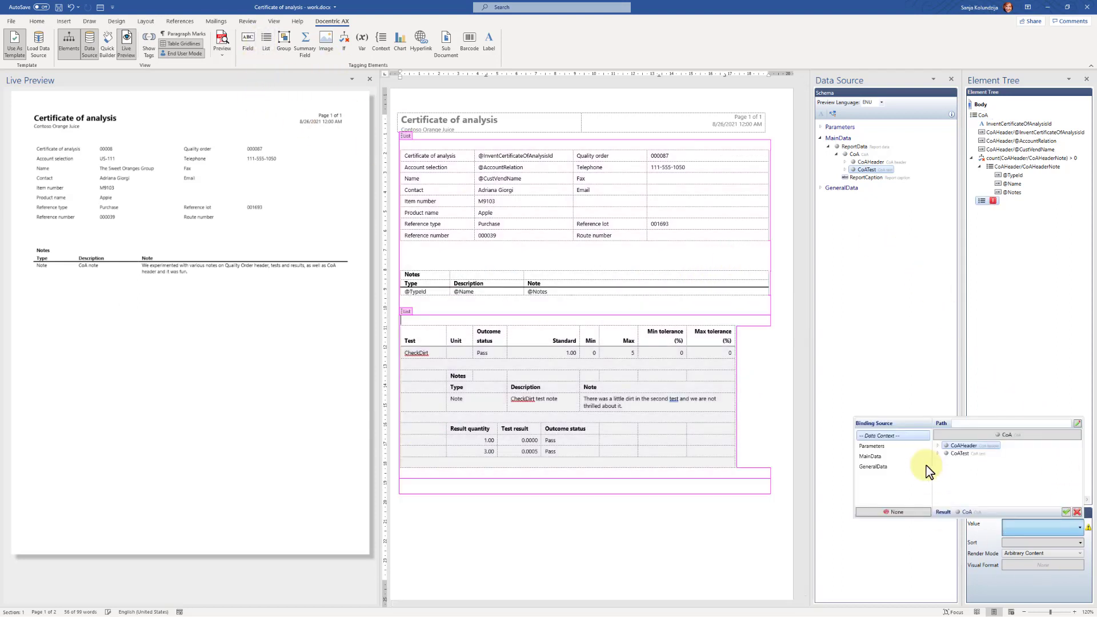
double_click(962, 455)
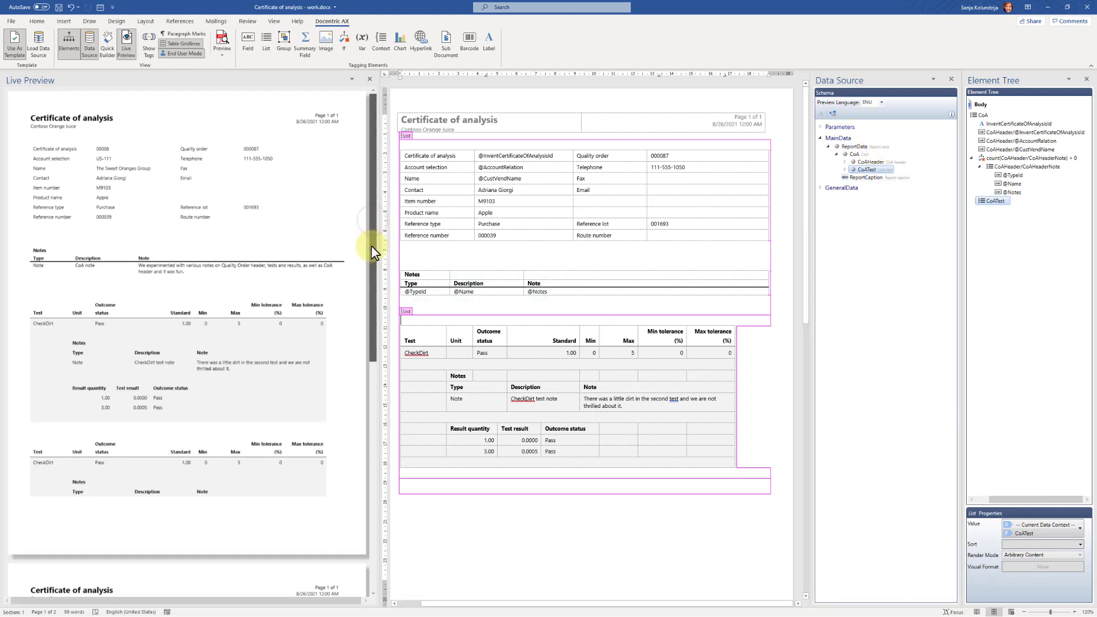
scroll(372, 251, down, 4)
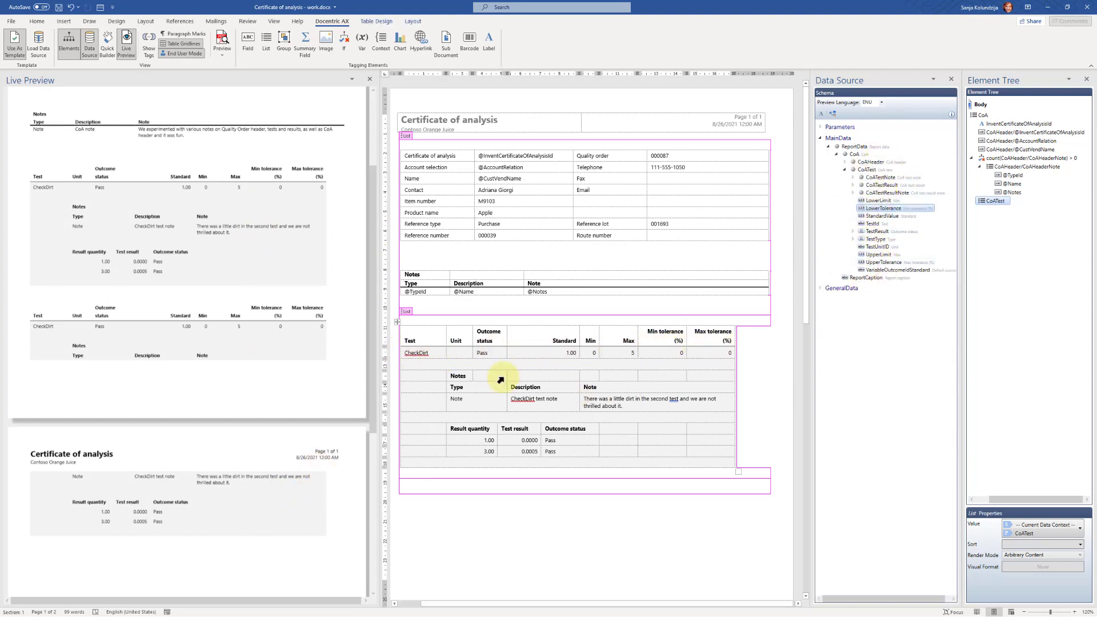
- Tag the Test value in the test table's first data row with a Field bound to TestId
double_click(418, 353)
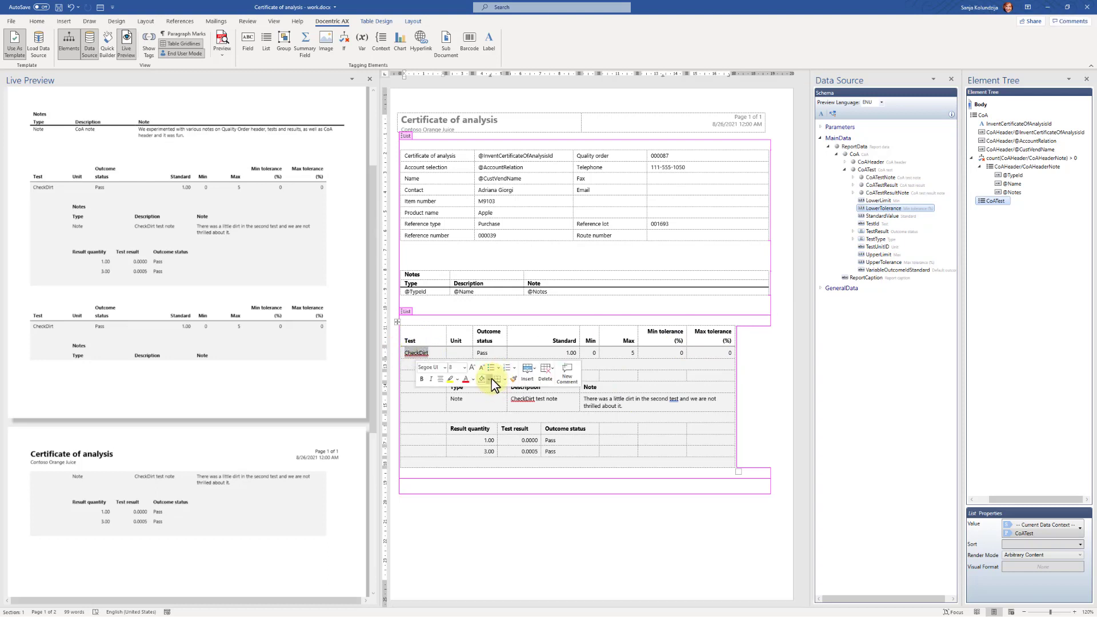
click(248, 46)
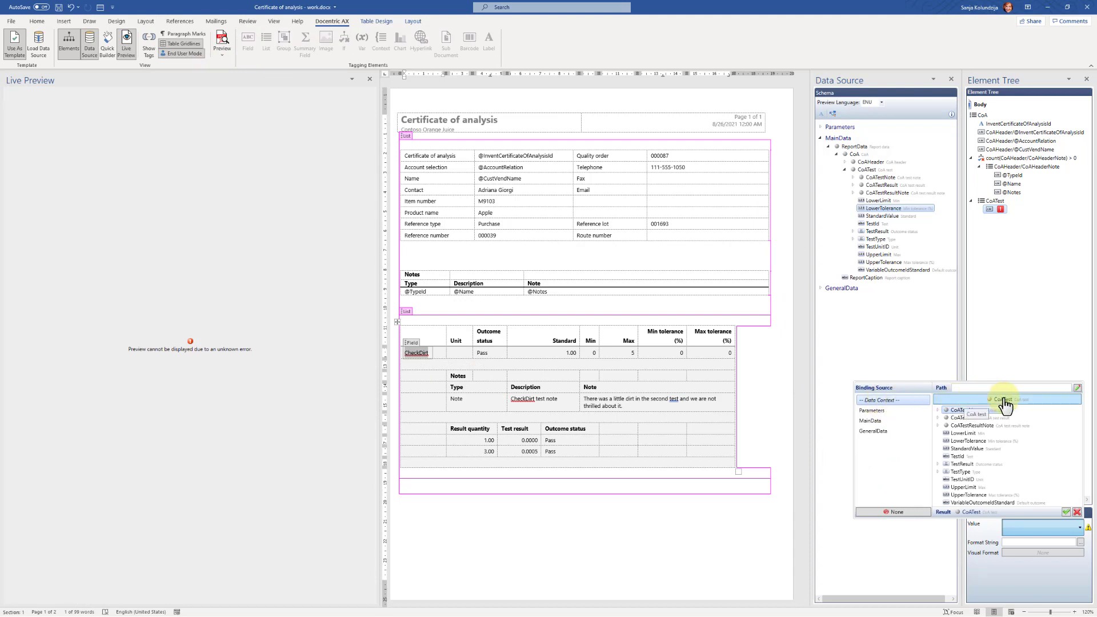
double_click(958, 458)
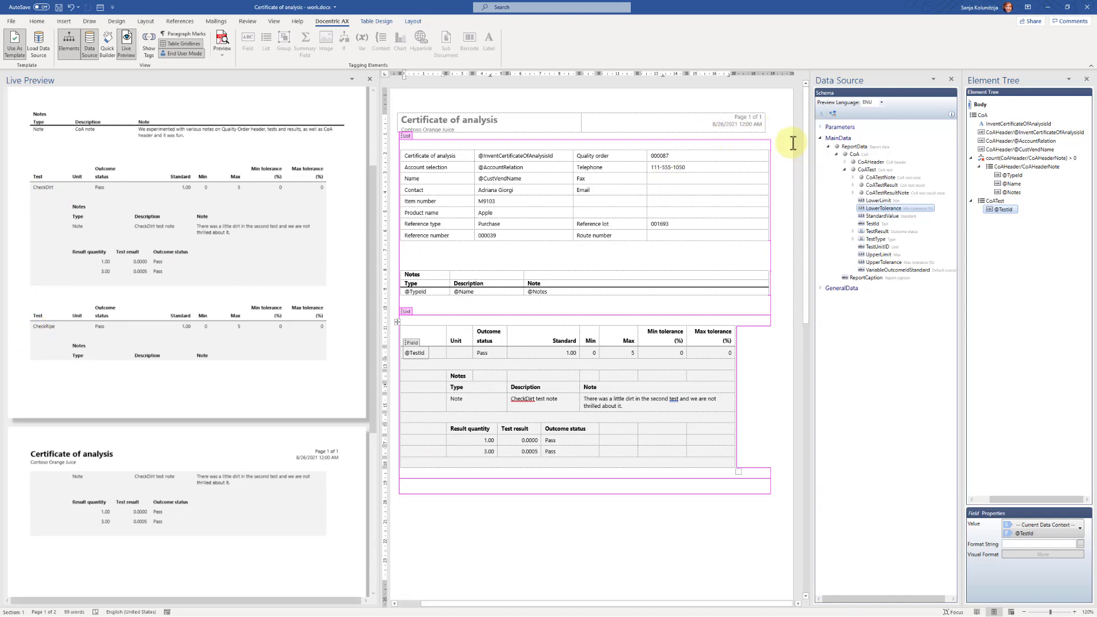
- Inspect the TestId values of the CoATest elements in the preview data XML, and close the editor without changes
click(834, 112)
drag(363, 449, 273, 486)
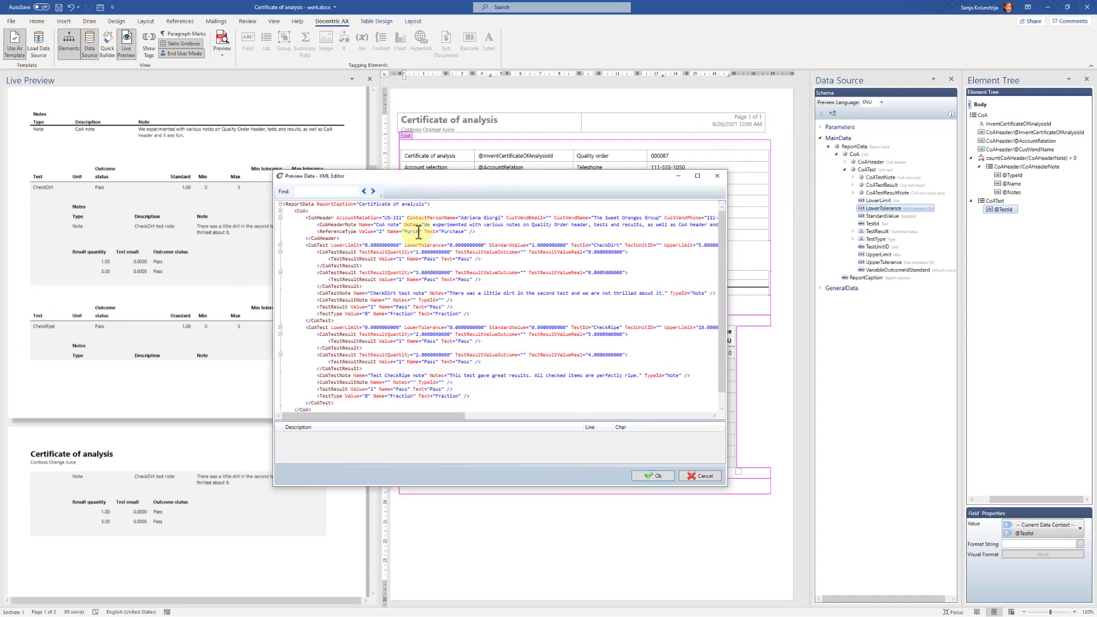
double_click(609, 246)
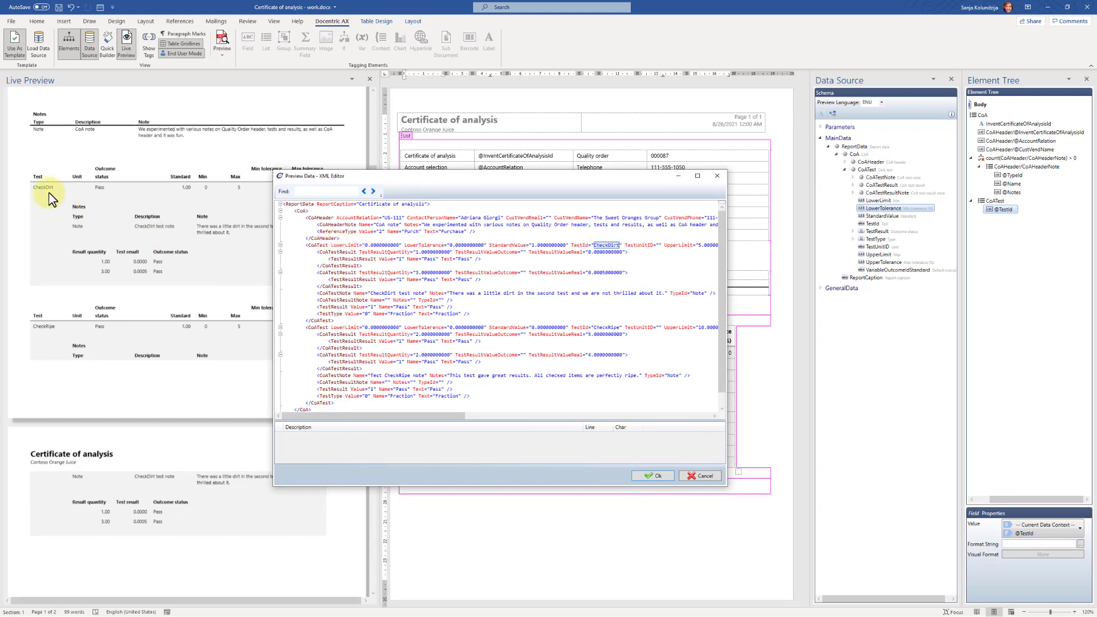
double_click(608, 327)
click(700, 477)
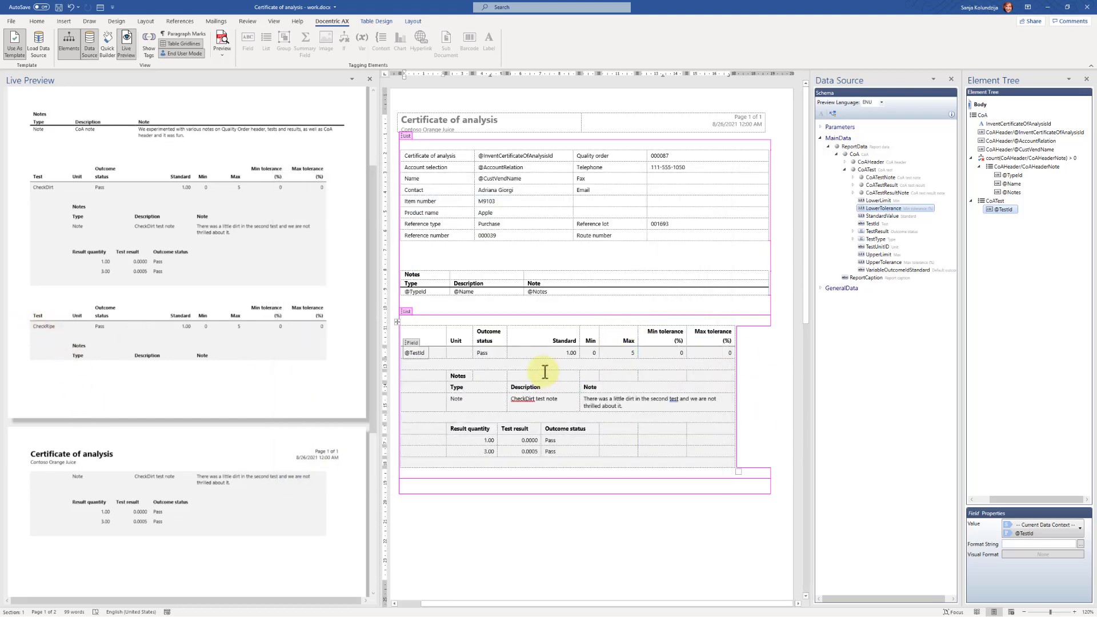
- Tag the Min value in the test table with a Field bound to LowerLimit
click(482, 353)
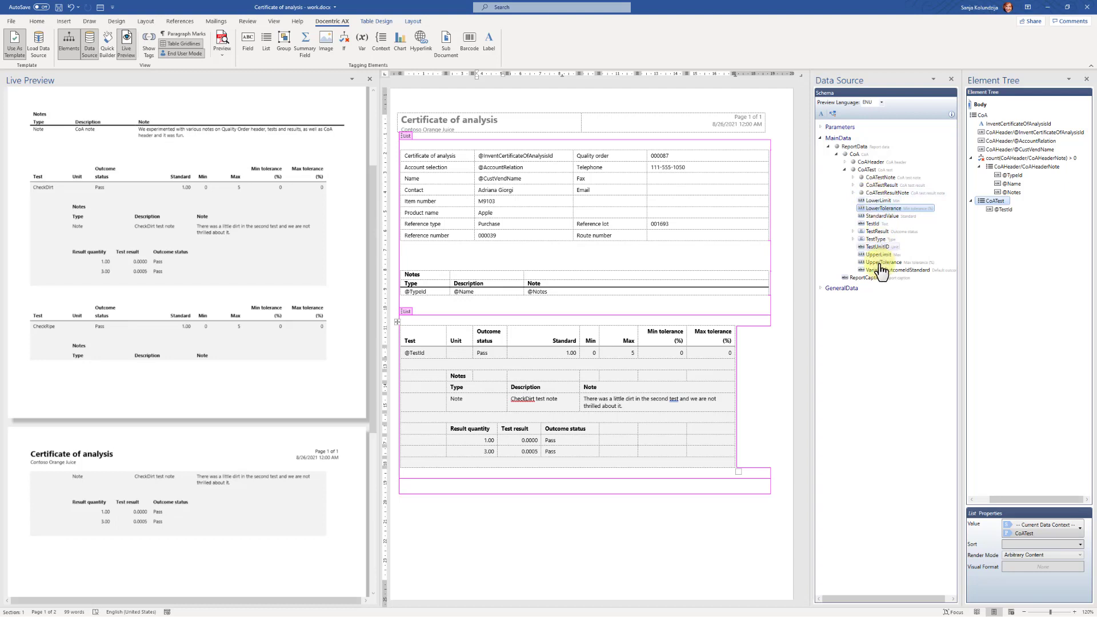
double_click(596, 353)
click(248, 41)
click(1042, 529)
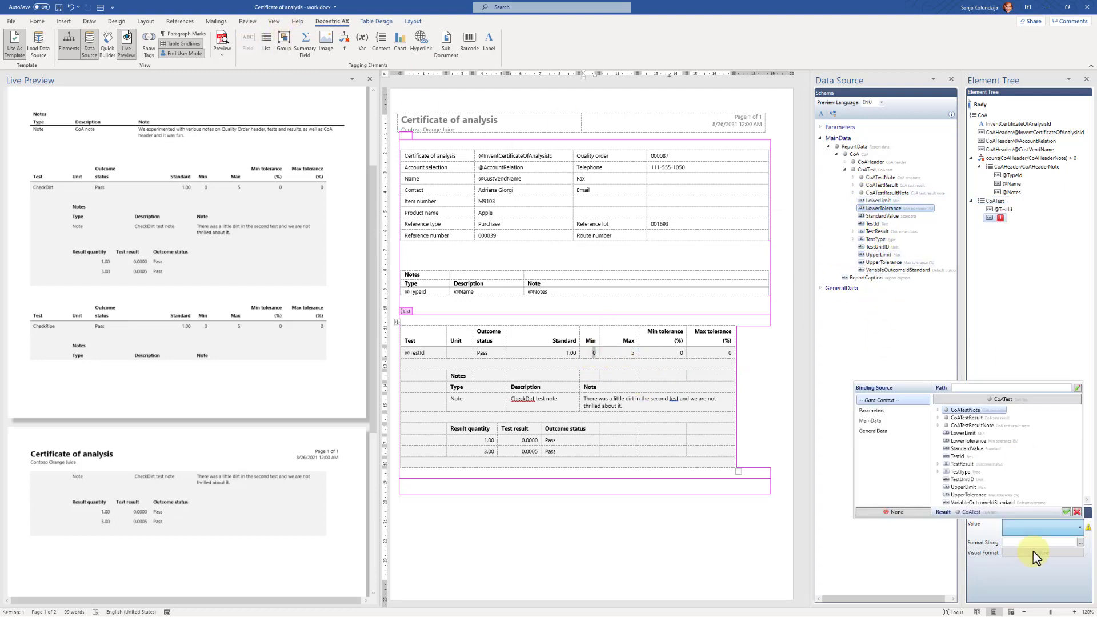
double_click(962, 438)
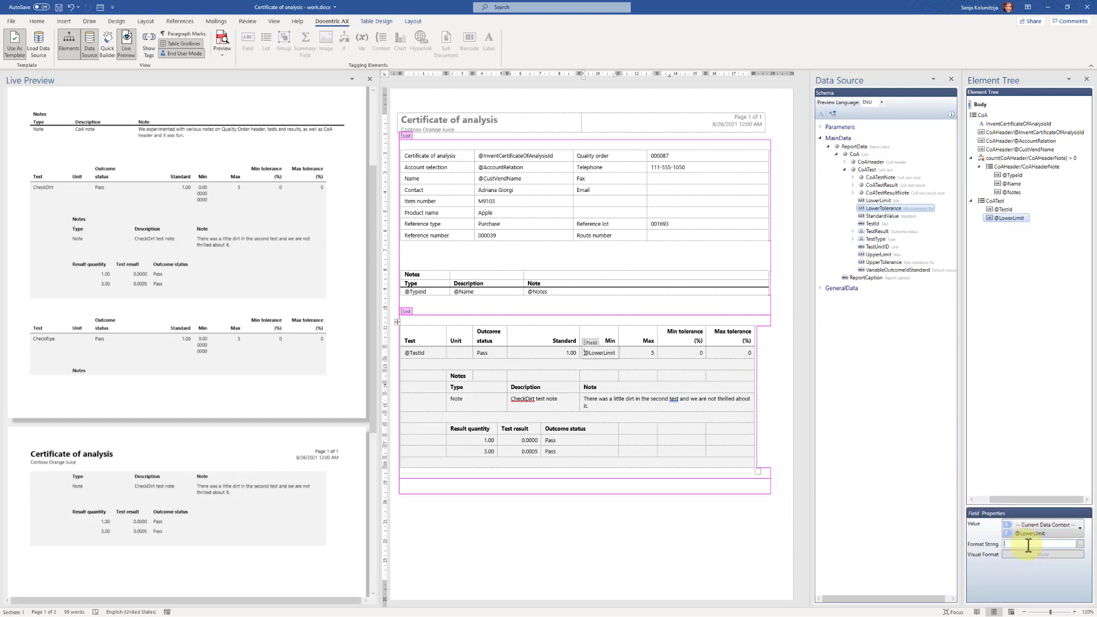
- Set the format string of the LowerLimit field in the test table to n0
click(1029, 546)
text(n0)
click(779, 352)
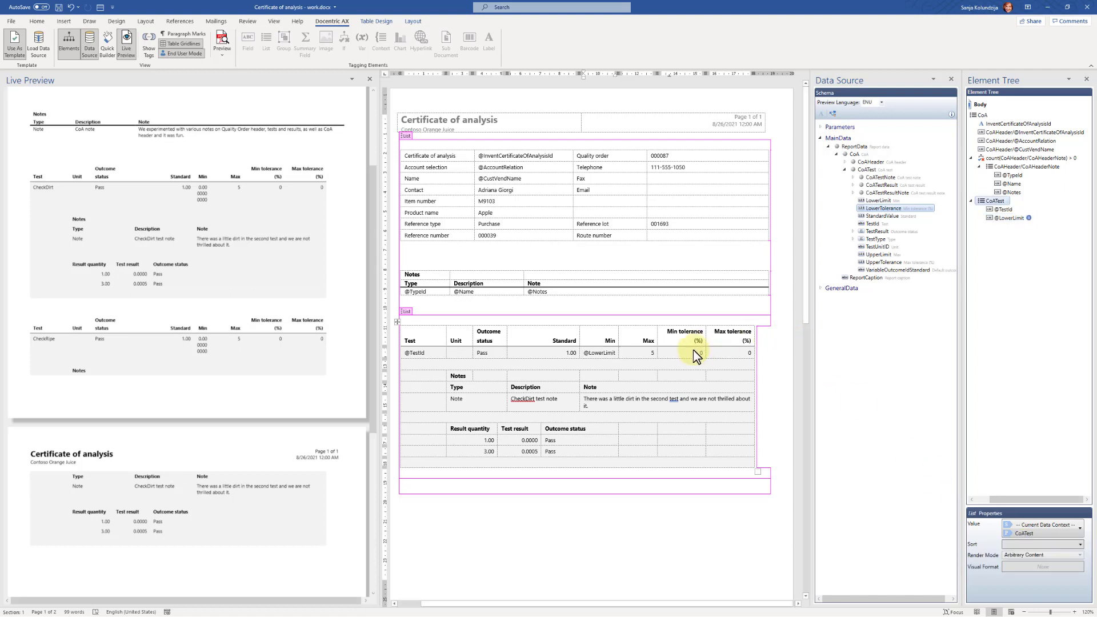
- Tag the Max value in the test table with a Field bound to UpperLimit, formatted without decimals
click(652, 353)
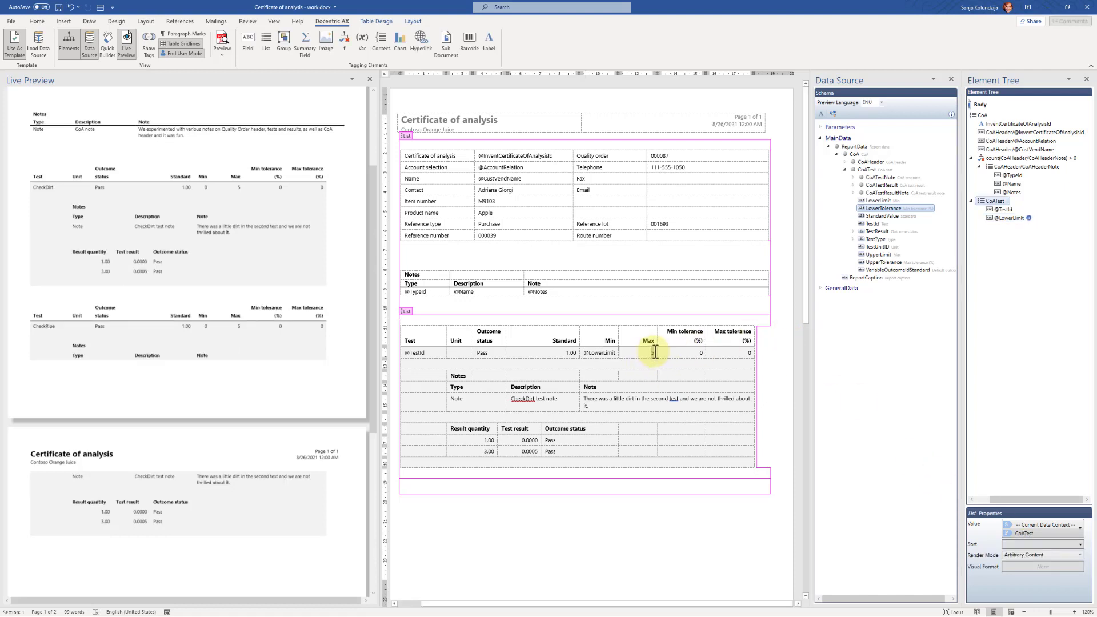
click(247, 41)
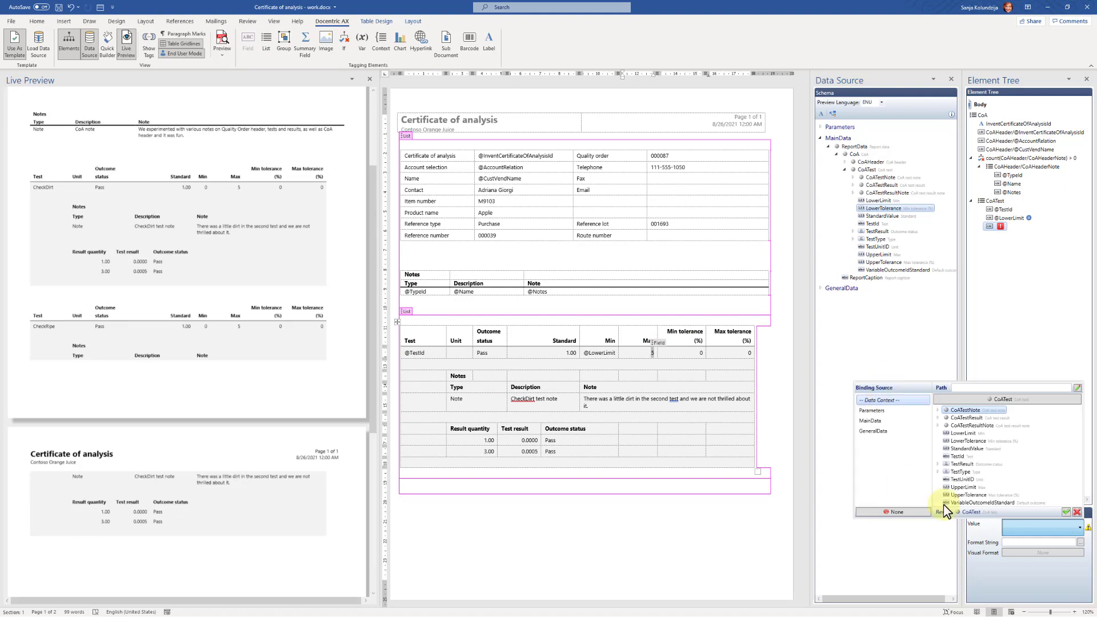
double_click(964, 487)
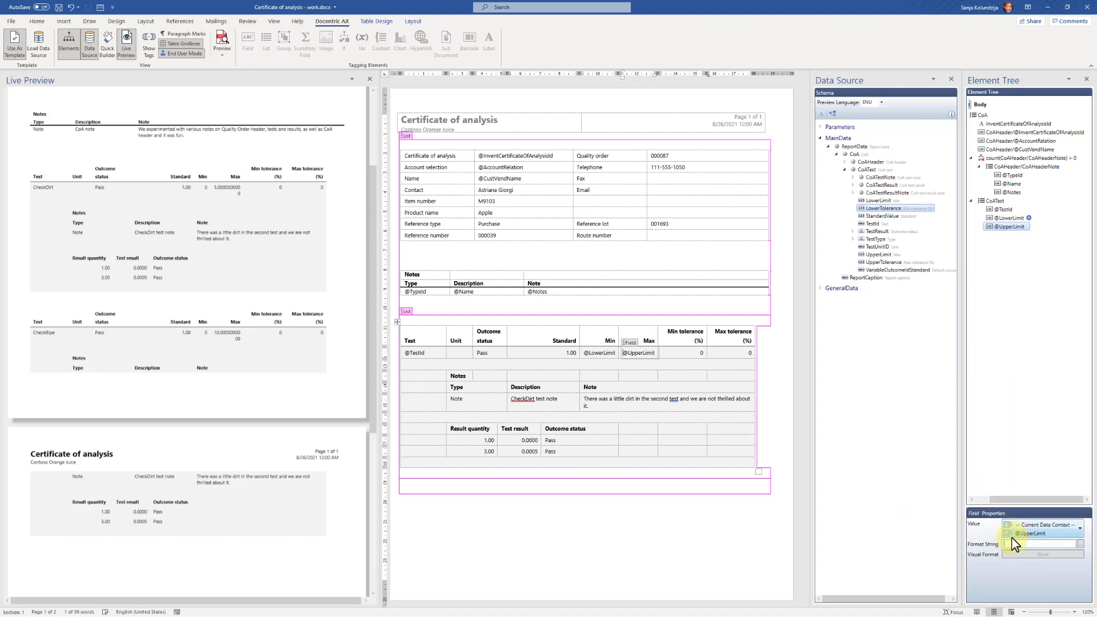
click(777, 351)
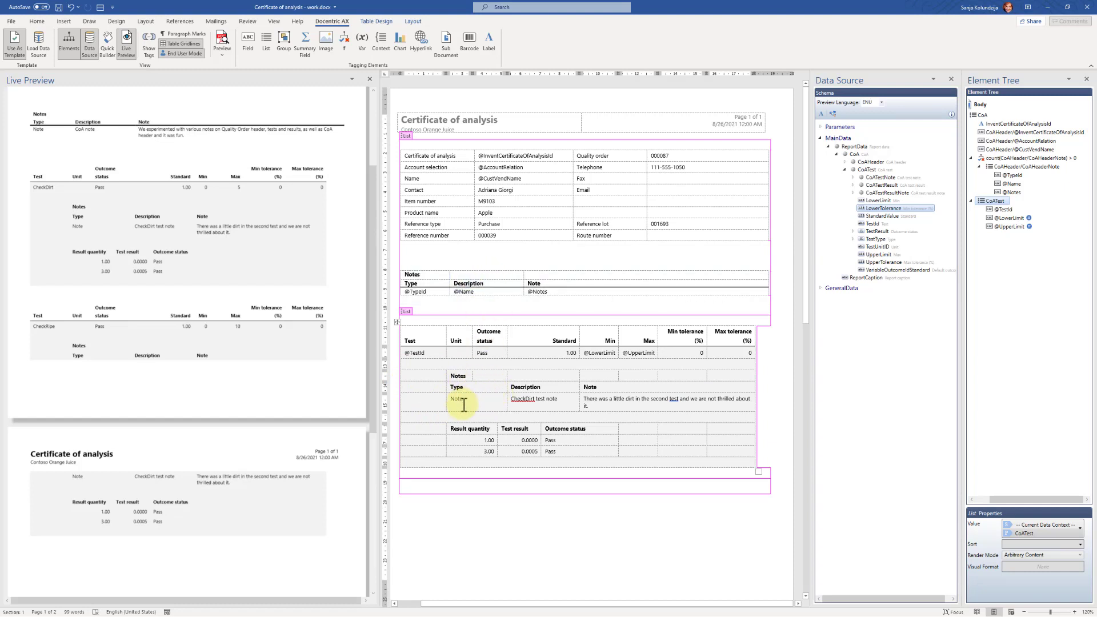
- Wrap the note row under the test table's Notes heading in a List element bound to CoATestNote
click(881, 178)
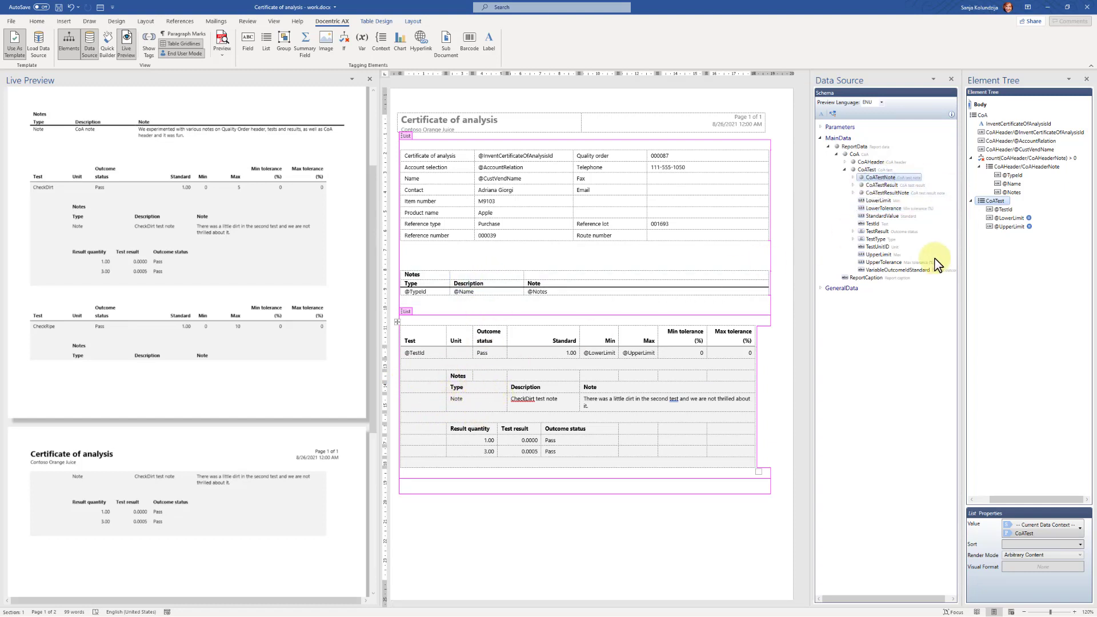
click(854, 178)
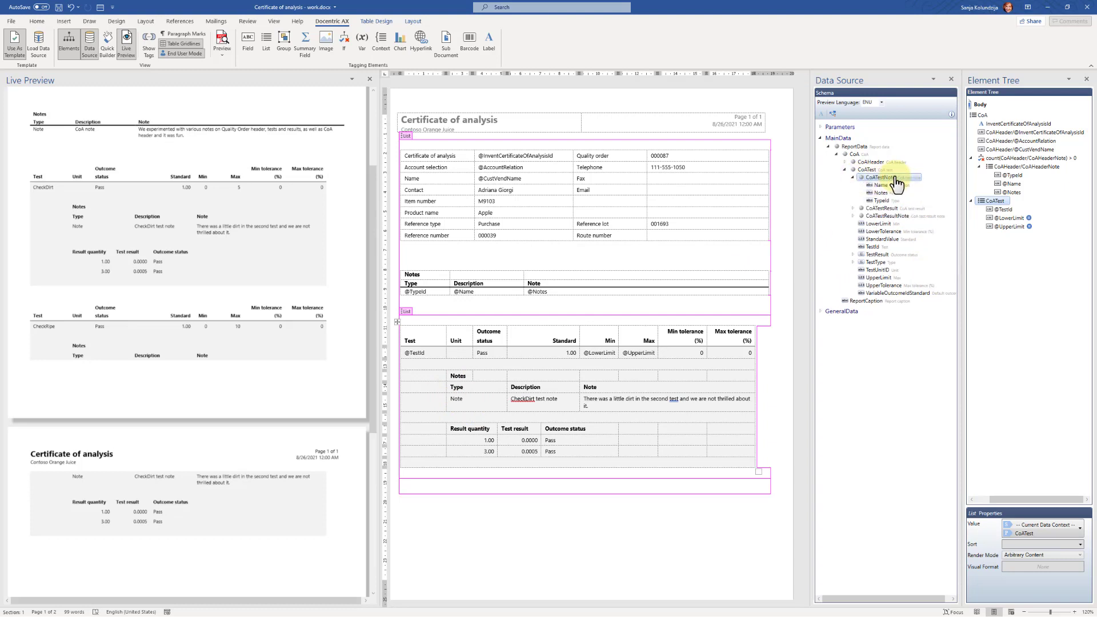
click(388, 407)
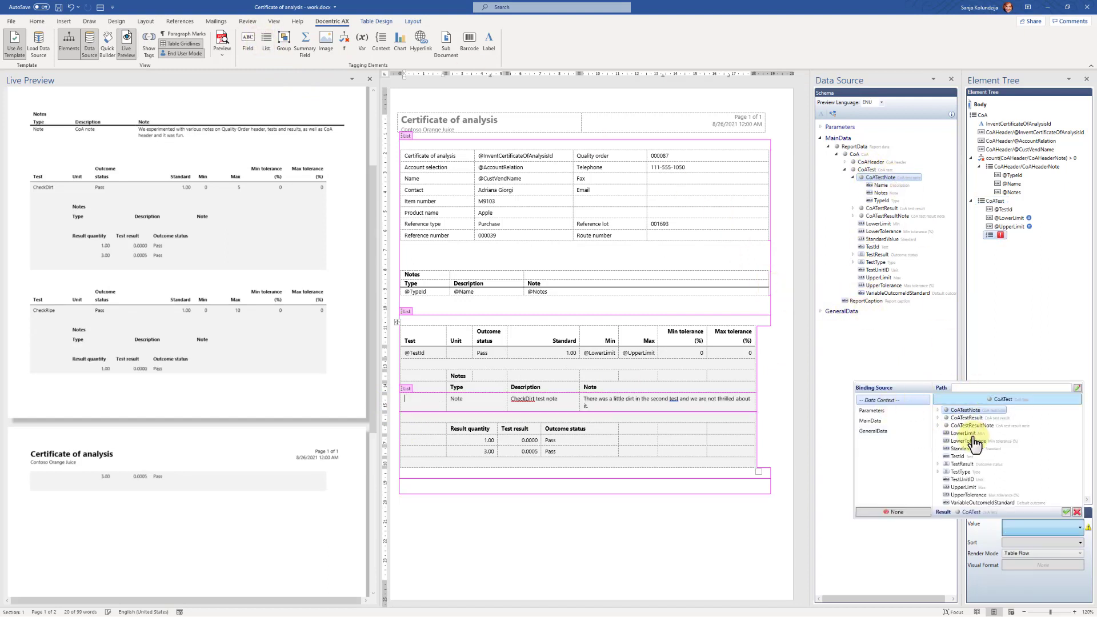
double_click(966, 410)
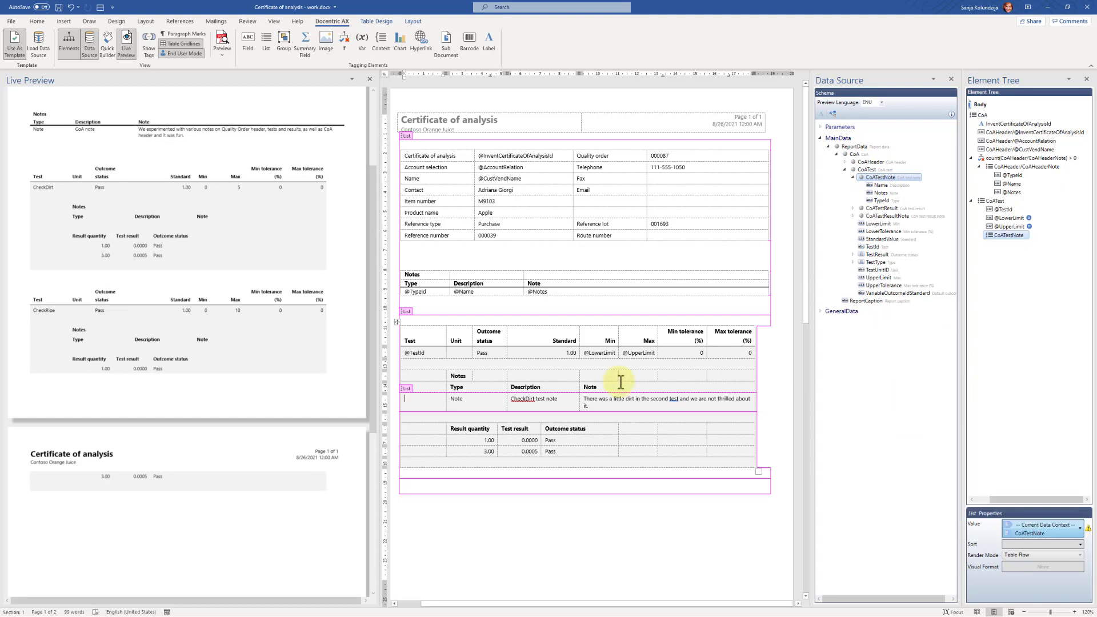
click(411, 407)
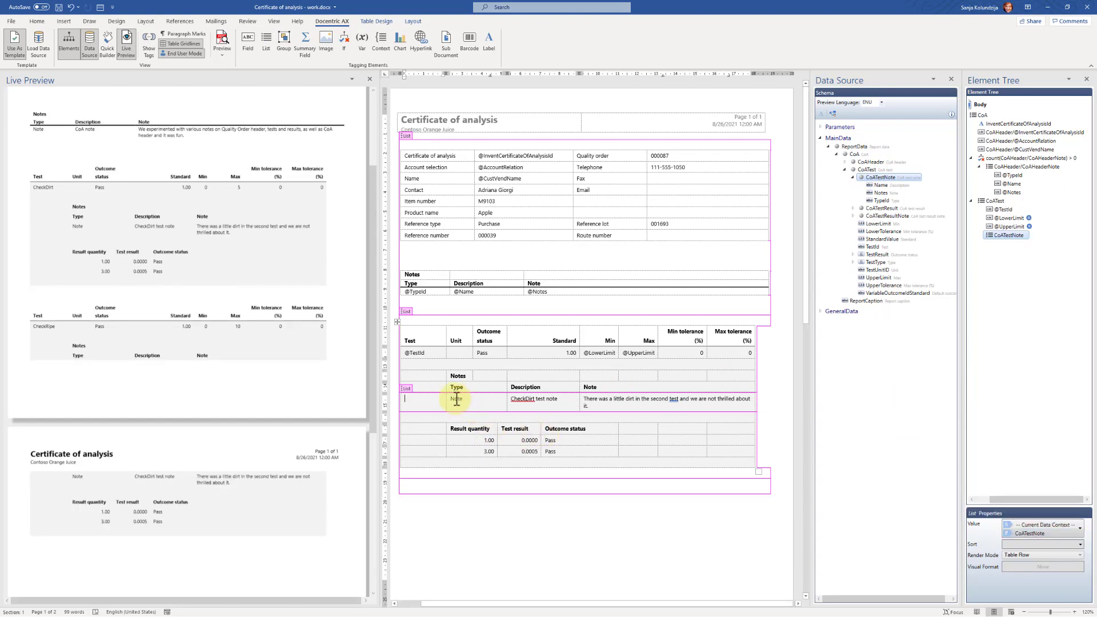
- Tag the test note's Type, Description and Note values with Fields bound to TypeId, Name and Notes
click(248, 40)
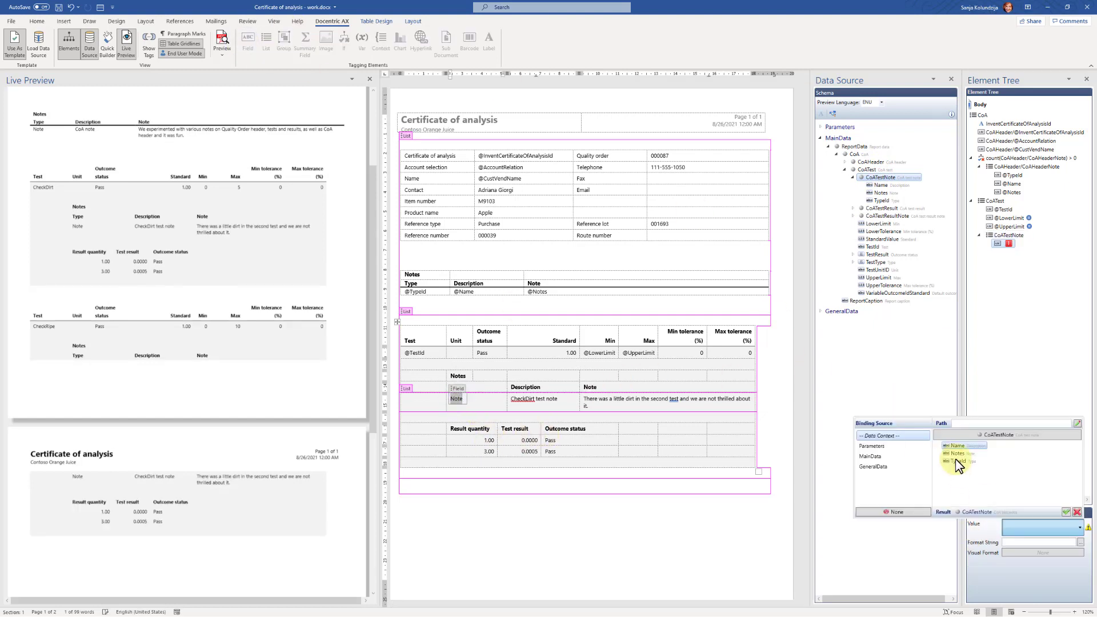
double_click(956, 459)
drag(510, 399, 559, 399)
click(247, 40)
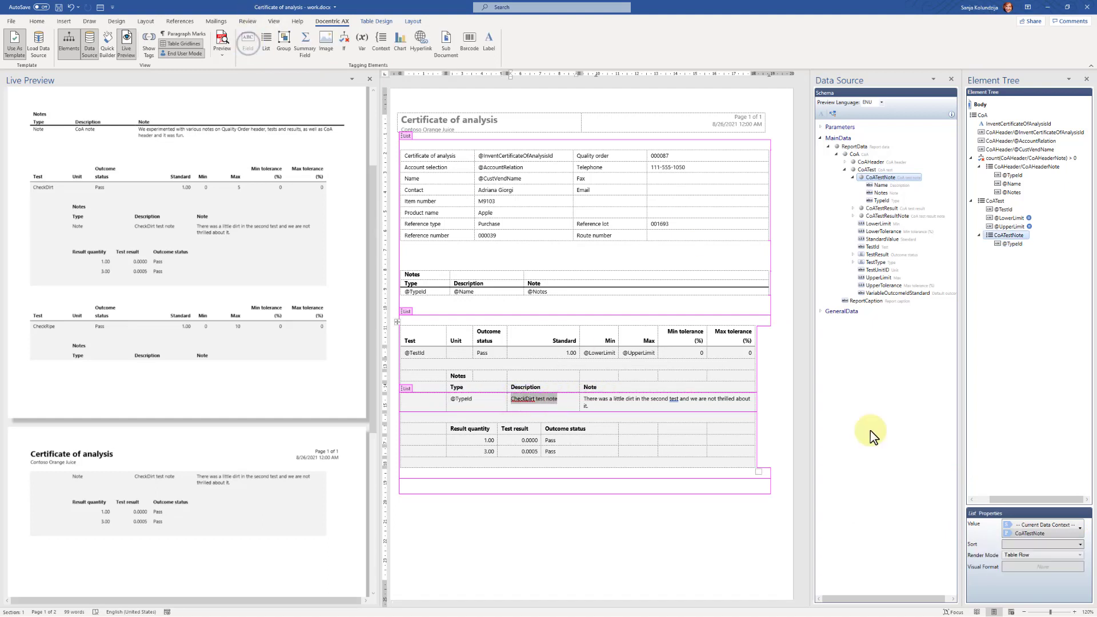
double_click(959, 445)
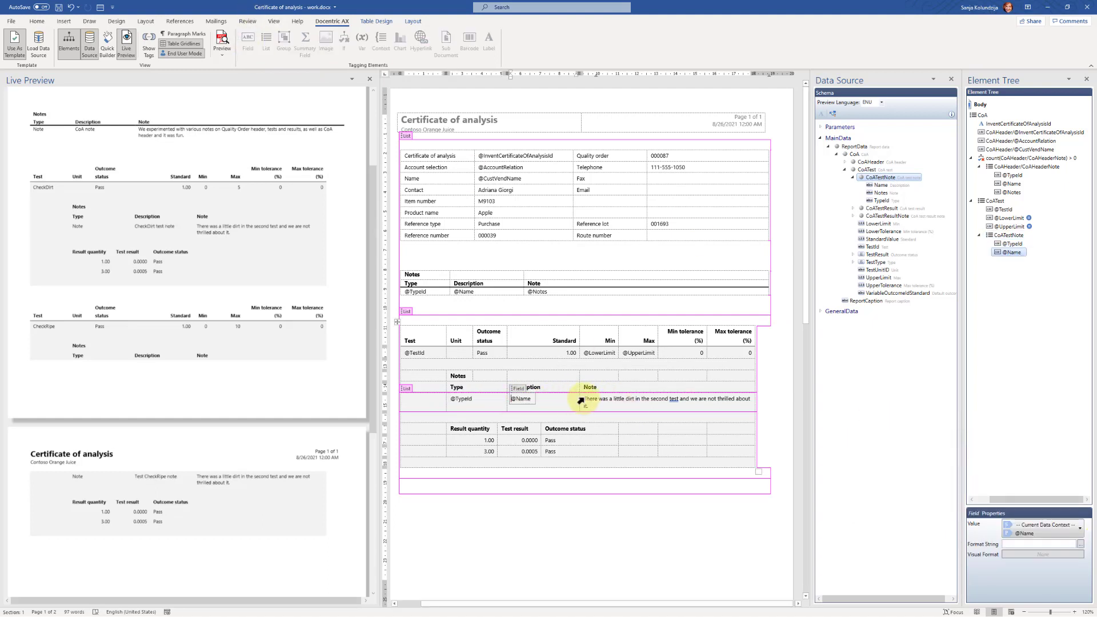
drag(584, 399, 589, 405)
click(248, 40)
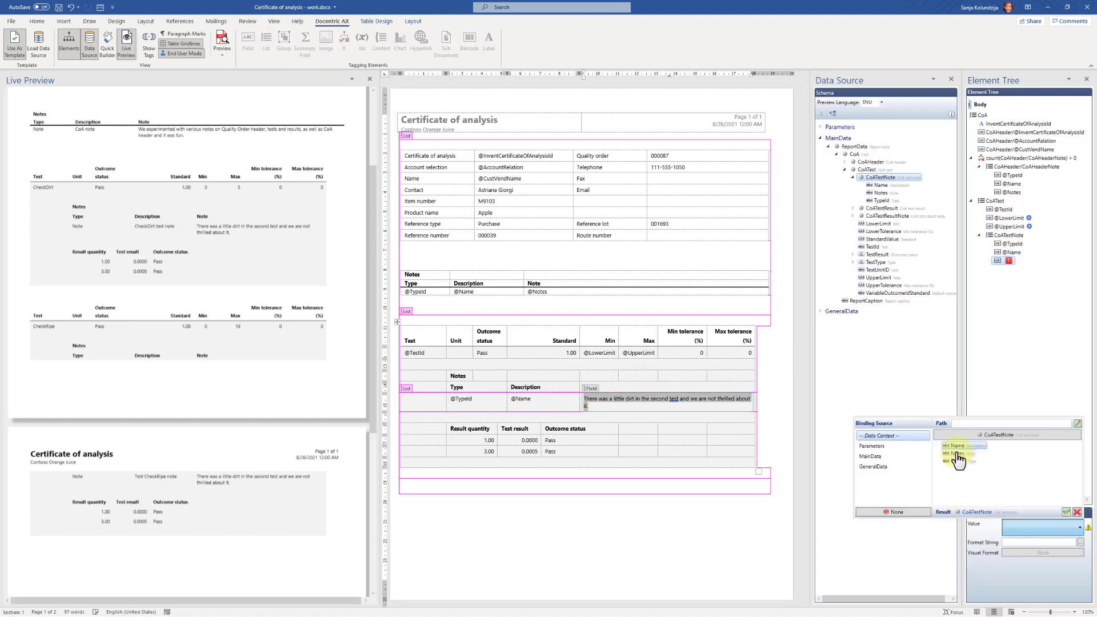
double_click(955, 456)
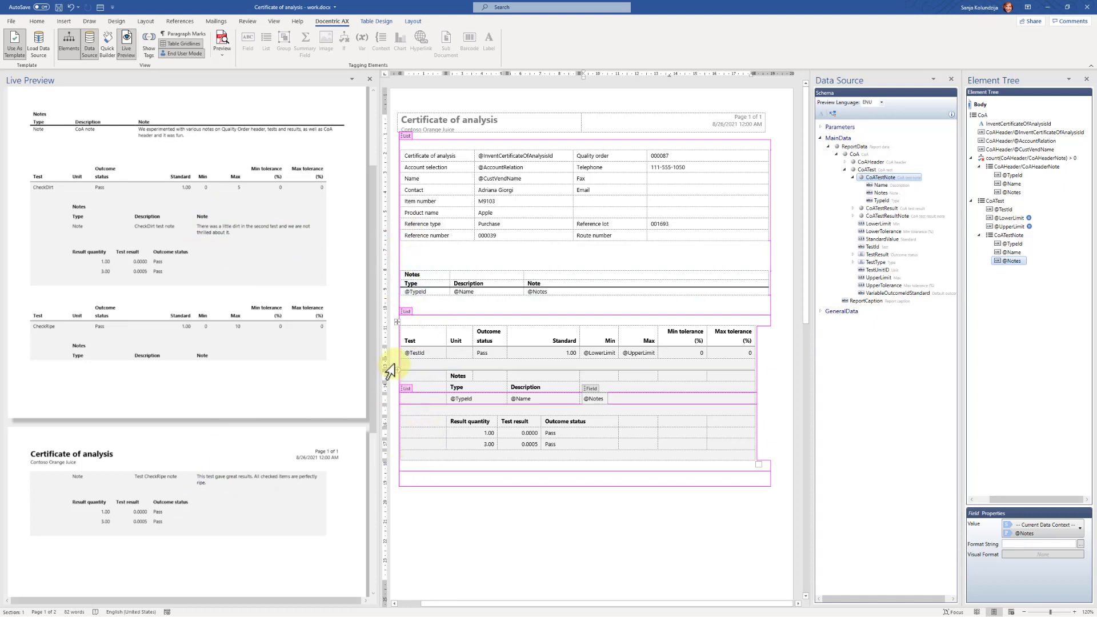
- Wrap the test table's Notes rows in an If element with the condition count(CoATestNote) > 0
drag(390, 370, 392, 400)
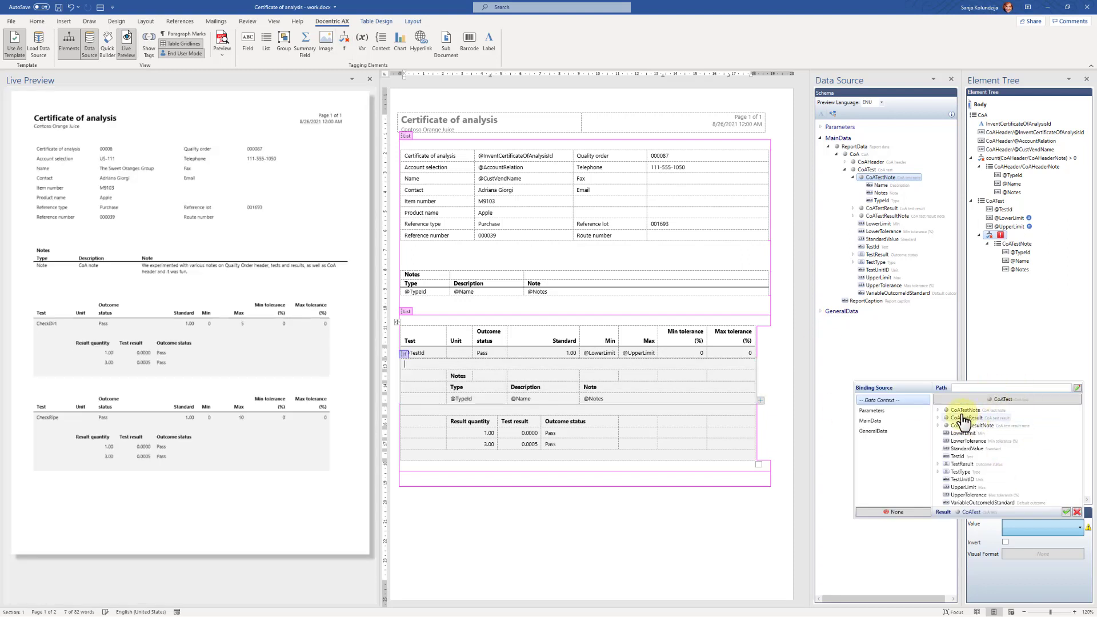
click(965, 410)
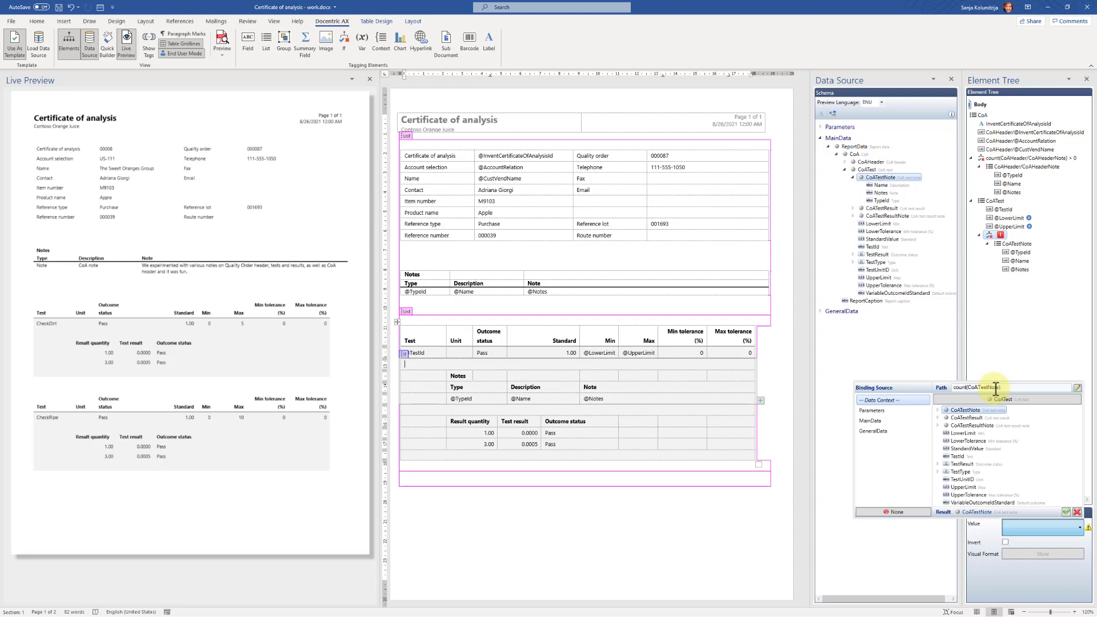
click(1066, 513)
scroll(166, 332, down, 3)
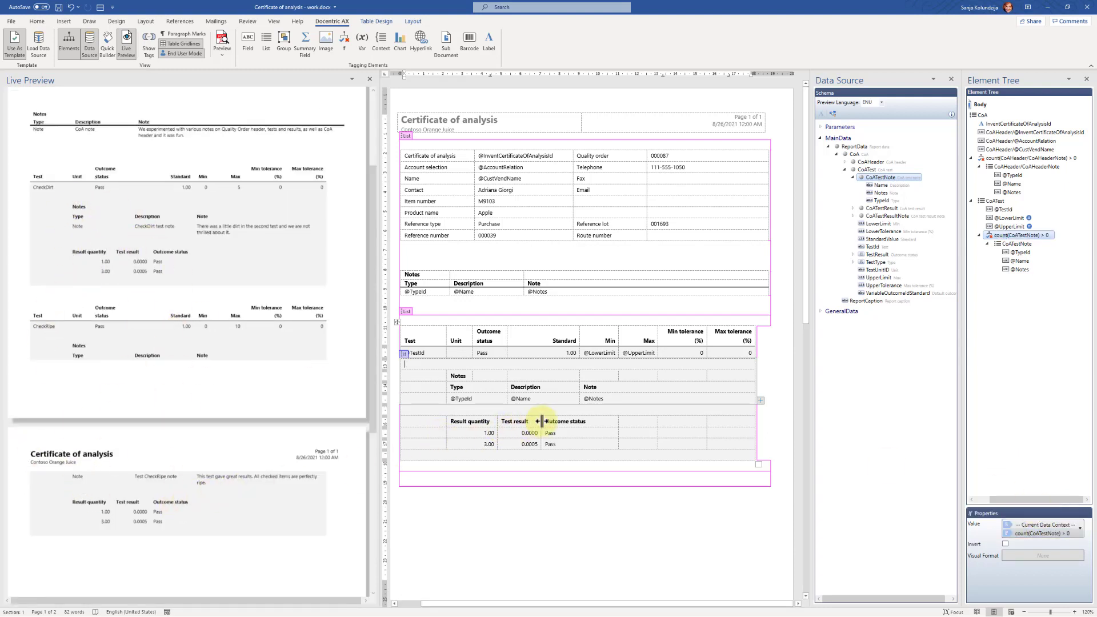
- Delete the second sample row, with quantity 3.00, from the test results section
click(430, 434)
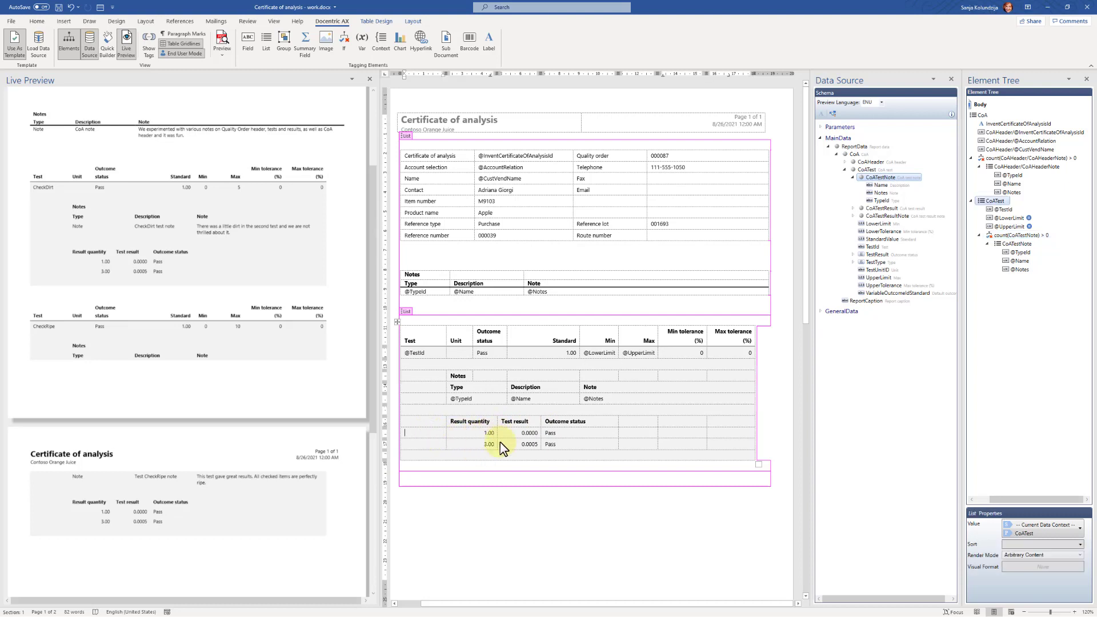
click(390, 446)
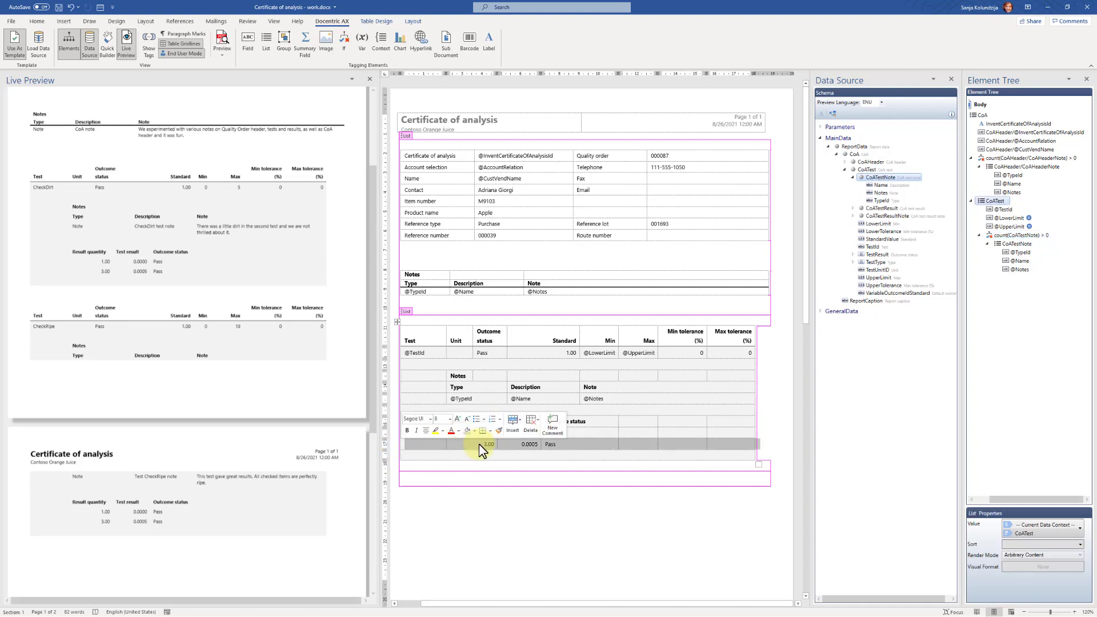
right_click(480, 445)
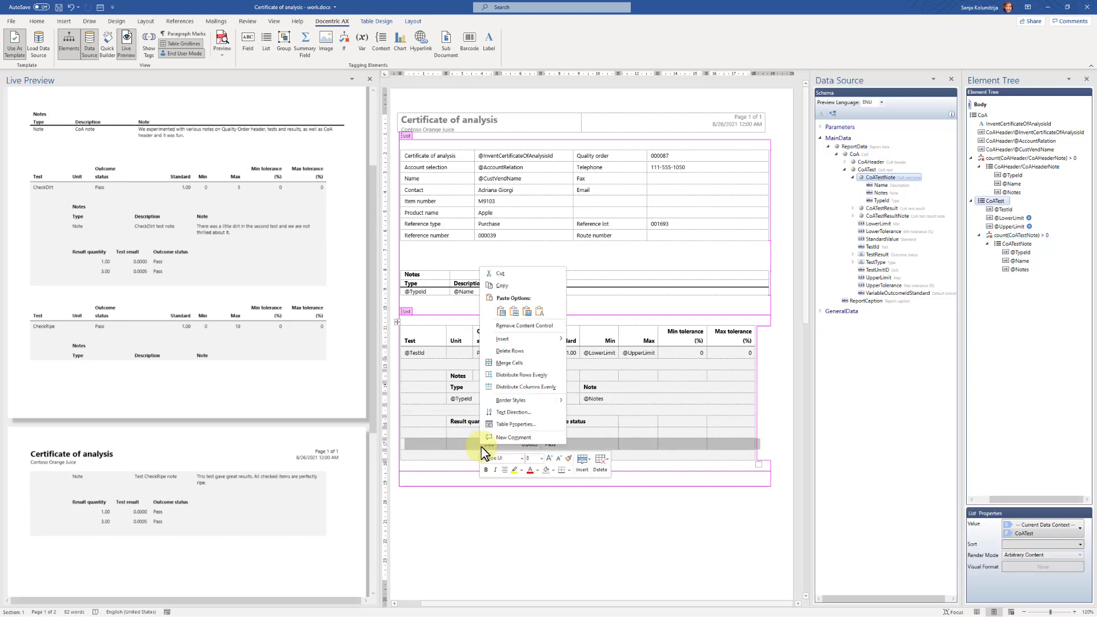
click(503, 351)
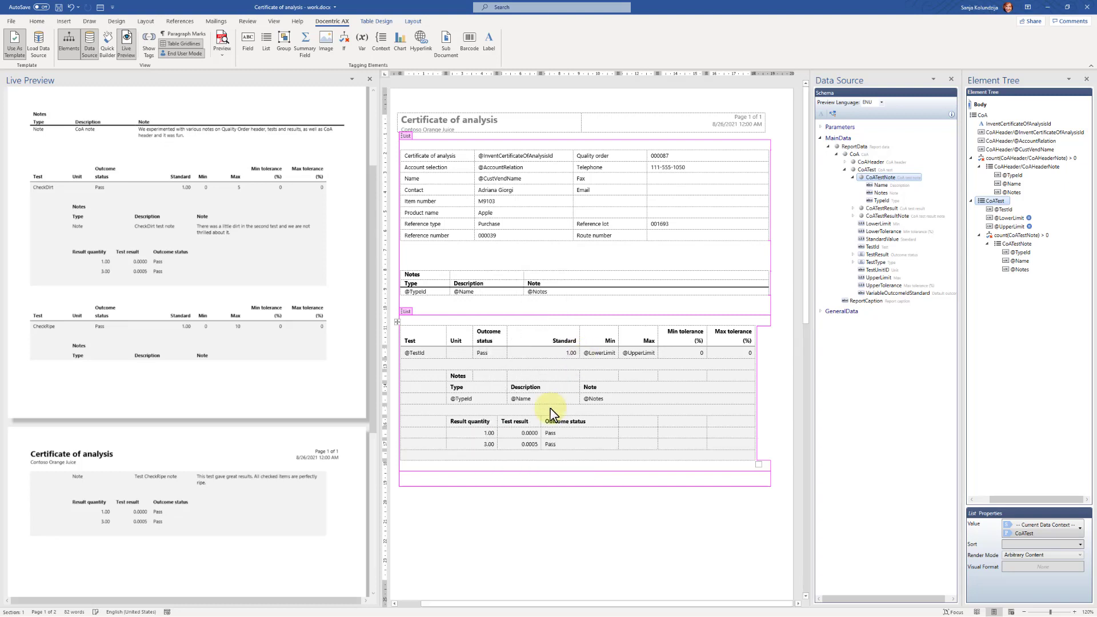
- Wrap the remaining test result row in a List element bound to CoATestResult
click(389, 438)
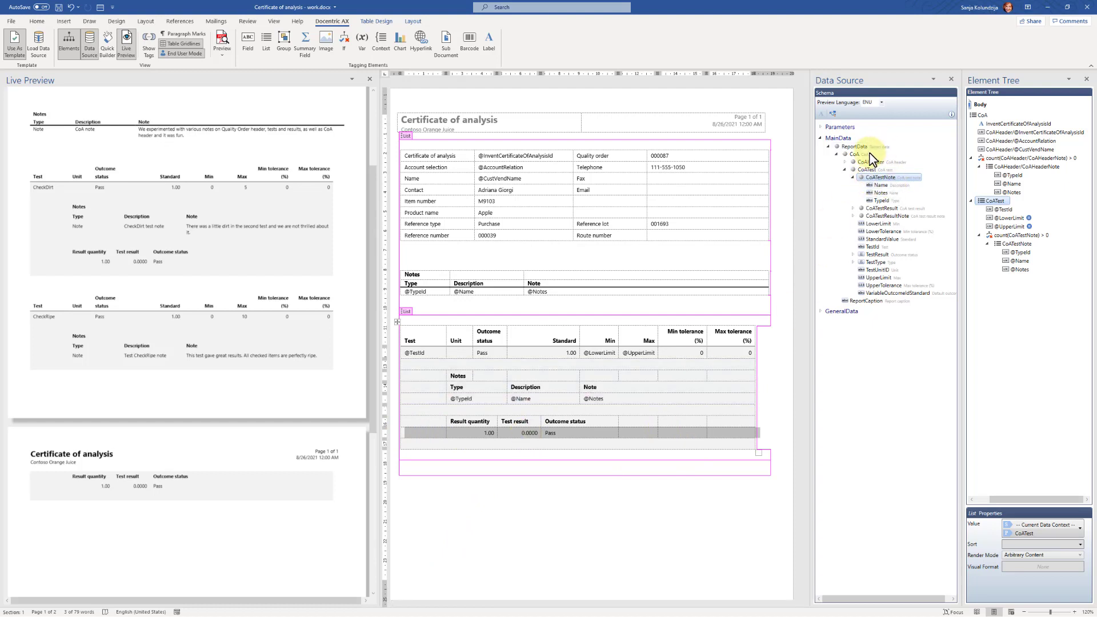
click(845, 170)
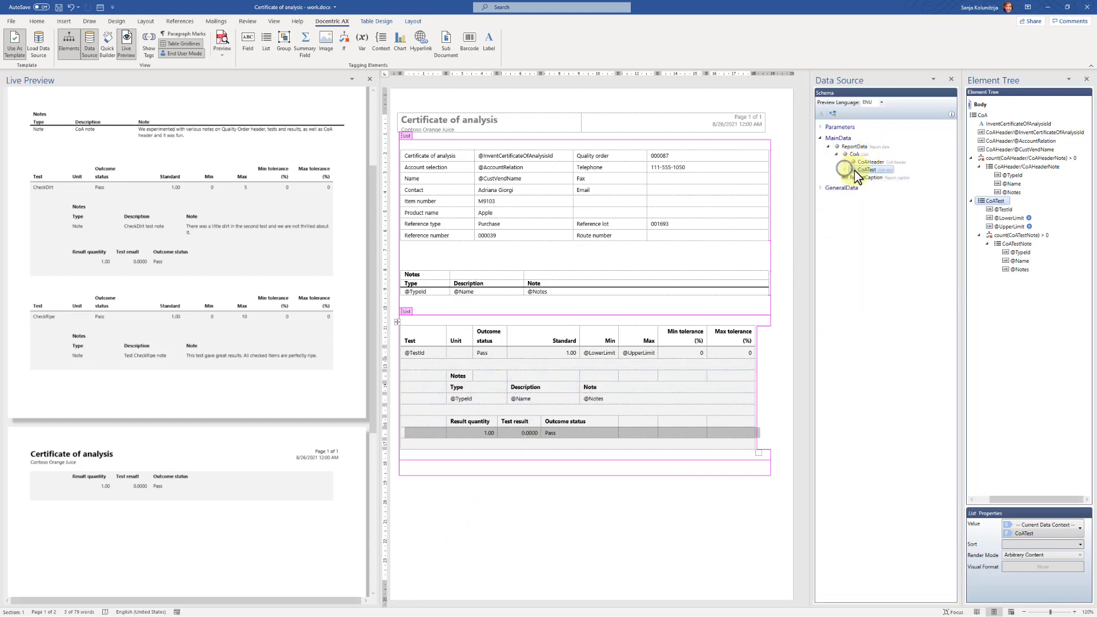
click(846, 170)
click(854, 185)
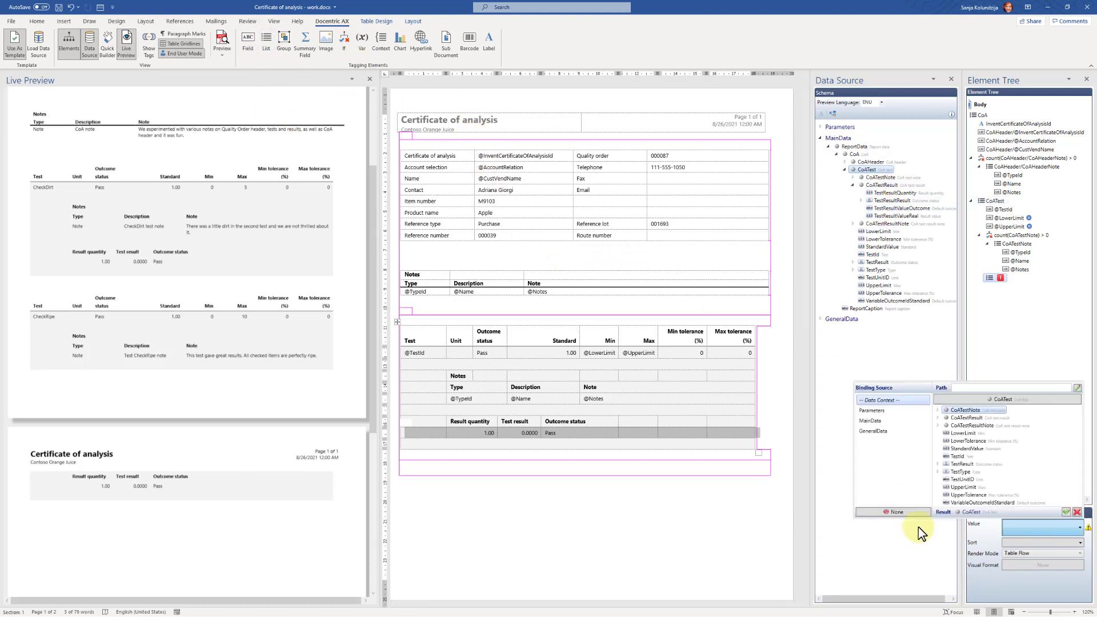
click(975, 426)
click(1067, 512)
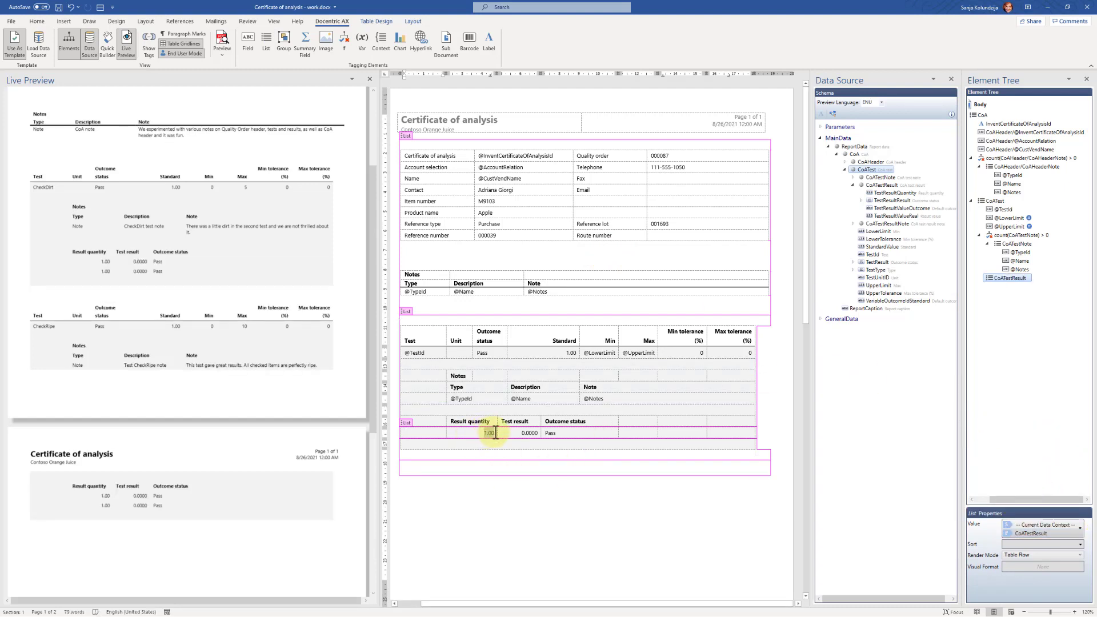
- Tag the Result quantity value with a Field bound to TestResultQuantity and set its format string to n2
double_click(495, 432)
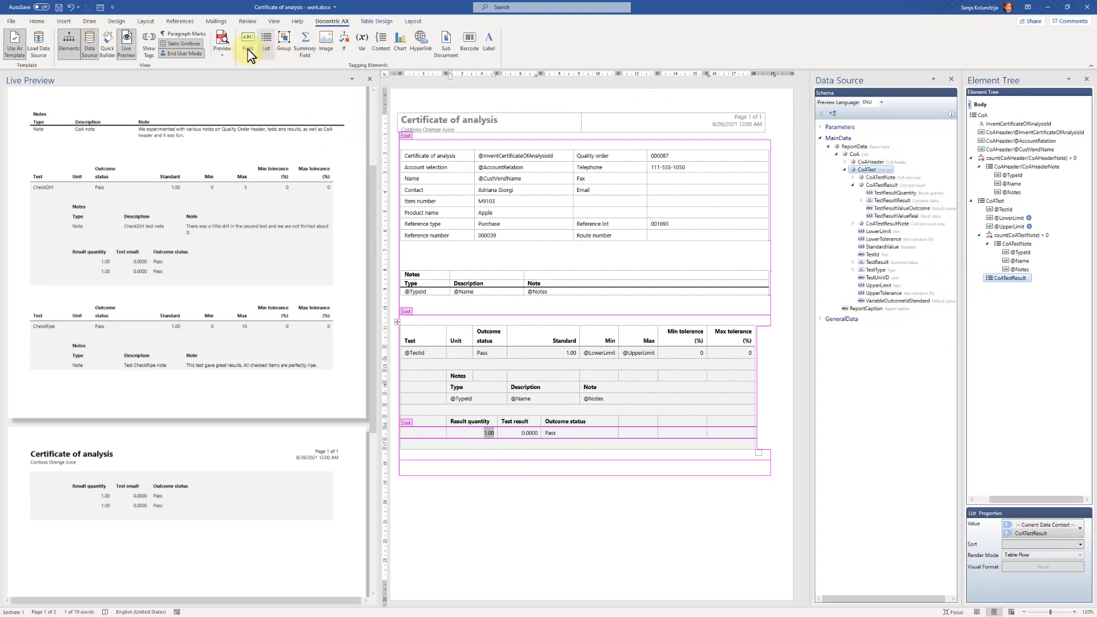
click(965, 445)
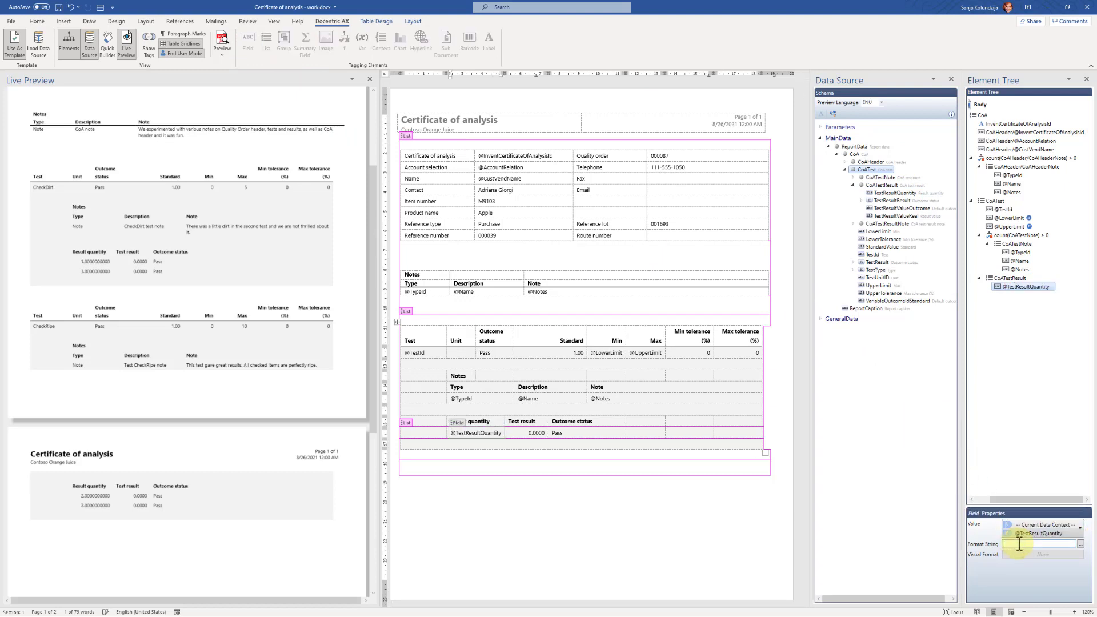
text(n2)
click(778, 378)
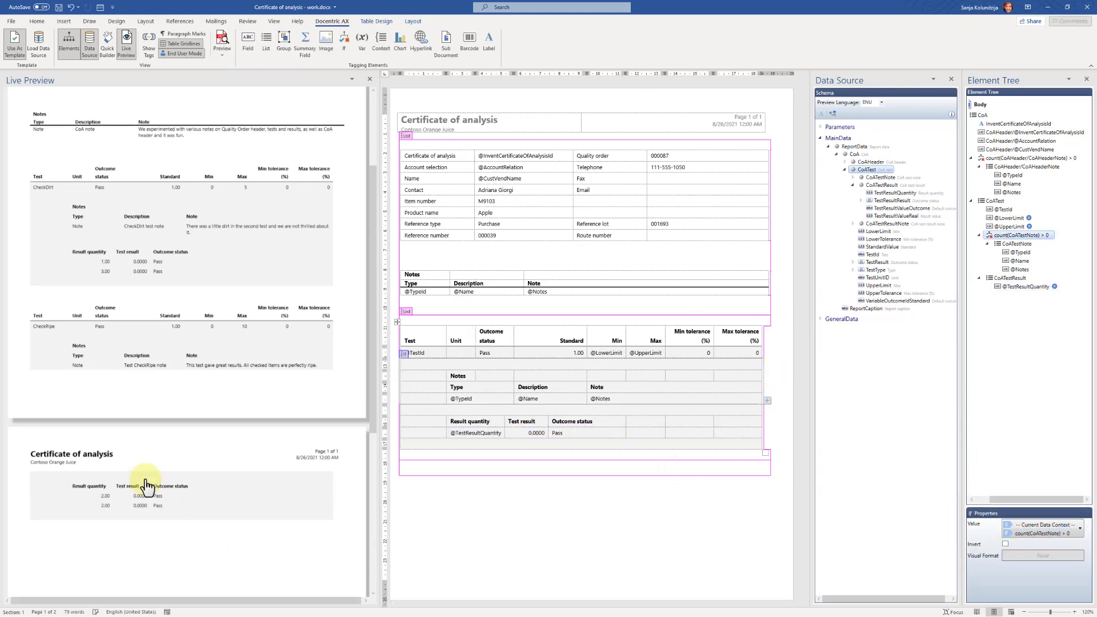
- Right-align the Result quantity and Test result column headings
click(517, 422)
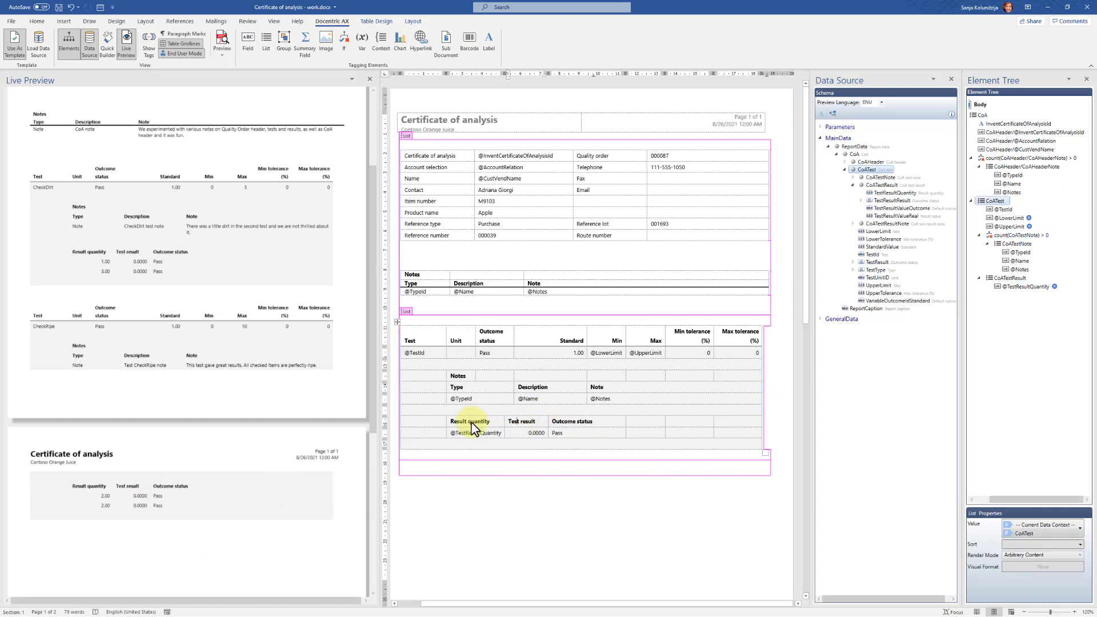
click(36, 24)
click(227, 52)
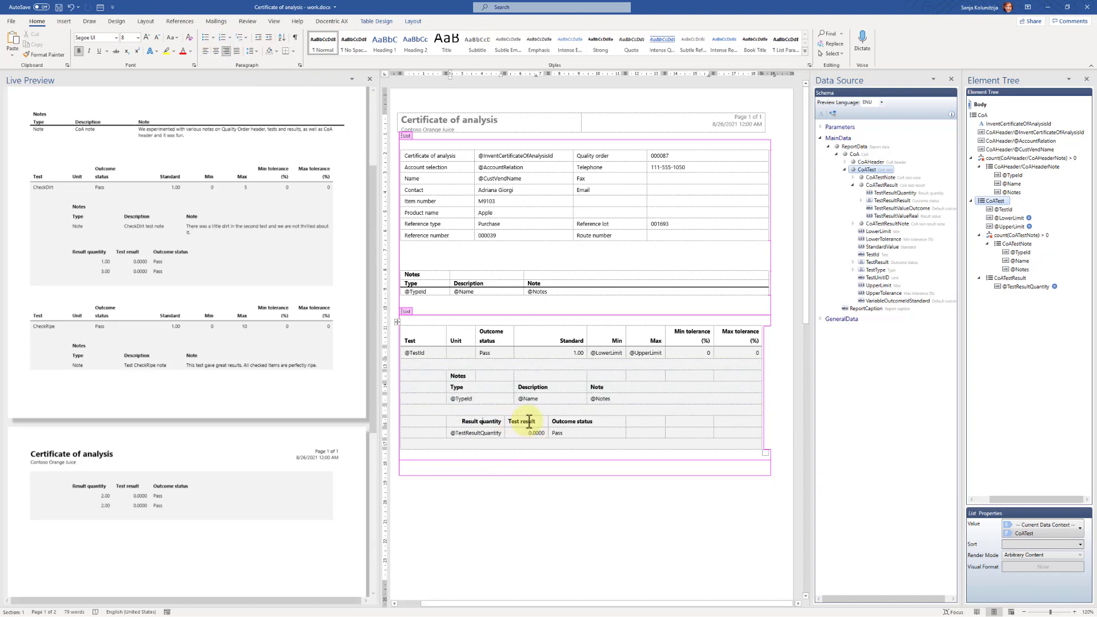
click(226, 52)
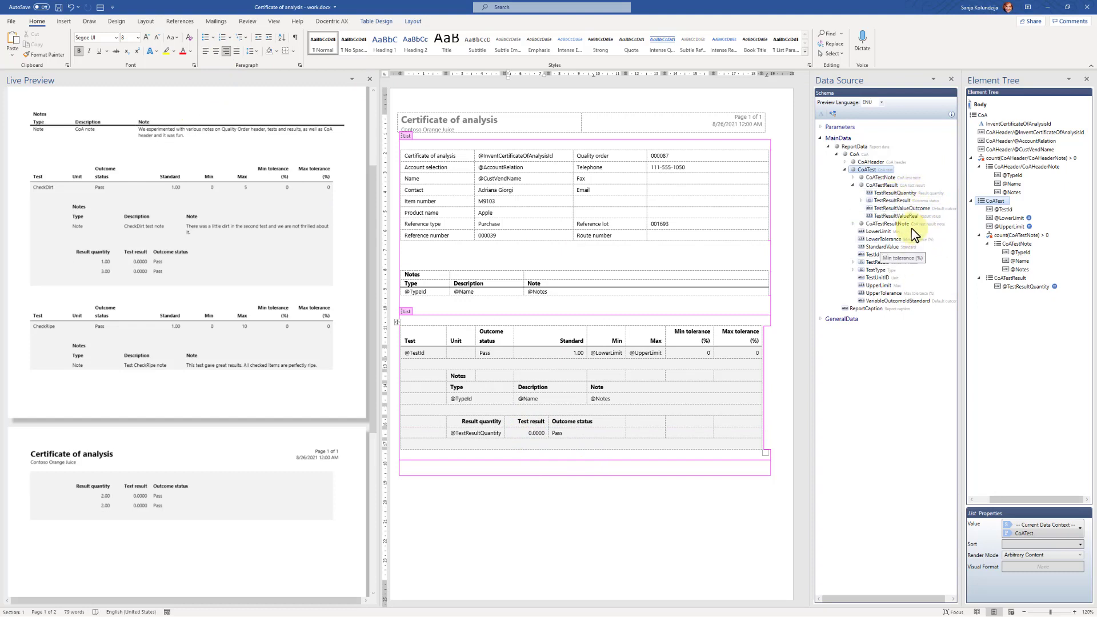
- Examine the CoATestResult entries and their TestResultResult elements in the preview data XML
click(894, 203)
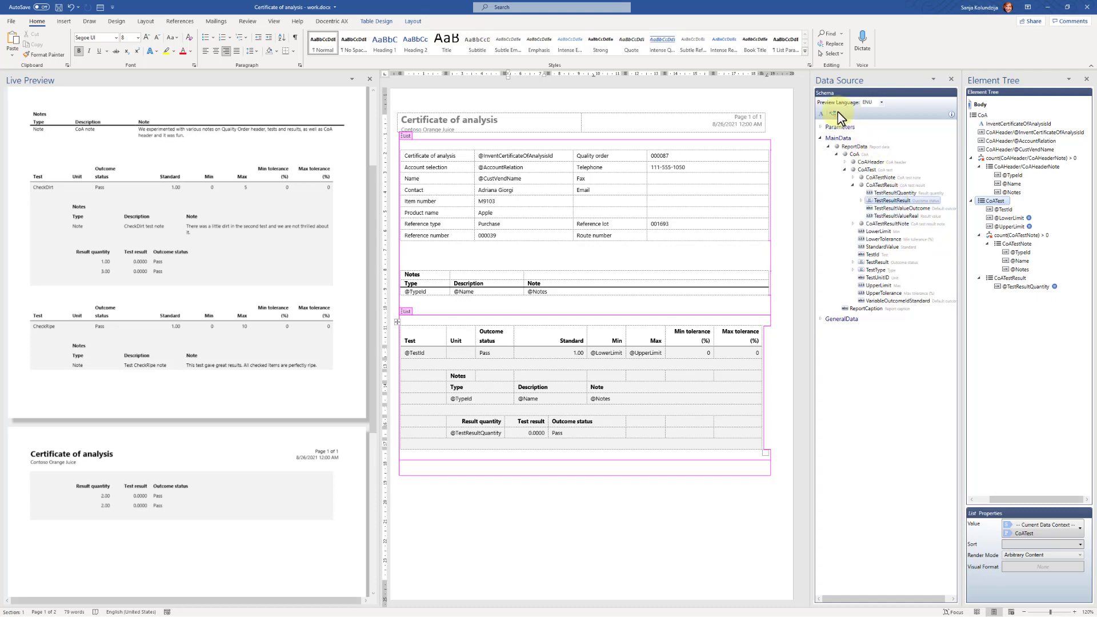
click(833, 114)
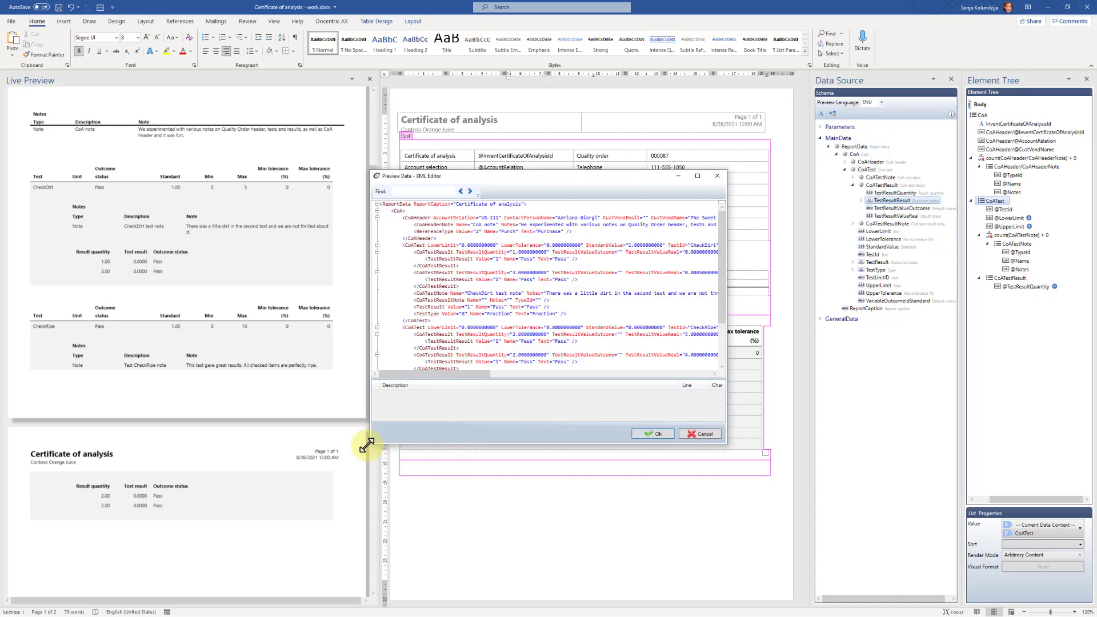
drag(368, 446, 243, 535)
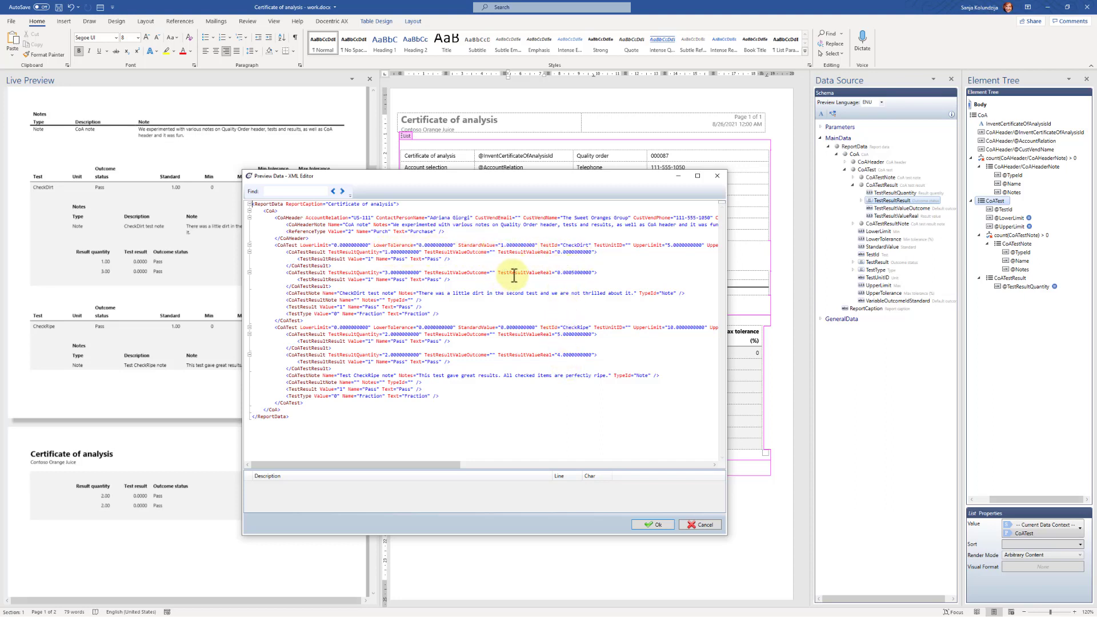
click(718, 178)
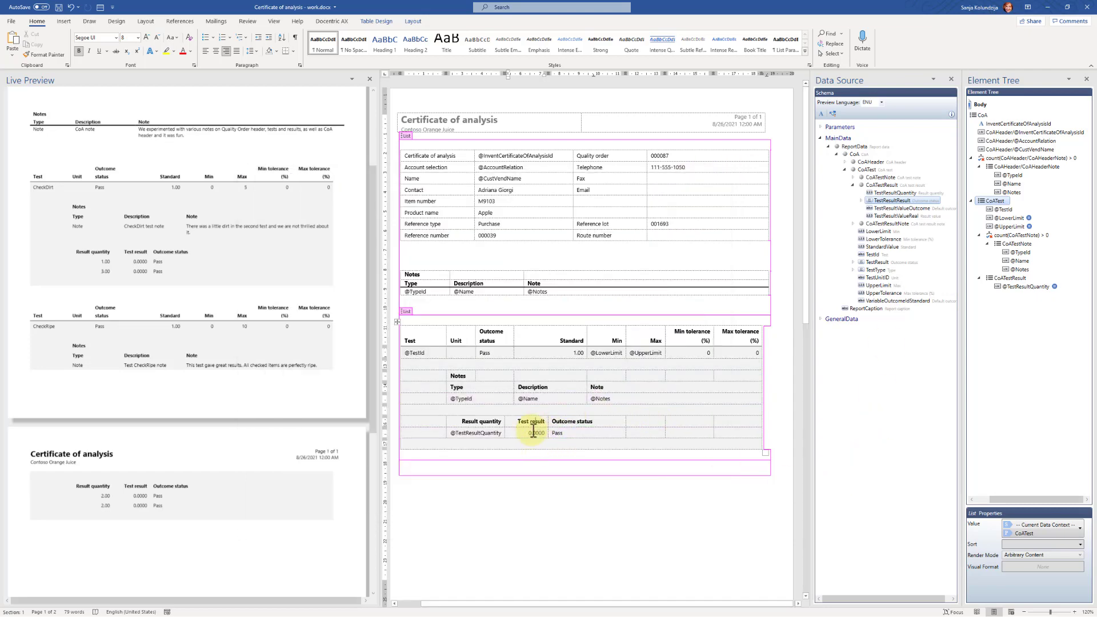
- Tag the Test result value with a Field bound to TestResultValueReal and set its format string to n4
double_click(533, 433)
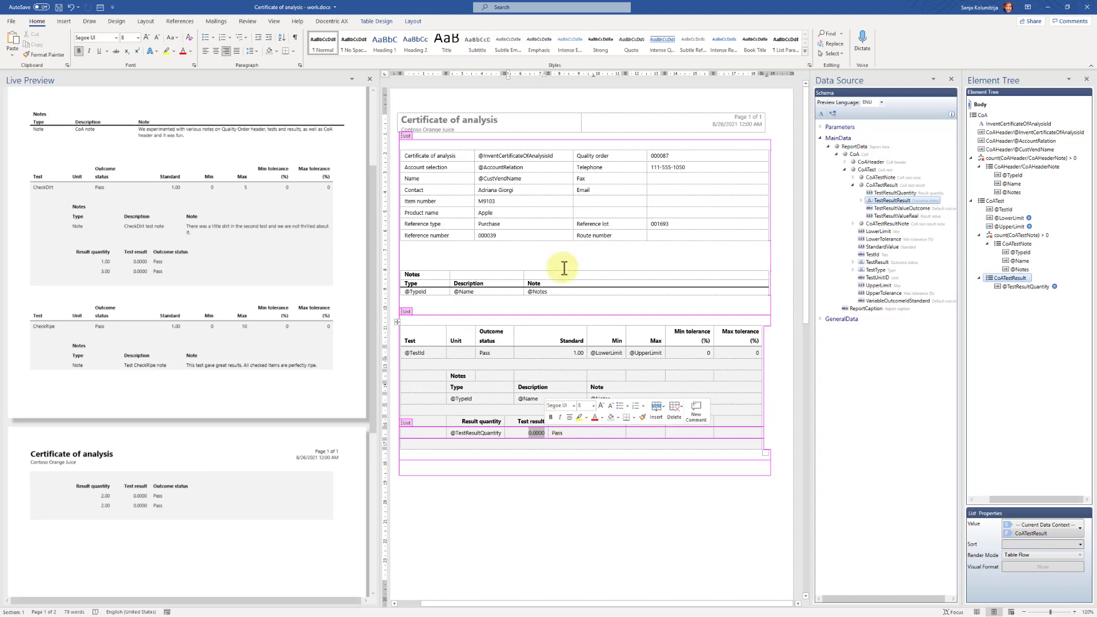
click(332, 21)
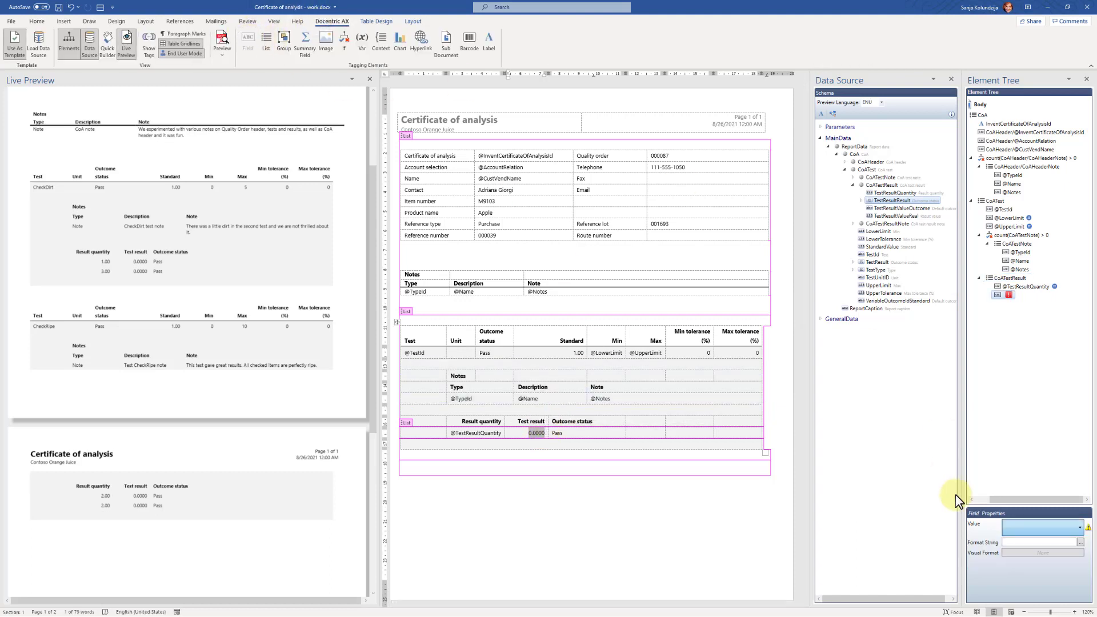
double_click(1000, 469)
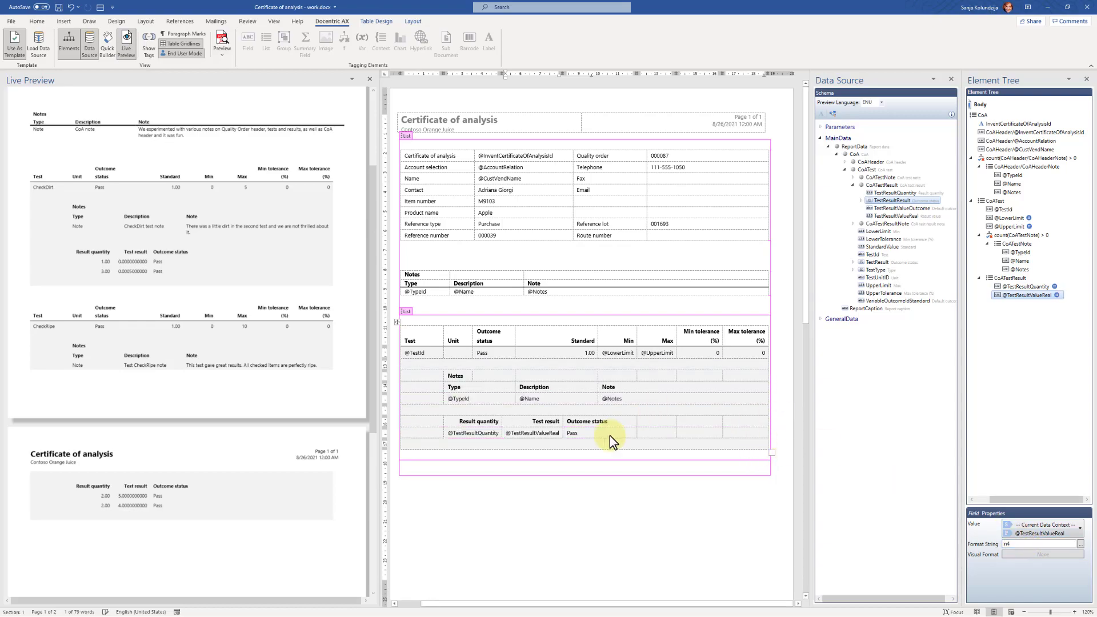
click(575, 433)
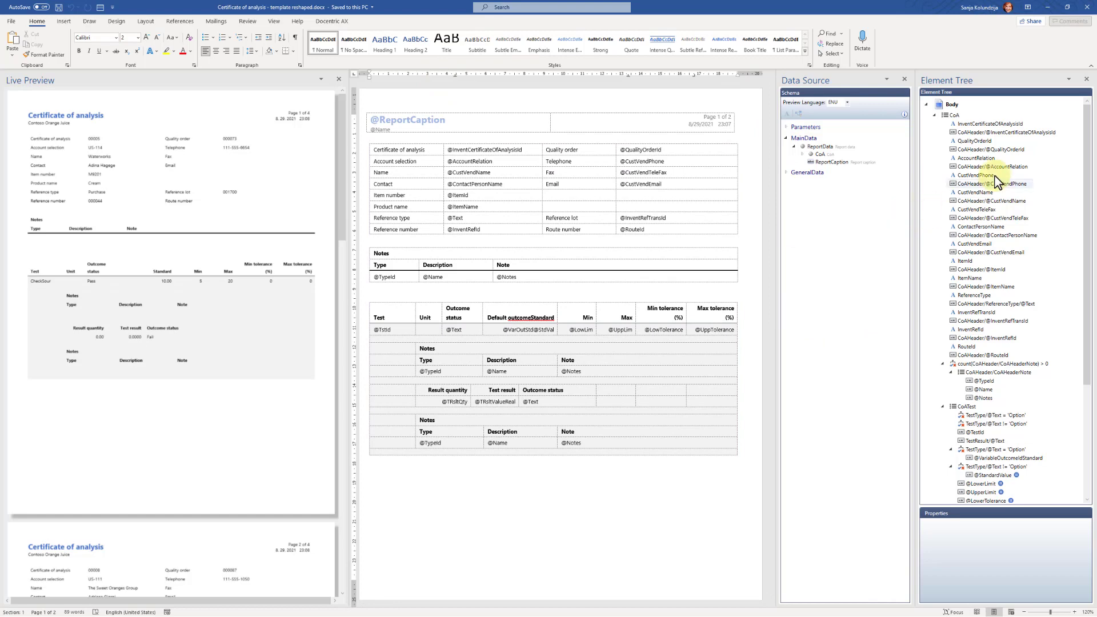
- Inspect the label and field bindings of the header table in the document Certificate of analysis - template reshaped
click(398, 151)
click(394, 162)
click(382, 172)
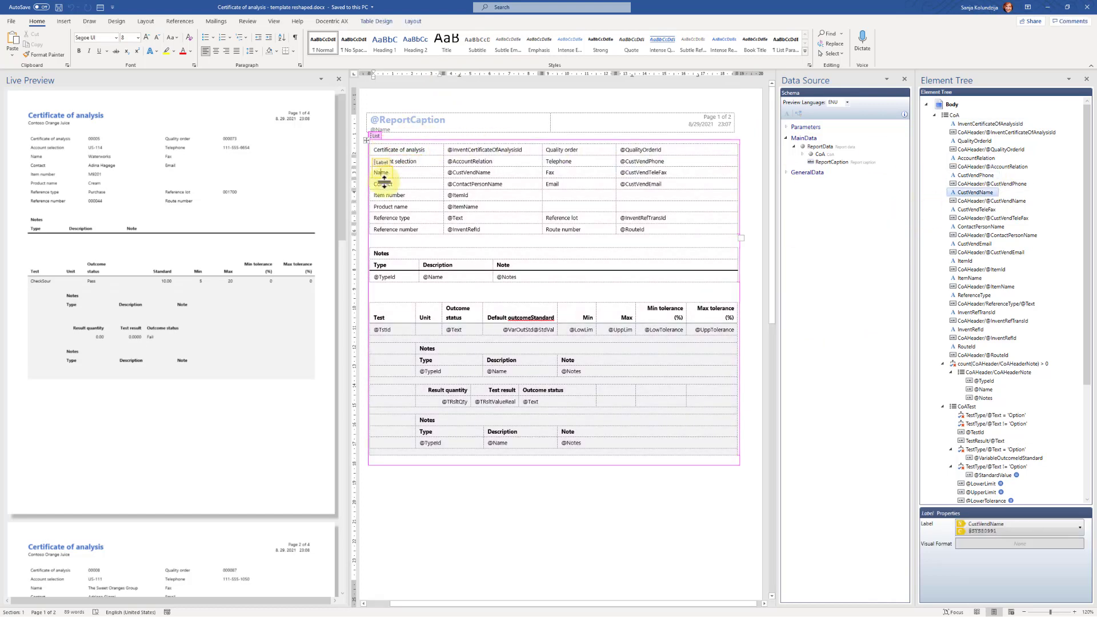
click(389, 196)
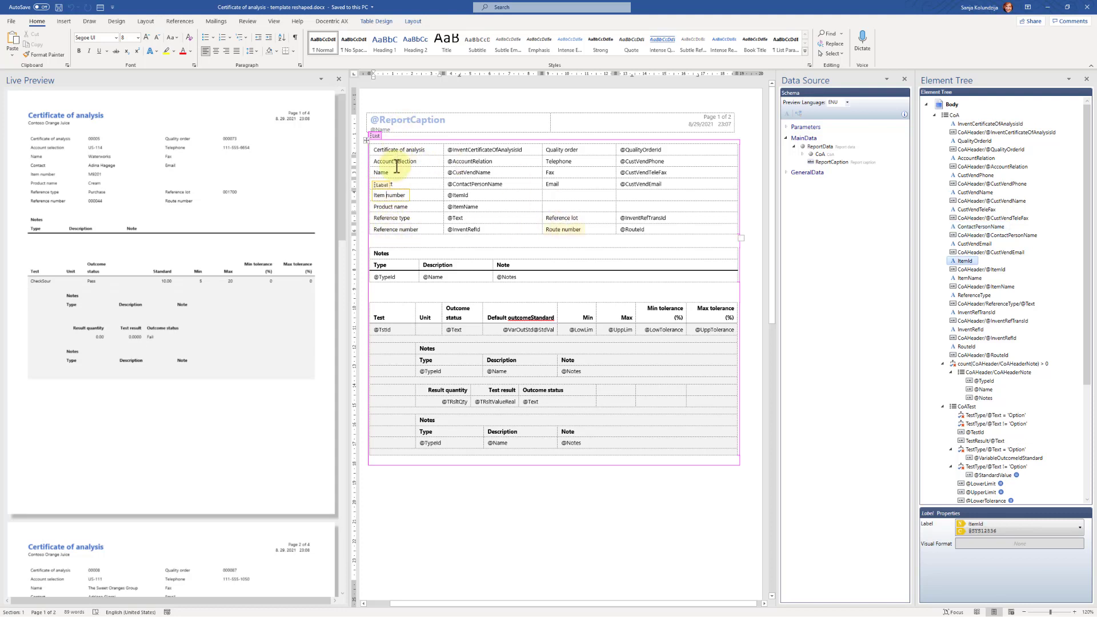
click(958, 124)
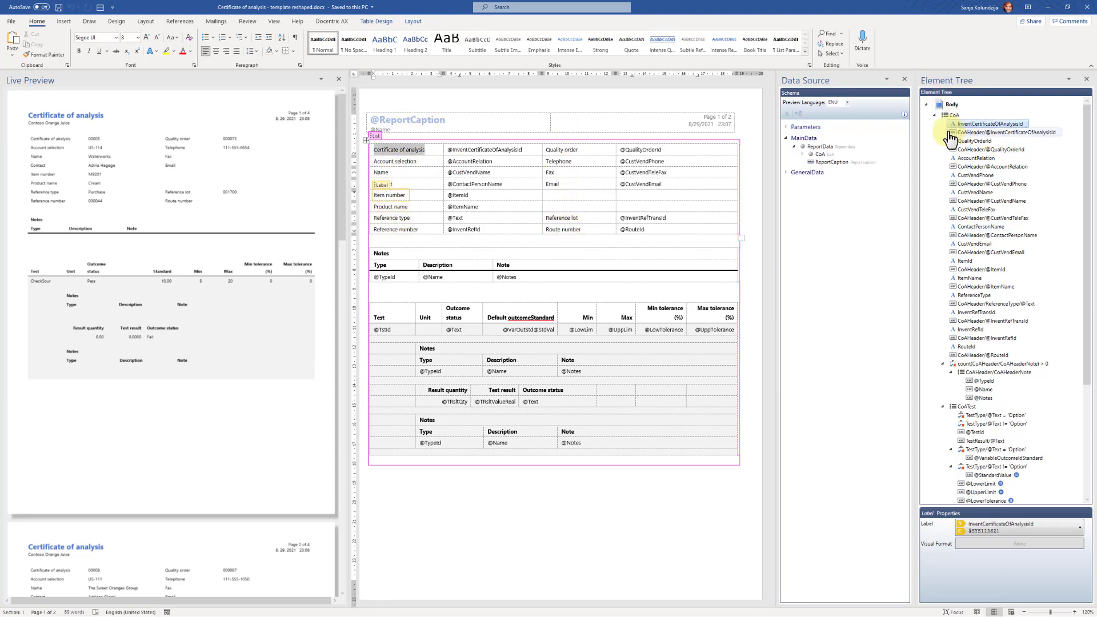
click(978, 133)
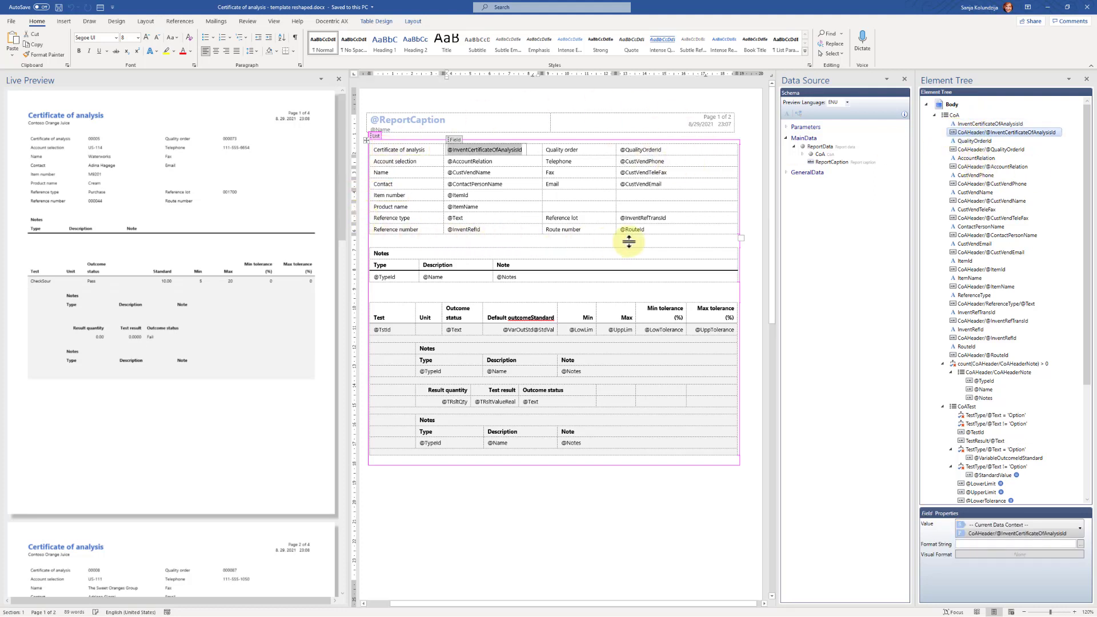
click(459, 206)
click(455, 218)
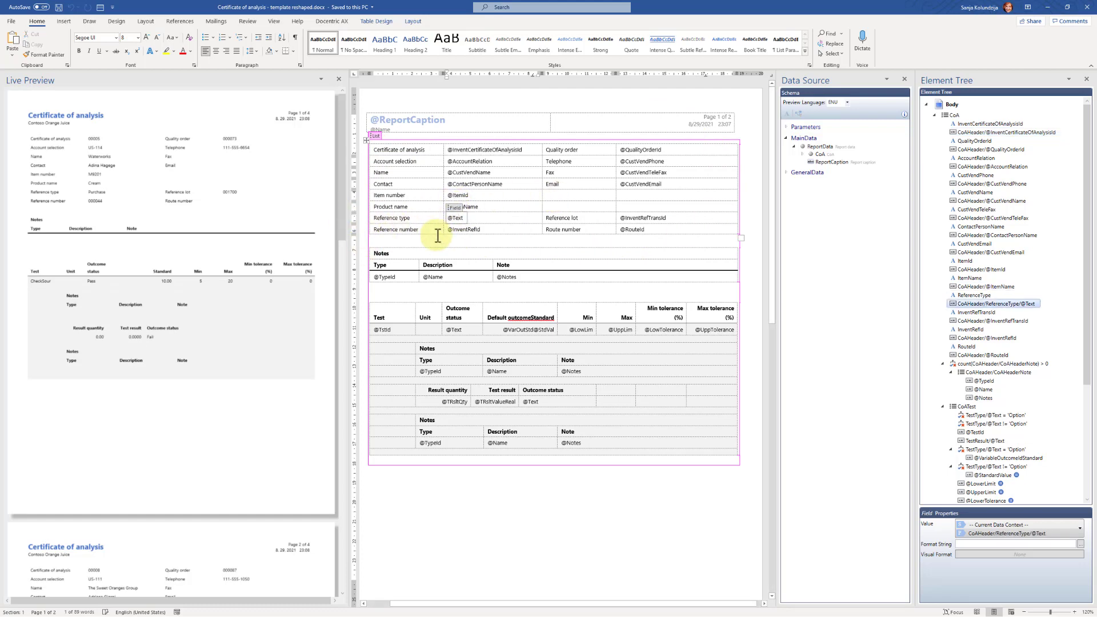
- Inspect the header notes condition, the CoATest list, and the test value, test note and result quantity fields inside it
click(405, 247)
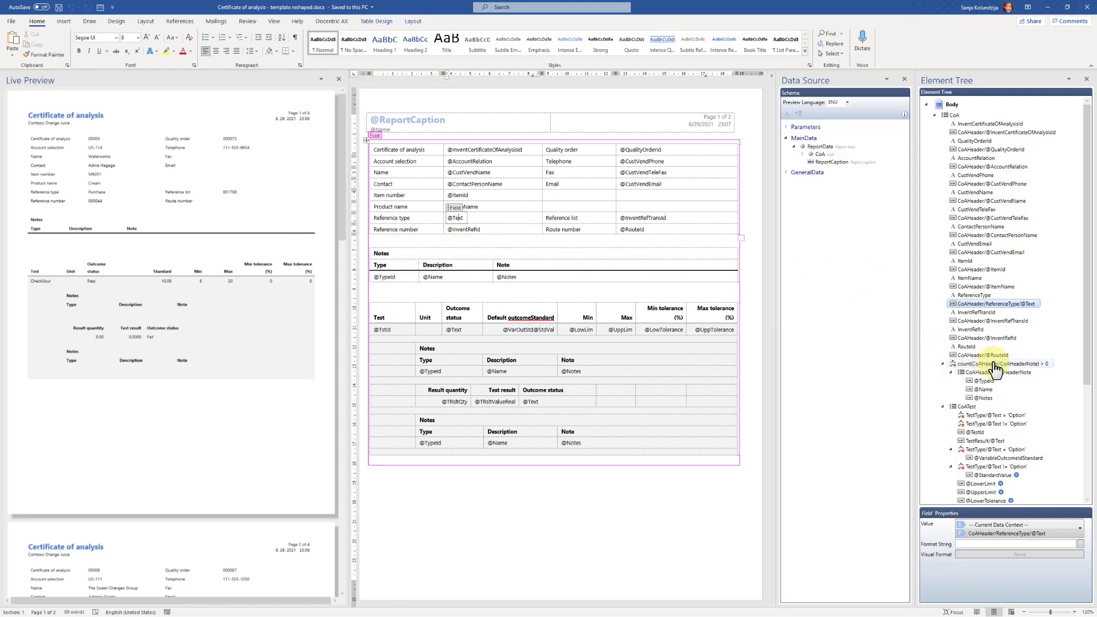
click(1006, 364)
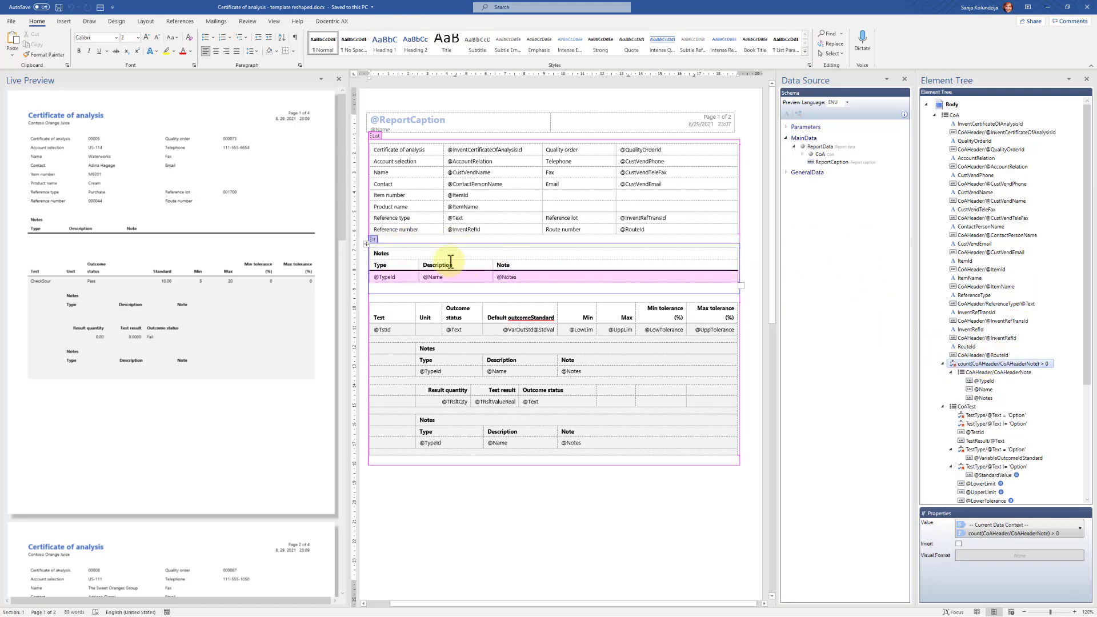
click(405, 298)
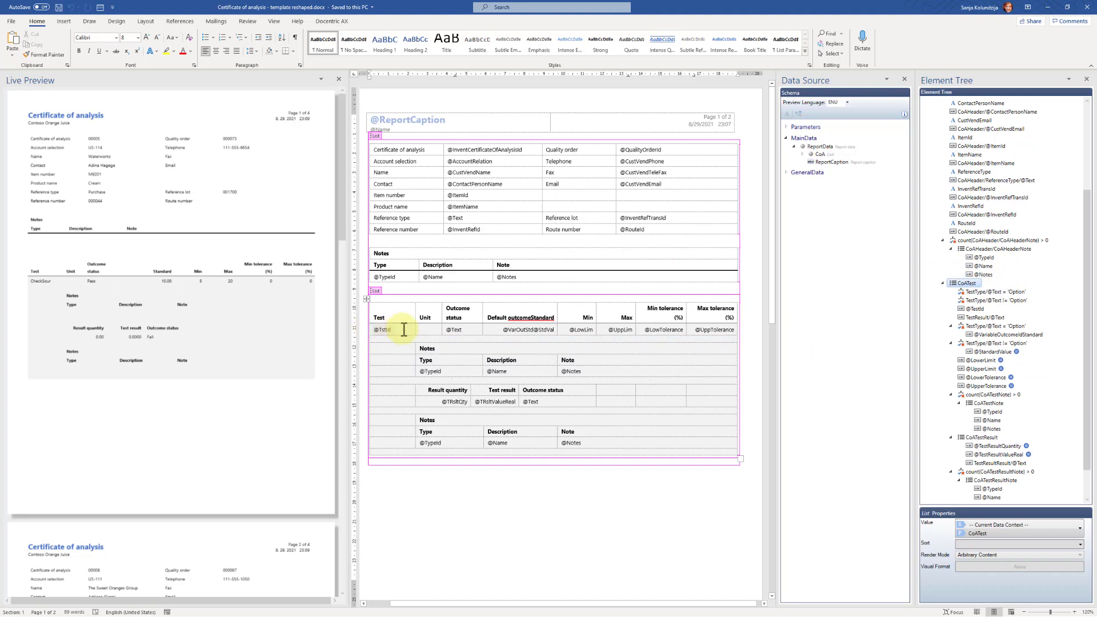
click(542, 330)
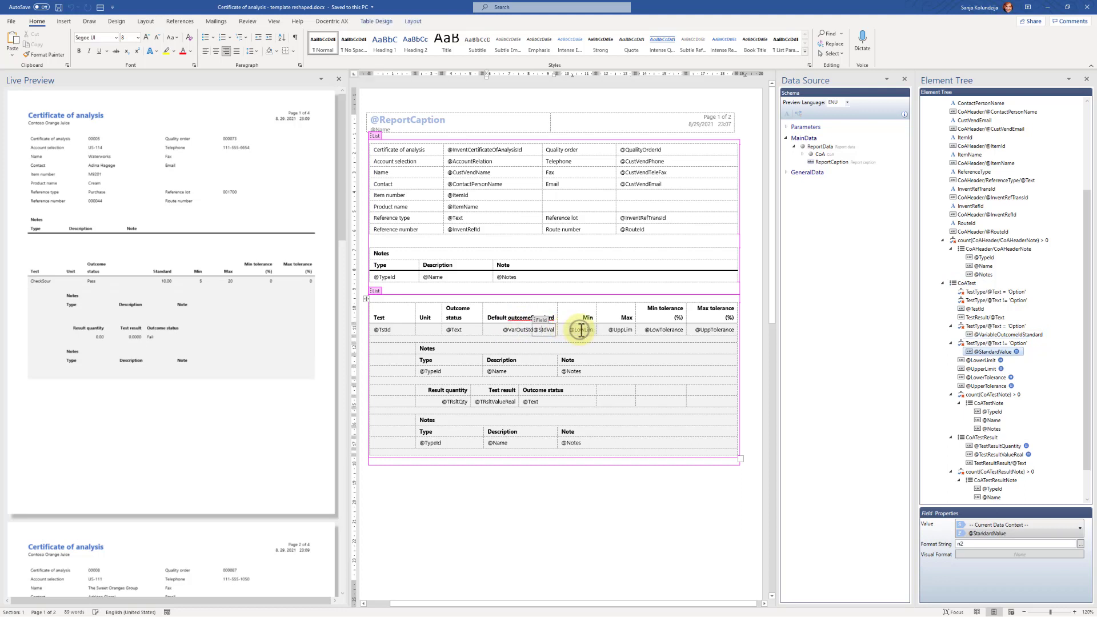
click(578, 329)
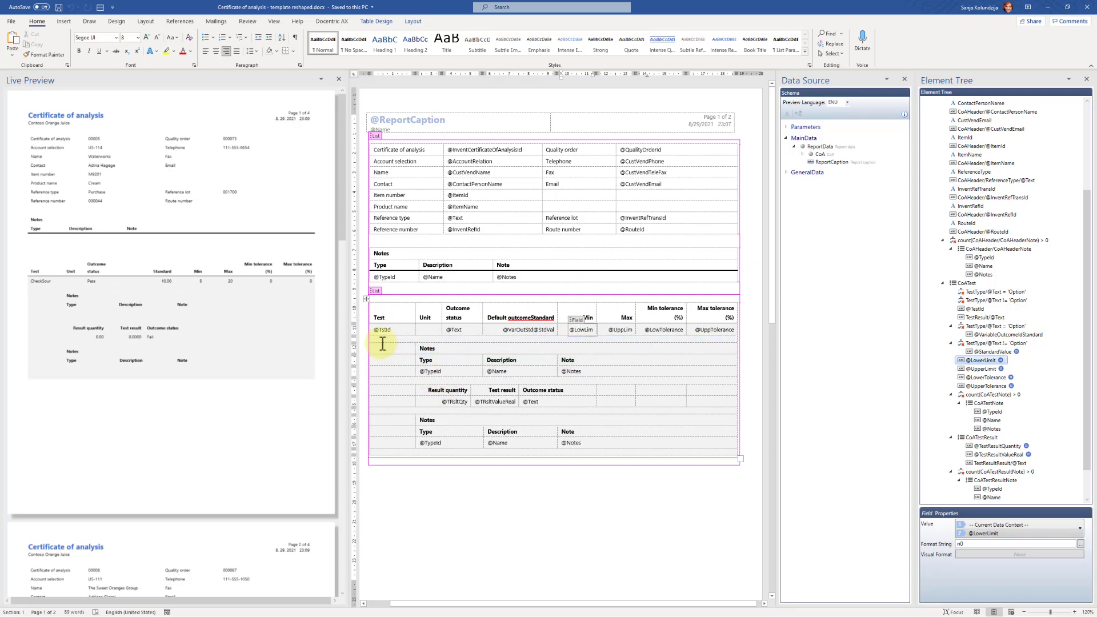
click(466, 371)
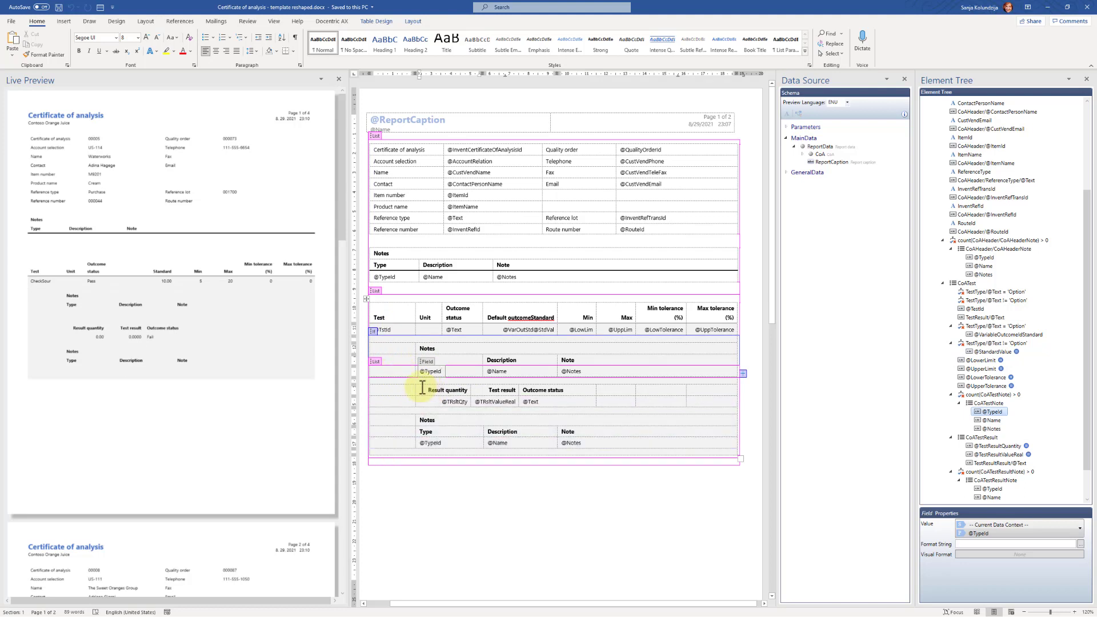
click(455, 402)
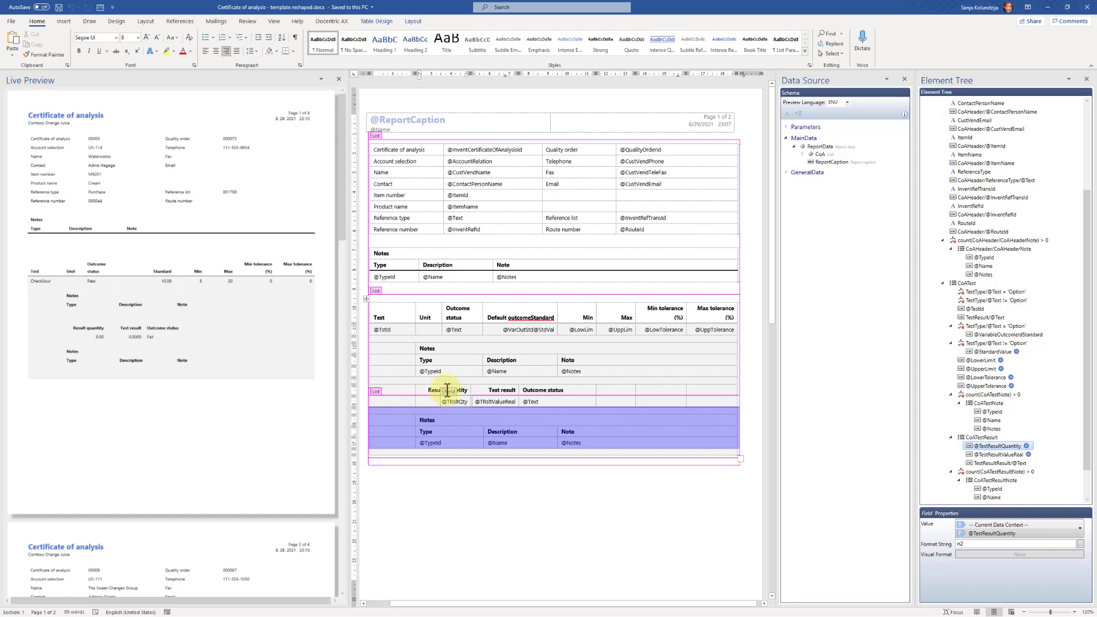
- Examine the CoA records behind the outer list in the preview data XML, collapsing each CoA node
click(429, 485)
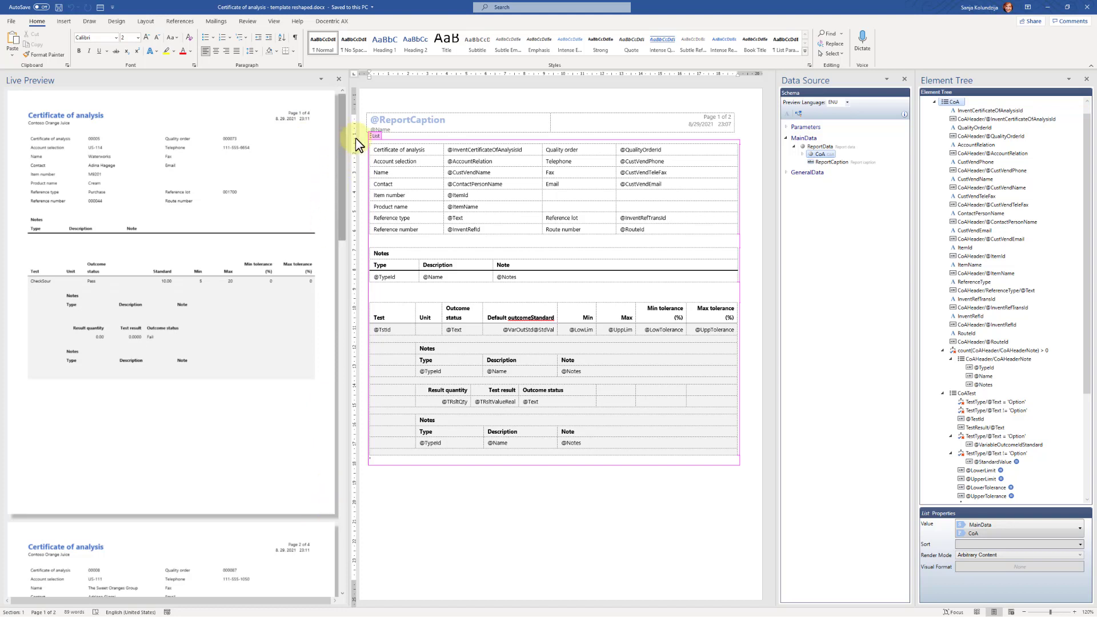
click(799, 114)
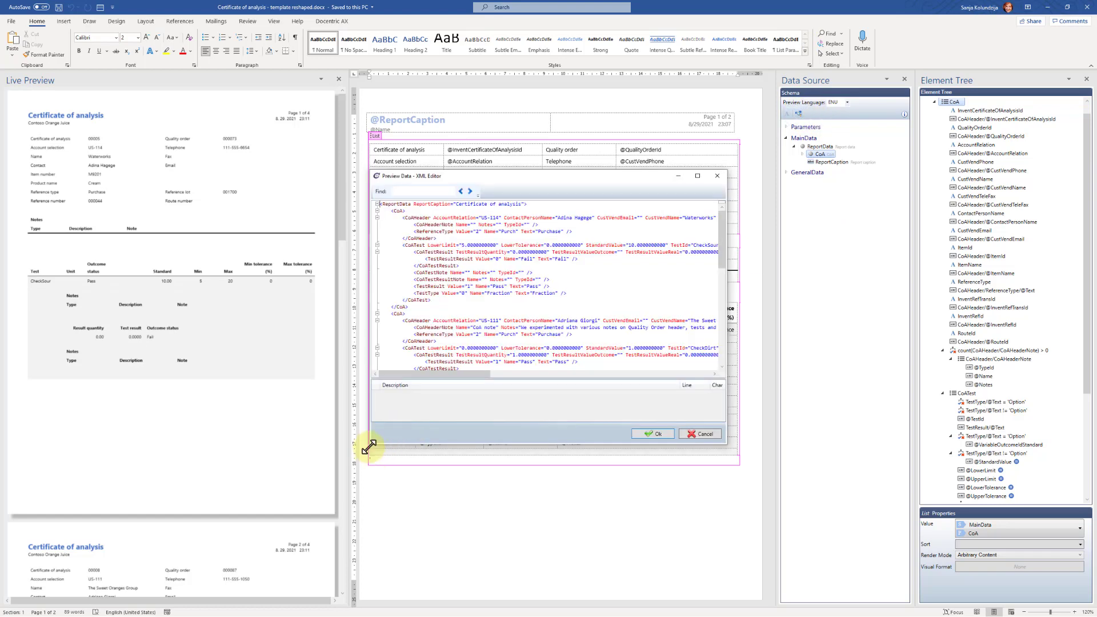
drag(369, 448, 226, 546)
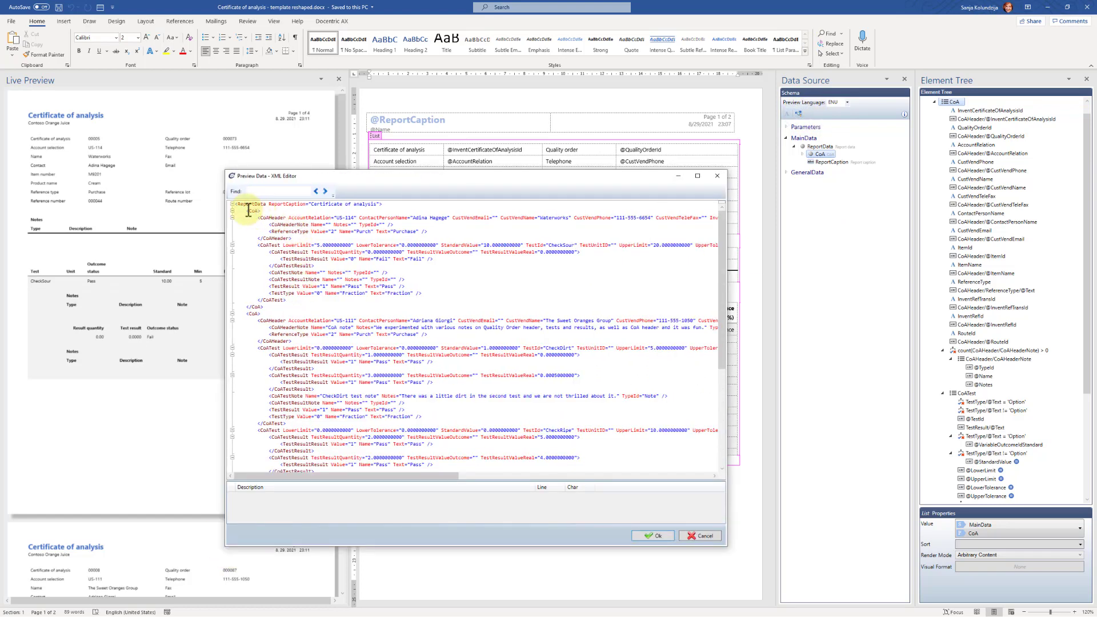
drag(248, 211, 264, 307)
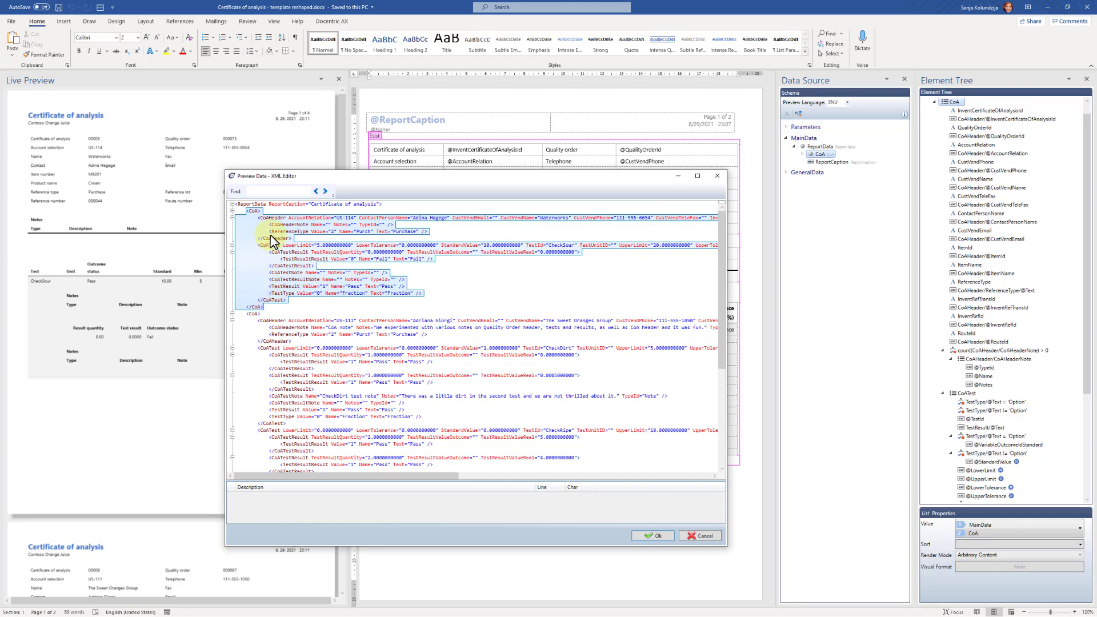
click(232, 211)
click(232, 218)
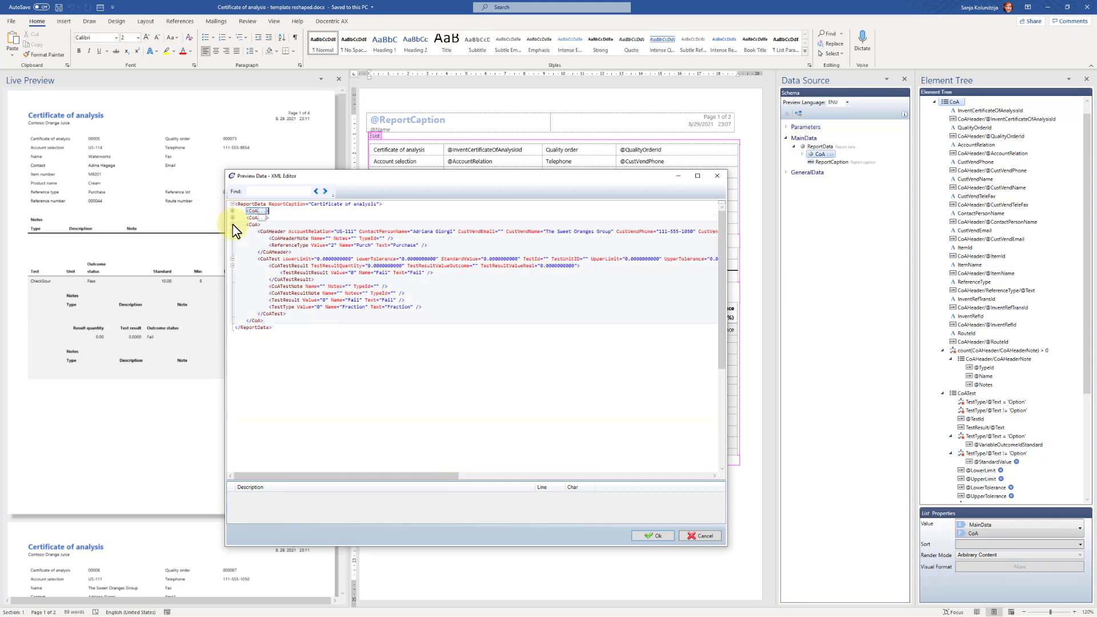
click(232, 225)
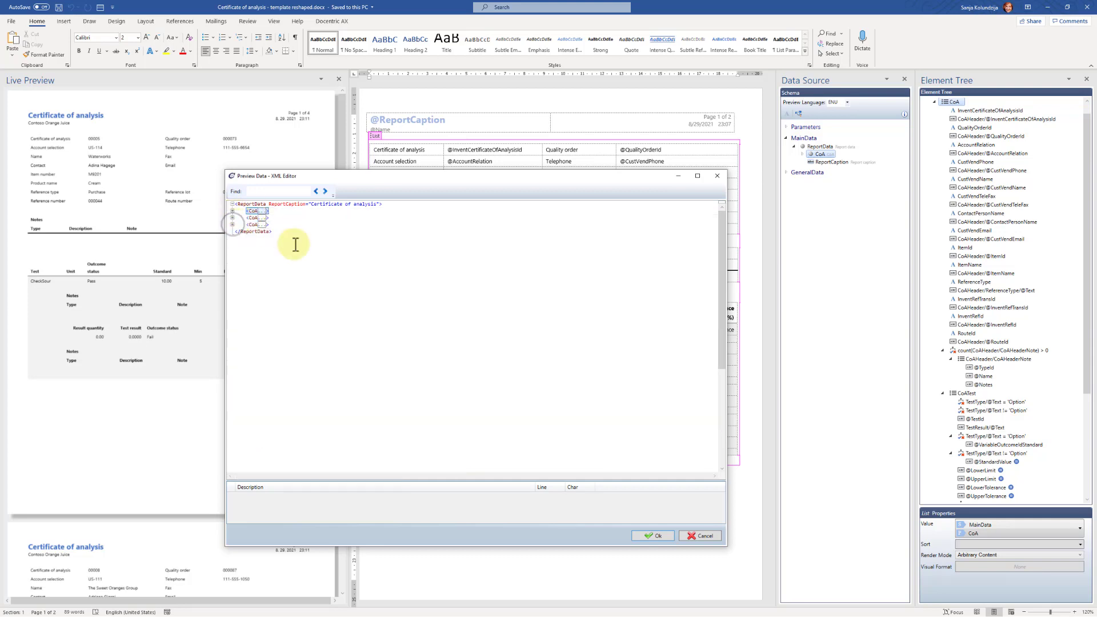
click(697, 537)
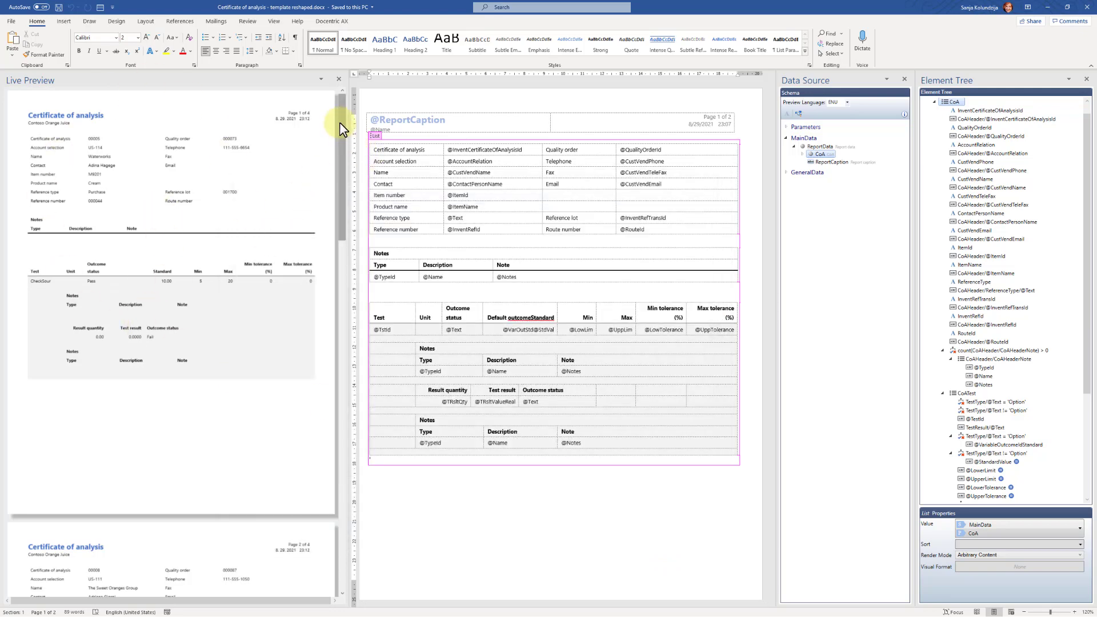
- Look through all pages of the live preview and the template's complete element tree
scroll(338, 211, down, 10)
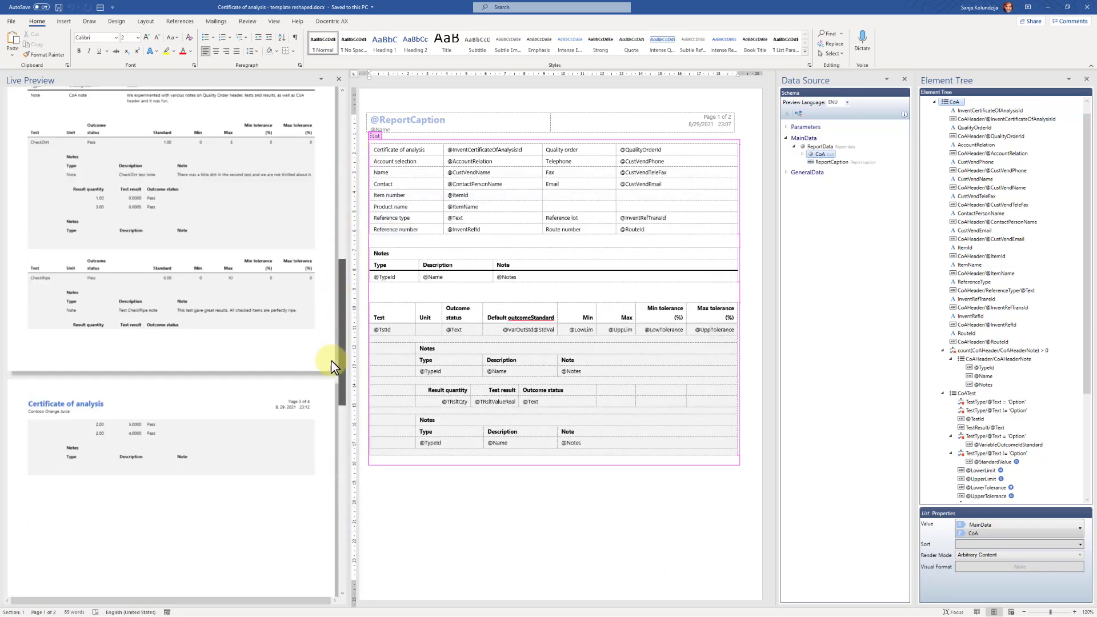
scroll(332, 365, down, 10)
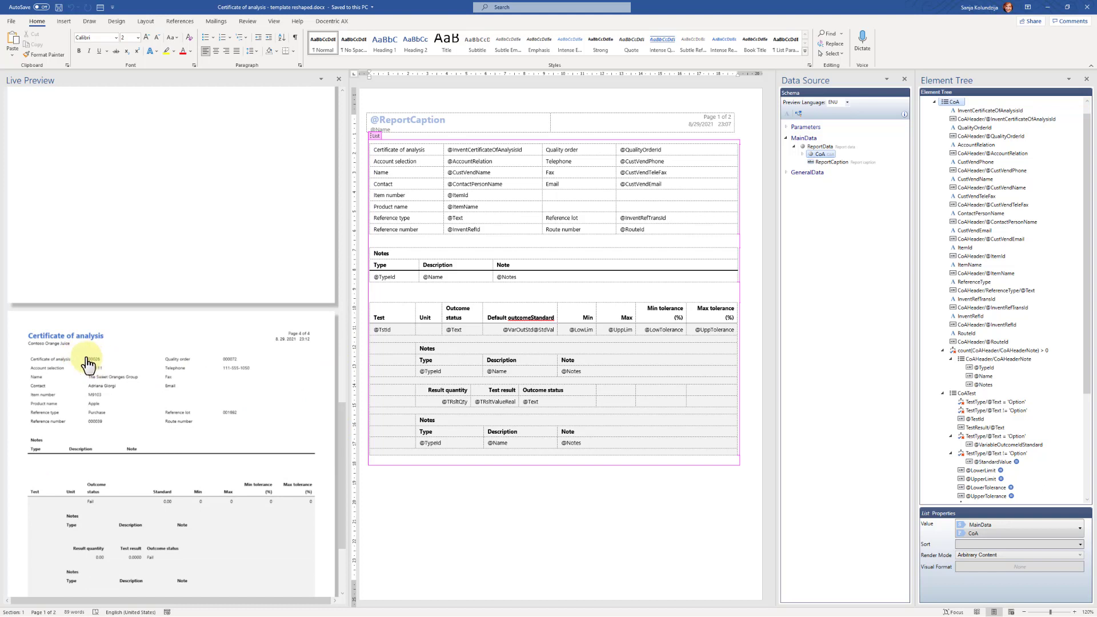
drag(343, 421, 365, 91)
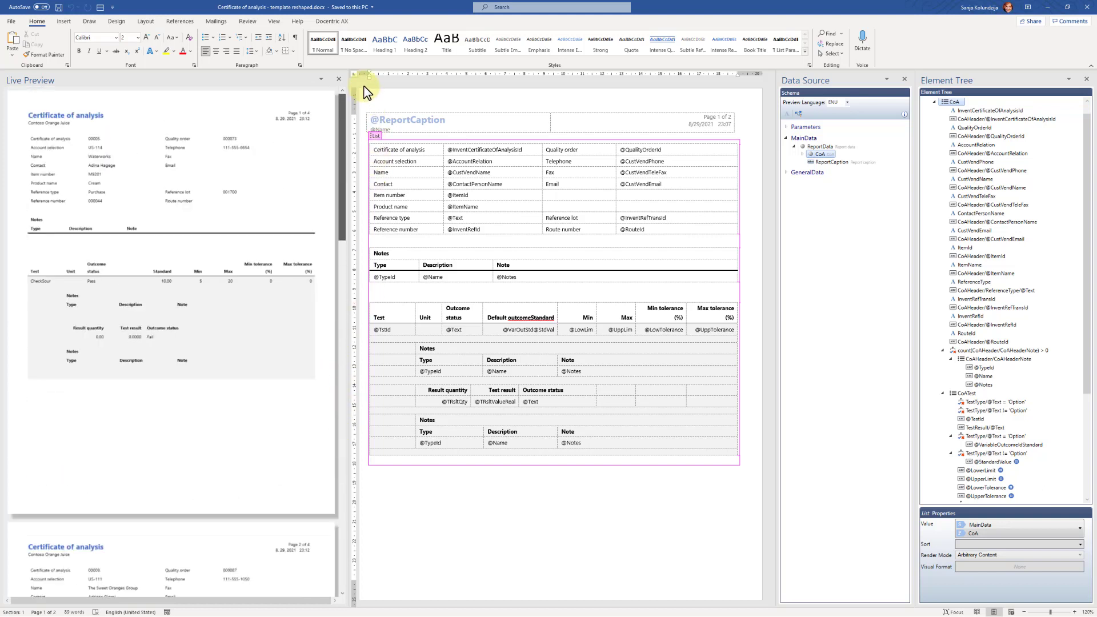
drag(1085, 117, 1089, 111)
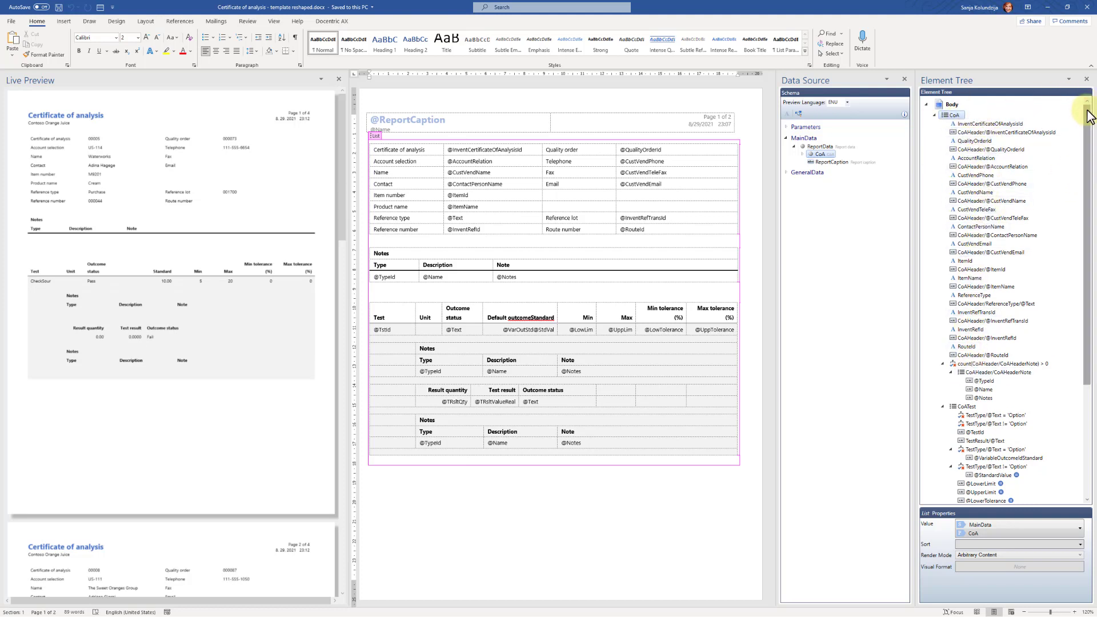
drag(1089, 117, 1086, 238)
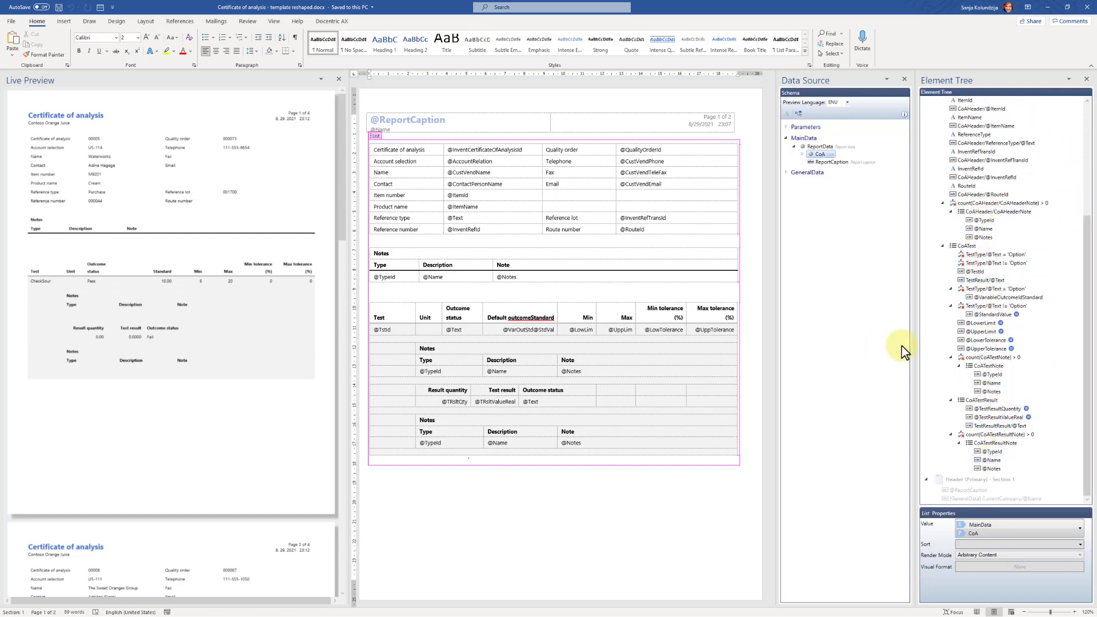
- Set the data source's preview language to French (FRA)
click(423, 377)
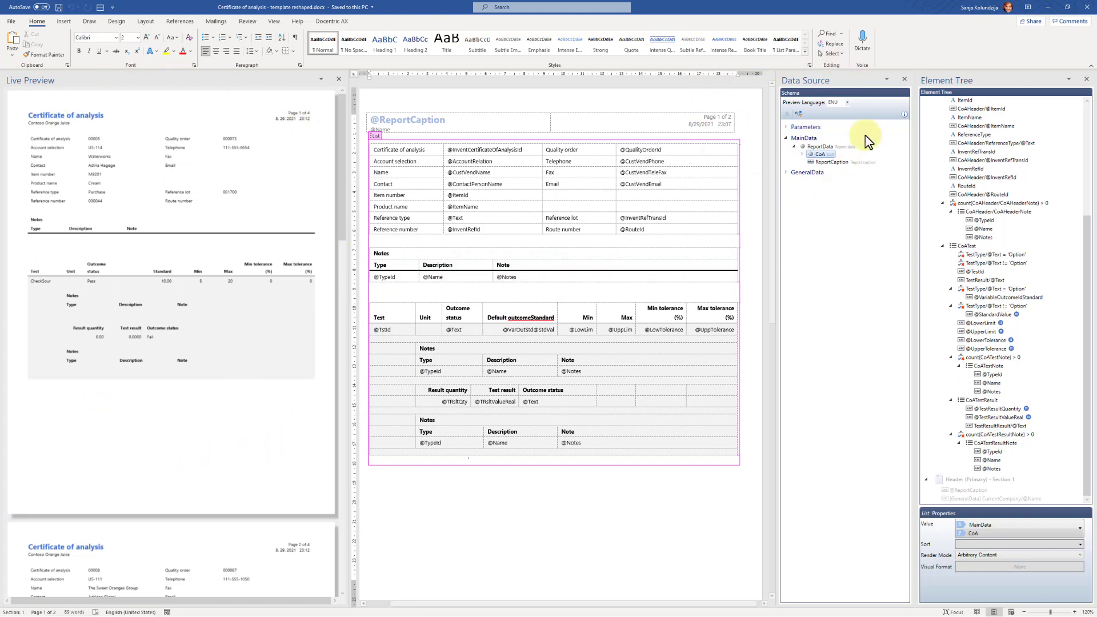
click(847, 102)
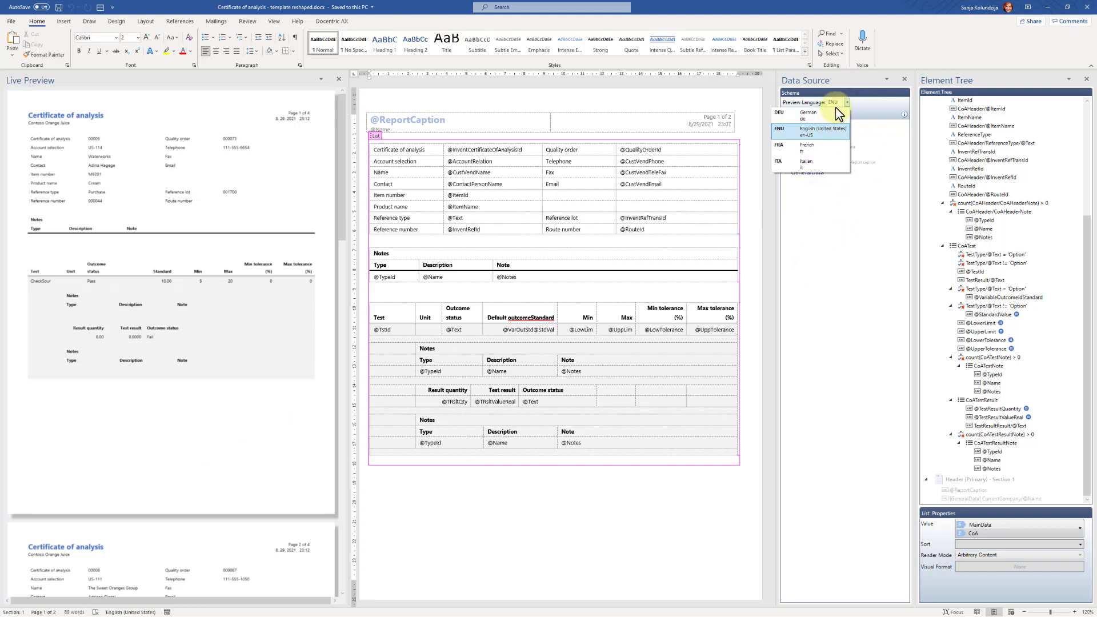
click(814, 150)
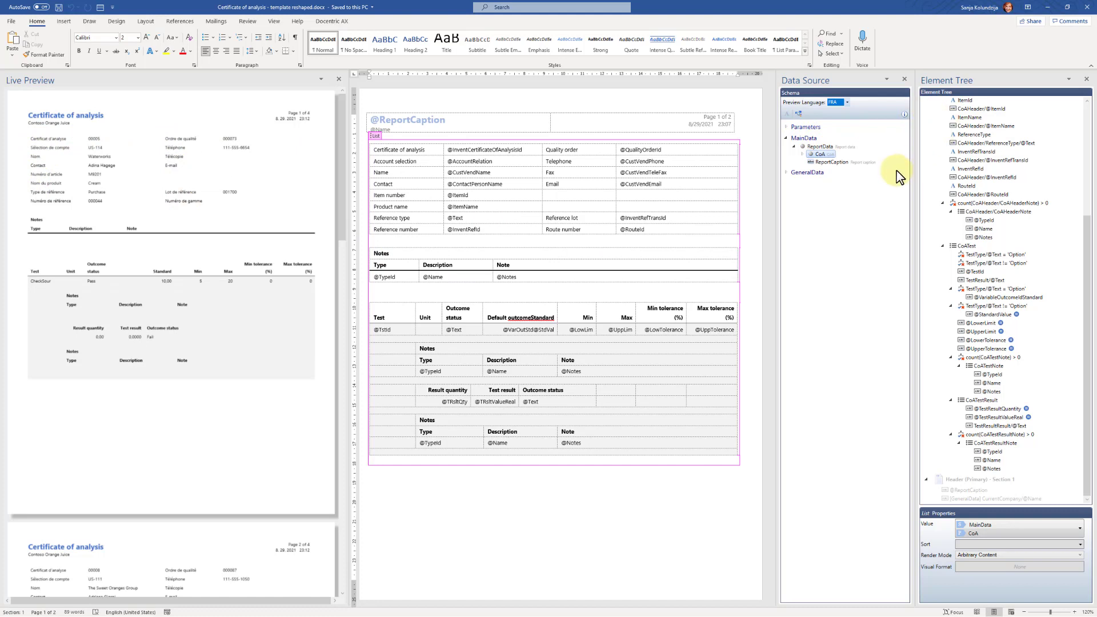
- Change the data source's preview language to Italian (ITA)
click(848, 101)
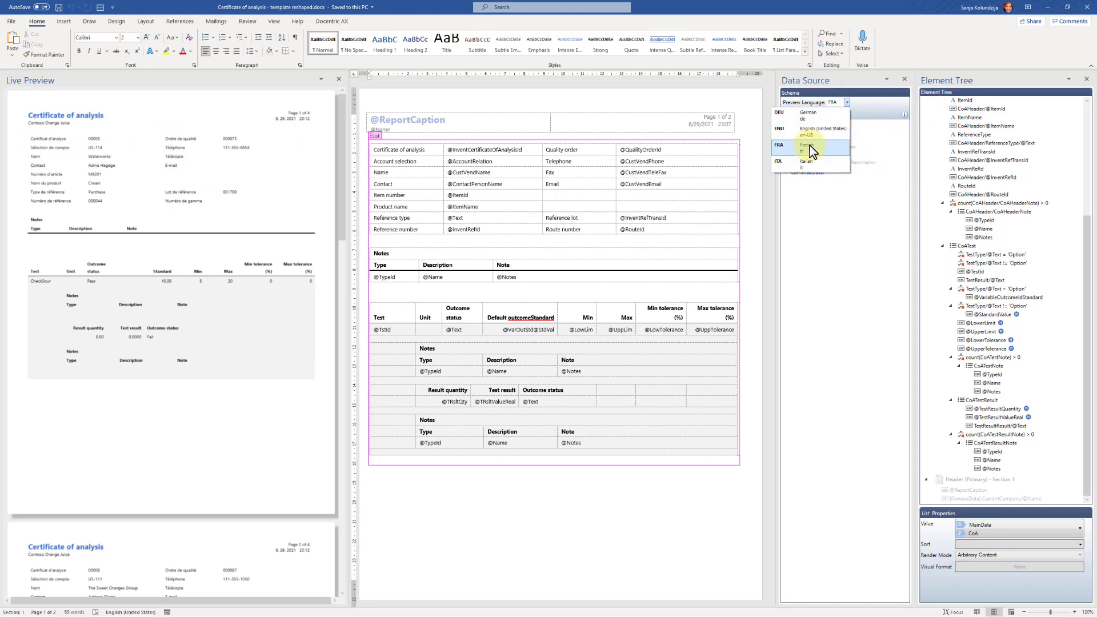
click(805, 166)
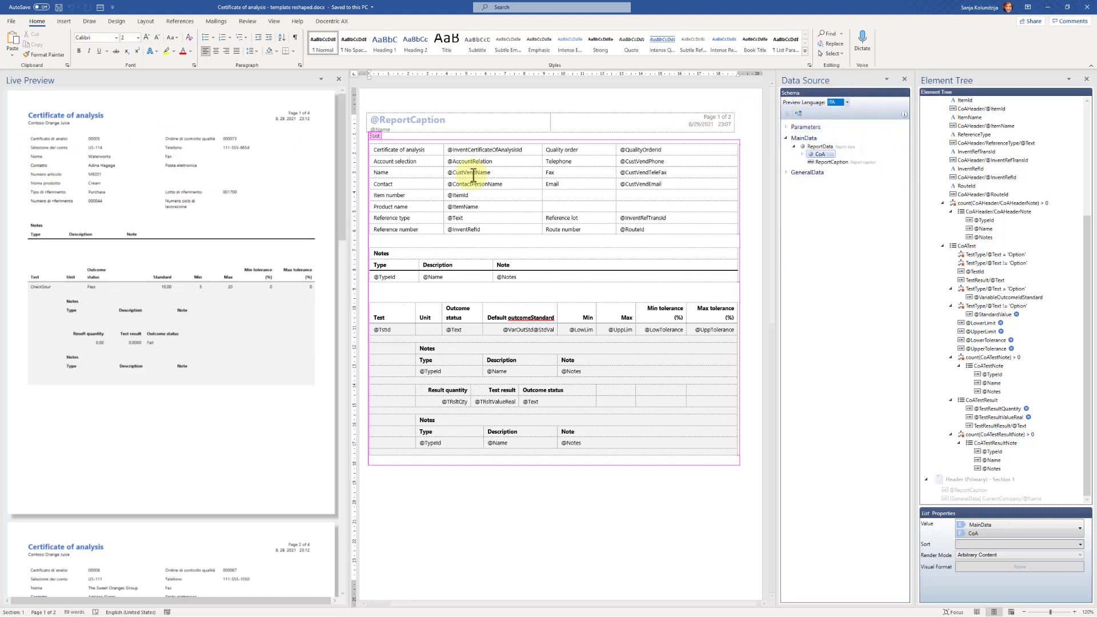
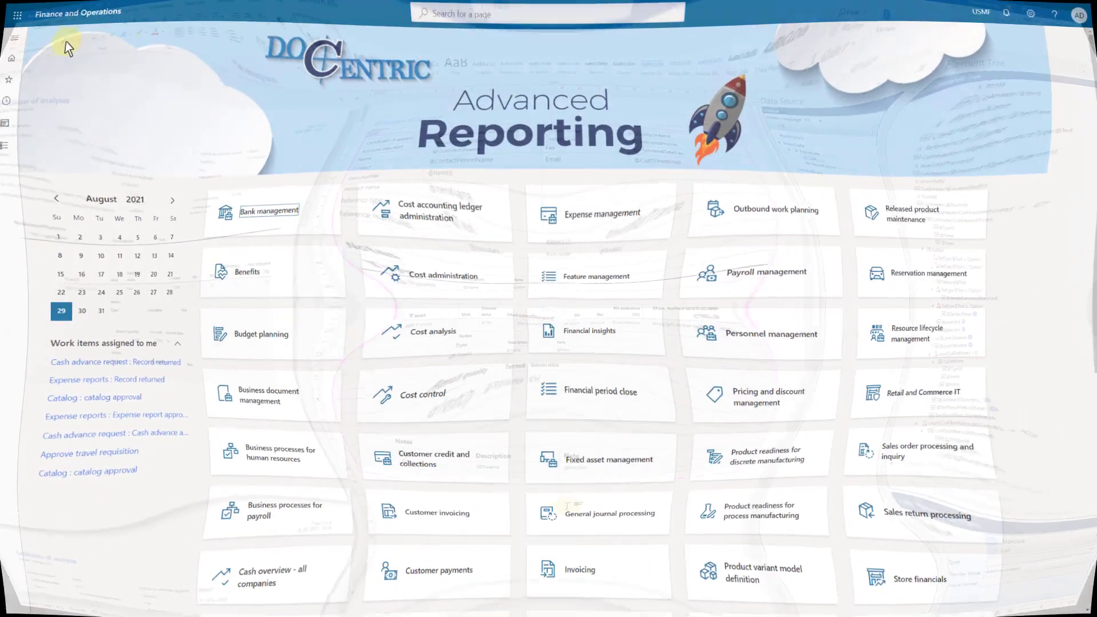
- Switch to Finance and Operations and open the InventTestCertOfAnalysis.Report details from the Docentric AX workspace's report list
click(12, 82)
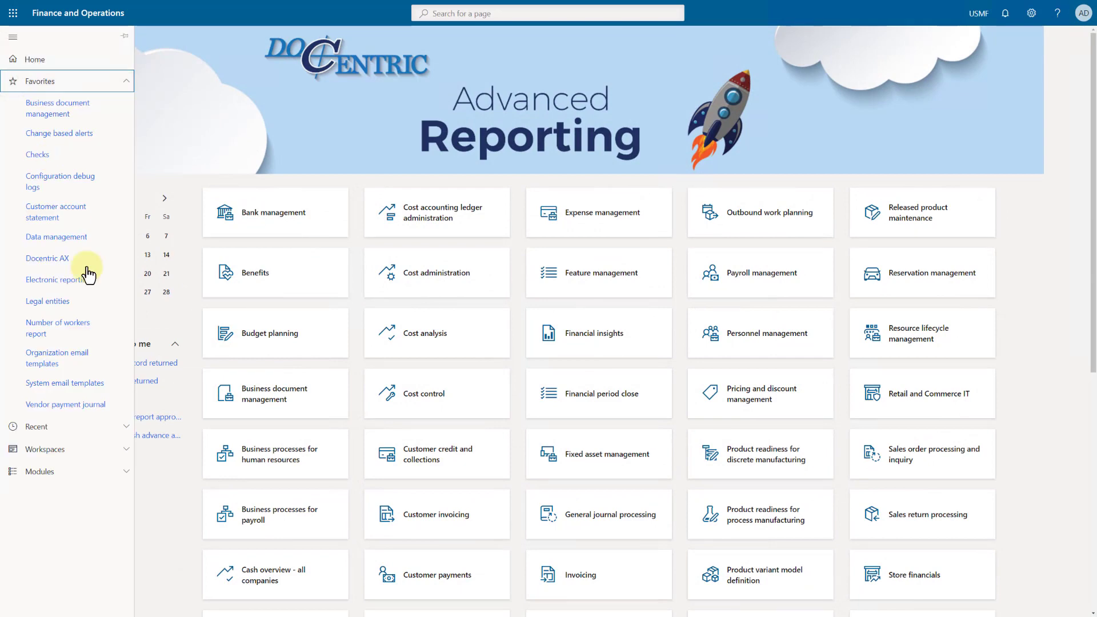
click(49, 260)
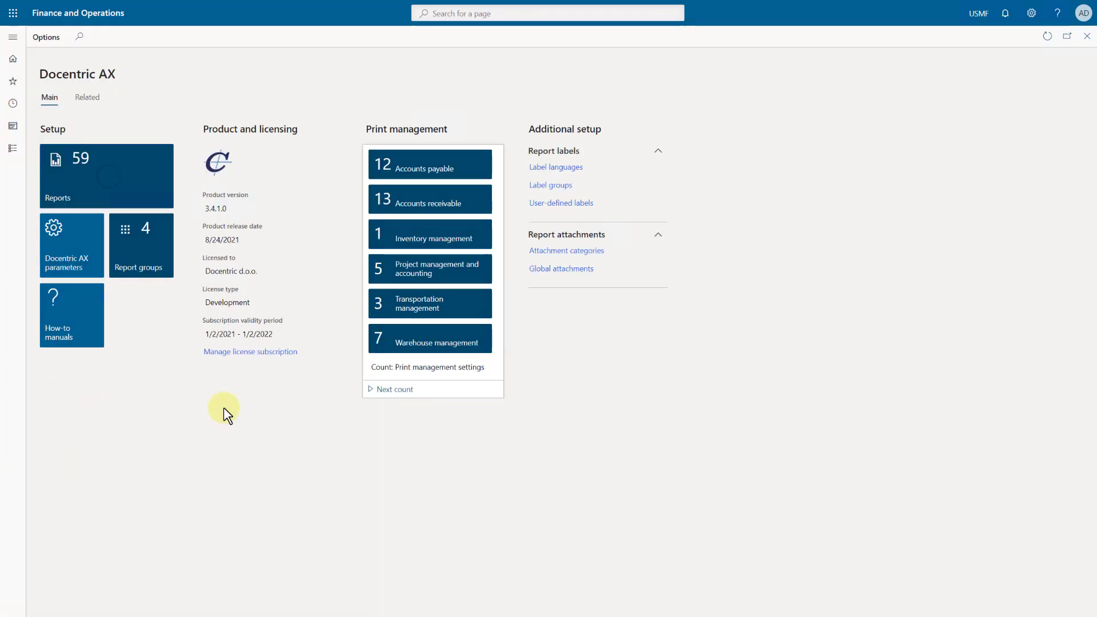
scroll(143, 229, down, 3)
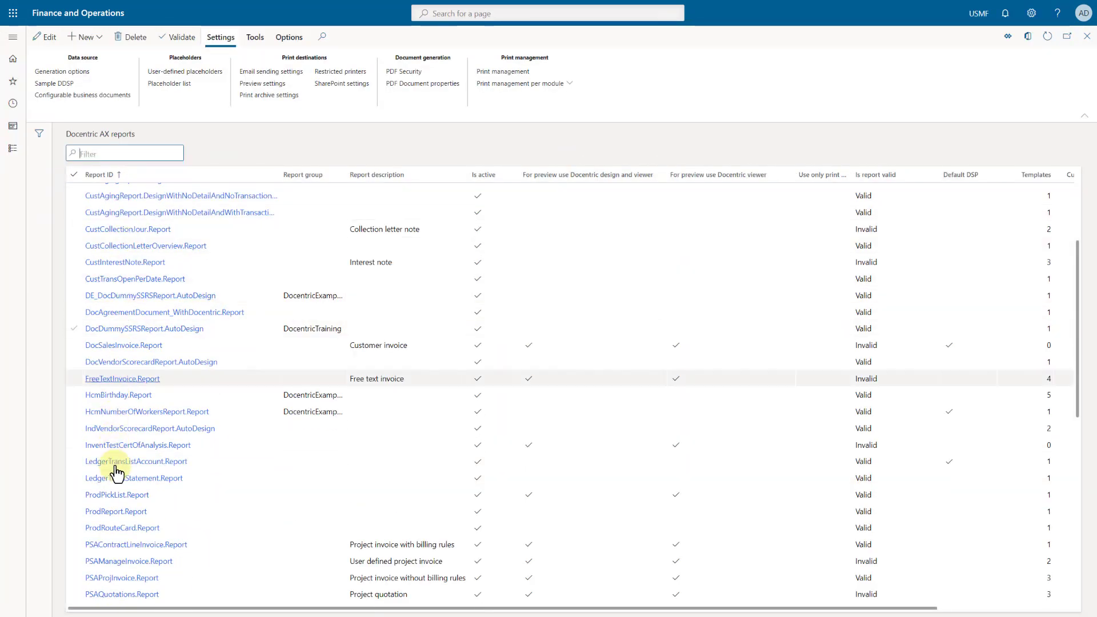
click(123, 446)
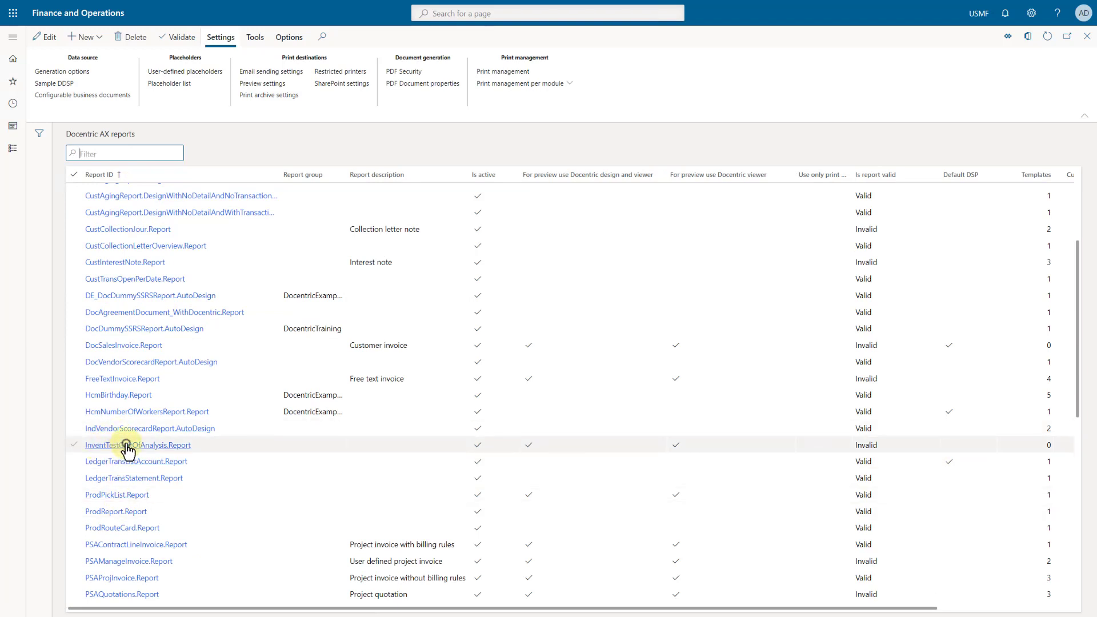
click(126, 446)
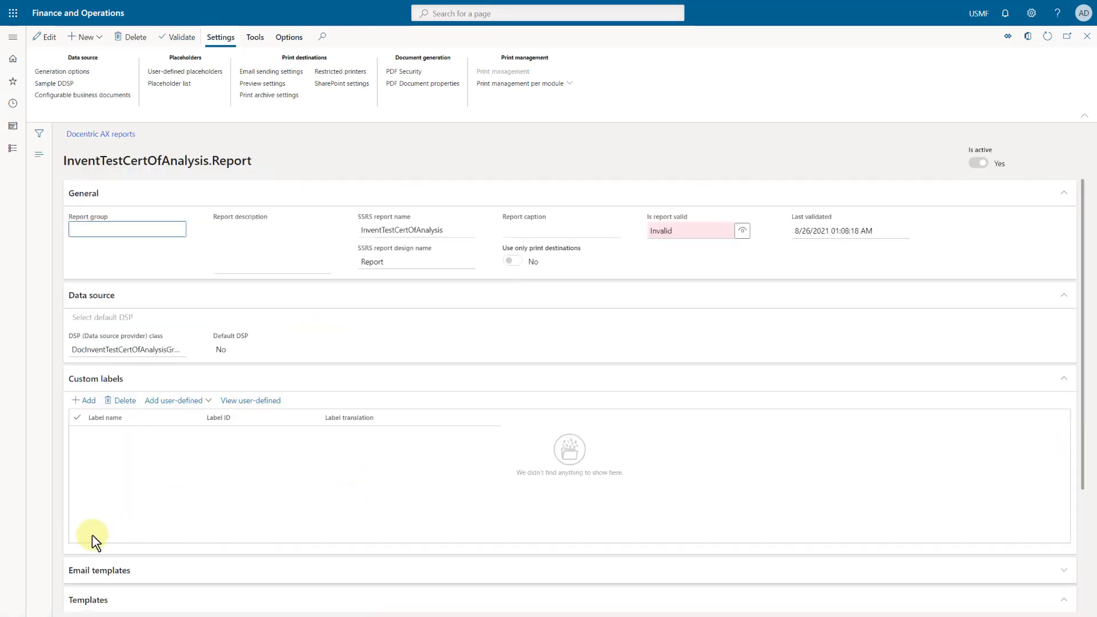
- Add and save a report template with the ID InventTestCertOfAnalysis.Report, leaving company and language empty
click(108, 380)
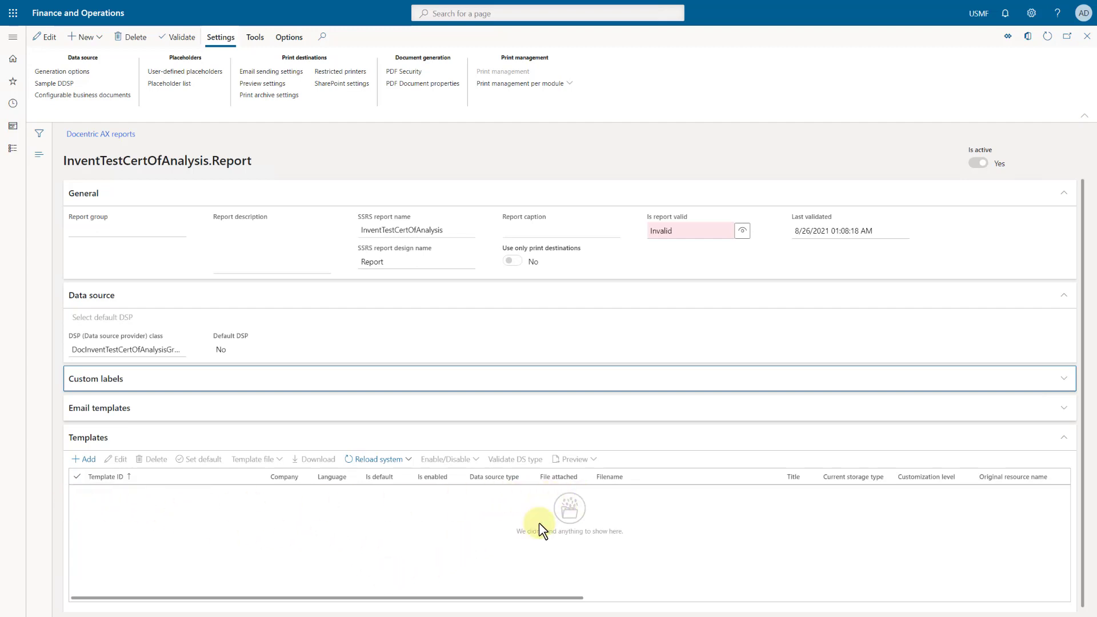
click(84, 459)
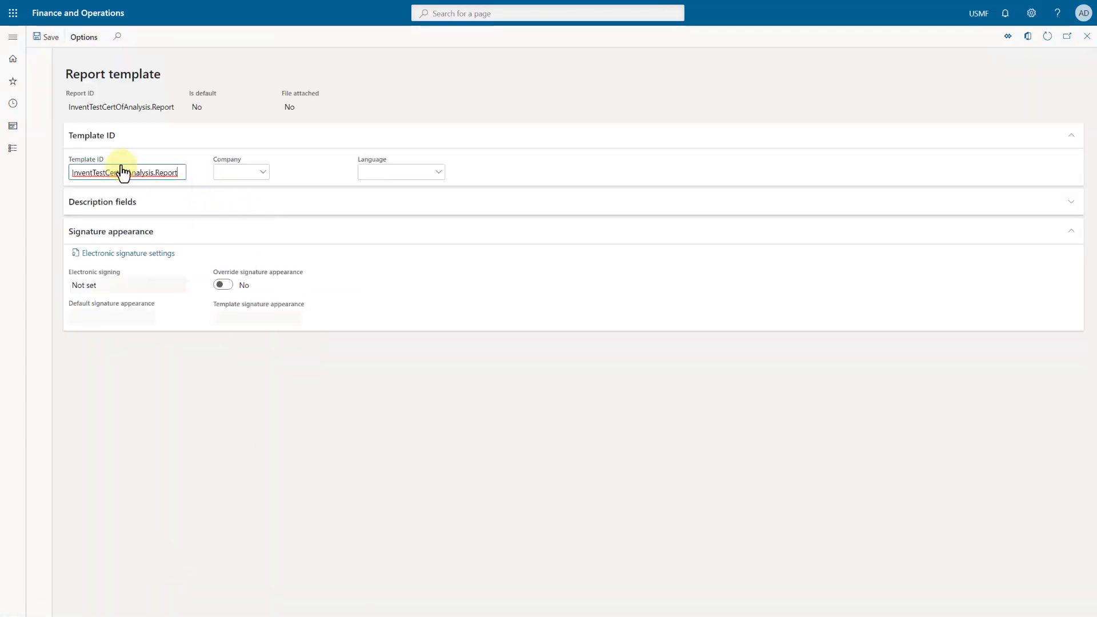
click(50, 40)
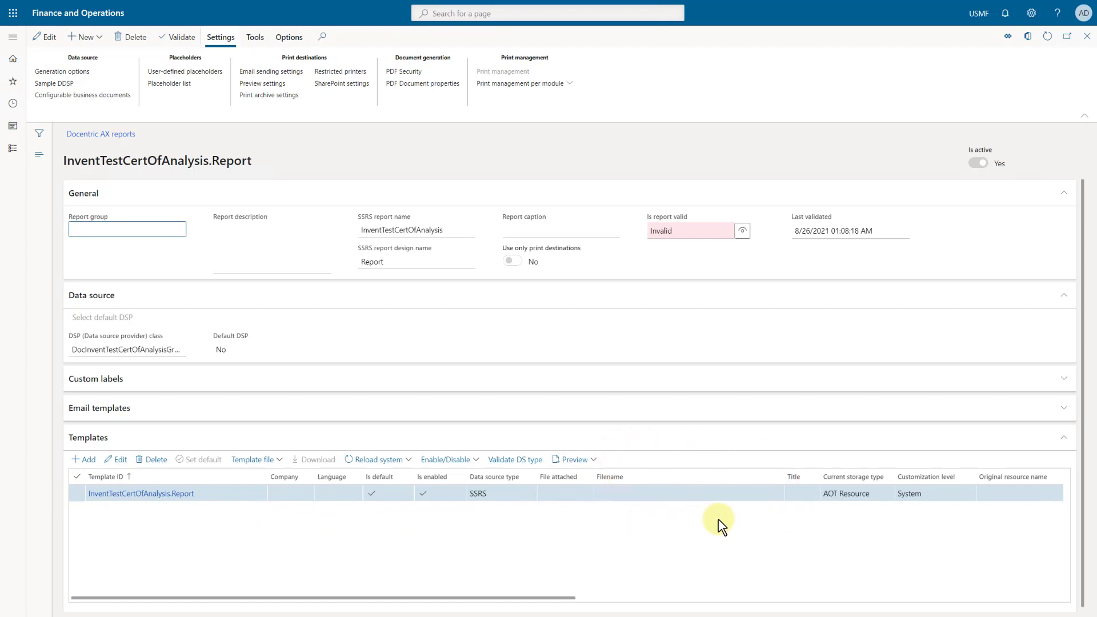
- Open the file attachment settings for the InventTestCertOfAnalysis.Report template and set its storage type to Azure storage
click(272, 460)
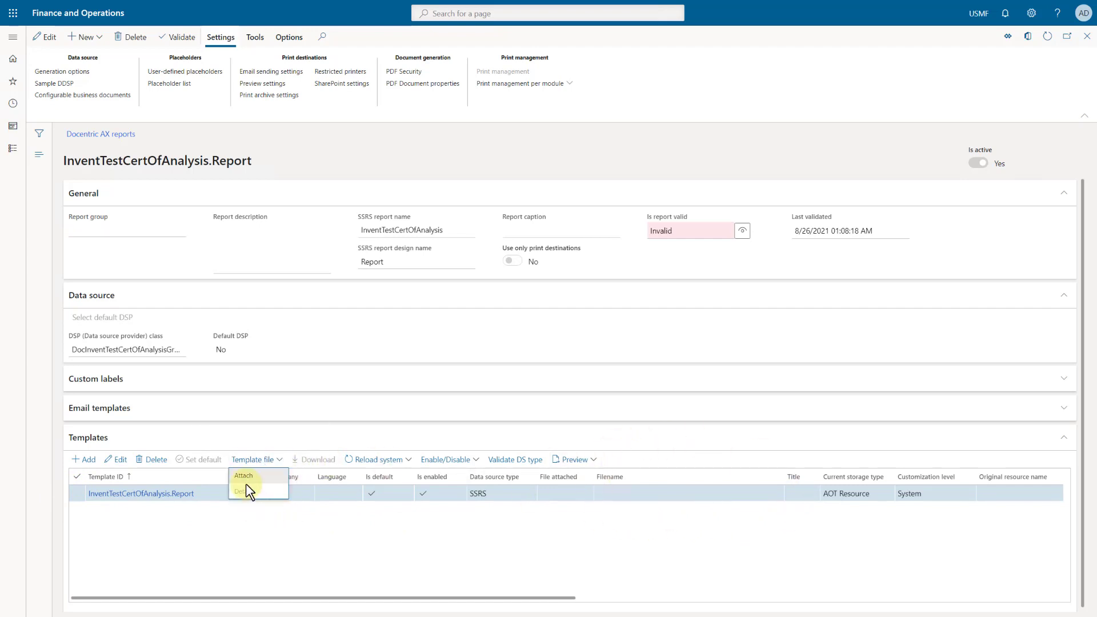
click(244, 479)
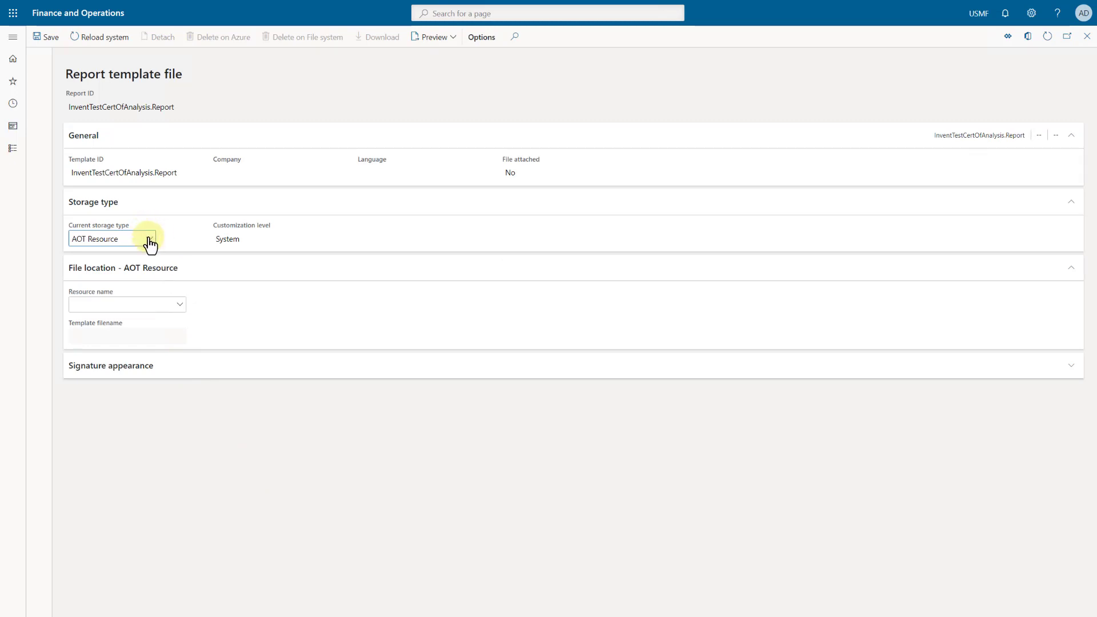
click(149, 239)
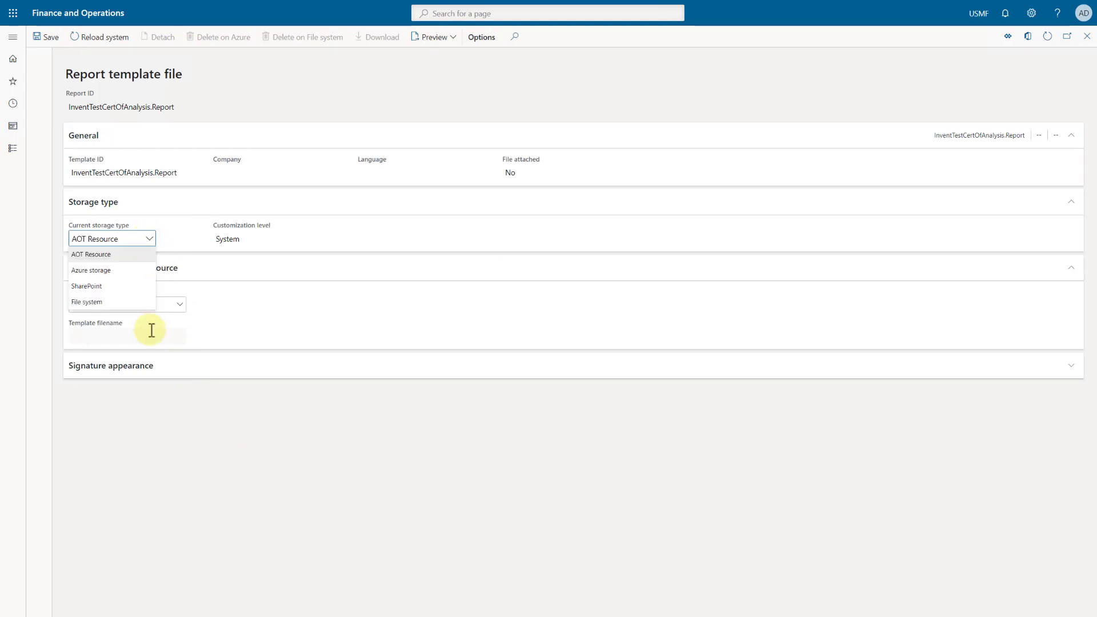
click(94, 270)
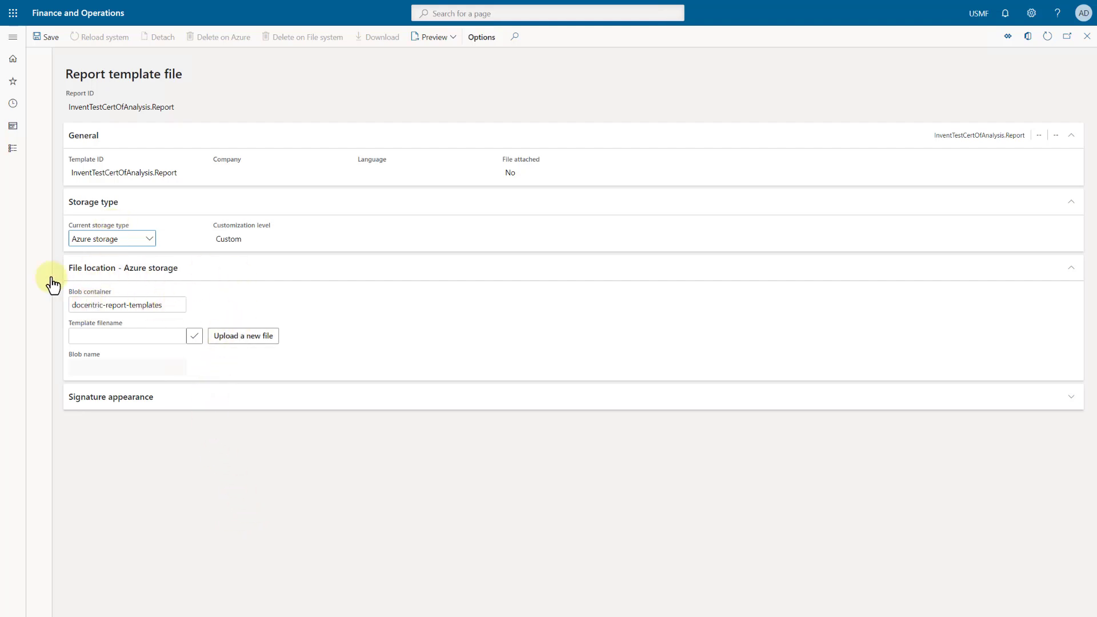
- Extend the docentric-report-templates blob container name with a suffix beginning "-getting", and upload InventTestCertOfAnalysis.Report_Reshaped.docx as the template file
click(176, 302)
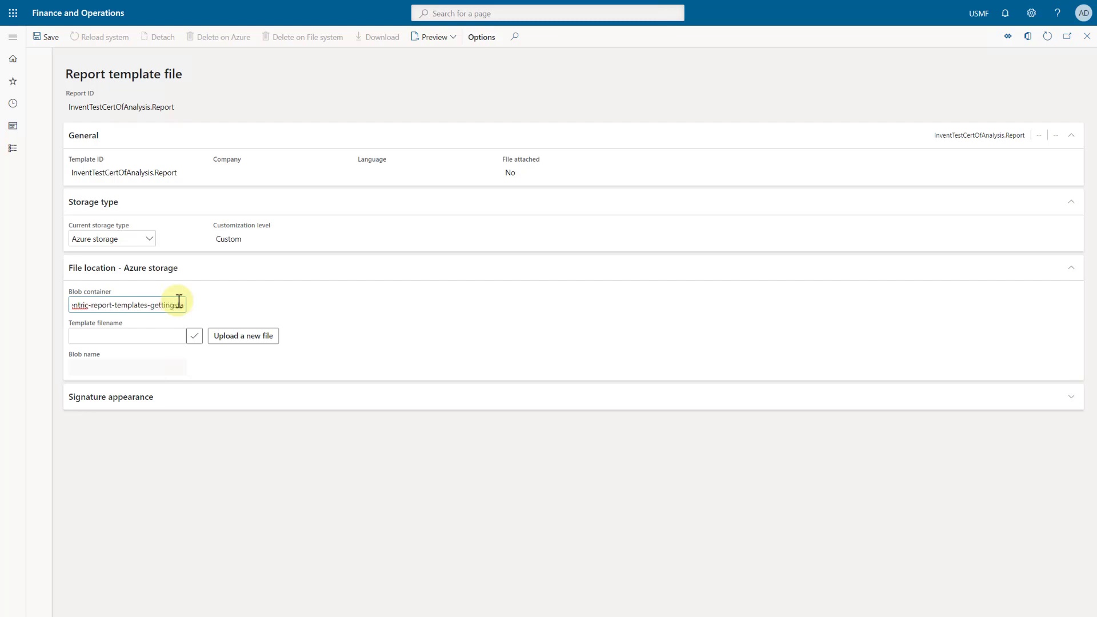
click(224, 340)
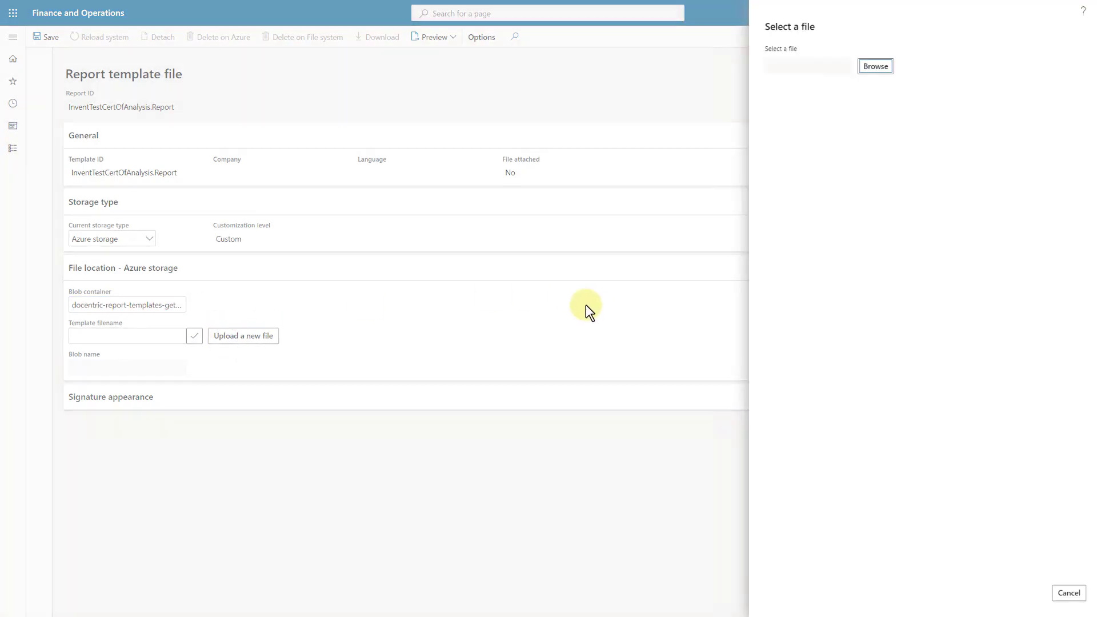
click(876, 68)
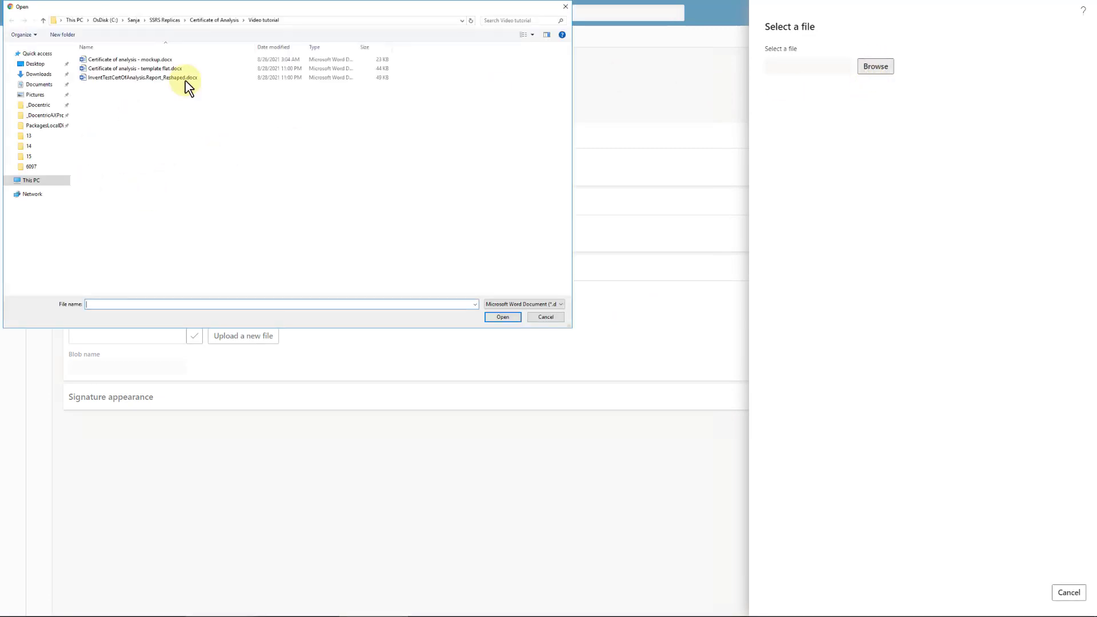
double_click(128, 79)
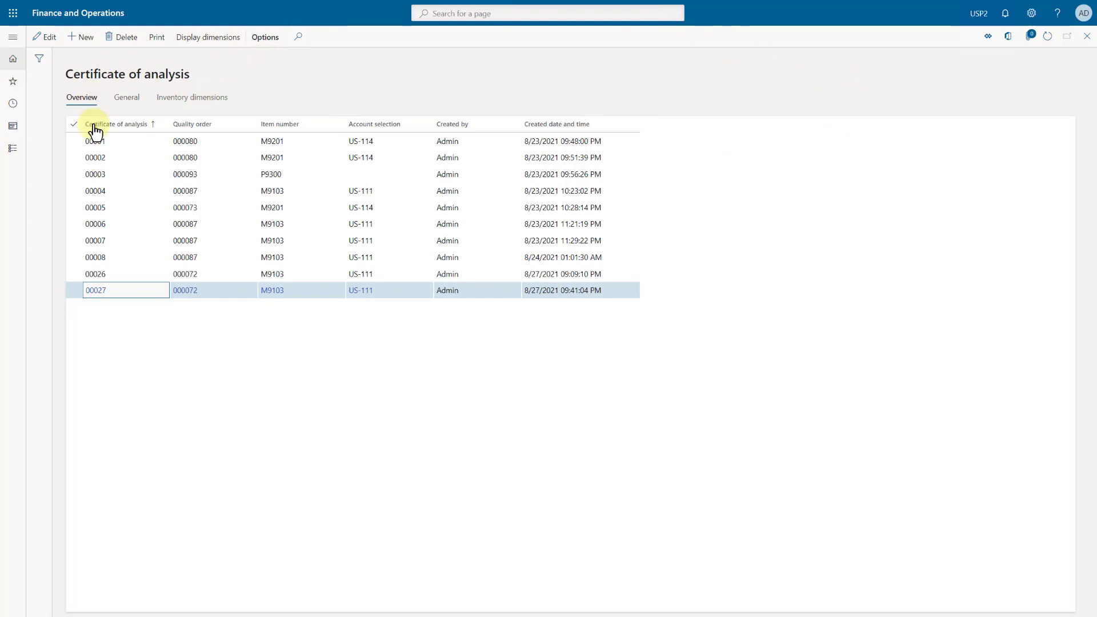
click(230, 258)
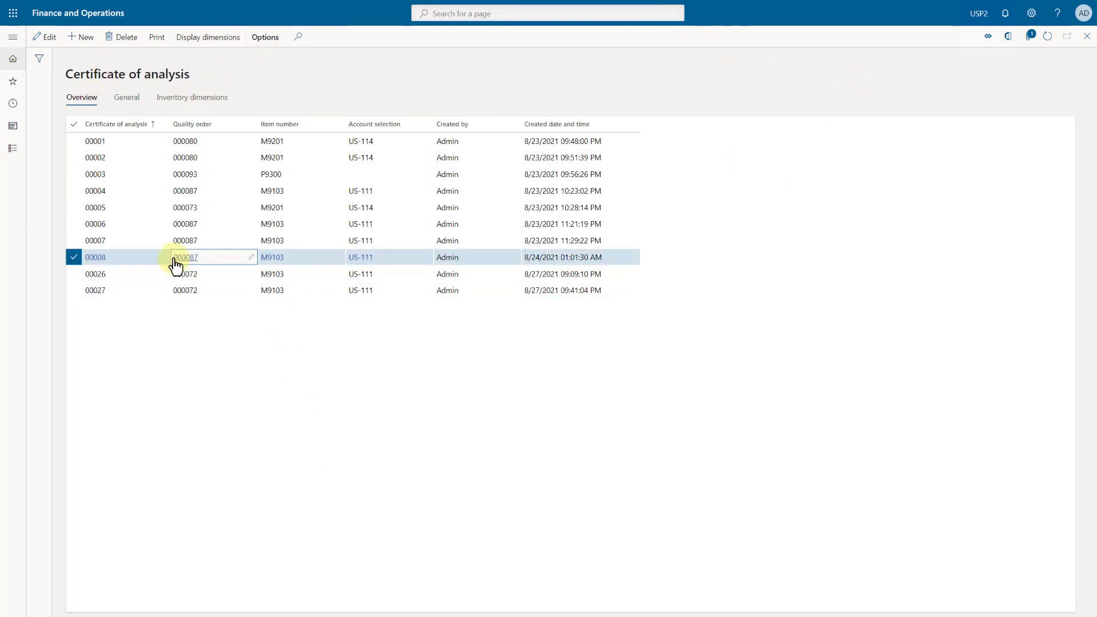
click(160, 38)
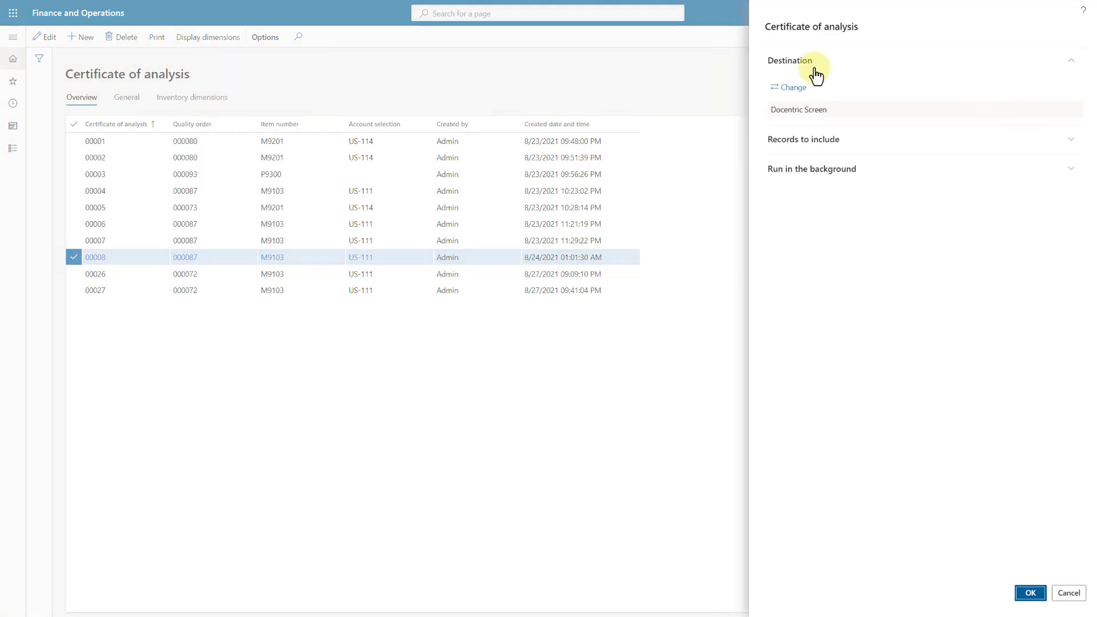
click(793, 88)
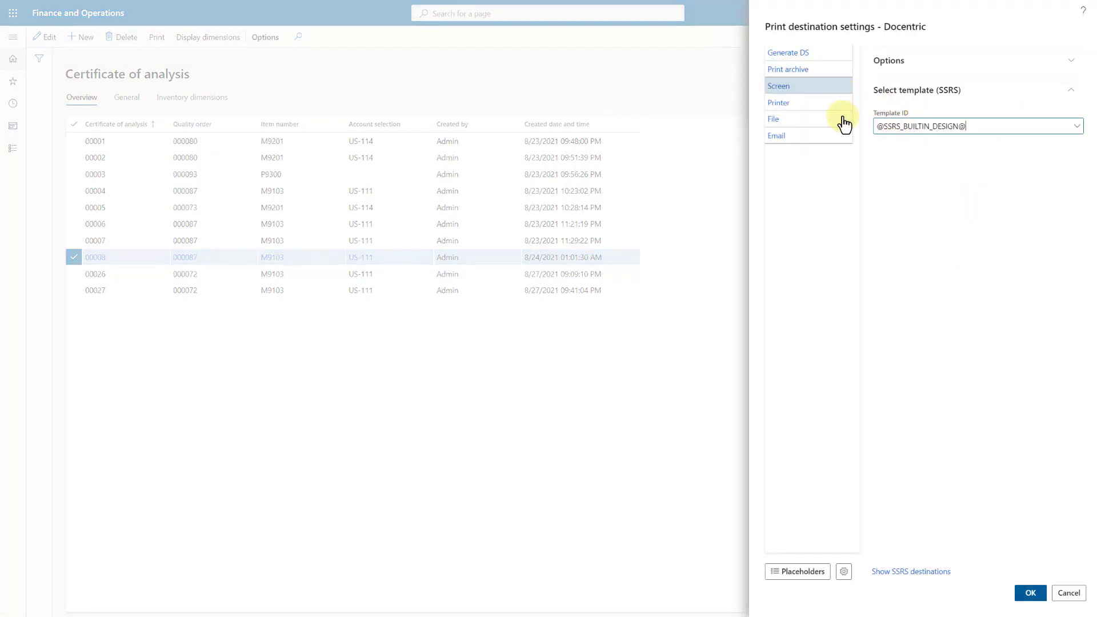
click(1076, 127)
click(662, 159)
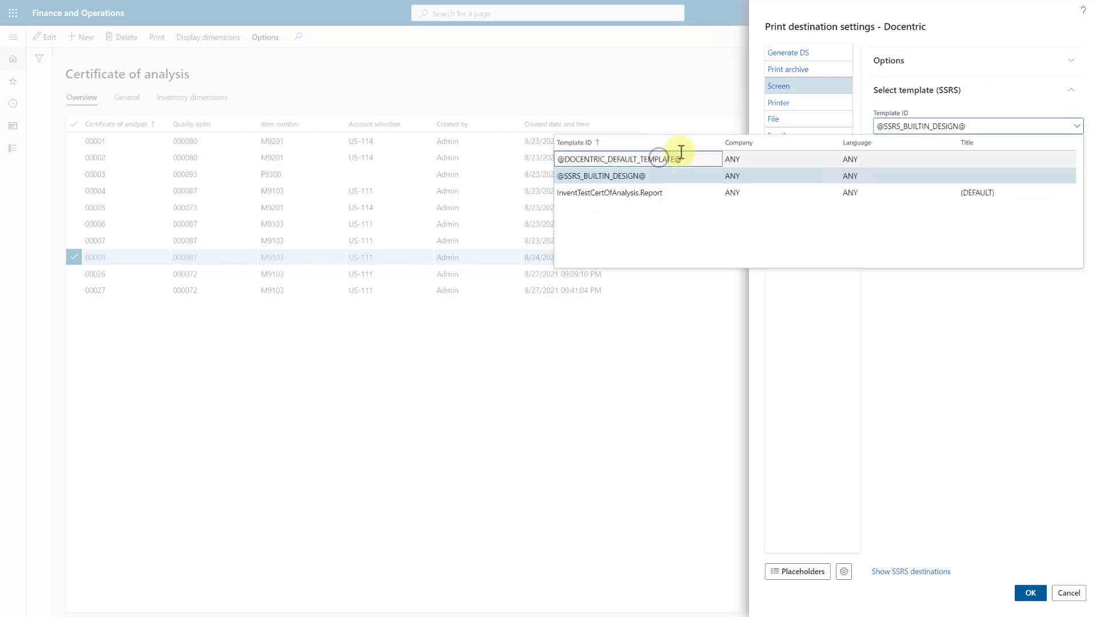
click(1031, 594)
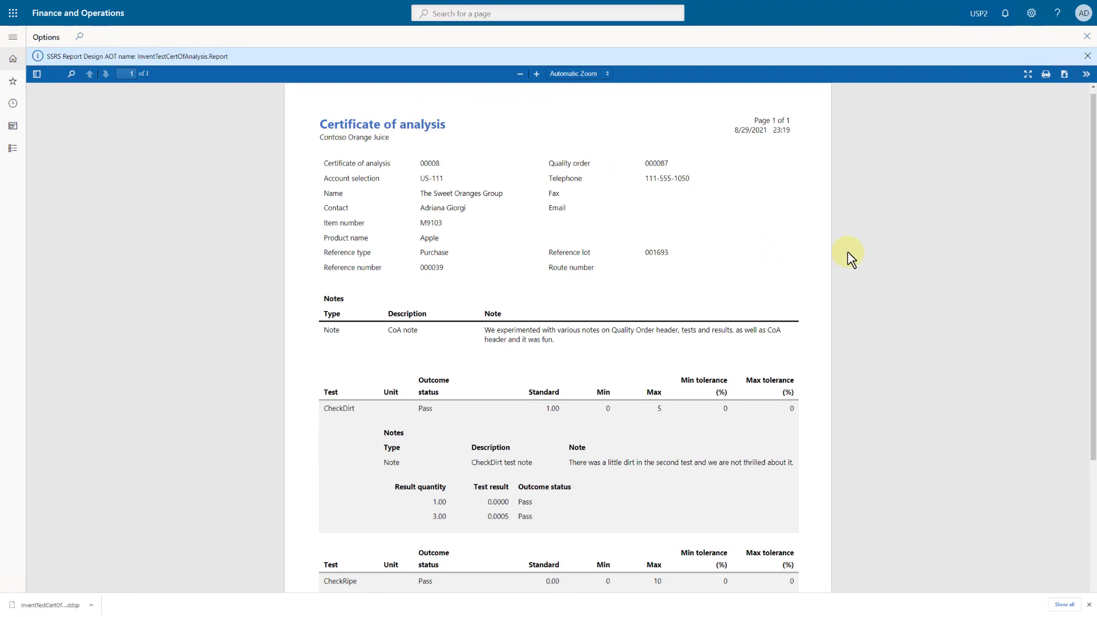
- Look through the printed certificate from header to test results, and close the report preview
scroll(825, 258, down, 3)
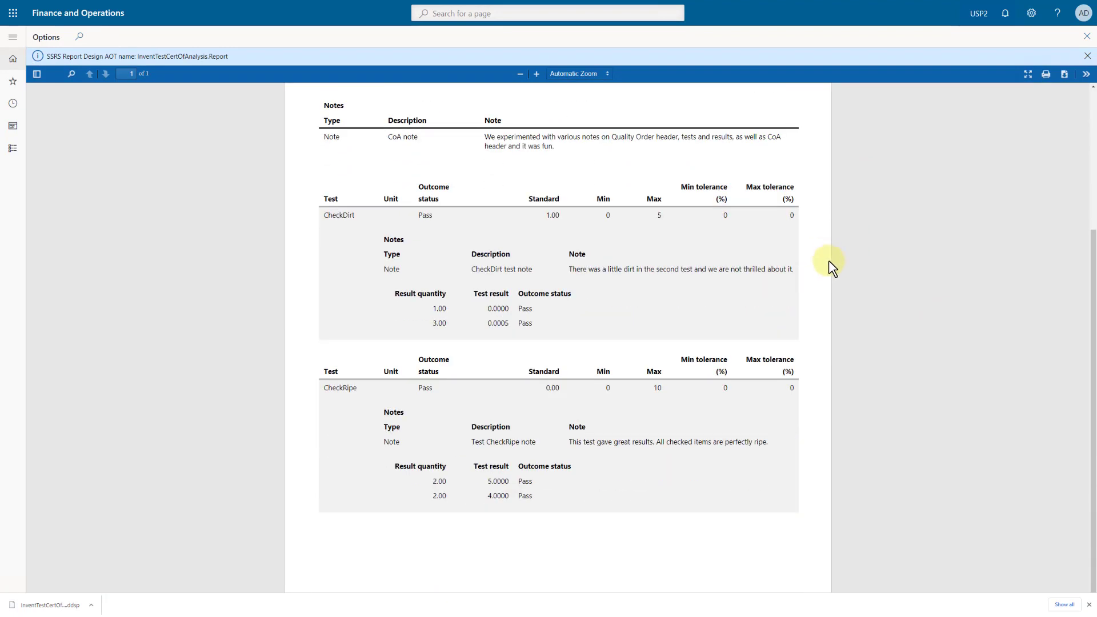
scroll(829, 259, up, 4)
click(1087, 37)
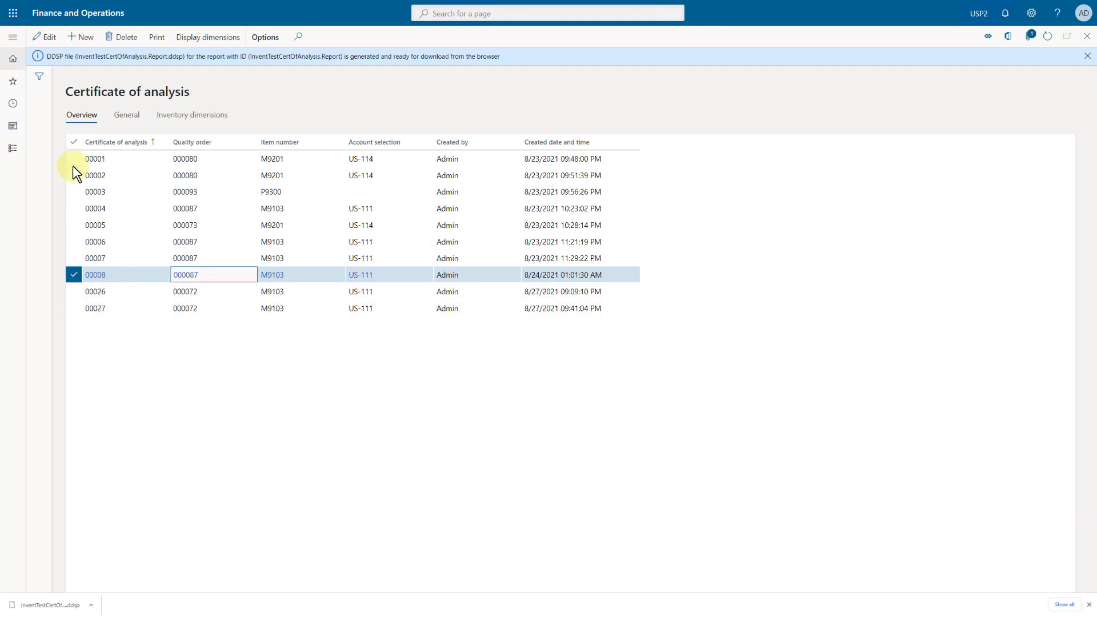
- Select certificates 00005, 00008 and 00026 together and print them to the Docentric screen destination
click(75, 226)
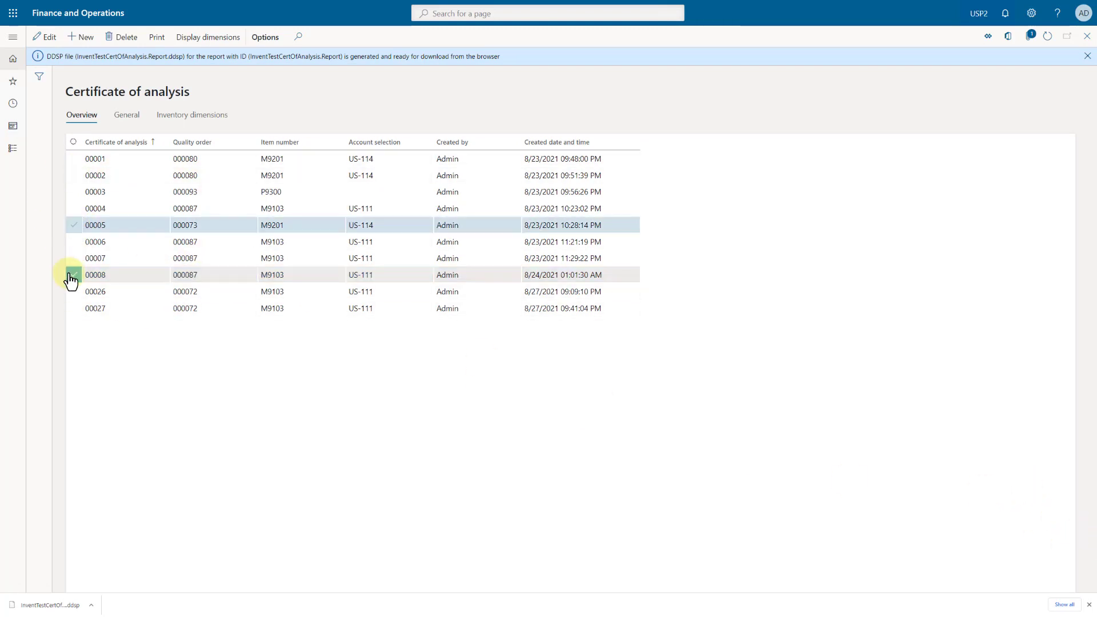
click(74, 276)
click(75, 293)
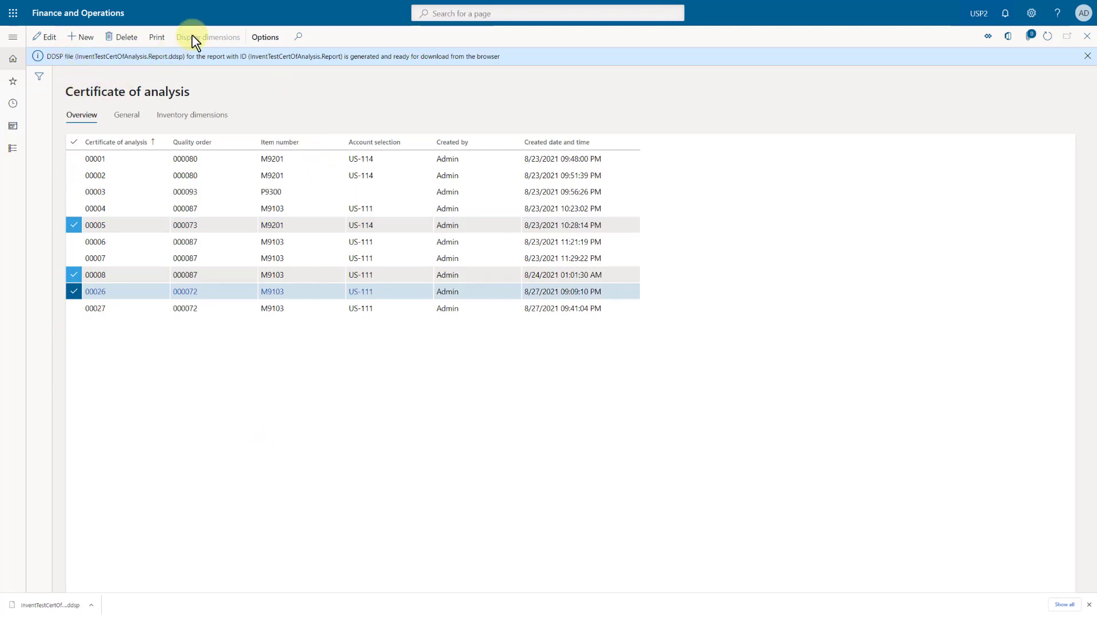
click(158, 37)
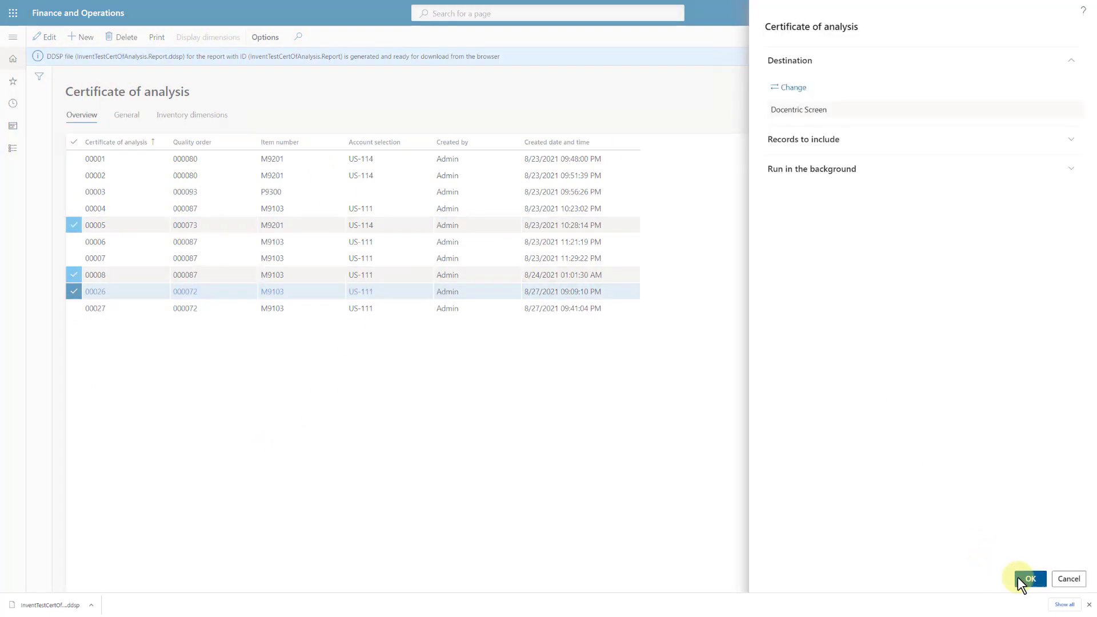
click(1020, 579)
- Examine the pages of the combined printout, checking each certificate's number, notes and test results
scroll(552, 436, down, 3)
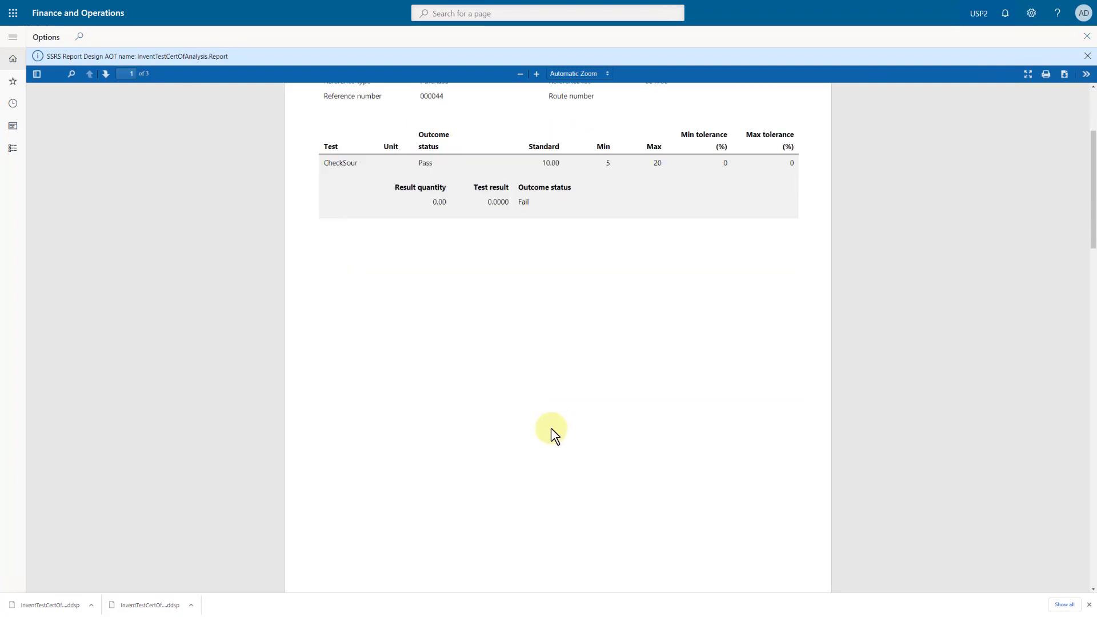
scroll(554, 434, down, 8)
drag(436, 365, 632, 377)
scroll(651, 366, down, 3)
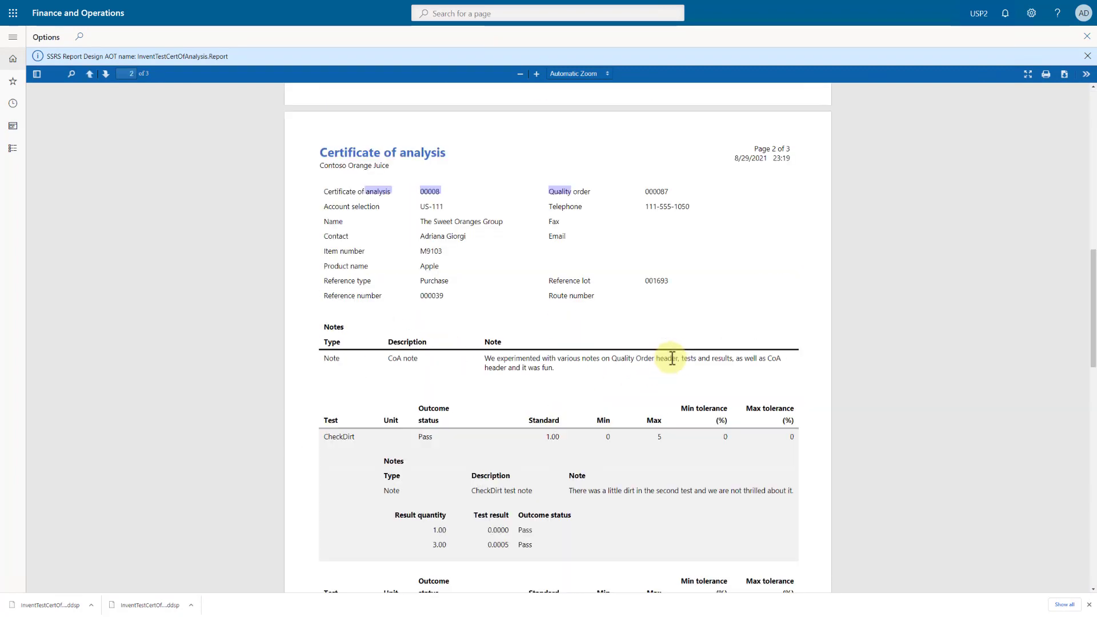
scroll(672, 358, down, 10)
double_click(427, 348)
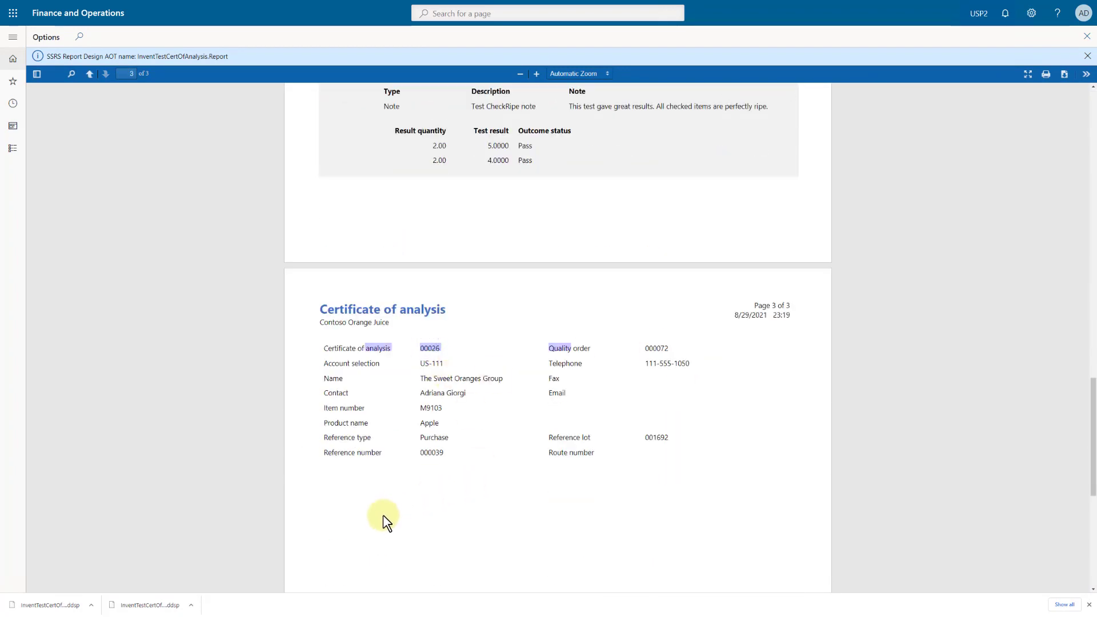
scroll(383, 516, down, 2)
scroll(777, 457, up, 20)
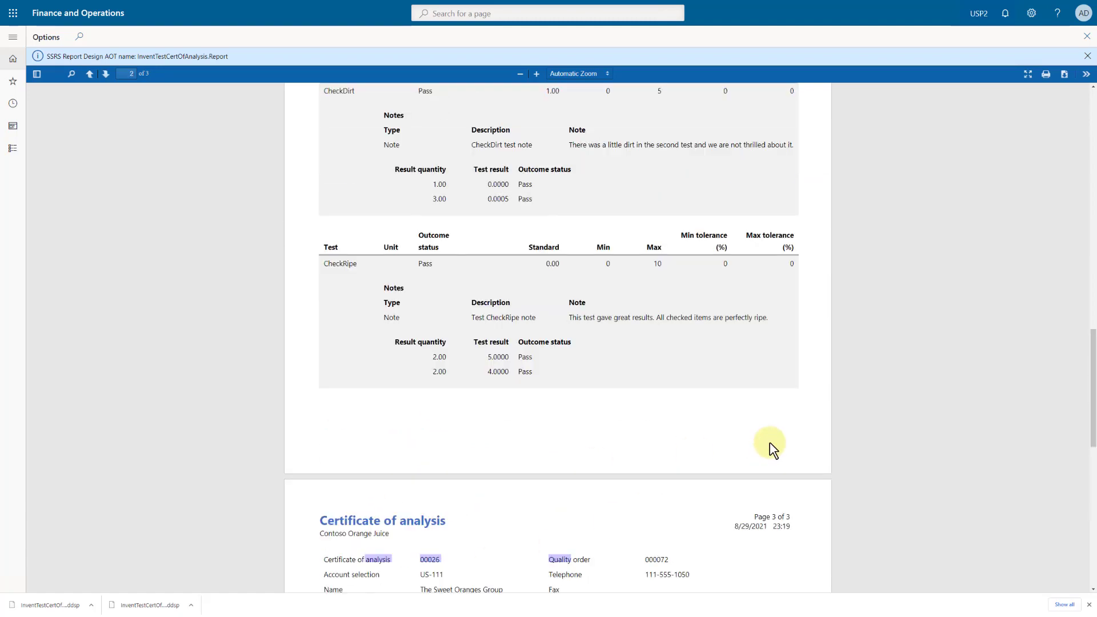
scroll(896, 247, down, 10)
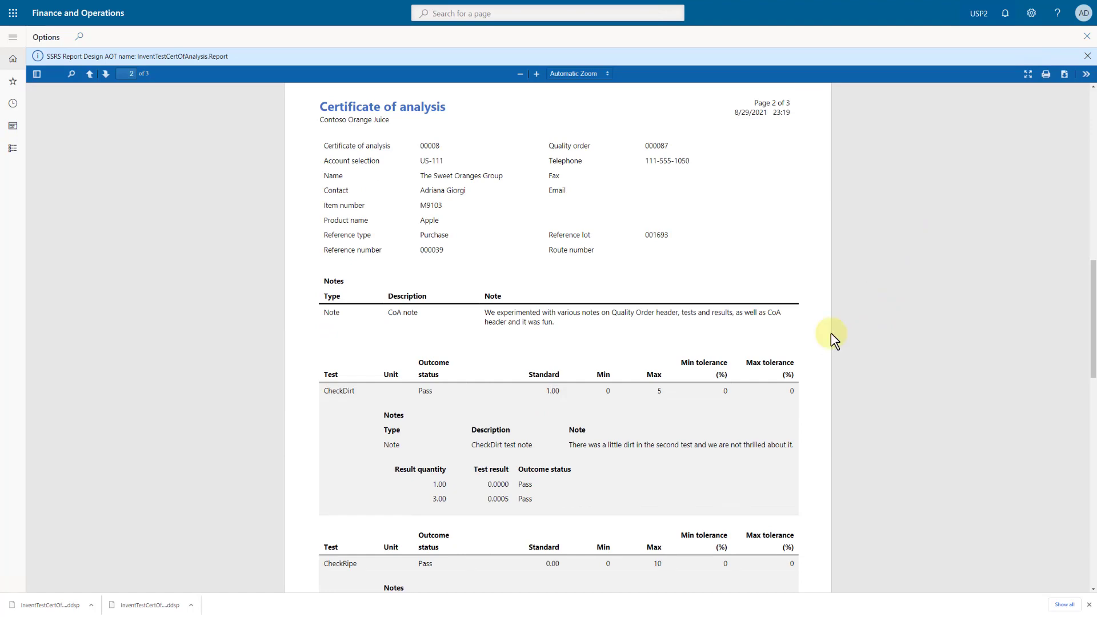
scroll(833, 337, up, 3)
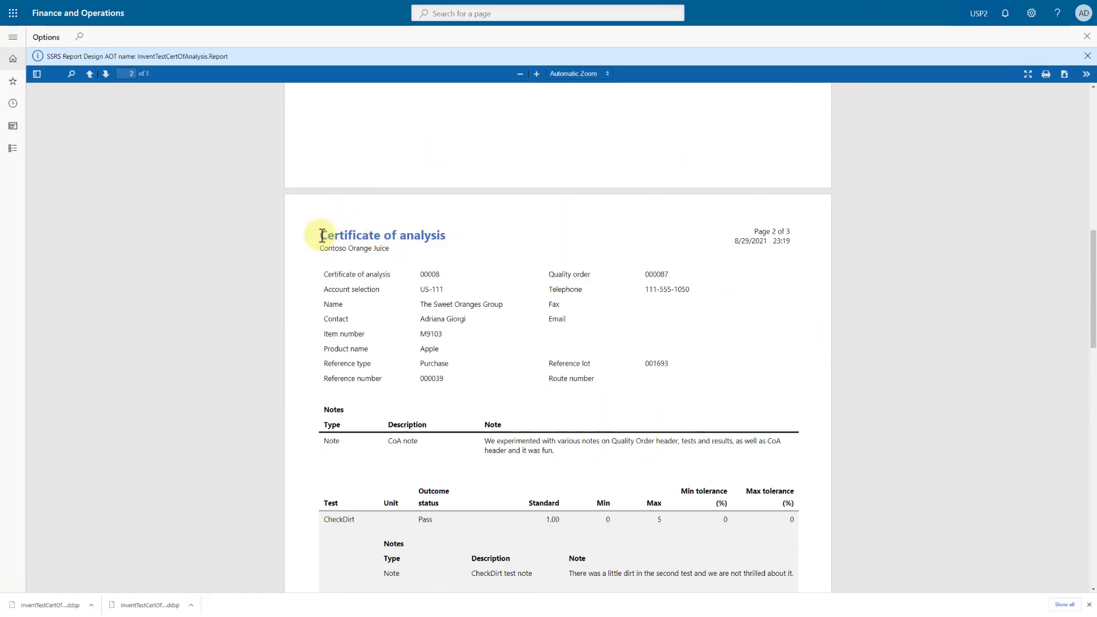
- Switch to Total Commander and open the template file InventTestCertOfAnalysis.Report_Reshaped.docx in Word
drag(322, 236, 448, 235)
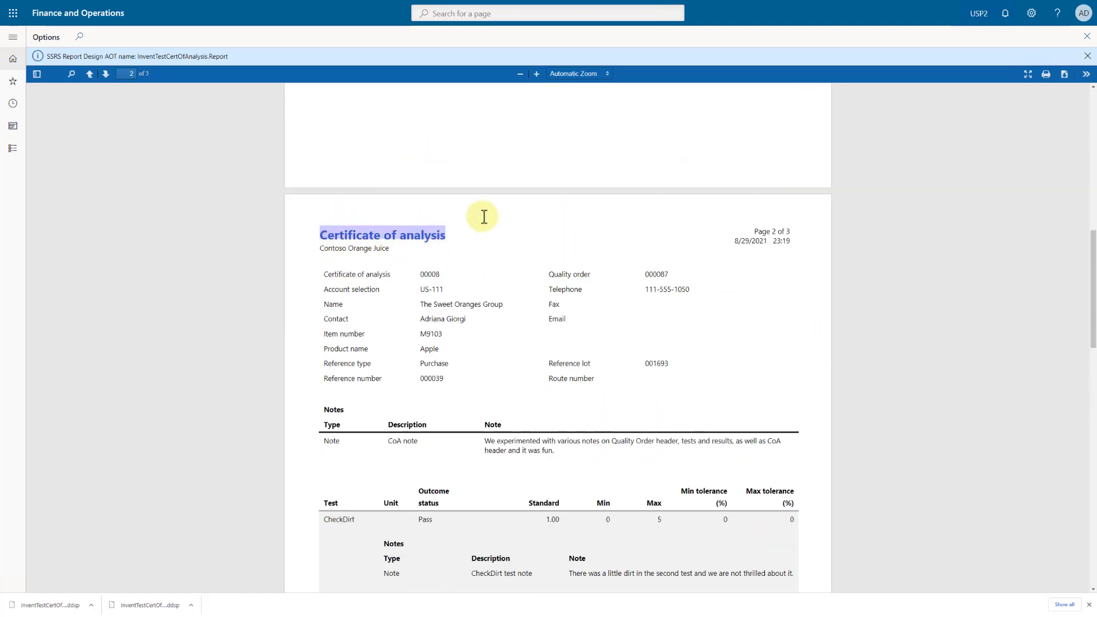
click(351, 250)
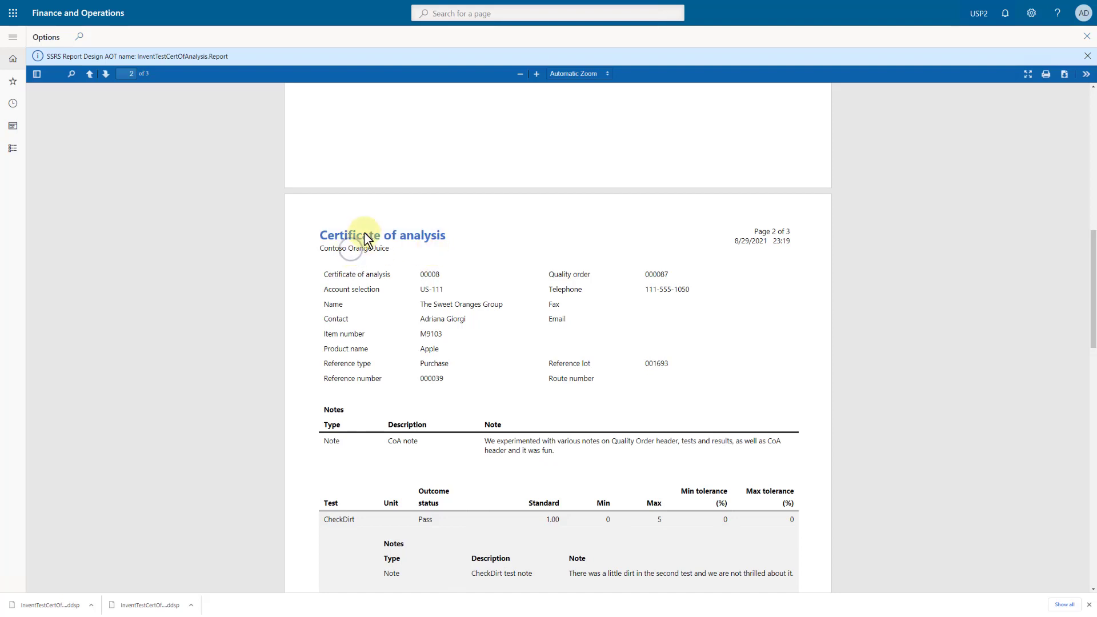
key(alt+Tab)
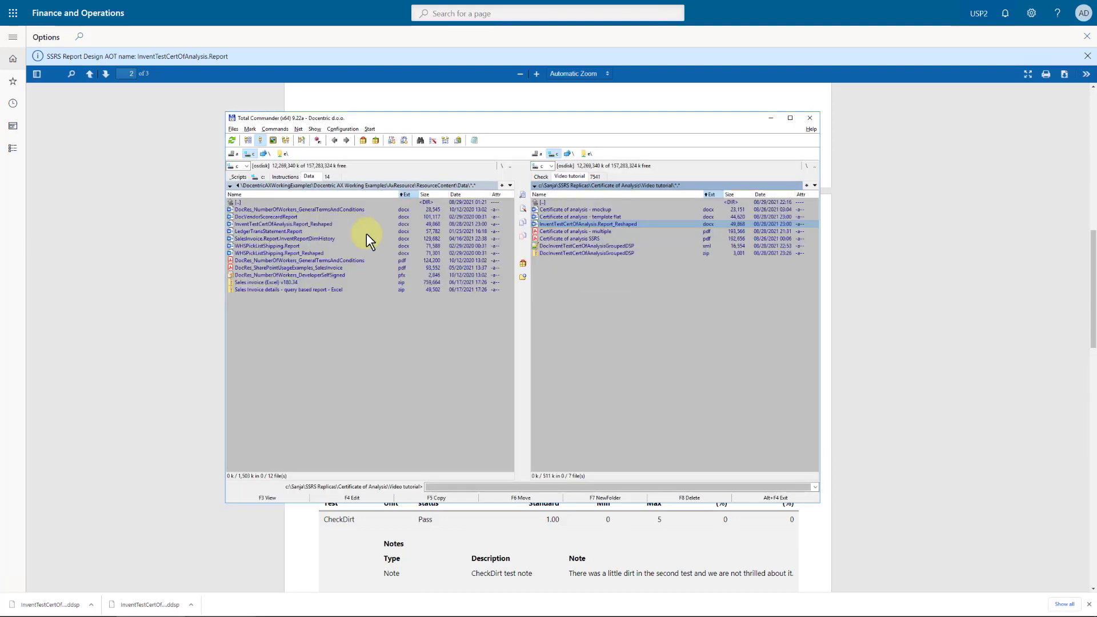
double_click(639, 223)
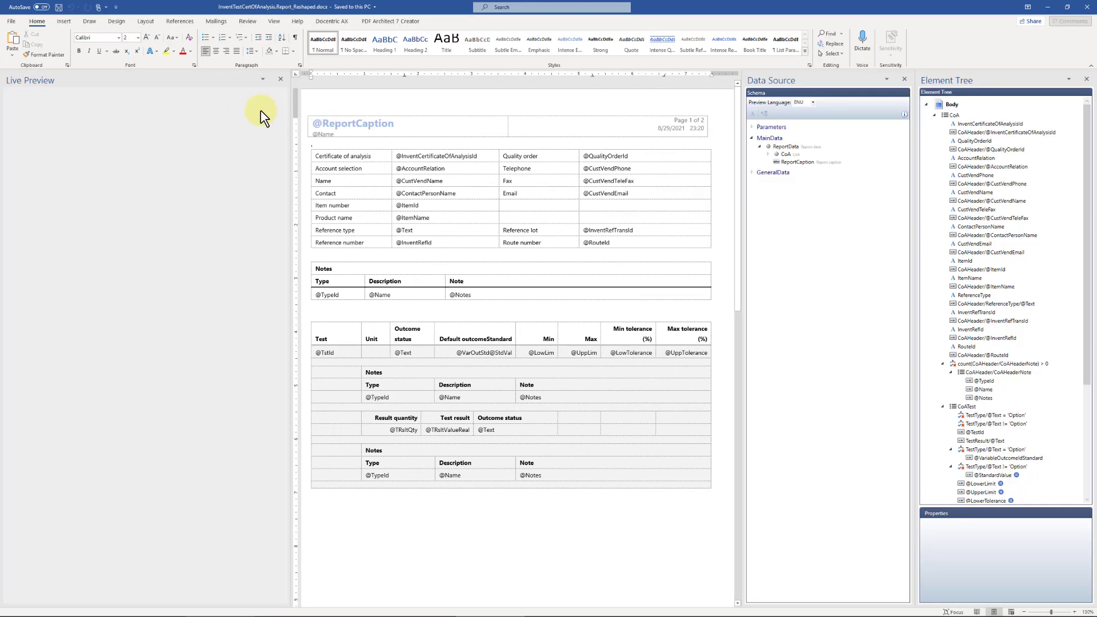
double_click(371, 124)
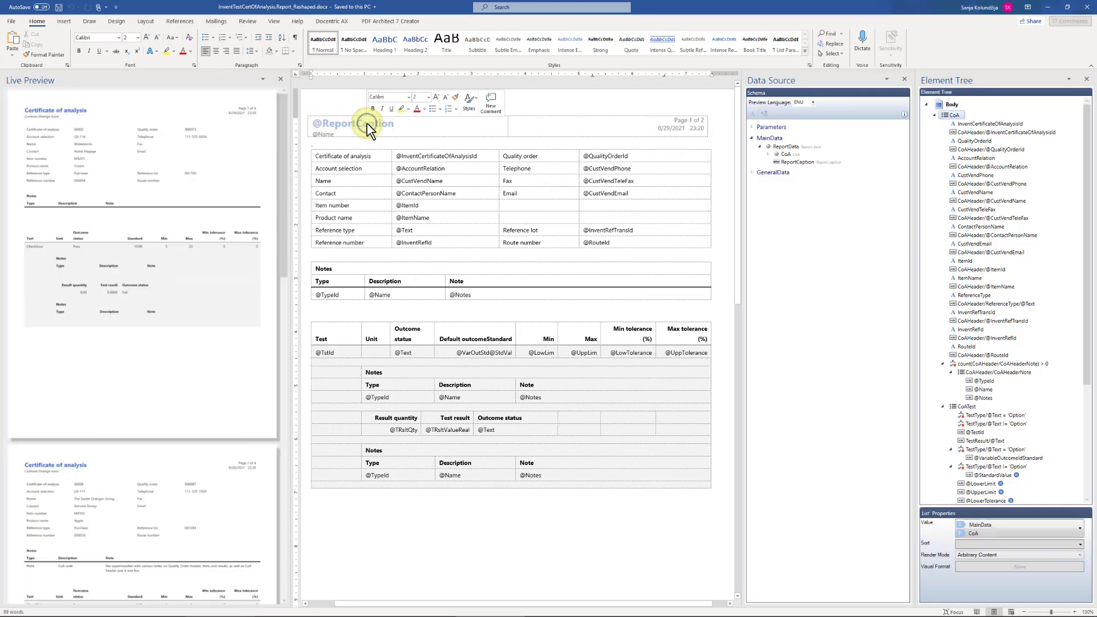
click(316, 110)
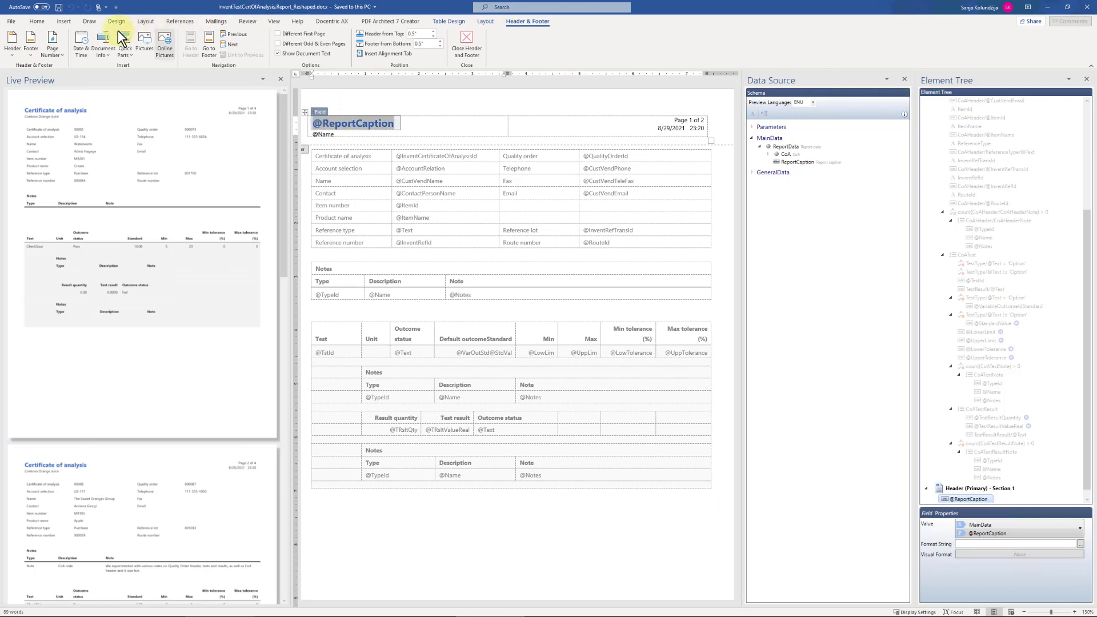
click(36, 22)
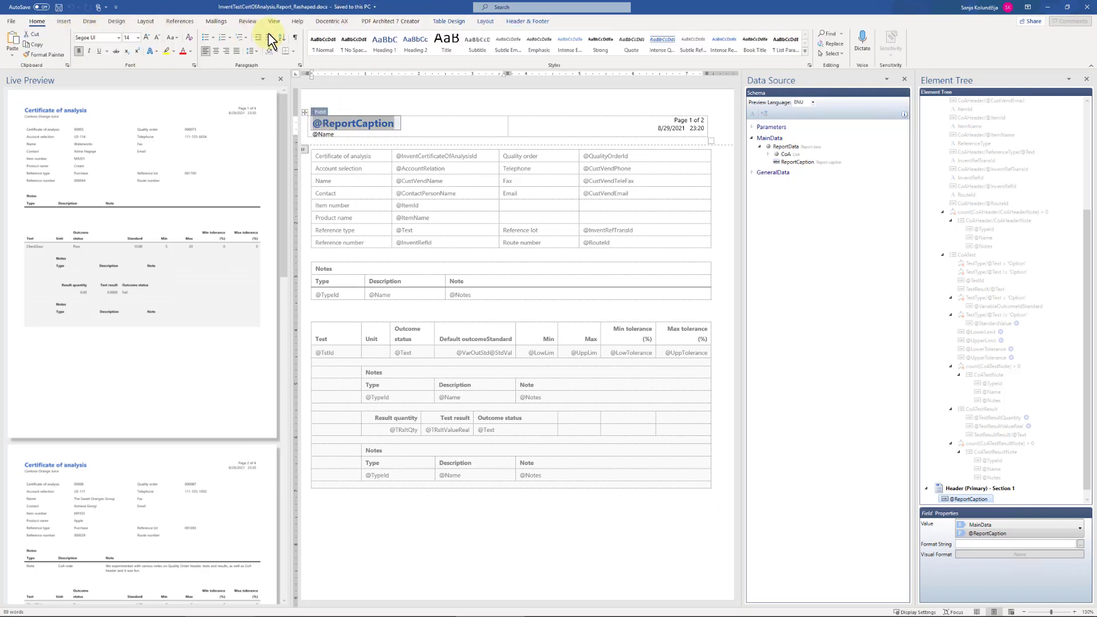
click(190, 51)
click(250, 86)
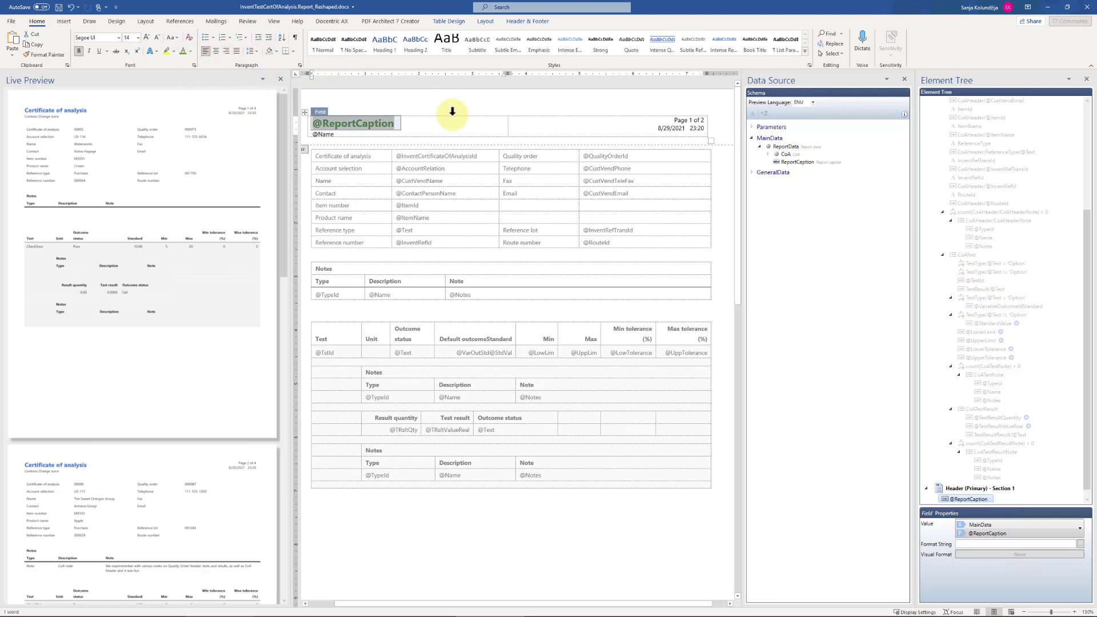
click(453, 122)
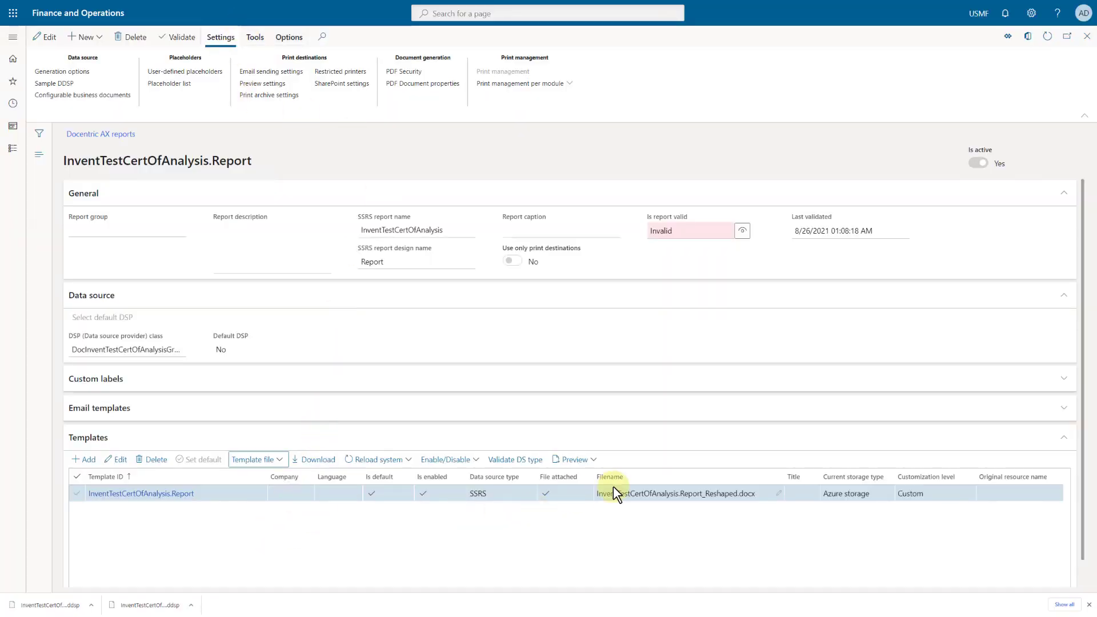
- In Finance and Operations, upload the edited InventTestCertOfAnalysis.Report_Reshaped.docx as the new file for the InventTestCertOfAnalysis.Report template
click(256, 459)
click(242, 479)
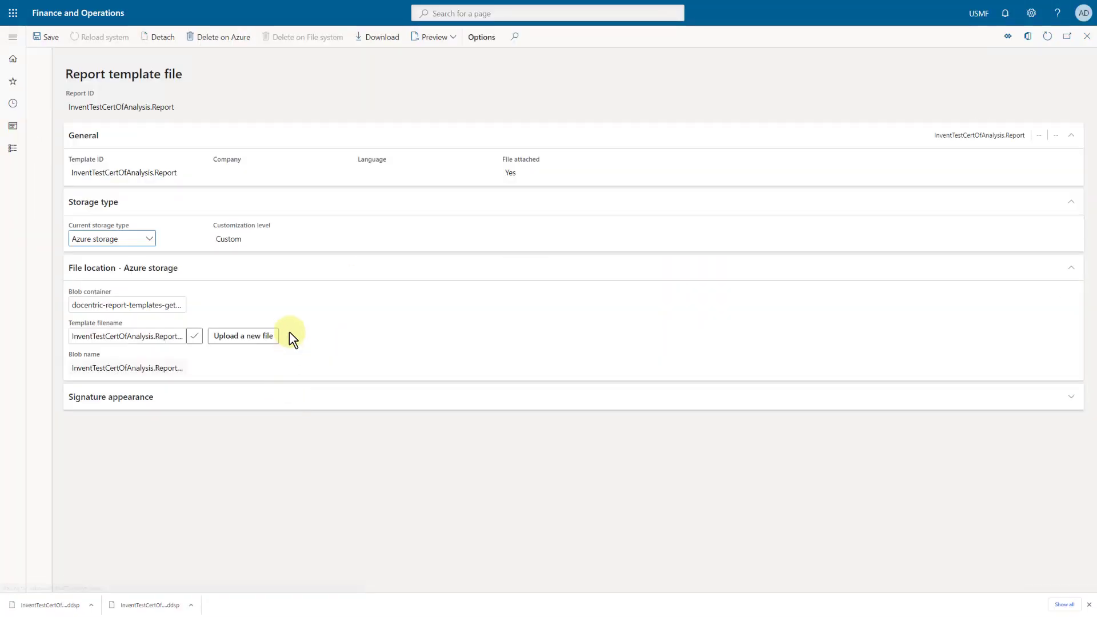
click(244, 336)
click(875, 67)
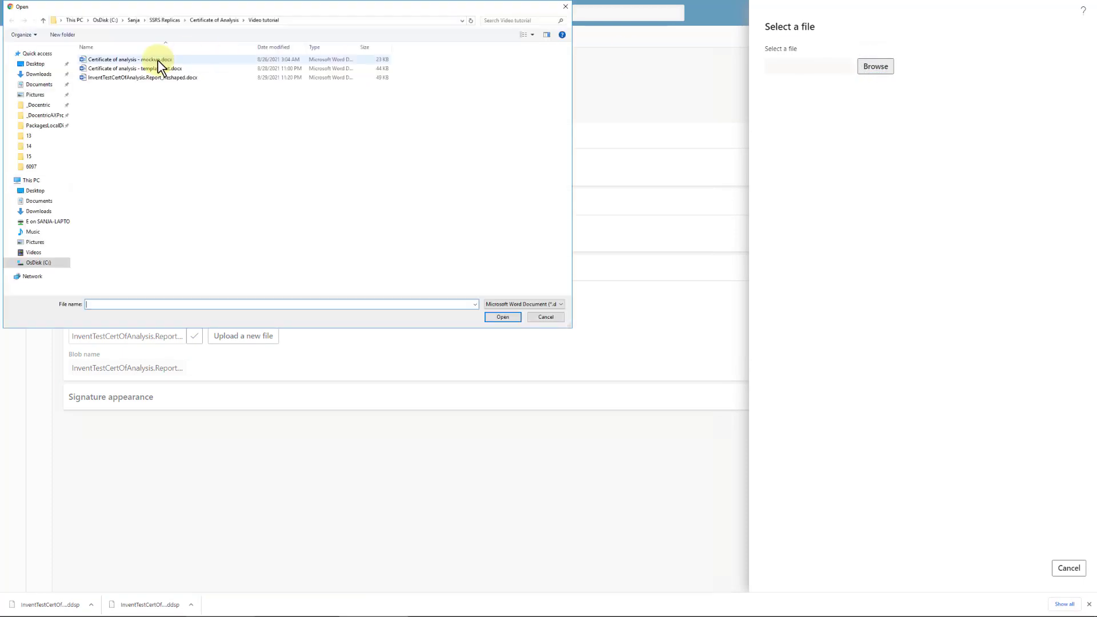
double_click(128, 78)
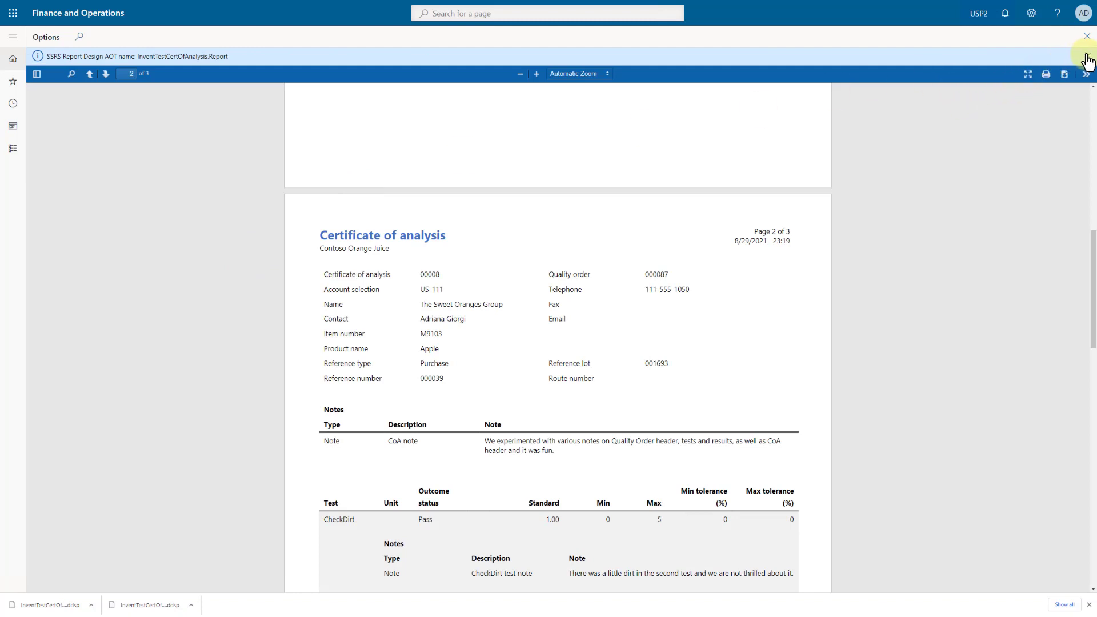
- Close the old report preview, reprint the selected certificates 00005, 00008 and 00026 to Docentric Screen, and check the title on the printed pages
click(1086, 55)
click(1087, 37)
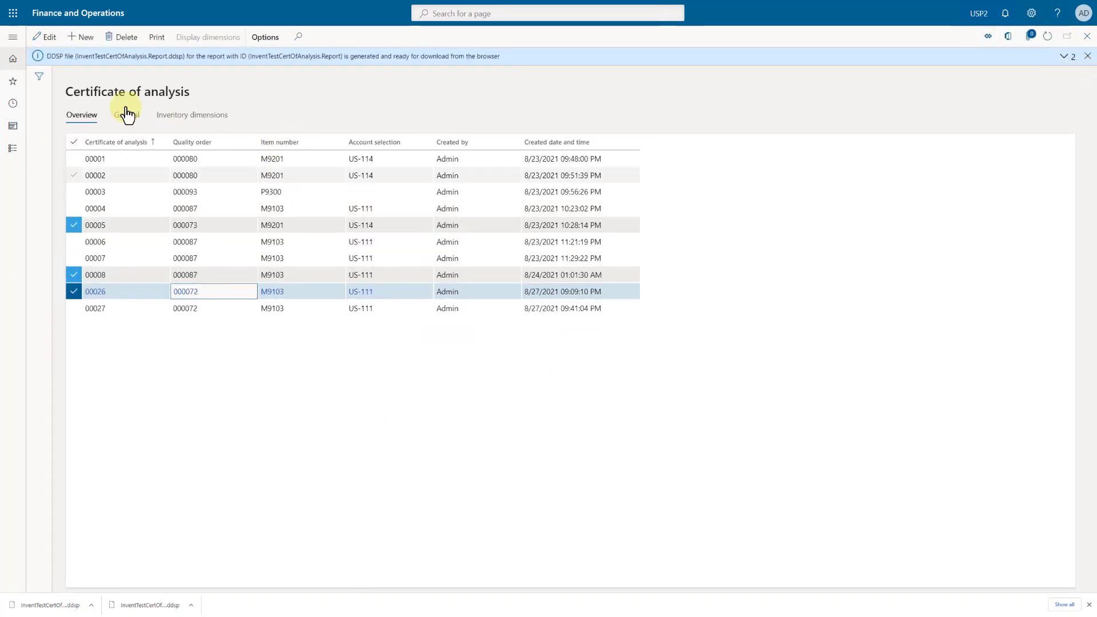
click(160, 38)
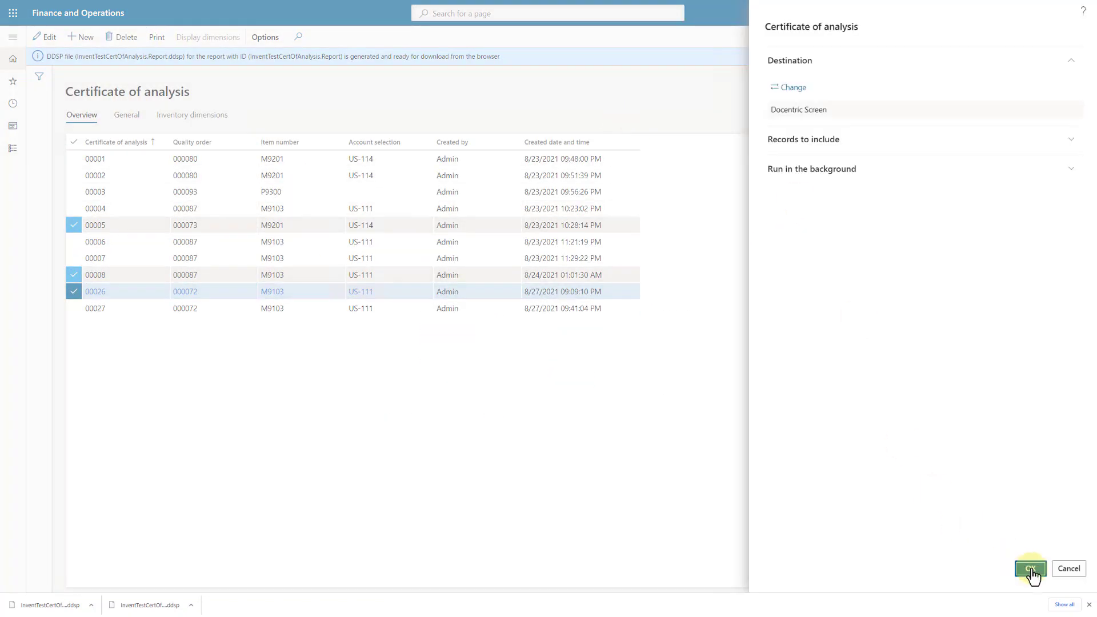
click(1031, 569)
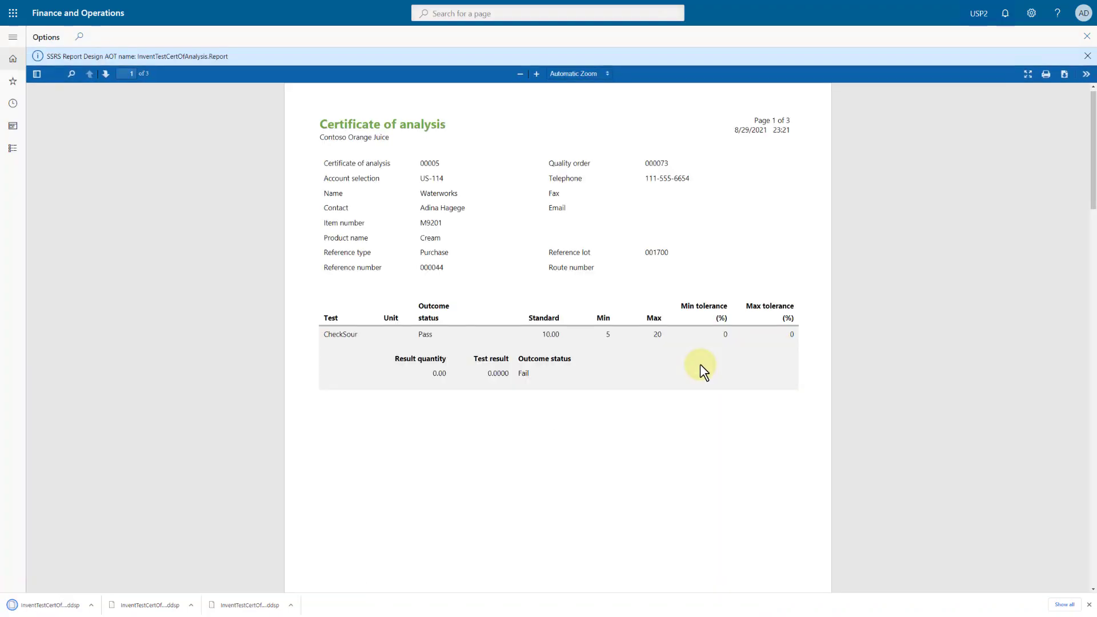
scroll(789, 317, down, 8)
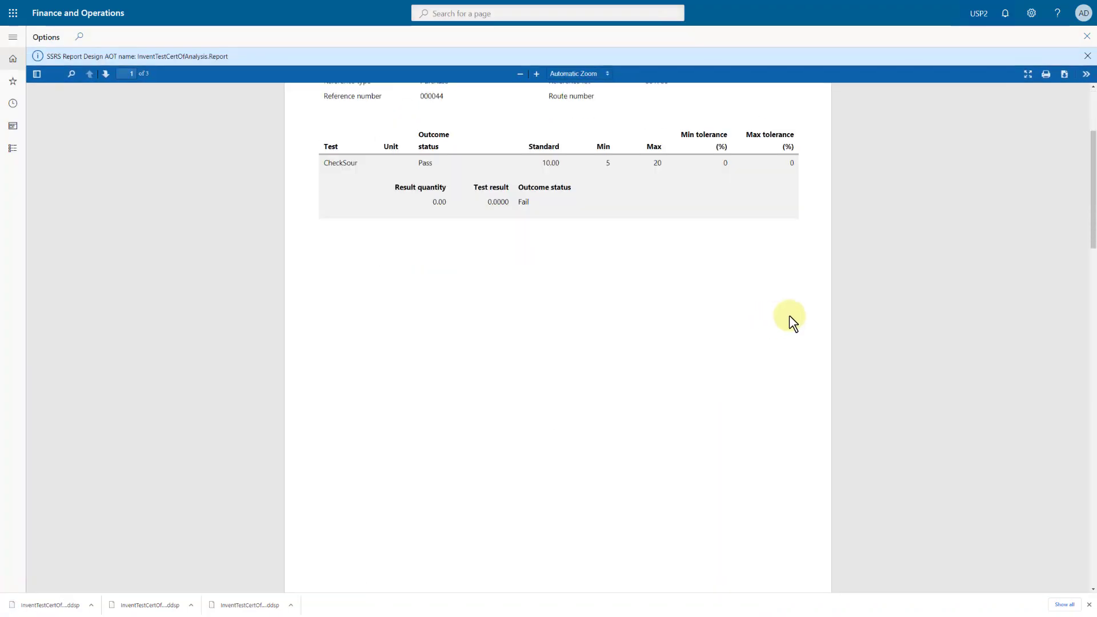
scroll(823, 305, down, 2)
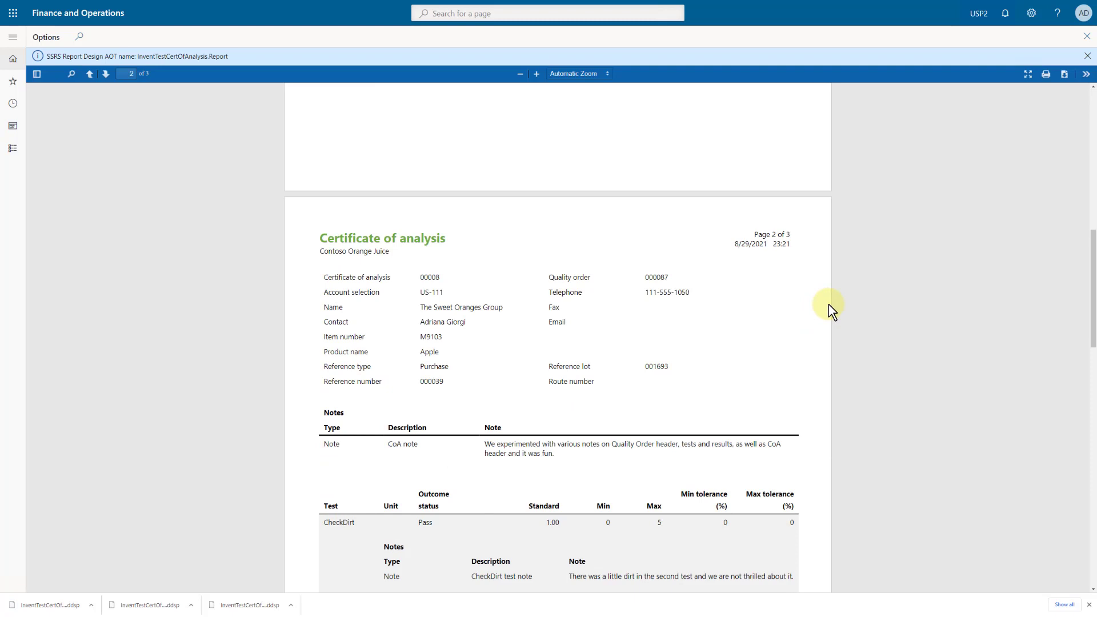